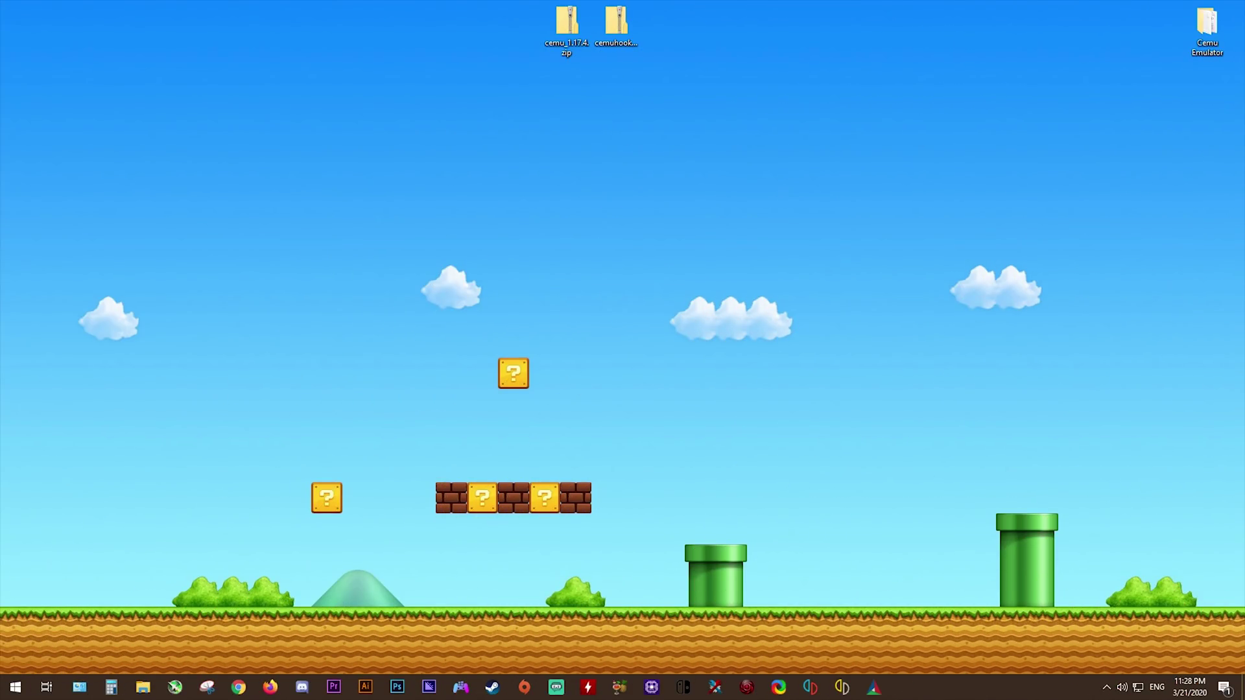
- Launch Cemu.exe from the Cemu Emulator folder, check for updates, and close the emulator and its folder
{"action": "left_click", "coordinate": [616, 25]}
{"action": "left_click", "coordinate": [772, 231]}
{"action": "double_click", "coordinate": [1211, 36]}
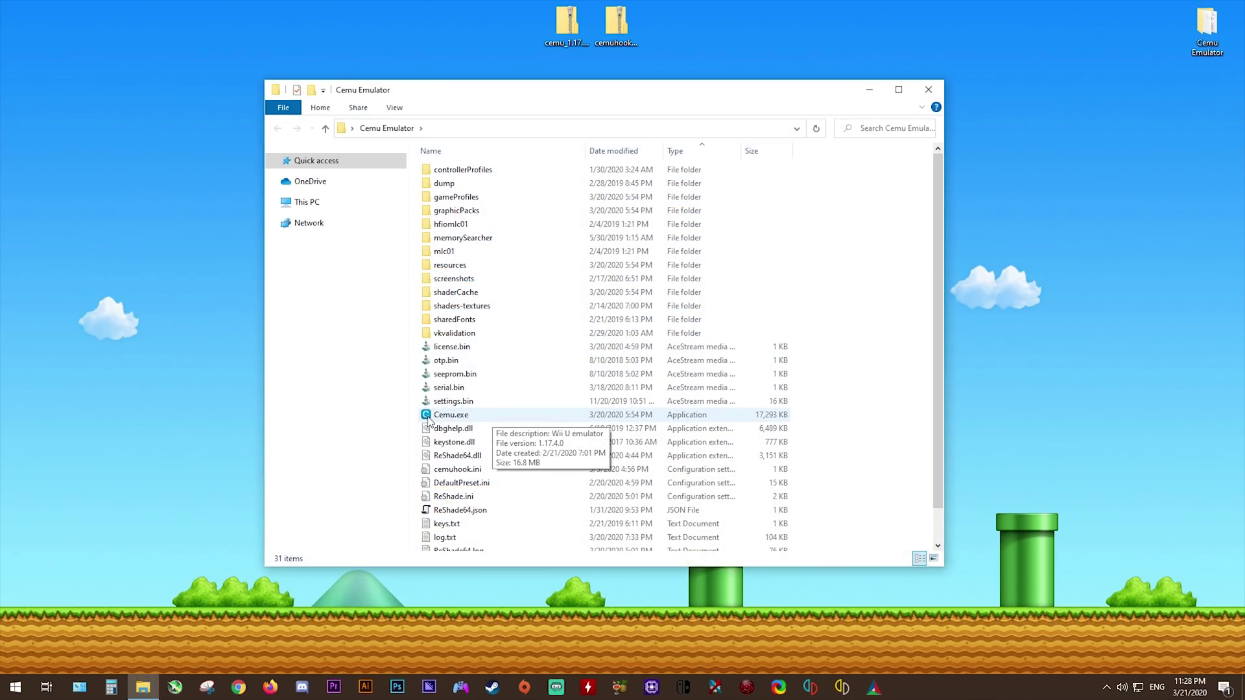
{"action": "double_click", "coordinate": [441, 417]}
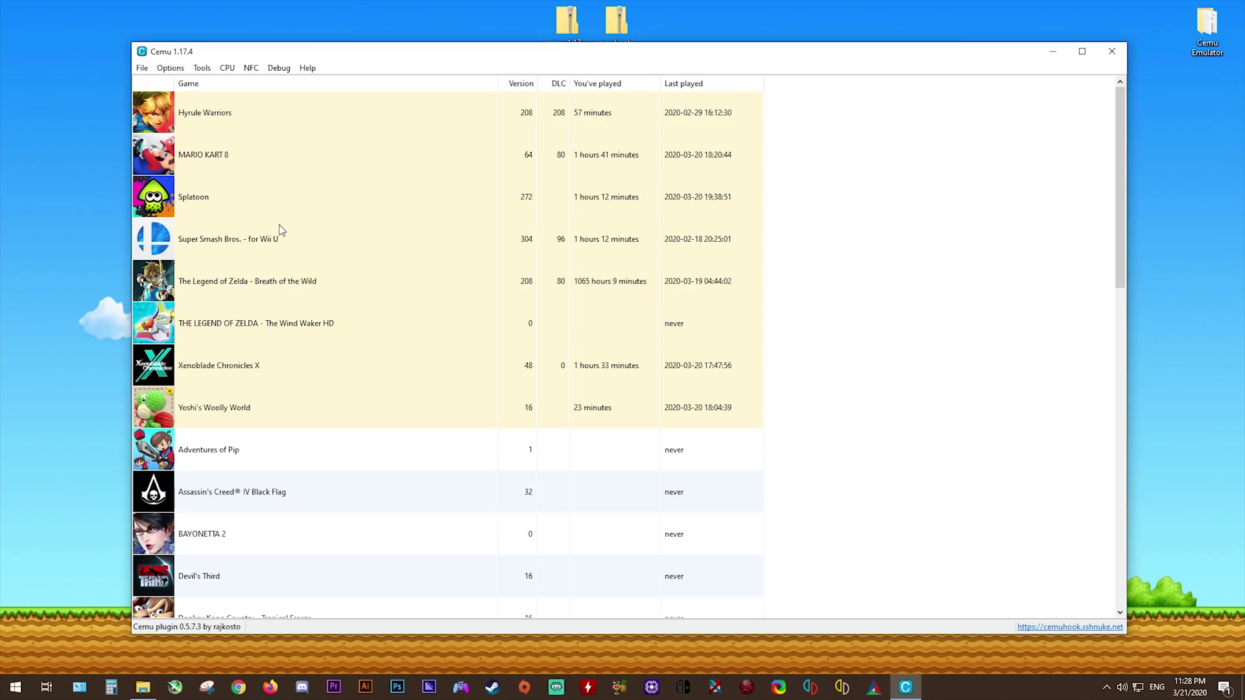
{"action": "left_click", "coordinate": [307, 68]}
{"action": "left_click", "coordinate": [348, 83]}
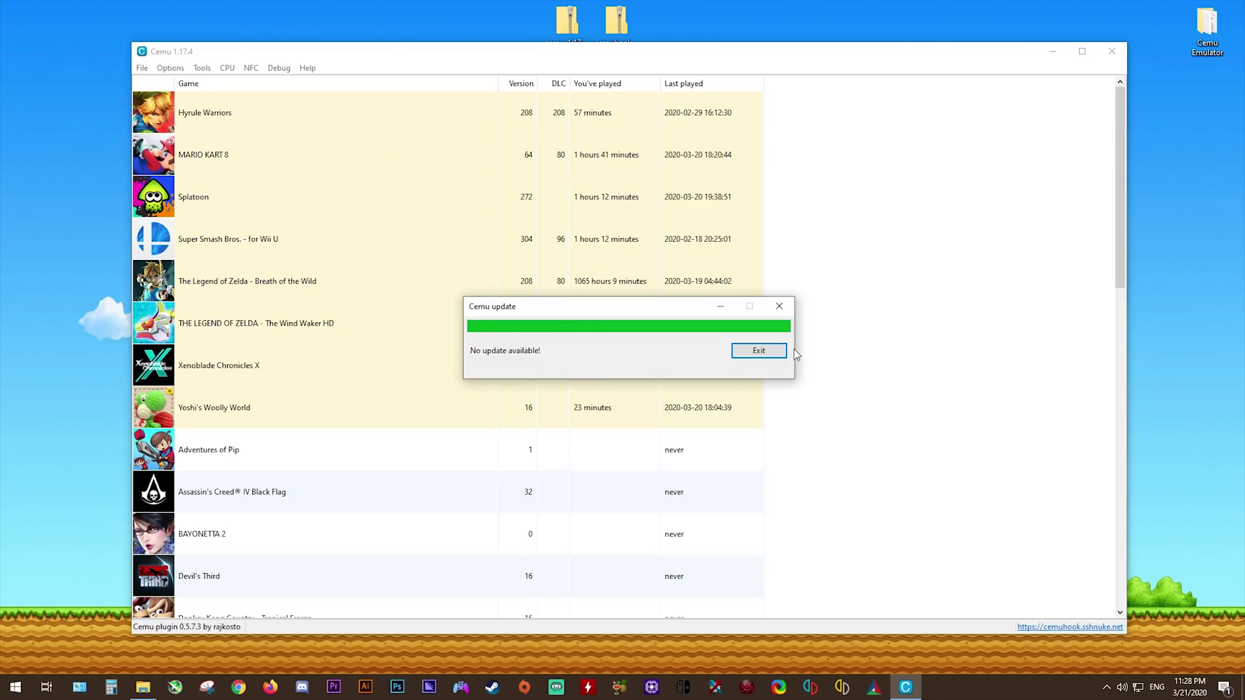
{"action": "left_click", "coordinate": [772, 352]}
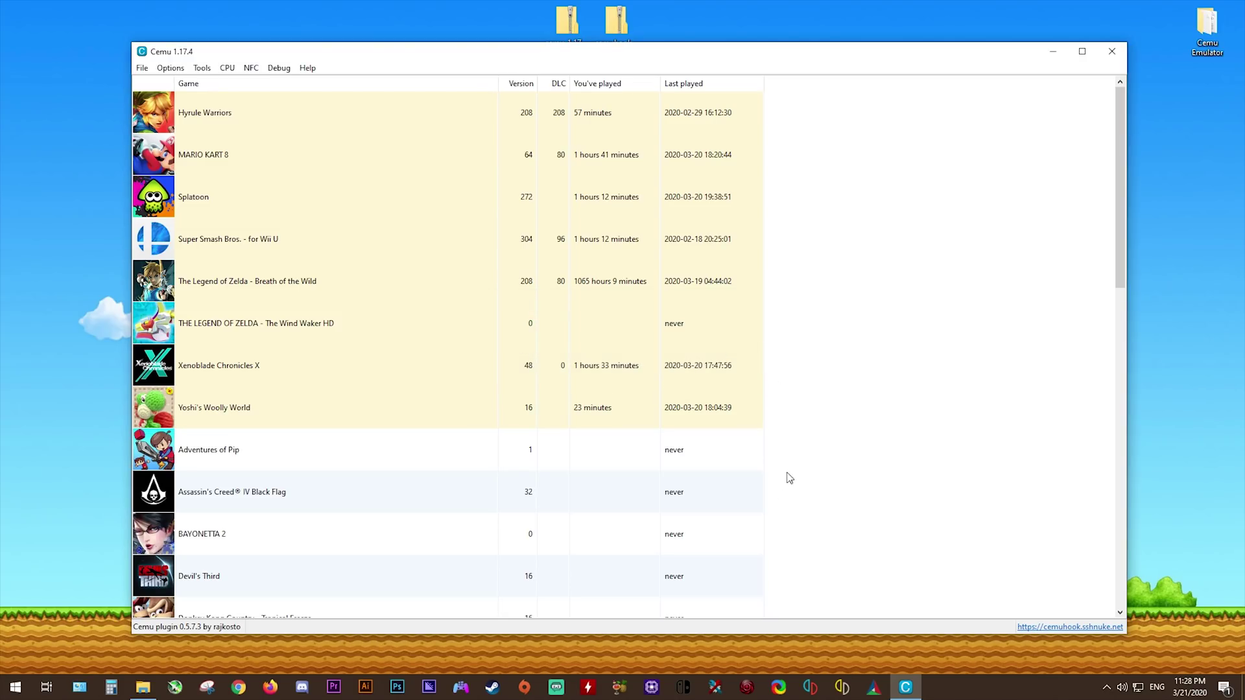
{"action": "left_click", "coordinate": [1124, 57]}
{"action": "left_click", "coordinate": [930, 92]}
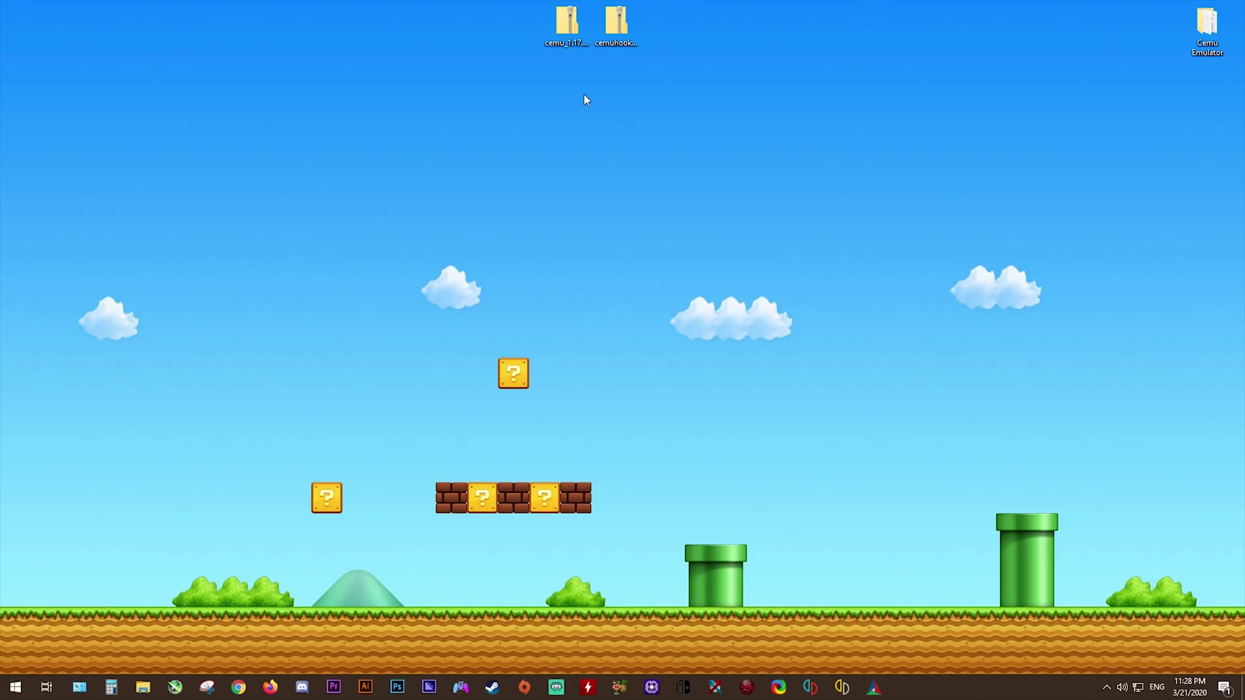
- Extract cemu_1.17.4.zip with 7-Zip into its own desktop folder, reposition that folder on the desktop and open it
{"action": "right_click", "coordinate": [559, 28]}
{"action": "mouse_move", "coordinate": [637, 83]}
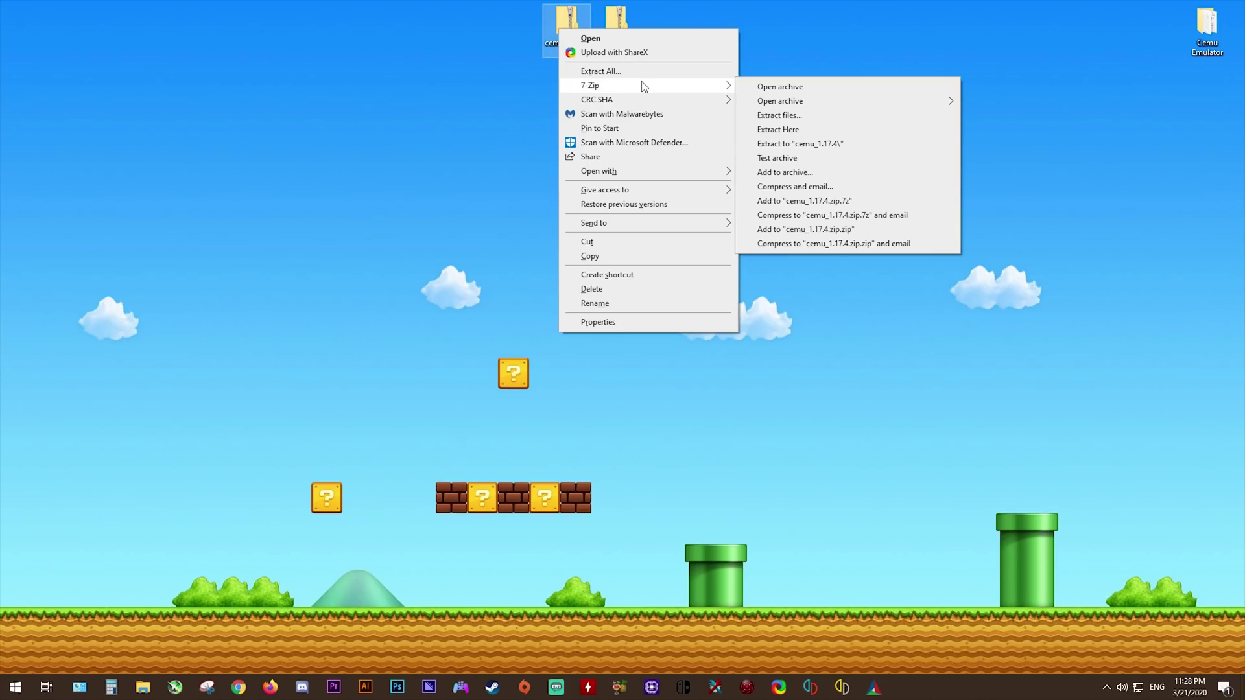
{"action": "left_click", "coordinate": [826, 145]}
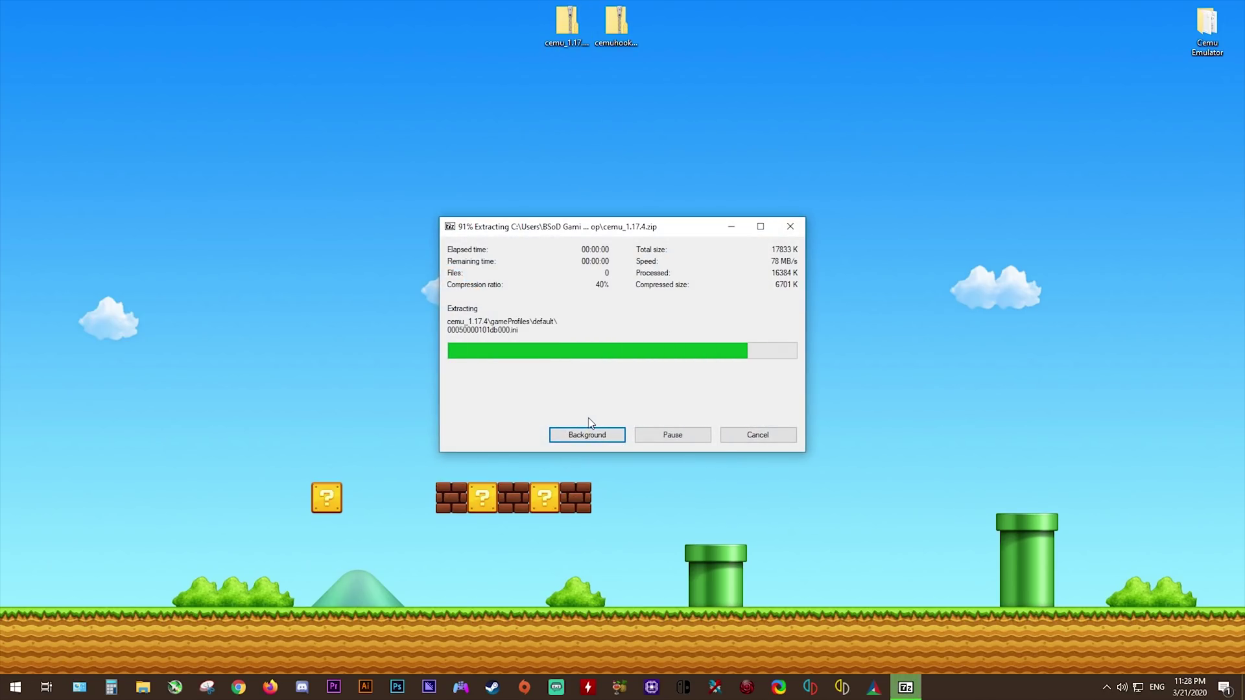
{"action": "left_click_drag", "start_coordinate": [24, 26], "coordinate": [367, 161]}
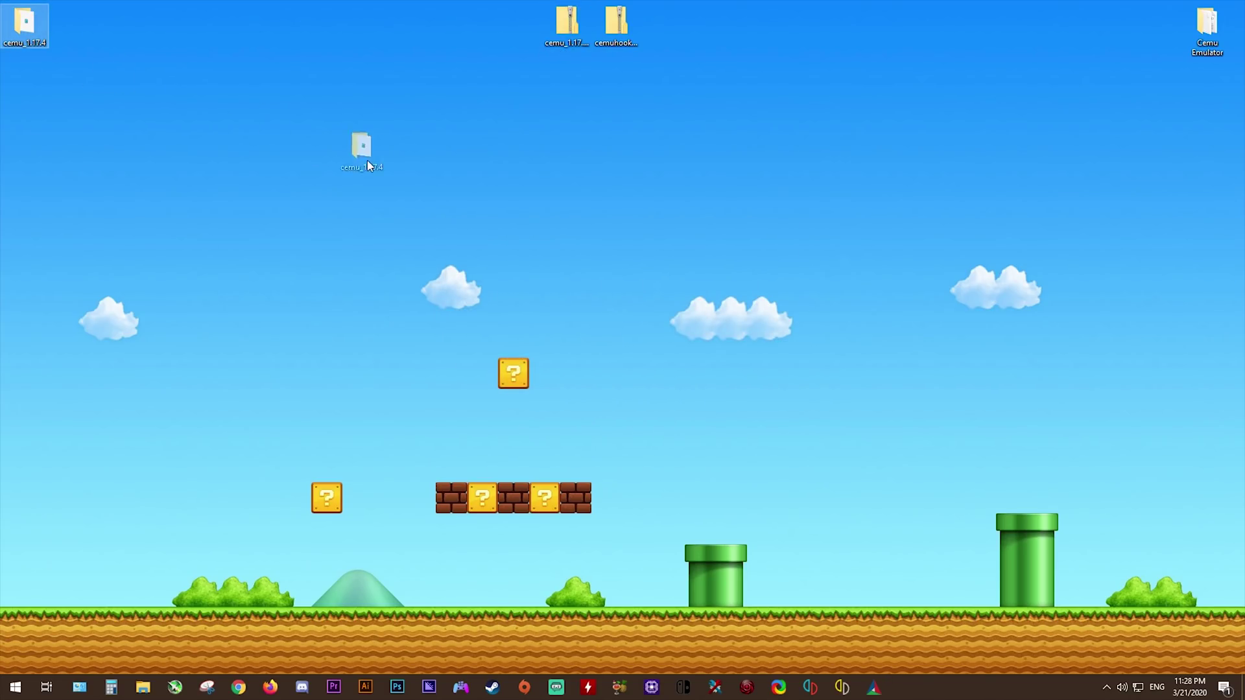
{"action": "left_click_drag", "start_coordinate": [575, 168], "coordinate": [573, 168]}
{"action": "left_click", "coordinate": [636, 304]}
{"action": "double_click", "coordinate": [569, 156]}
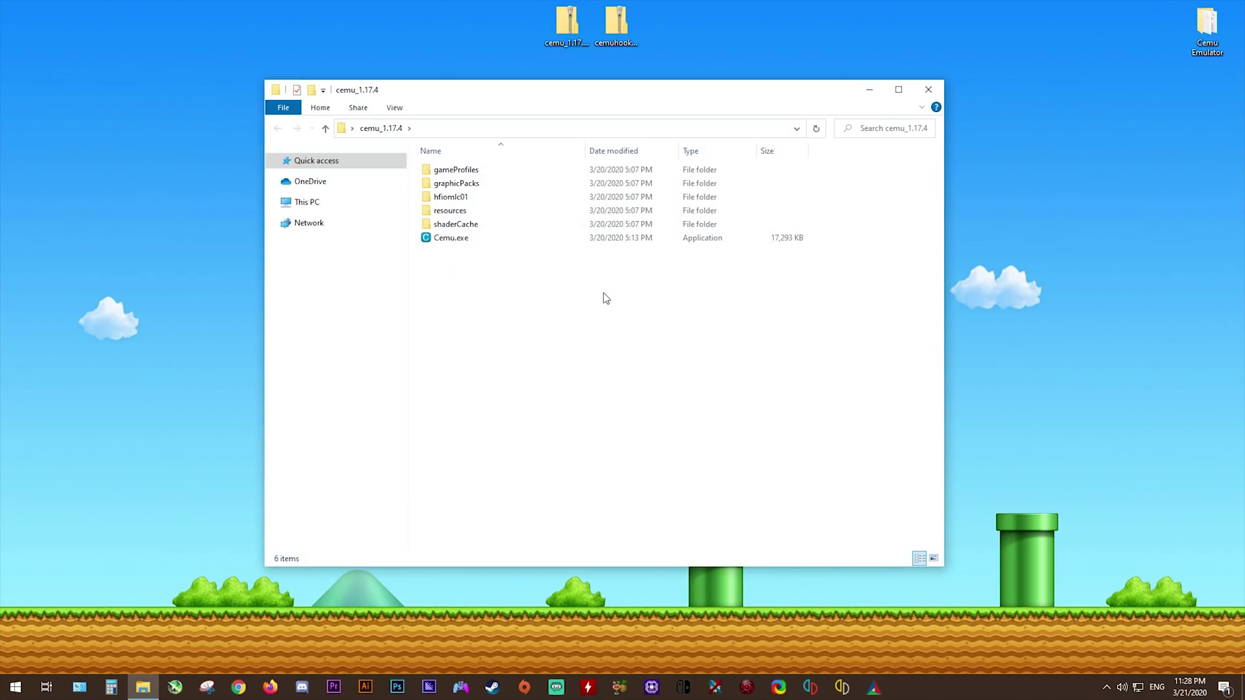
- Move the Cemuhook archive from the desktop into the cemu_1.17.4 folder and extract it there with 7-Zip
{"action": "left_click_drag", "start_coordinate": [616, 24], "coordinate": [492, 259]}
{"action": "right_click", "coordinate": [491, 255]}
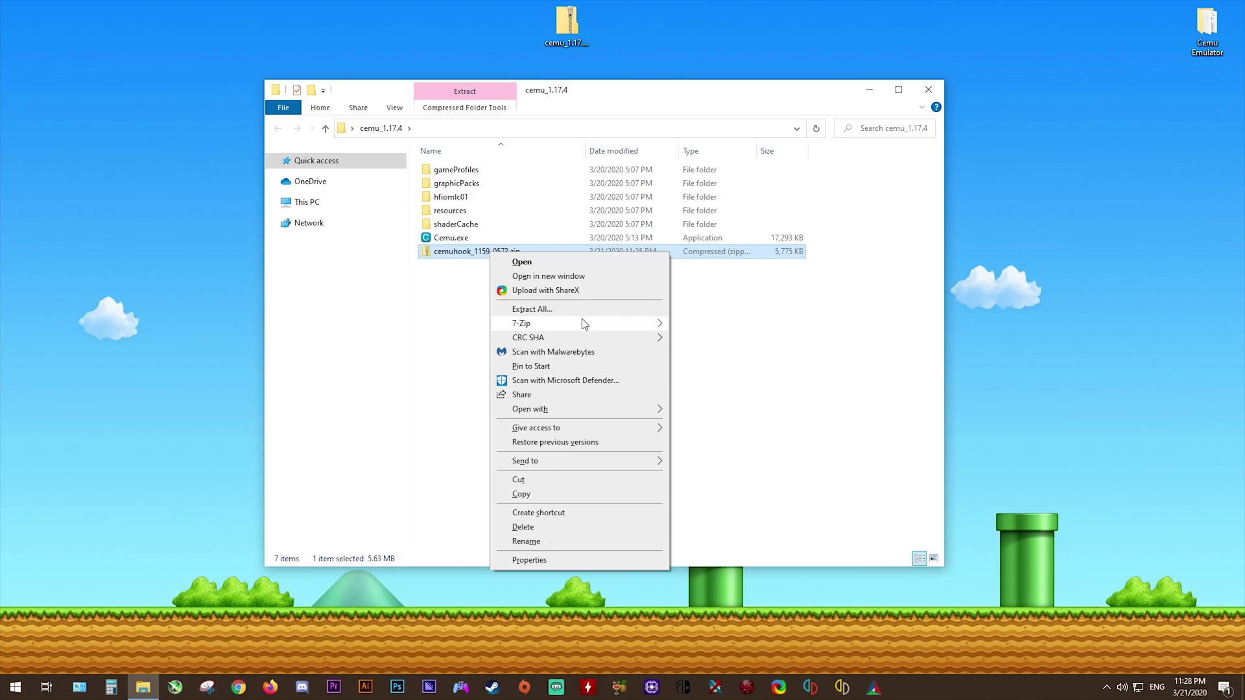
{"action": "mouse_move", "coordinate": [584, 323]}
{"action": "left_click", "coordinate": [733, 370]}
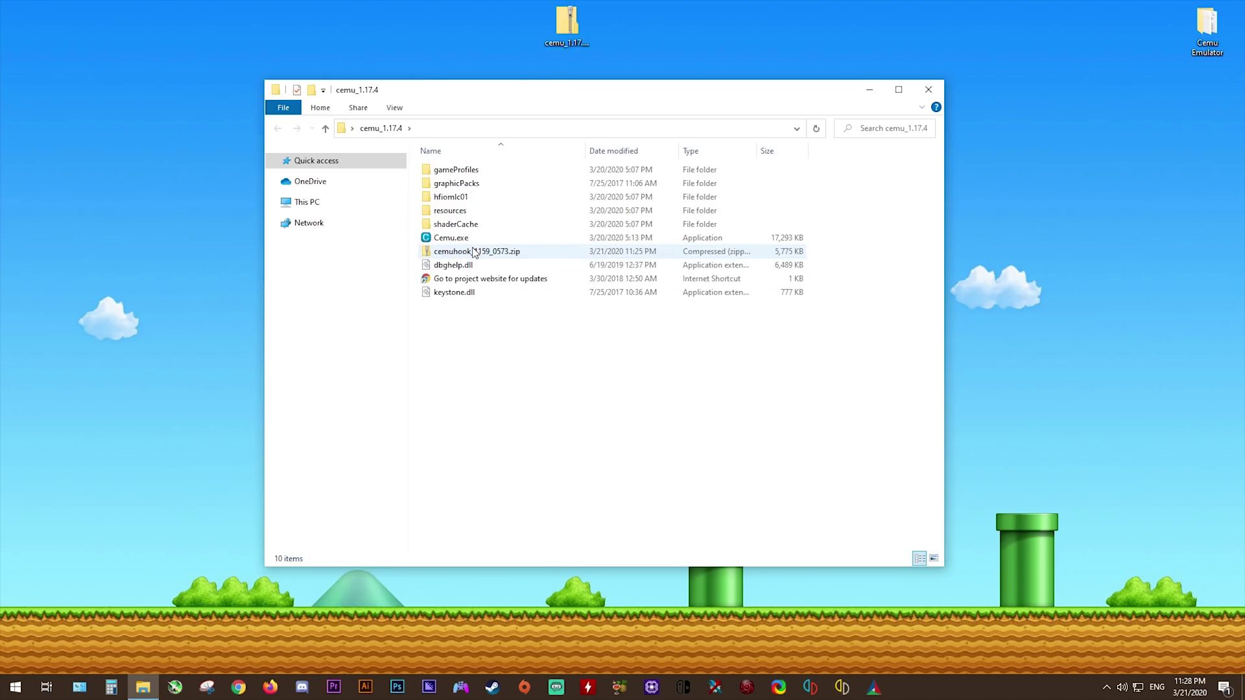
- Delete the Cemu and Cemuhook zip archives and the "Go to project website for updates" shortcut
{"action": "left_click_drag", "start_coordinate": [480, 252], "coordinate": [553, 23]}
{"action": "key", "text": "Delete"}
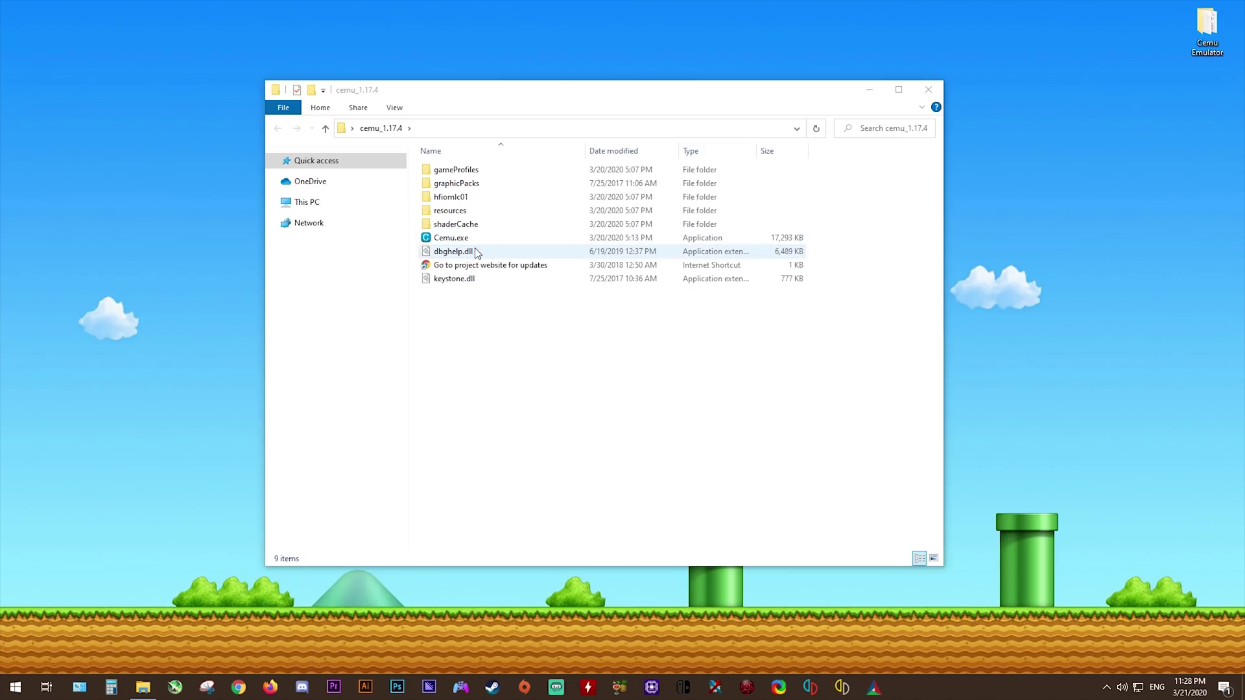
{"action": "left_click", "coordinate": [491, 265]}
{"action": "key", "text": "Delete"}
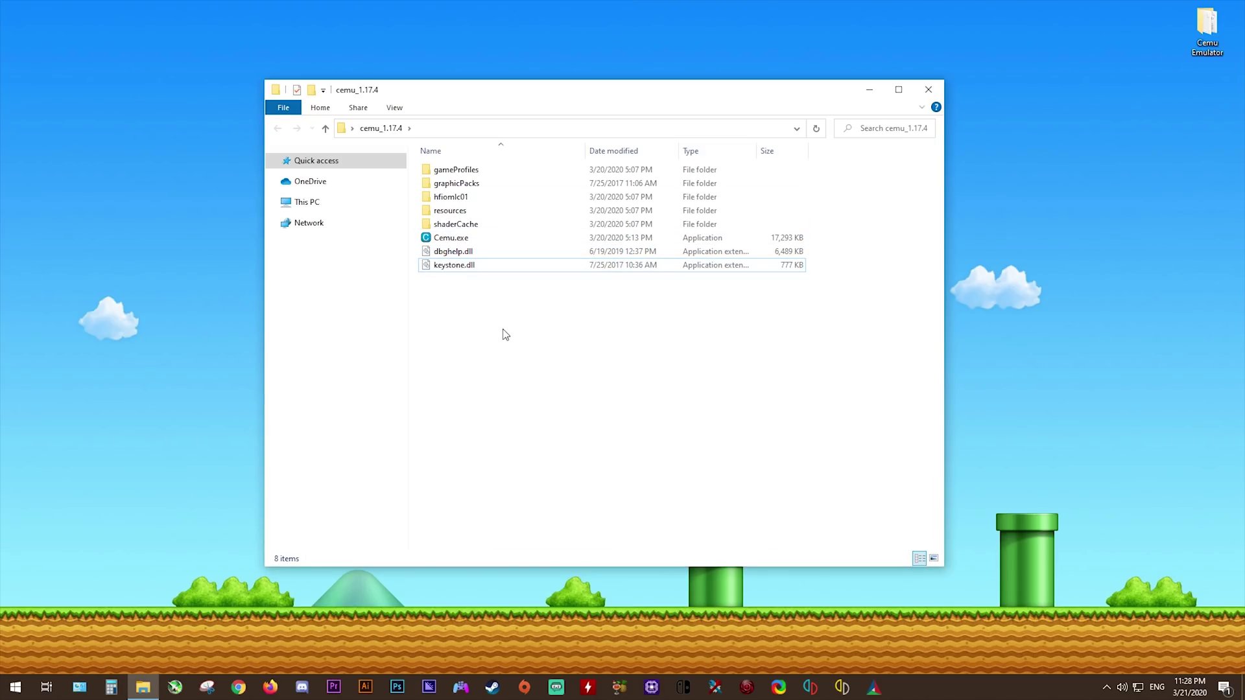
{"action": "left_click", "coordinate": [457, 254]}
{"action": "left_click", "coordinate": [457, 267]}
{"action": "left_click", "coordinate": [475, 306]}
- In the compatibility properties of Cemu.exe, enable running as an administrator and disable fullscreen optimizations
{"action": "right_click", "coordinate": [458, 240]}
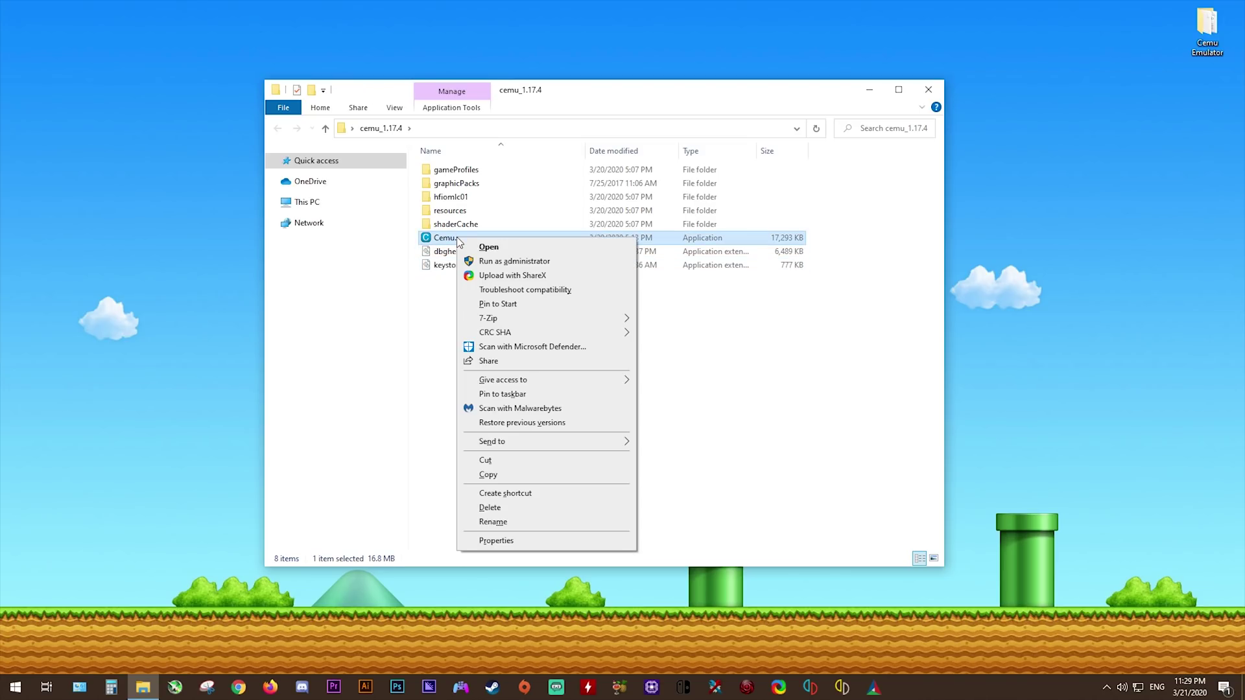
{"action": "left_click", "coordinate": [504, 542]}
{"action": "left_click", "coordinate": [519, 269]}
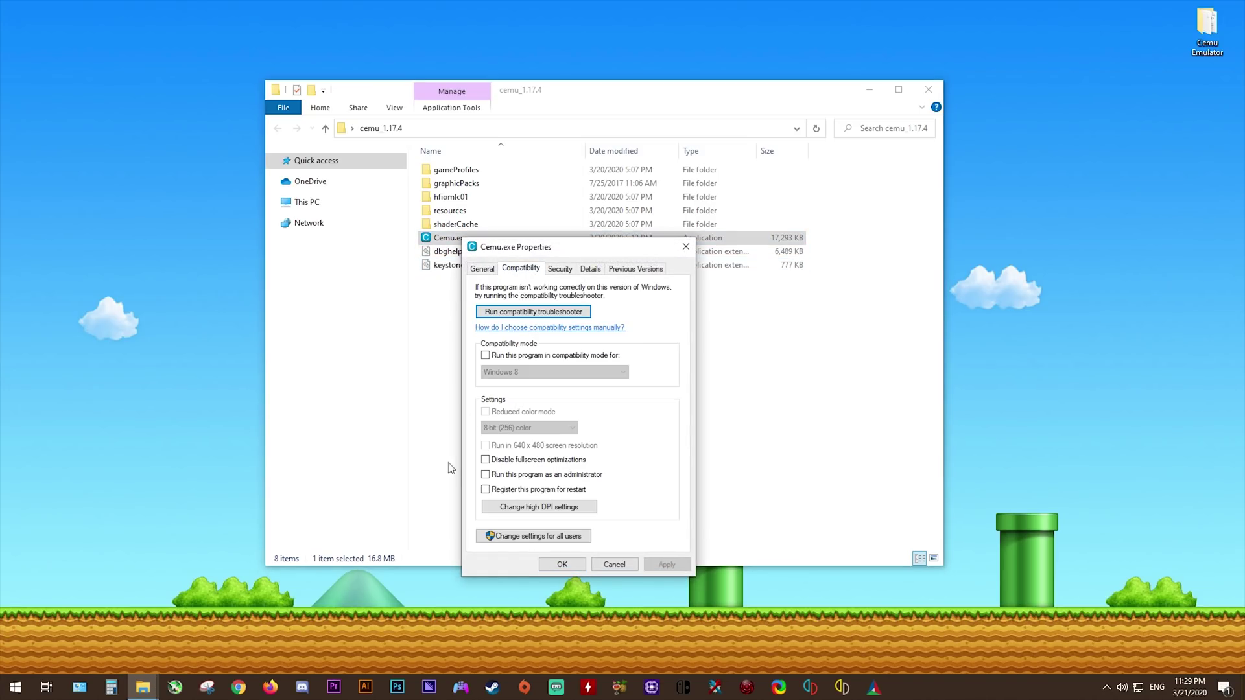
{"action": "left_click", "coordinate": [486, 476]}
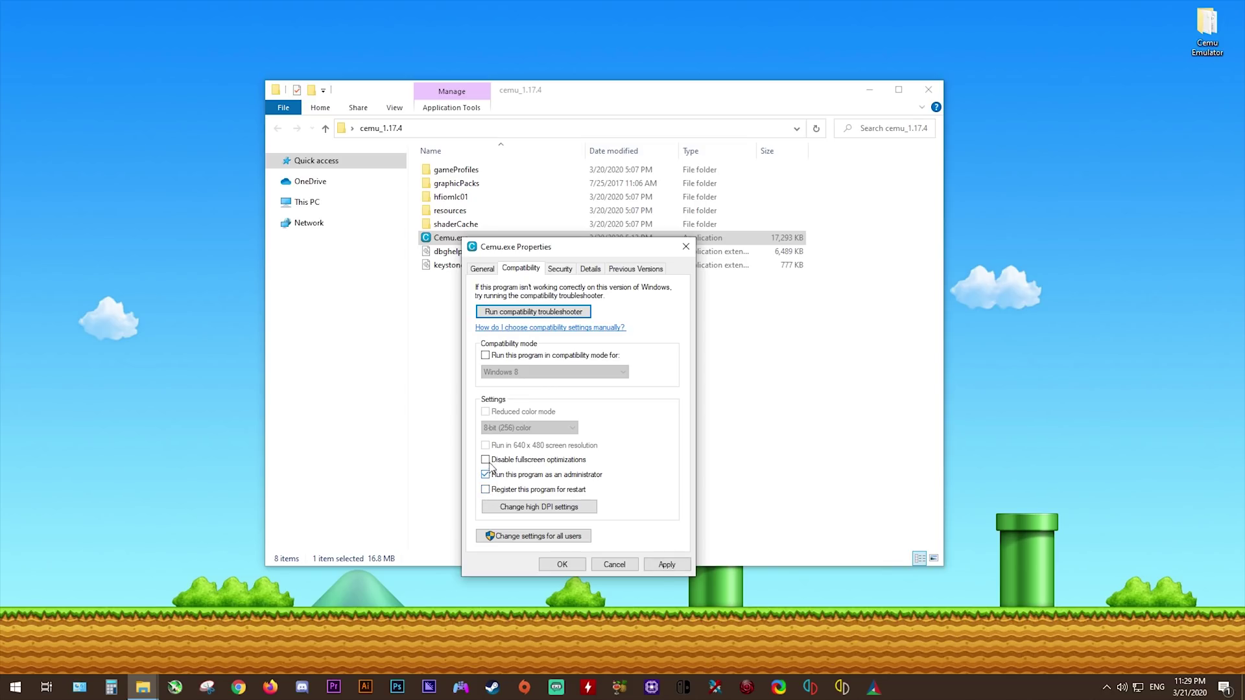
- Enable the program DPI scaling fix and the Application high DPI scaling override for Cemu.exe, and apply the properties
{"action": "left_click", "coordinate": [528, 508]}
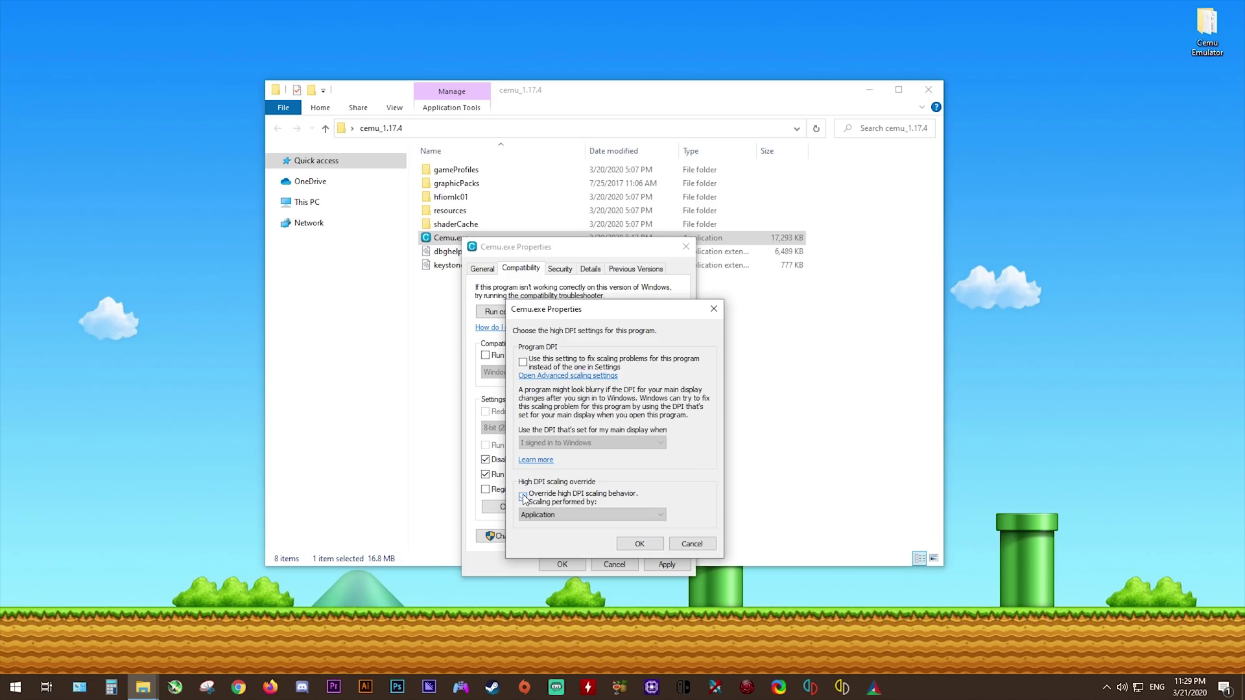
{"action": "left_click", "coordinate": [523, 497]}
{"action": "left_click", "coordinate": [522, 363]}
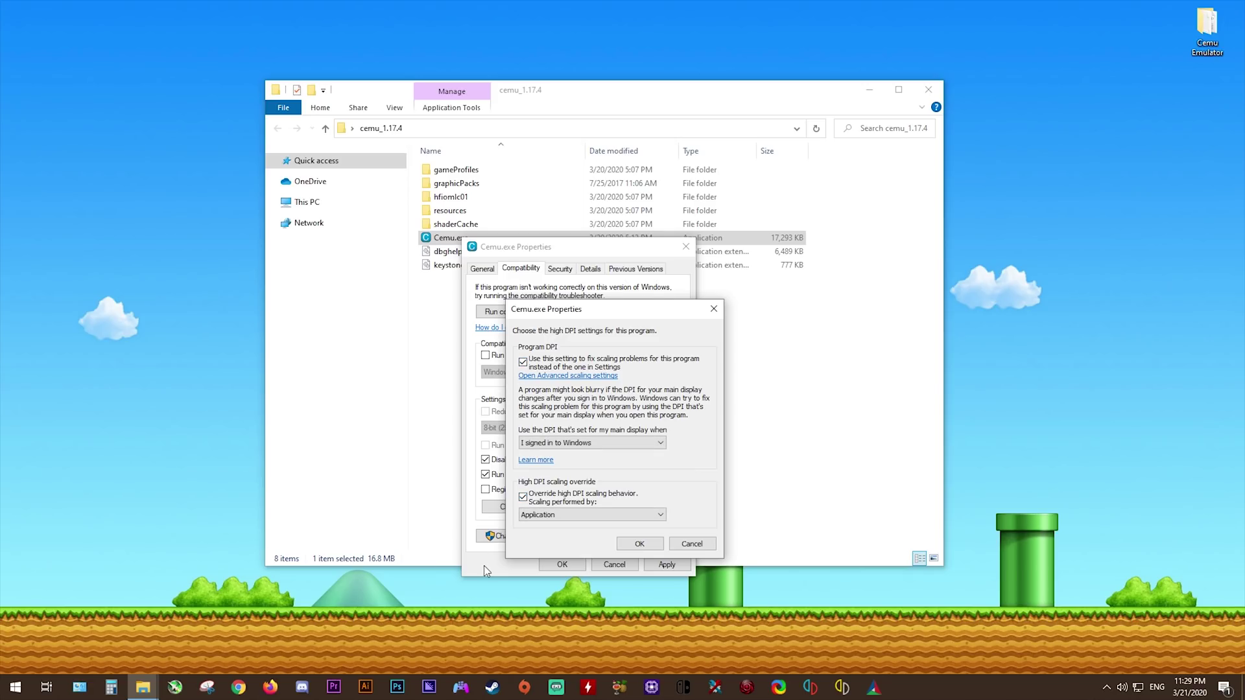
{"action": "left_click", "coordinate": [624, 548]}
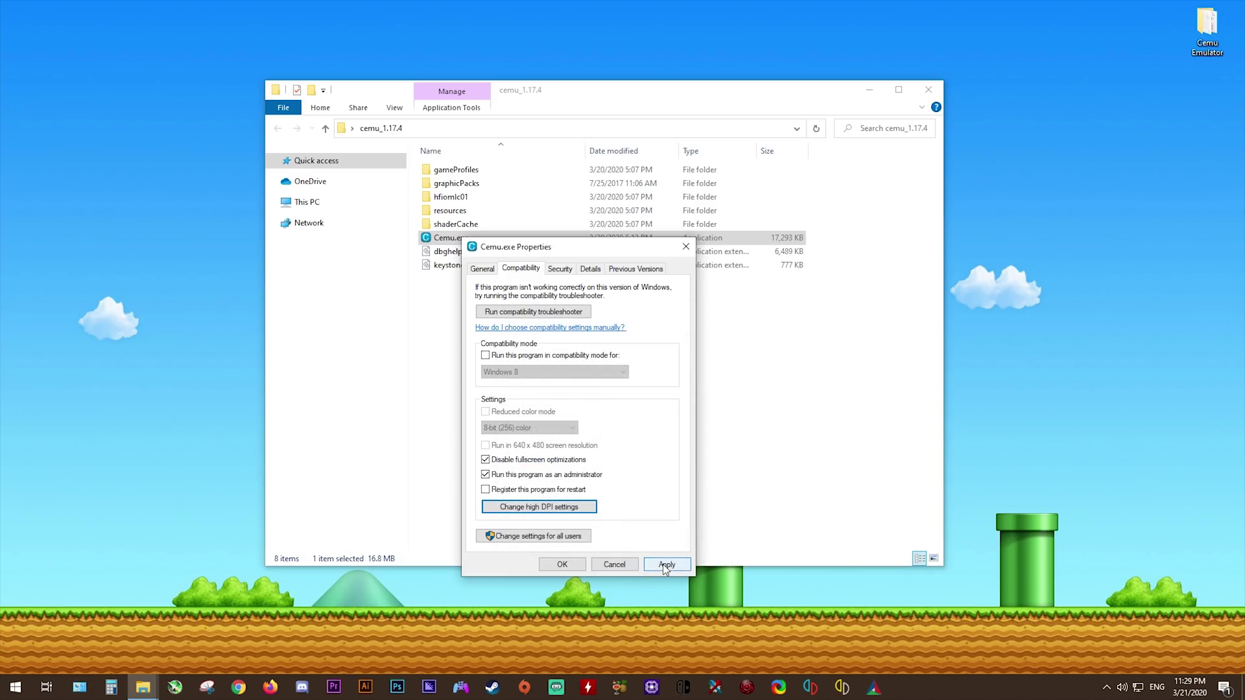
{"action": "left_click", "coordinate": [665, 565]}
{"action": "left_click", "coordinate": [562, 565]}
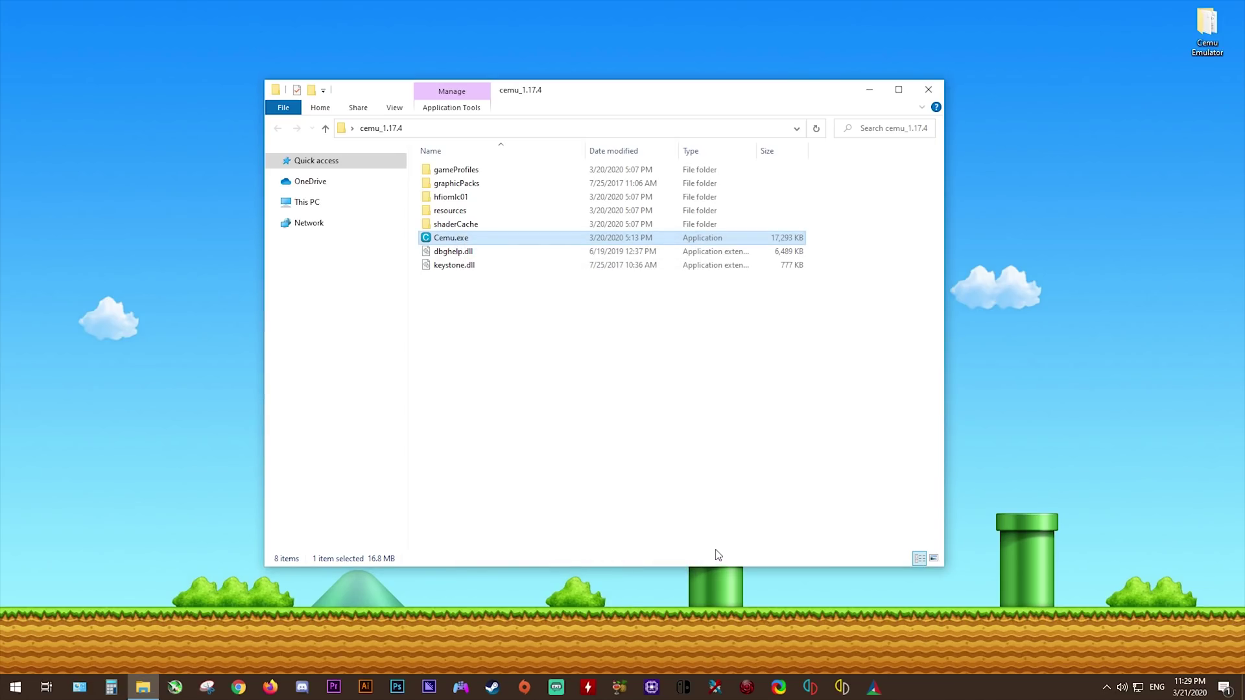
- Launch Cemu.exe from the cemu_1.17.4 folder and download the graphic packs and the missing shared fonts
{"action": "double_click", "coordinate": [462, 240]}
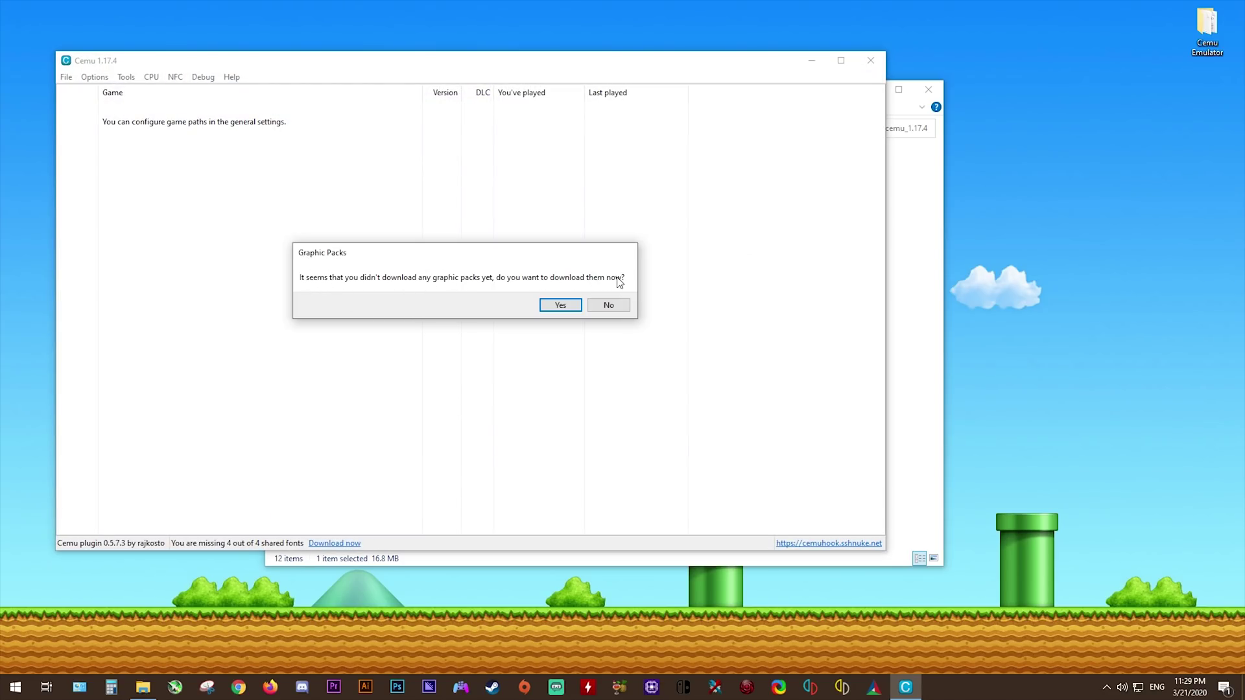
{"action": "left_click", "coordinate": [563, 305]}
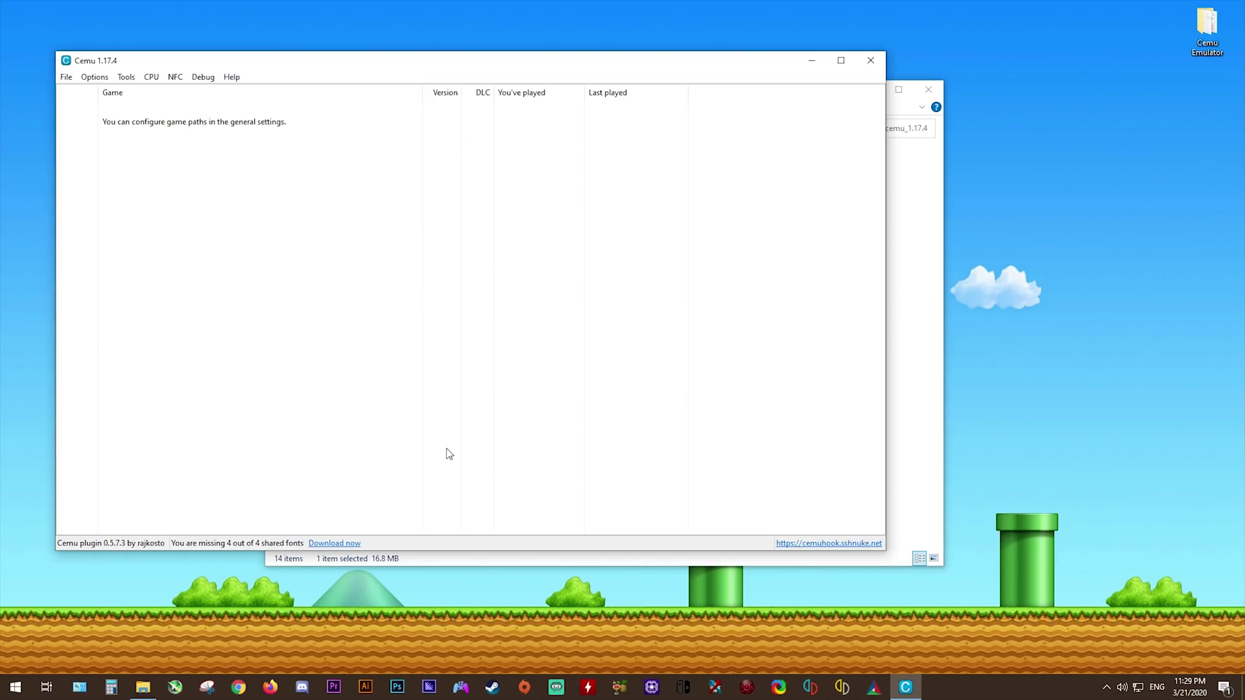
{"action": "left_click", "coordinate": [334, 543]}
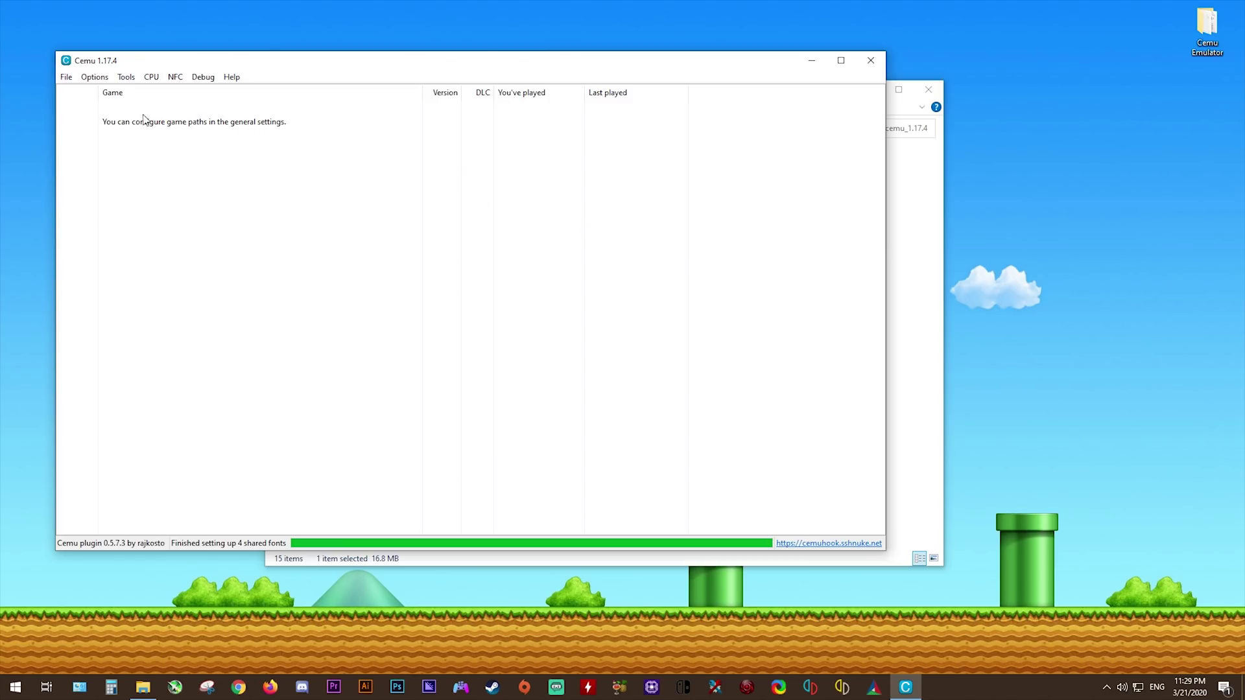
- In the general settings, set the MLC path to the mlc01 folder in D:\Cemu Emulator Backup
{"action": "left_click", "coordinate": [94, 77]}
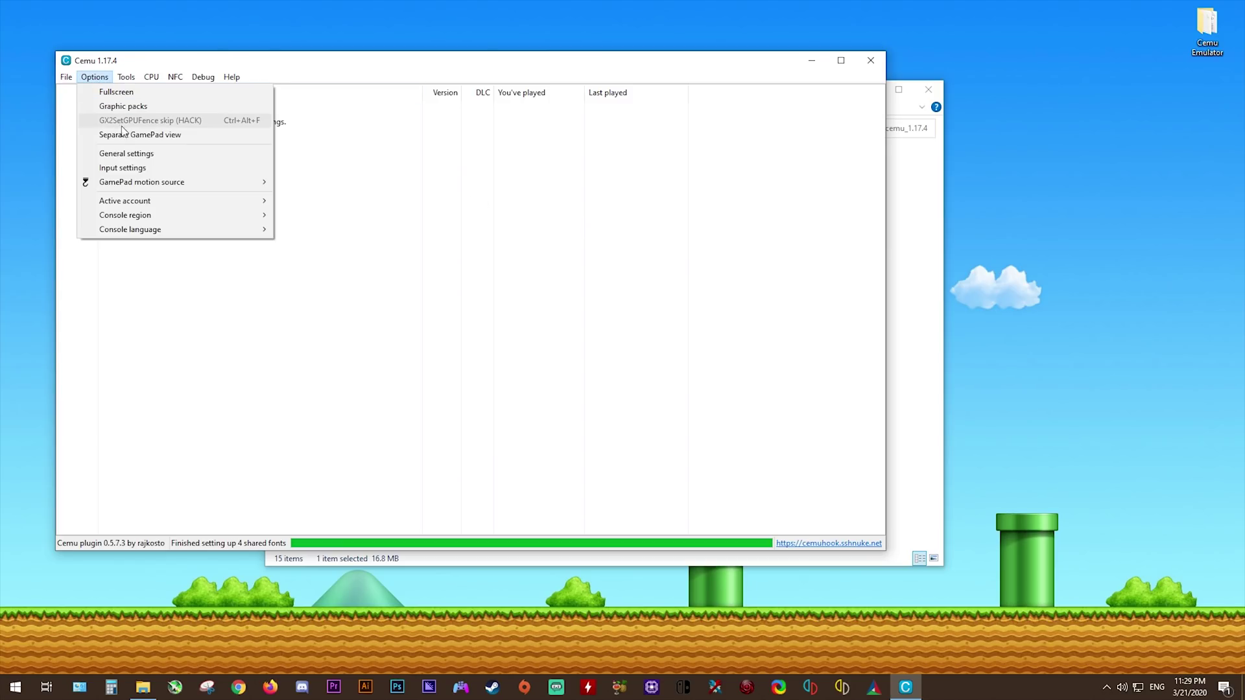
{"action": "left_click", "coordinate": [127, 154]}
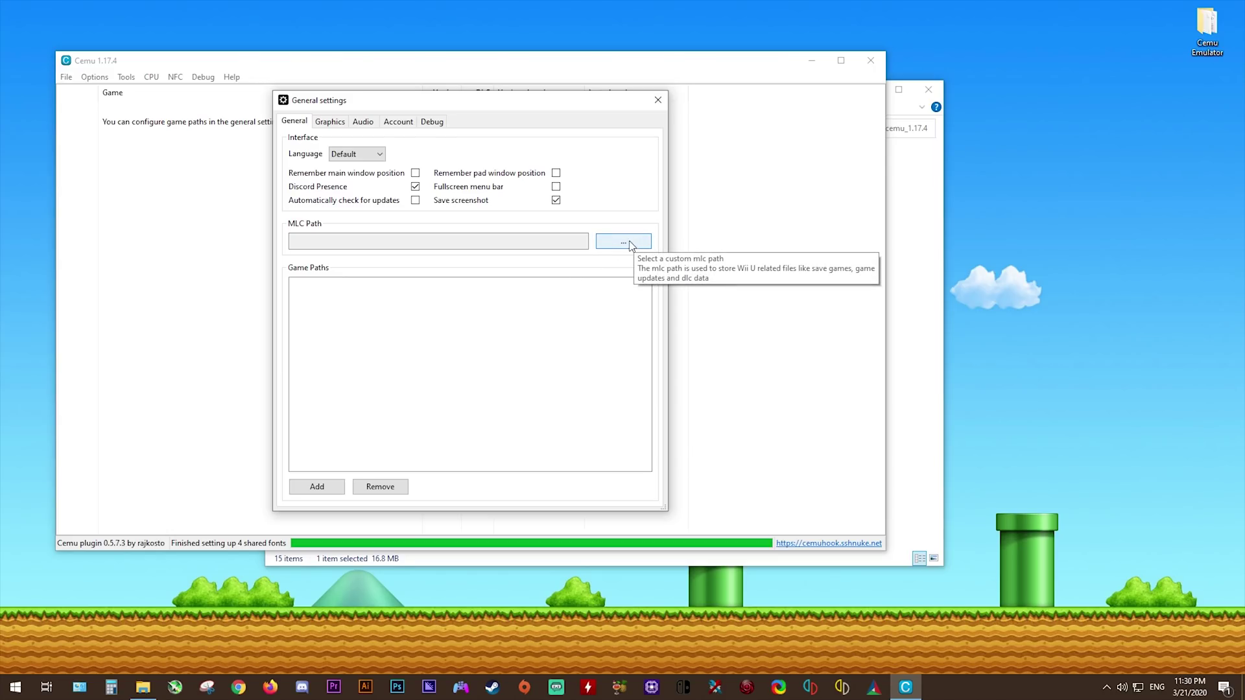
{"action": "left_click", "coordinate": [901, 272]}
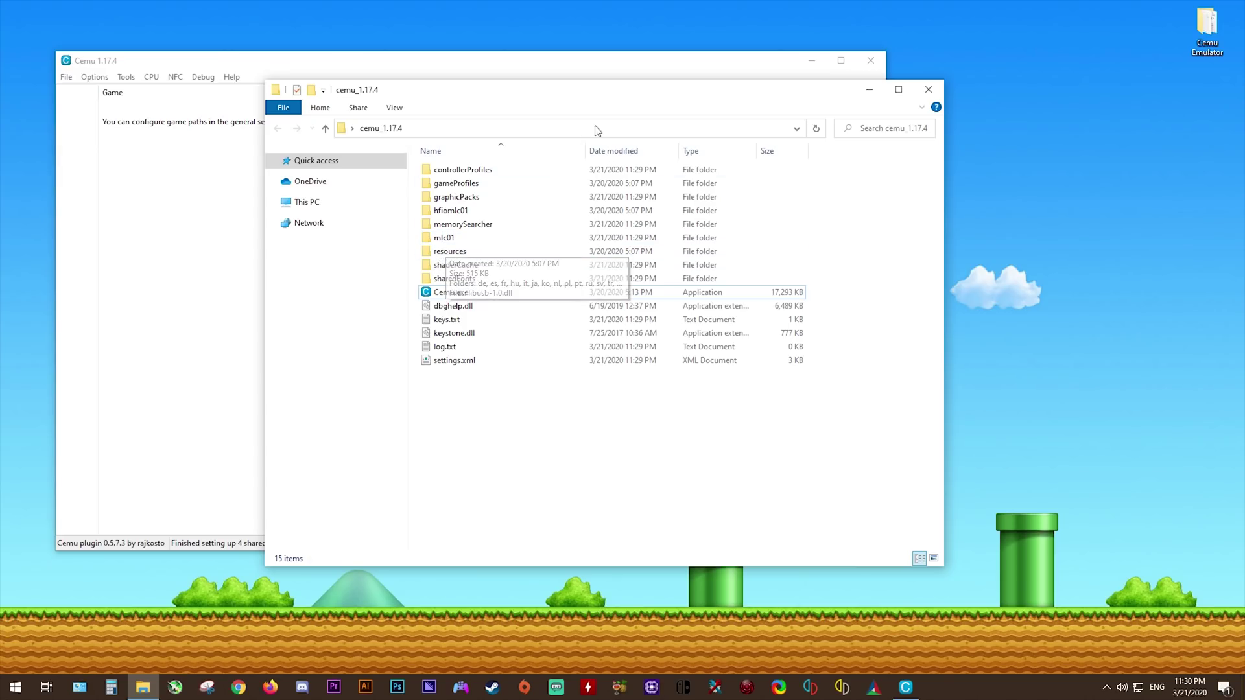
{"action": "left_click", "coordinate": [599, 72]}
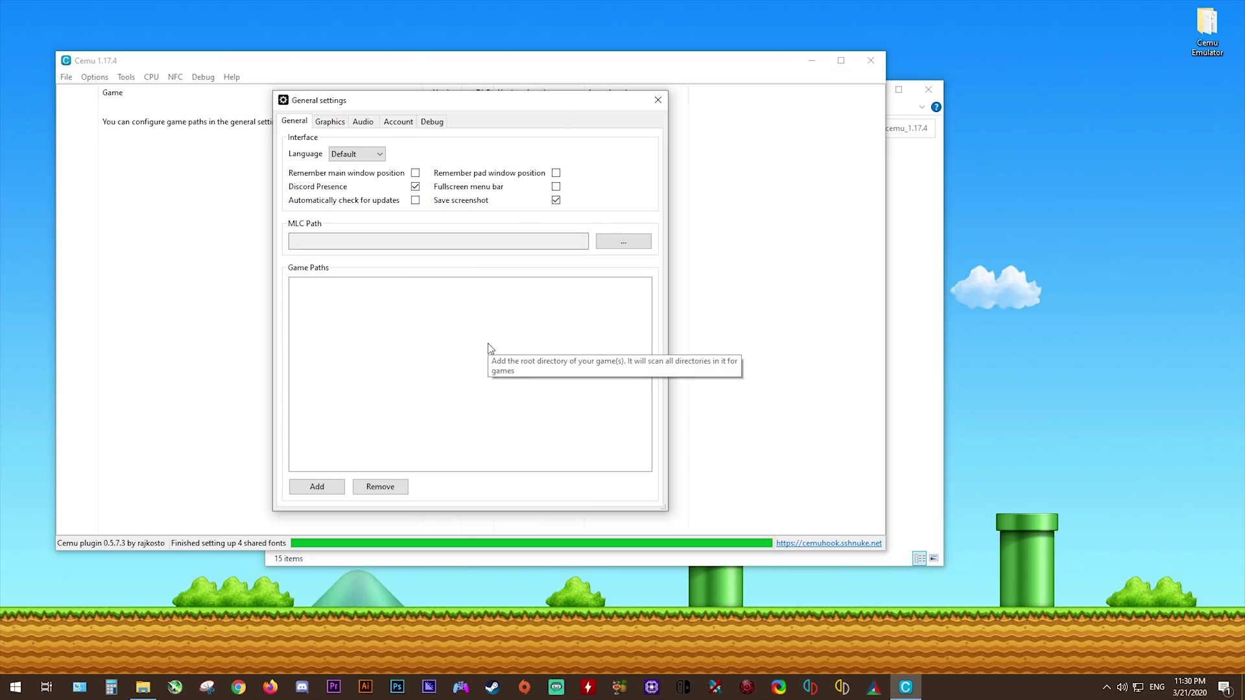
{"action": "left_click", "coordinate": [623, 241]}
{"action": "left_click", "coordinate": [322, 240]}
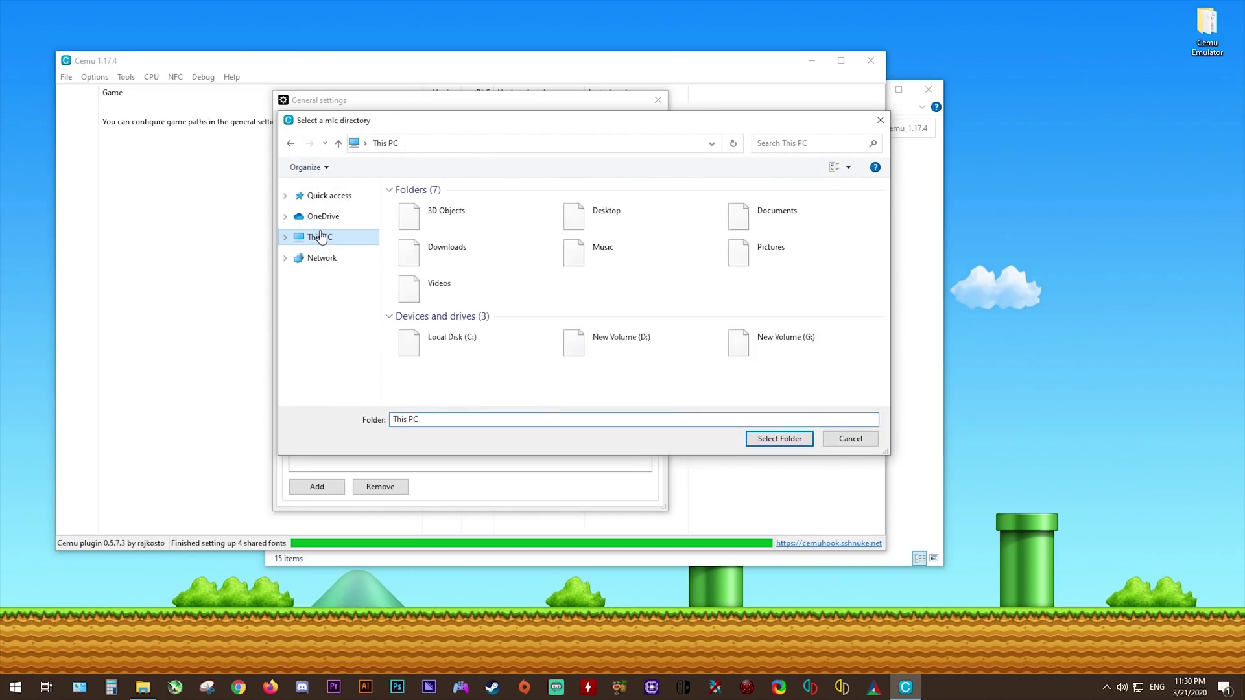
{"action": "double_click", "coordinate": [629, 330]}
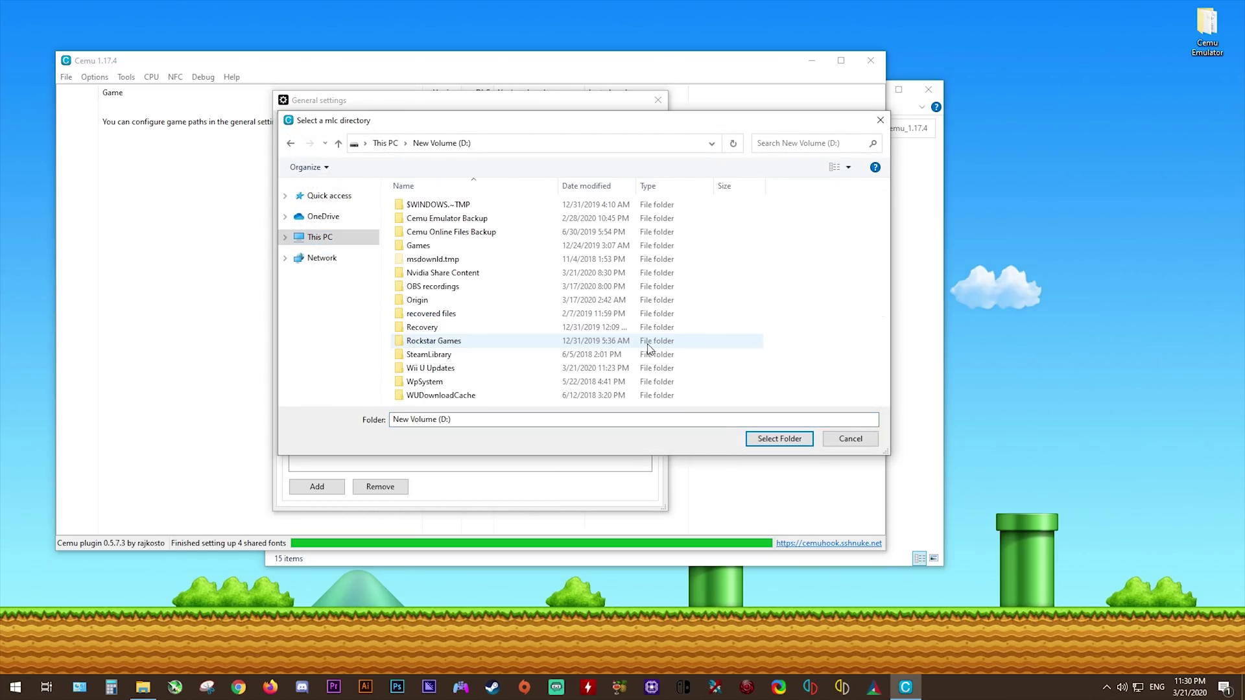
{"action": "double_click", "coordinate": [453, 218]}
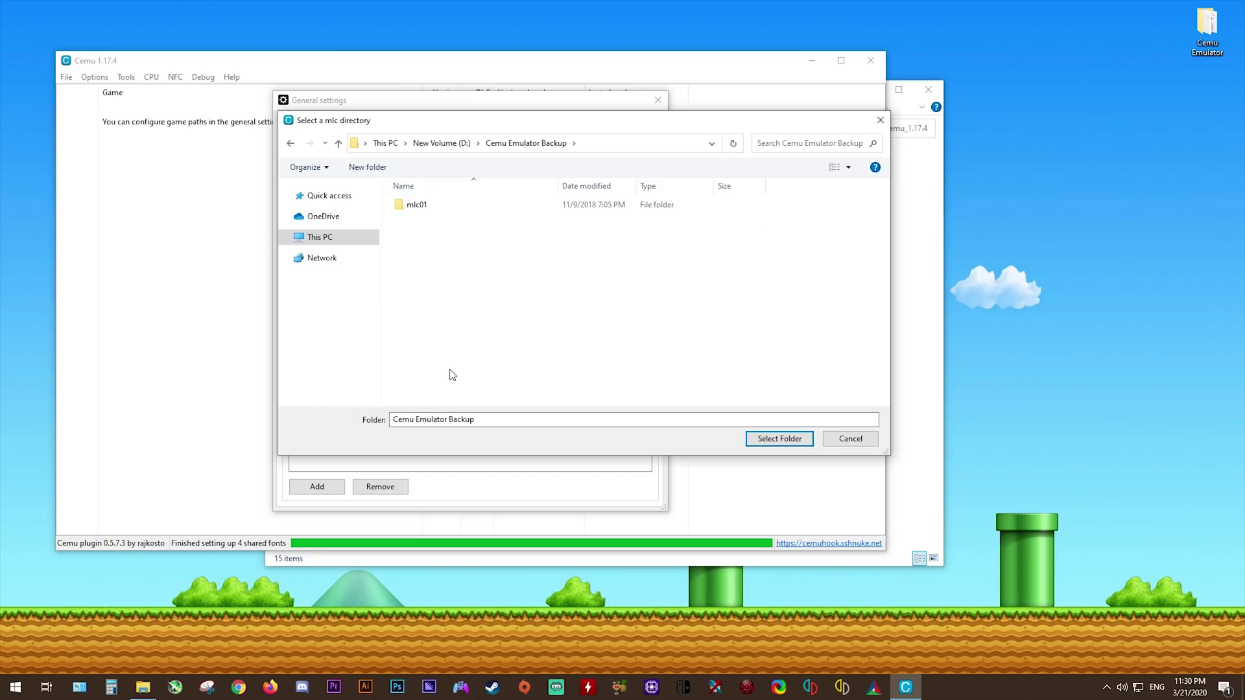
{"action": "left_click", "coordinate": [415, 209]}
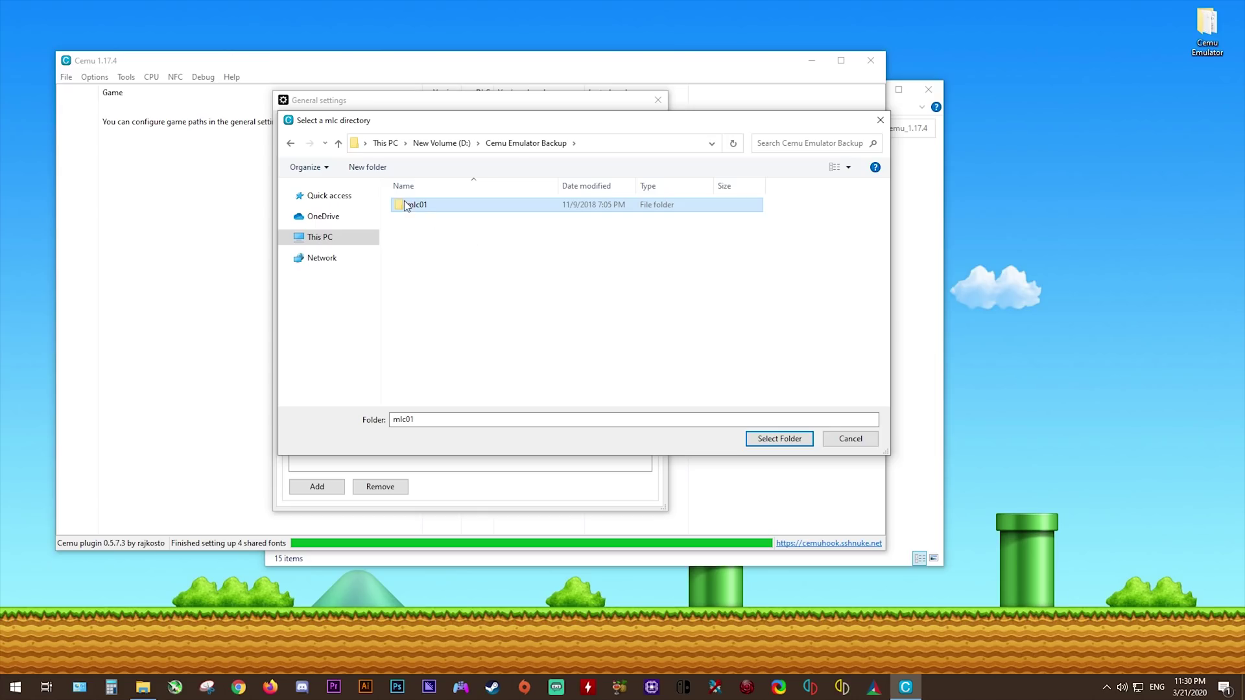
{"action": "left_click", "coordinate": [789, 438]}
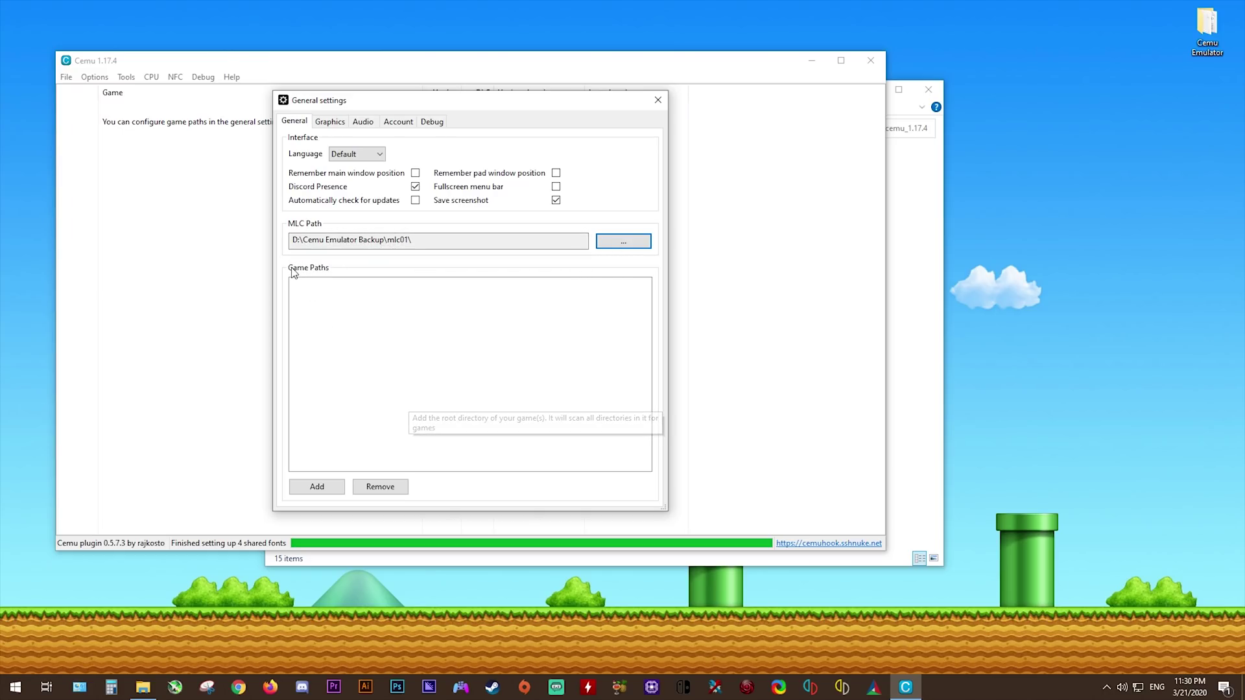
- Add the WiiUGames folder on the G: drive to the game paths
{"action": "left_click", "coordinate": [330, 489]}
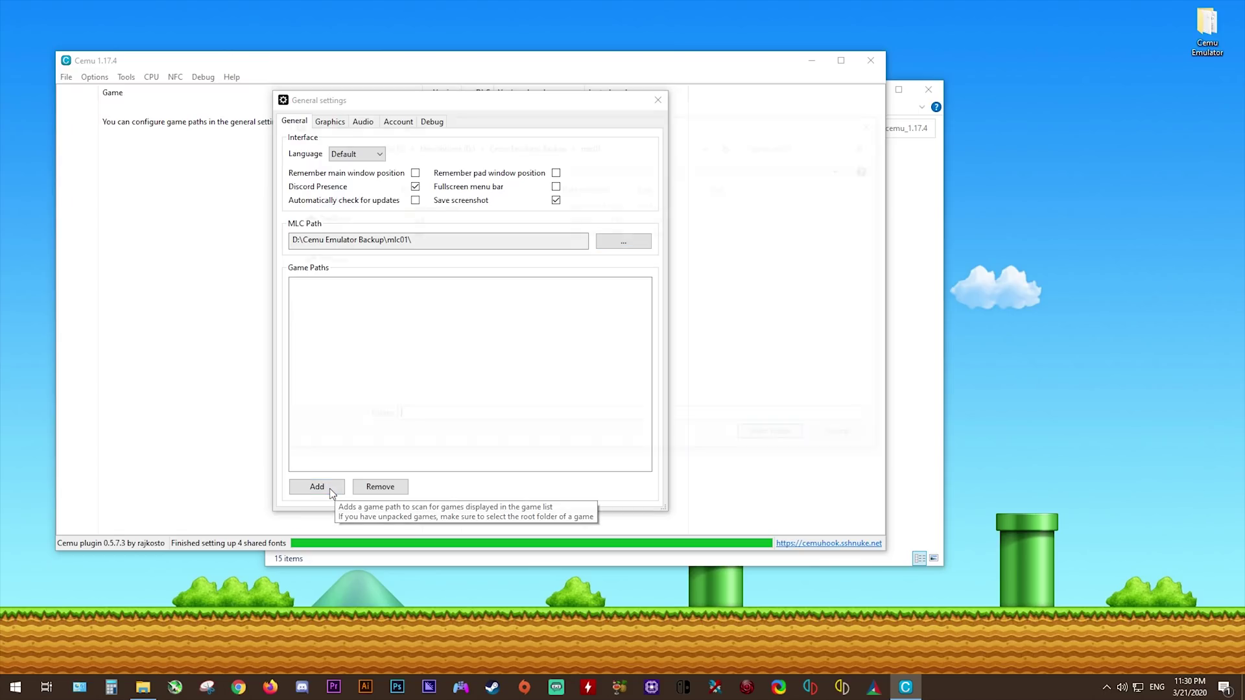
{"action": "left_click", "coordinate": [323, 238]}
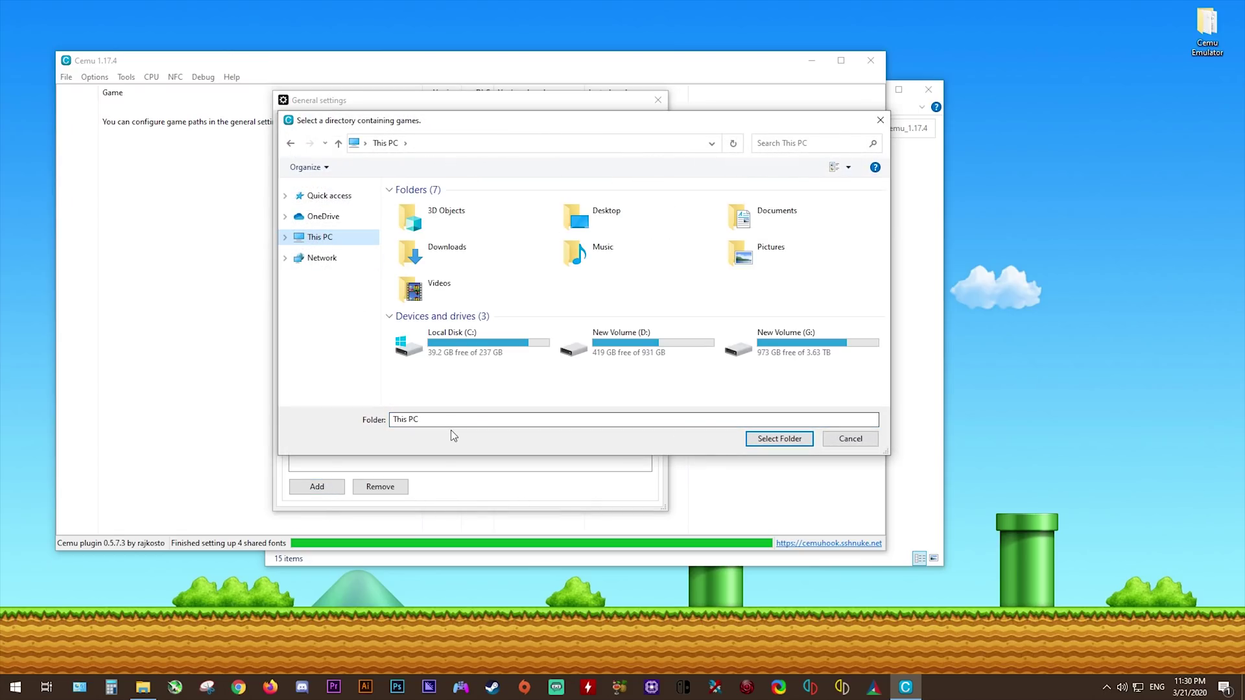
{"action": "double_click", "coordinate": [785, 341]}
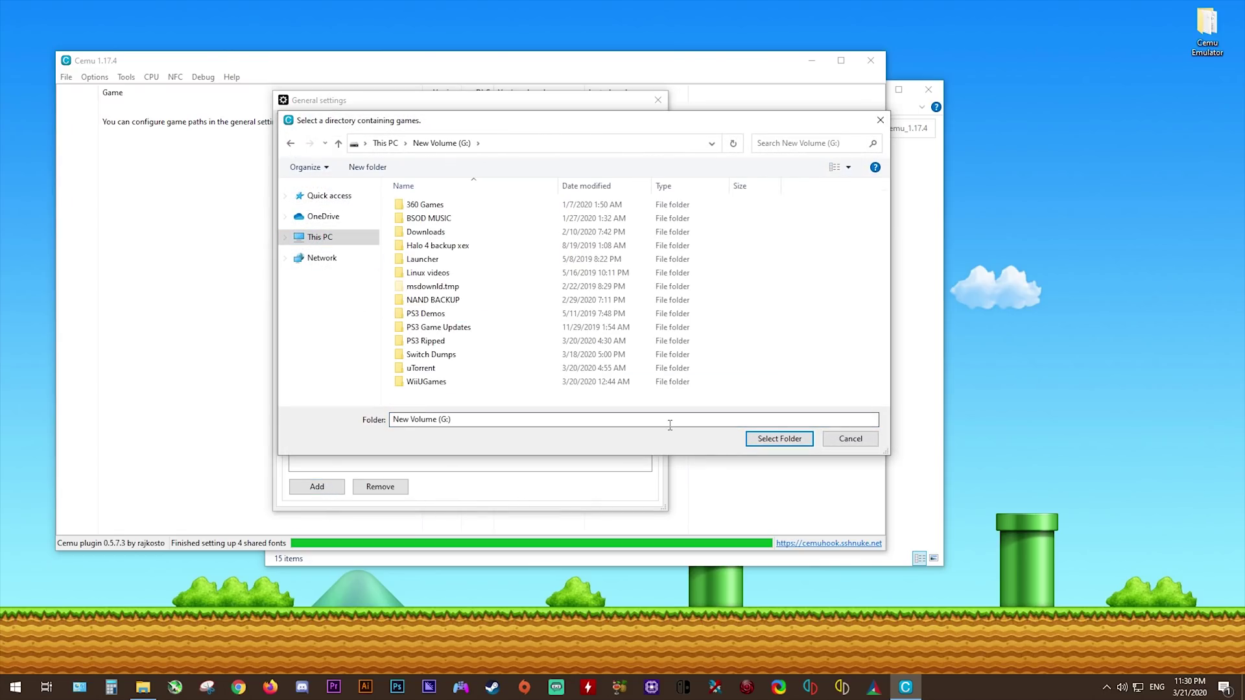
{"action": "left_click", "coordinate": [430, 384]}
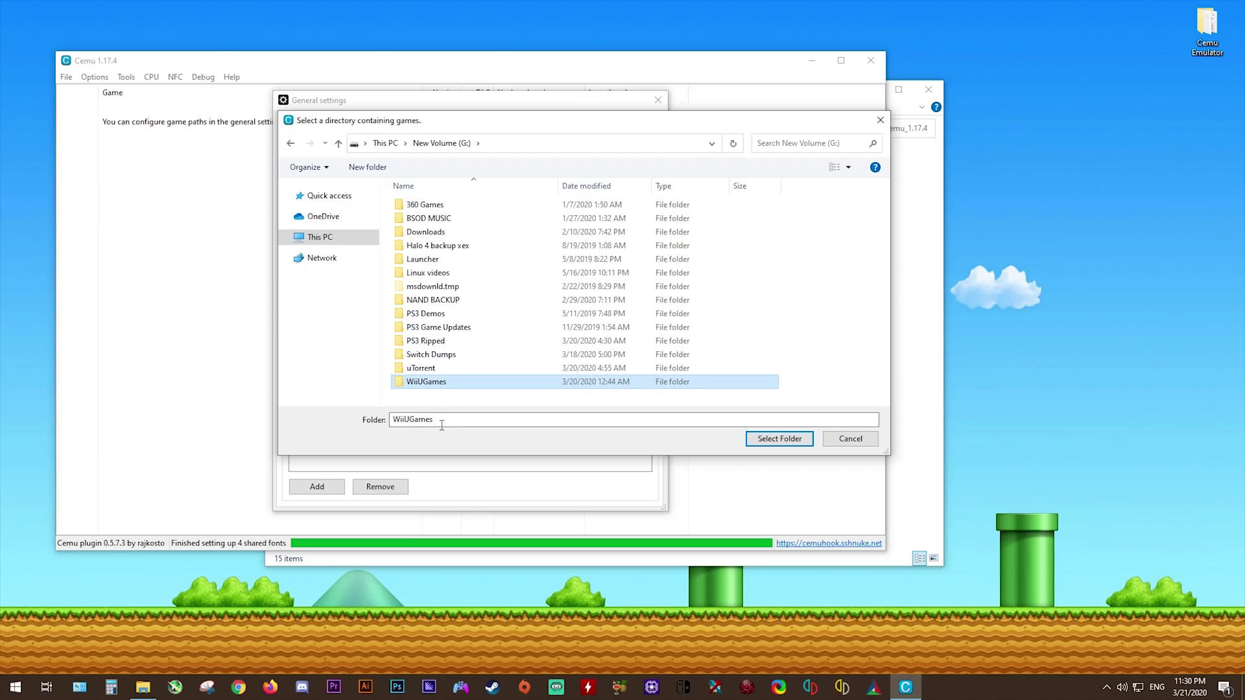
{"action": "double_click", "coordinate": [428, 385]}
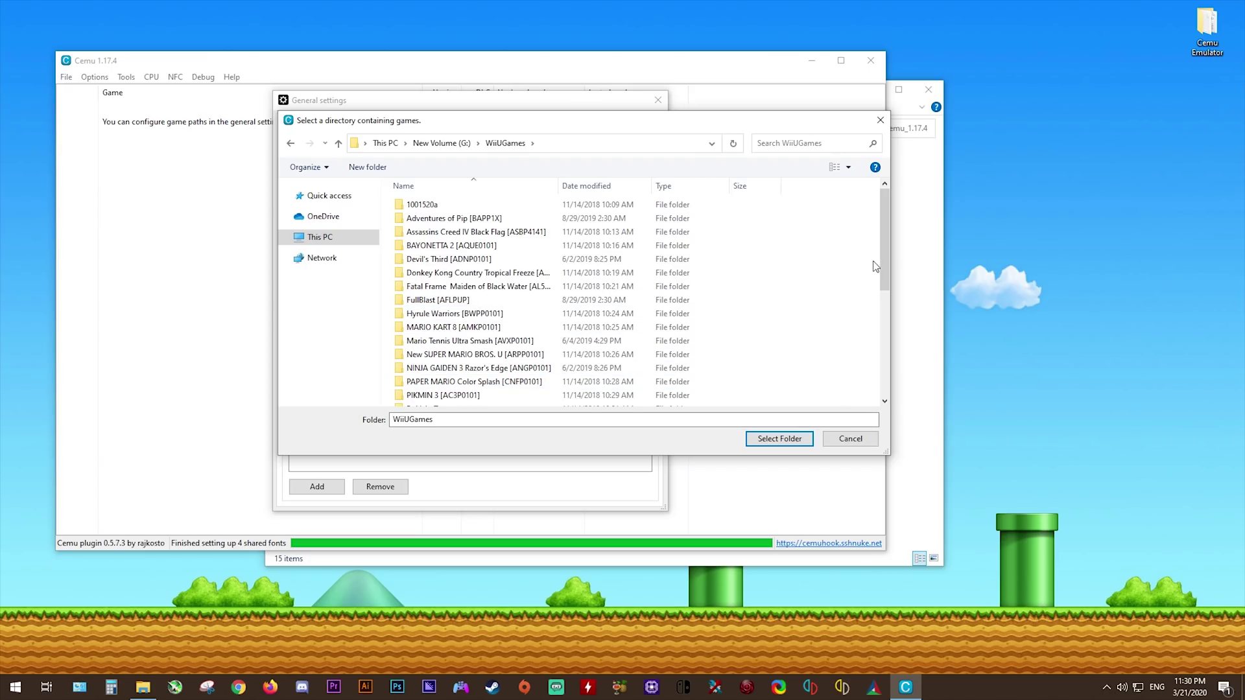
{"action": "mouse_move", "coordinate": [885, 244]}
{"action": "left_mouse_down"}
{"action": "mouse_move", "coordinate": [881, 321]}
{"action": "mouse_move", "coordinate": [882, 259]}
{"action": "mouse_move", "coordinate": [870, 250]}
{"action": "left_mouse_up"}
{"action": "left_click", "coordinate": [452, 148]}
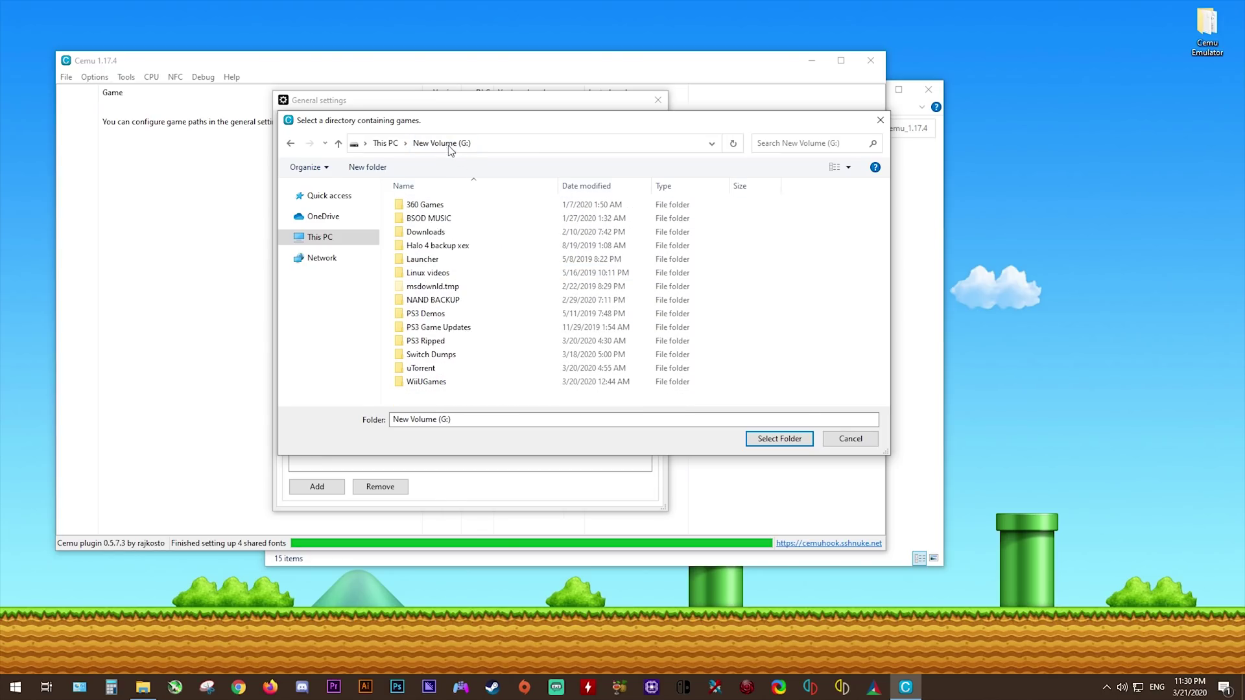
{"action": "left_click", "coordinate": [428, 382]}
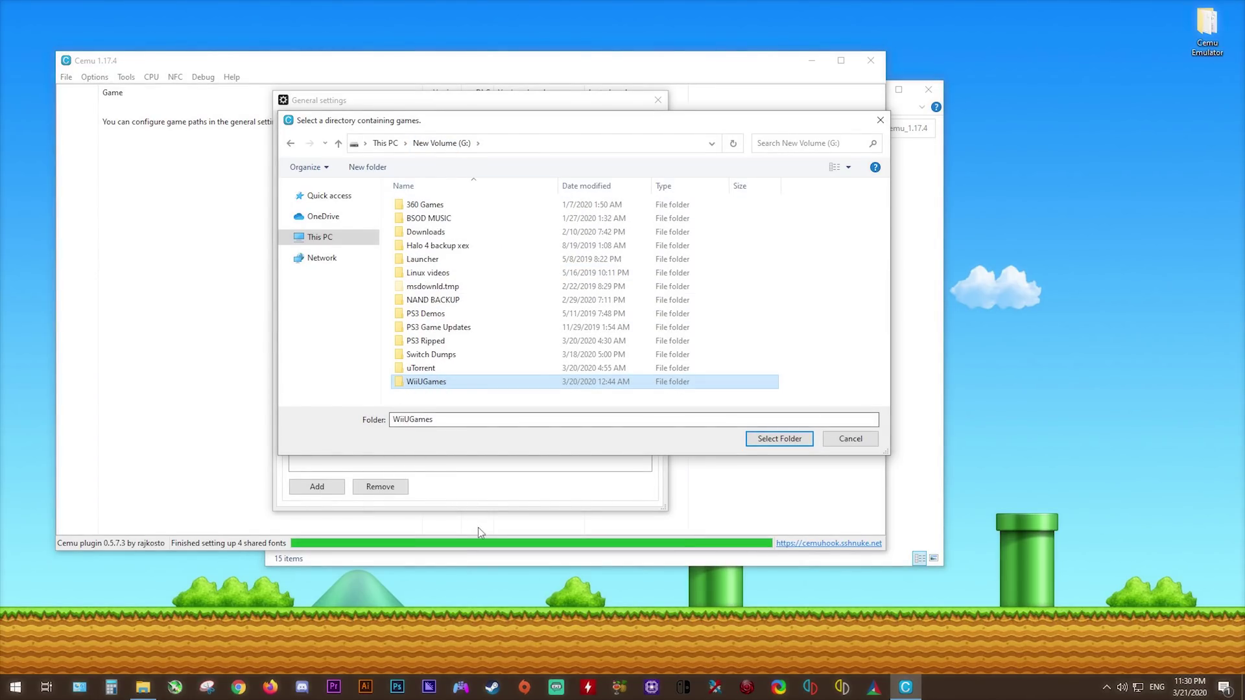
{"action": "left_click", "coordinate": [788, 439]}
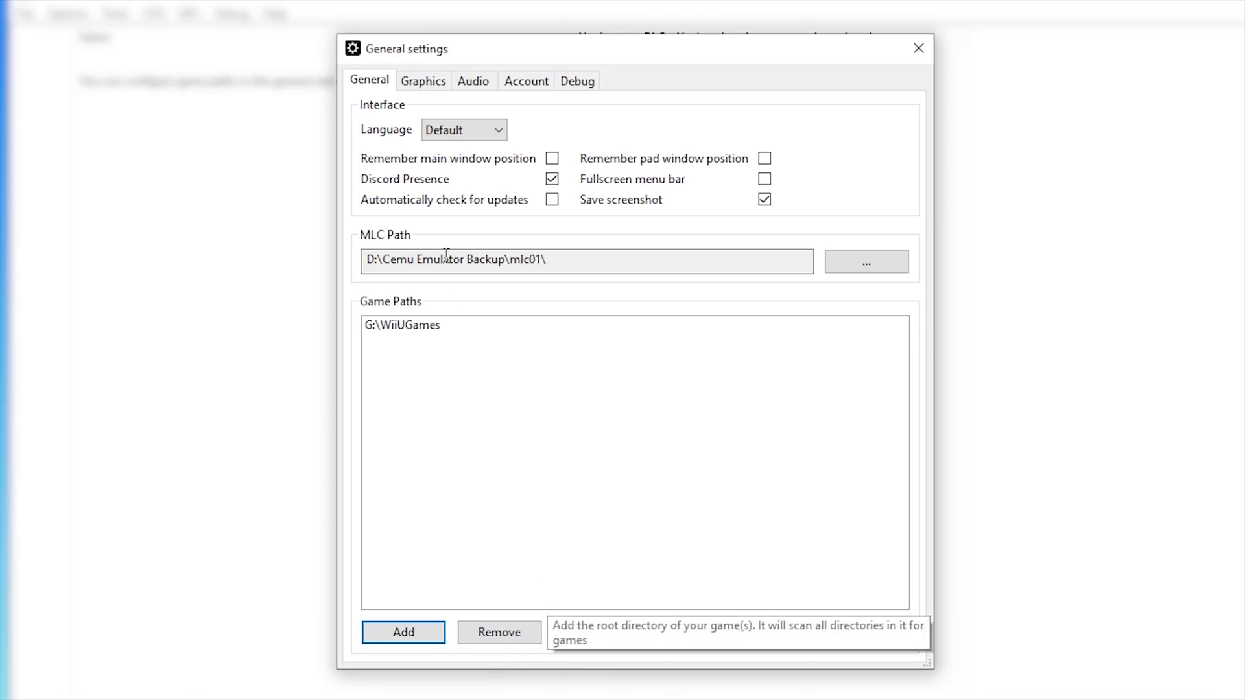
- In the graphics settings, switch the graphics API to Vulkan (experimental)
{"action": "left_click", "coordinate": [423, 84]}
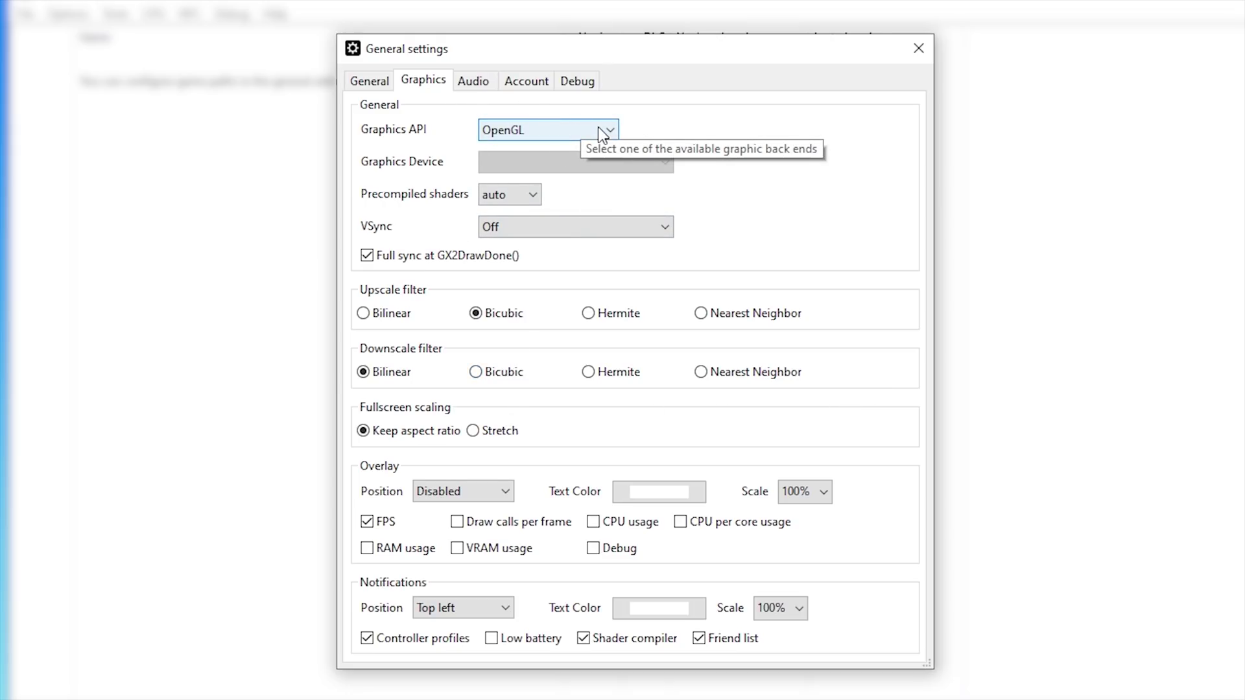
{"action": "left_click", "coordinate": [569, 130]}
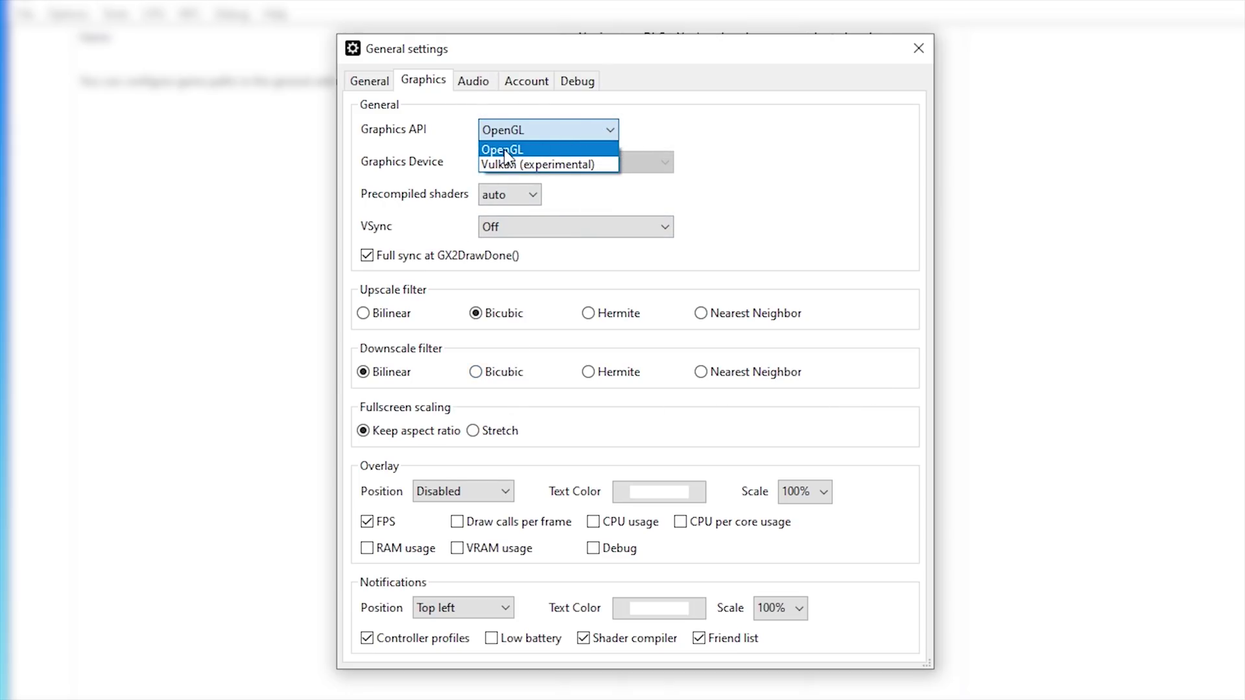
{"action": "left_click", "coordinate": [519, 166]}
{"action": "left_click", "coordinate": [520, 166]}
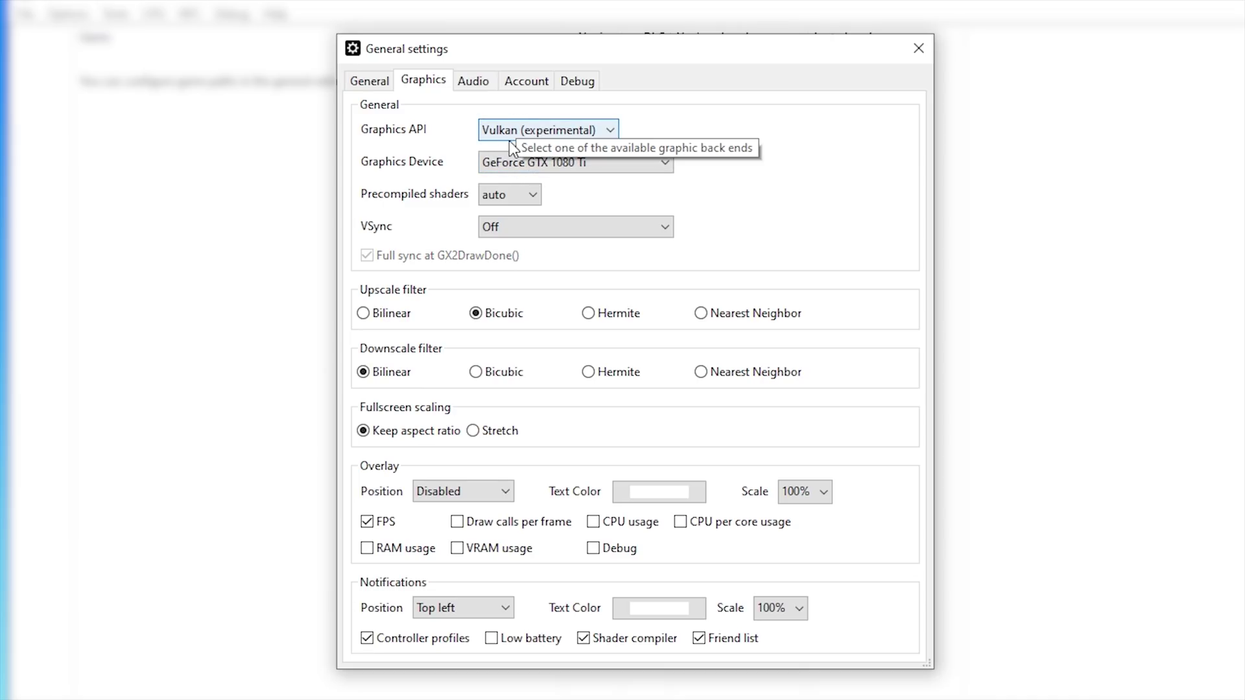
- Set the graphics API back to OpenGL and the upscale filter to Bilinear
{"action": "left_click", "coordinate": [556, 138]}
{"action": "left_click", "coordinate": [519, 148]}
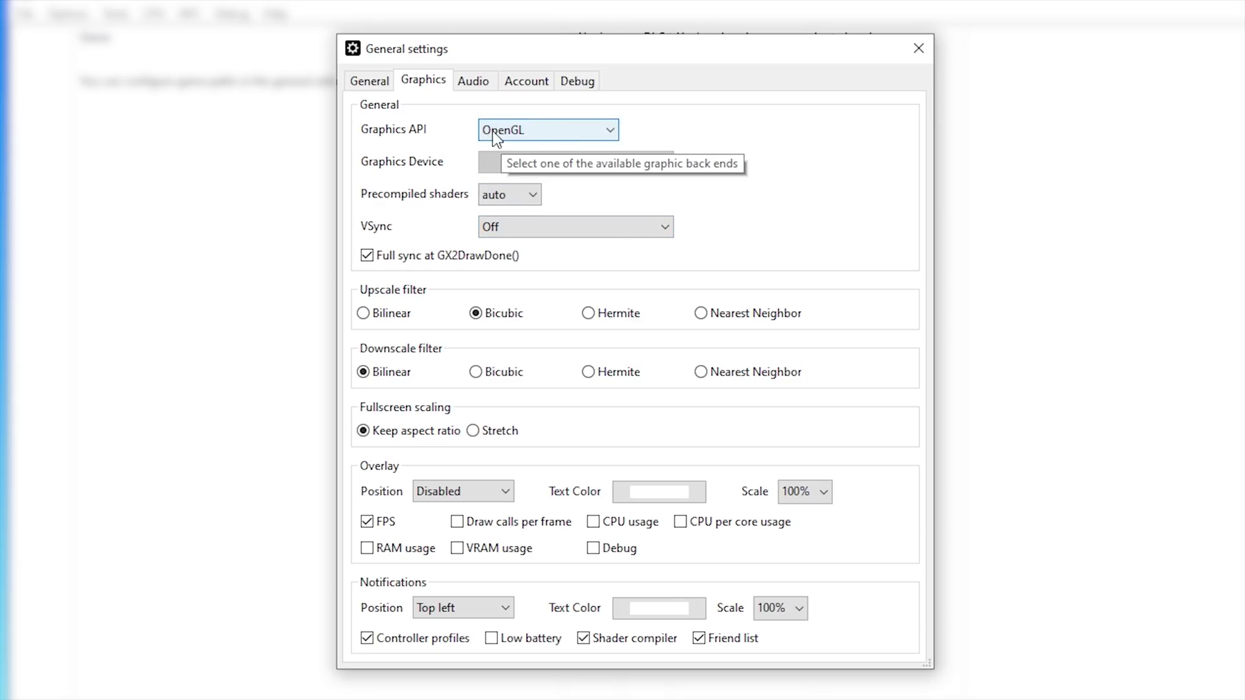
{"action": "left_click", "coordinate": [363, 318]}
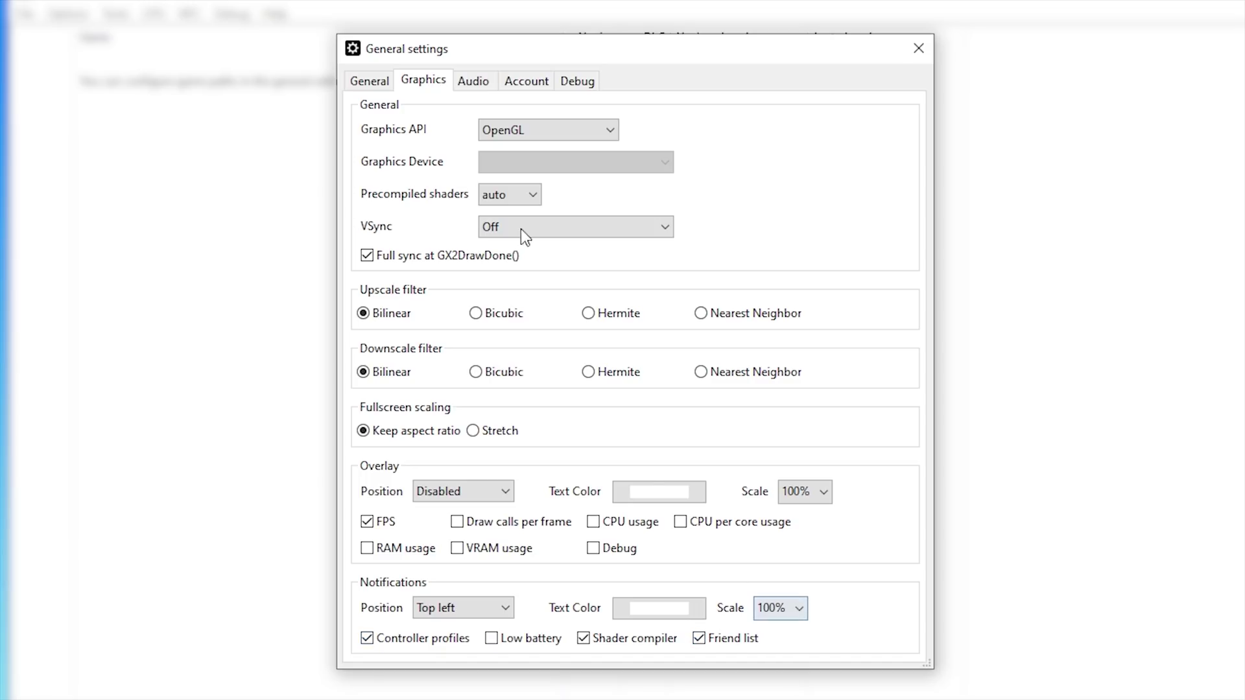
- In the audio settings, set the API to XAudio2 and the TV channels to Surround
{"action": "left_click", "coordinate": [474, 83]}
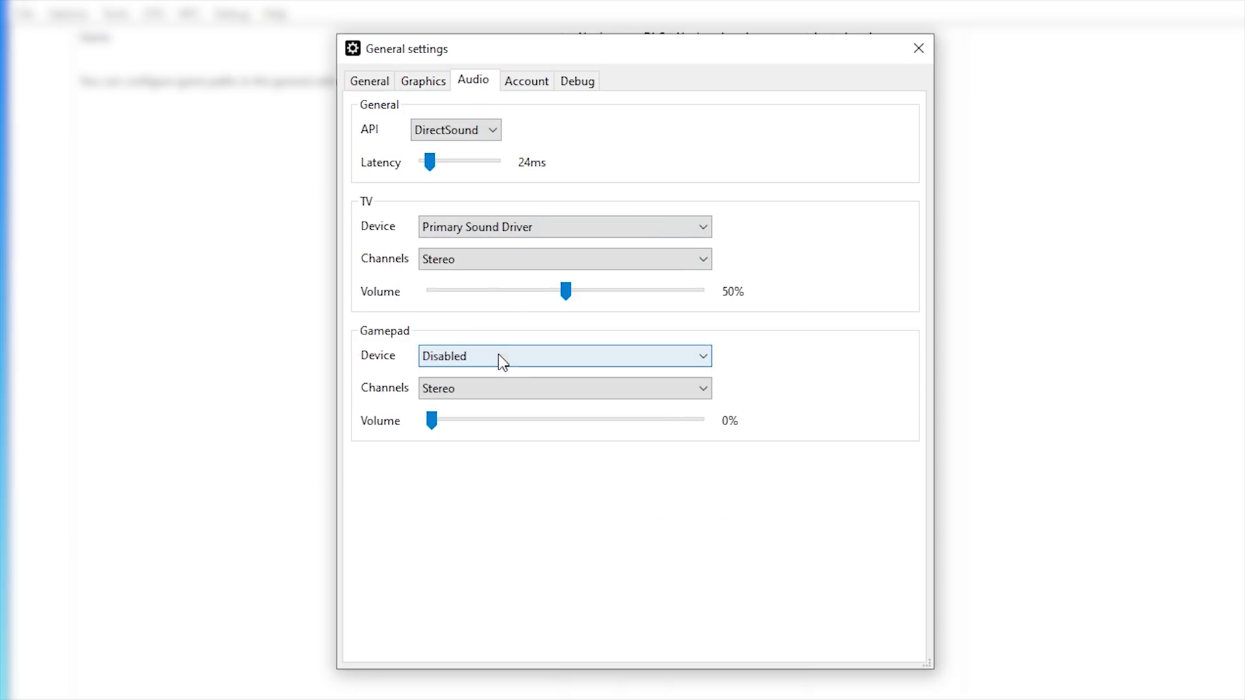
{"action": "left_click", "coordinate": [475, 134]}
{"action": "left_click", "coordinate": [473, 161]}
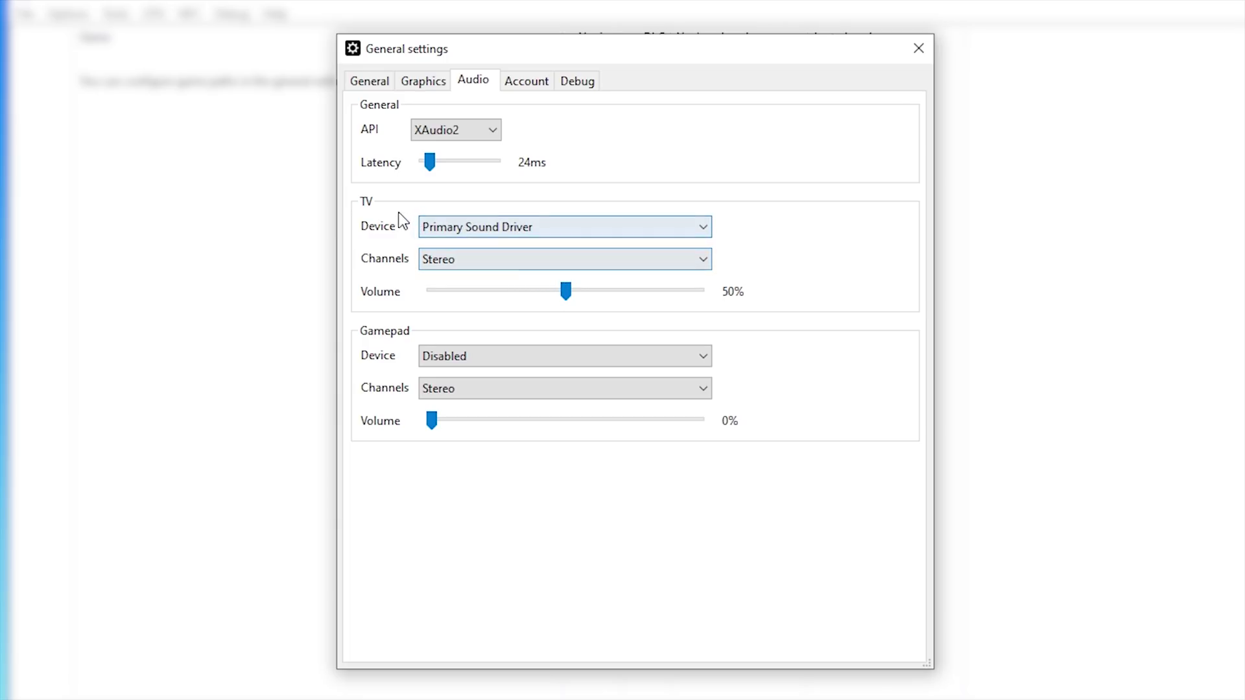
{"action": "left_click", "coordinate": [556, 260]}
{"action": "left_click", "coordinate": [515, 307]}
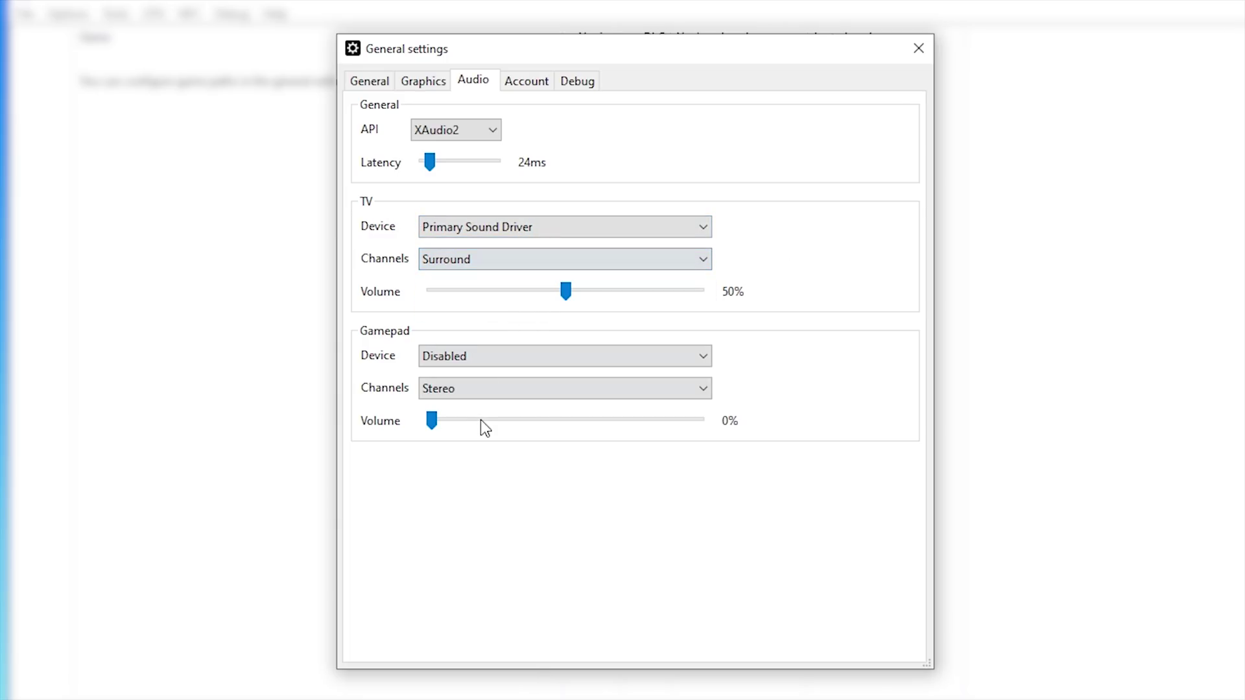
- Set the Gamepad audio device to Primary Sound Driver with Stereo channels and the volume to 50%
{"action": "left_click", "coordinate": [492, 358]}
{"action": "left_click", "coordinate": [494, 389]}
{"action": "left_click", "coordinate": [534, 389]}
{"action": "left_click", "coordinate": [519, 408]}
{"action": "left_click_drag", "start_coordinate": [431, 422], "coordinate": [565, 428]}
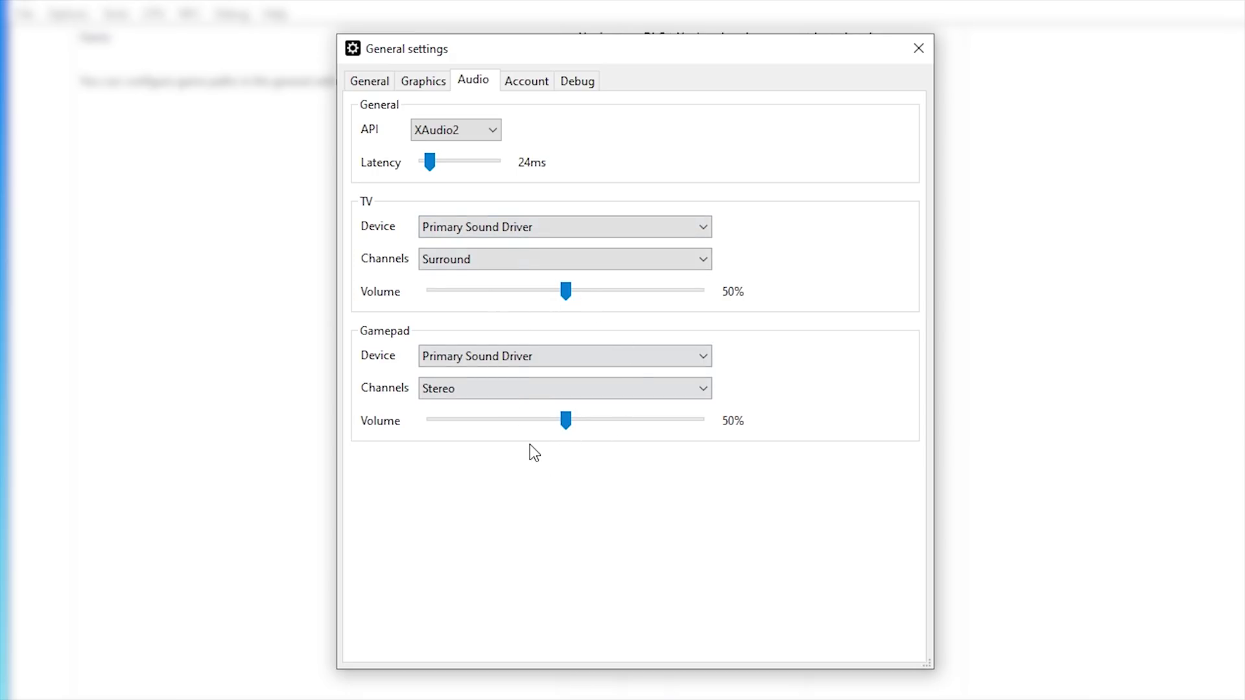
- Create a new account with the Mii name BSoD 2, and switch the active account to the default one
{"action": "left_click", "coordinate": [529, 83]}
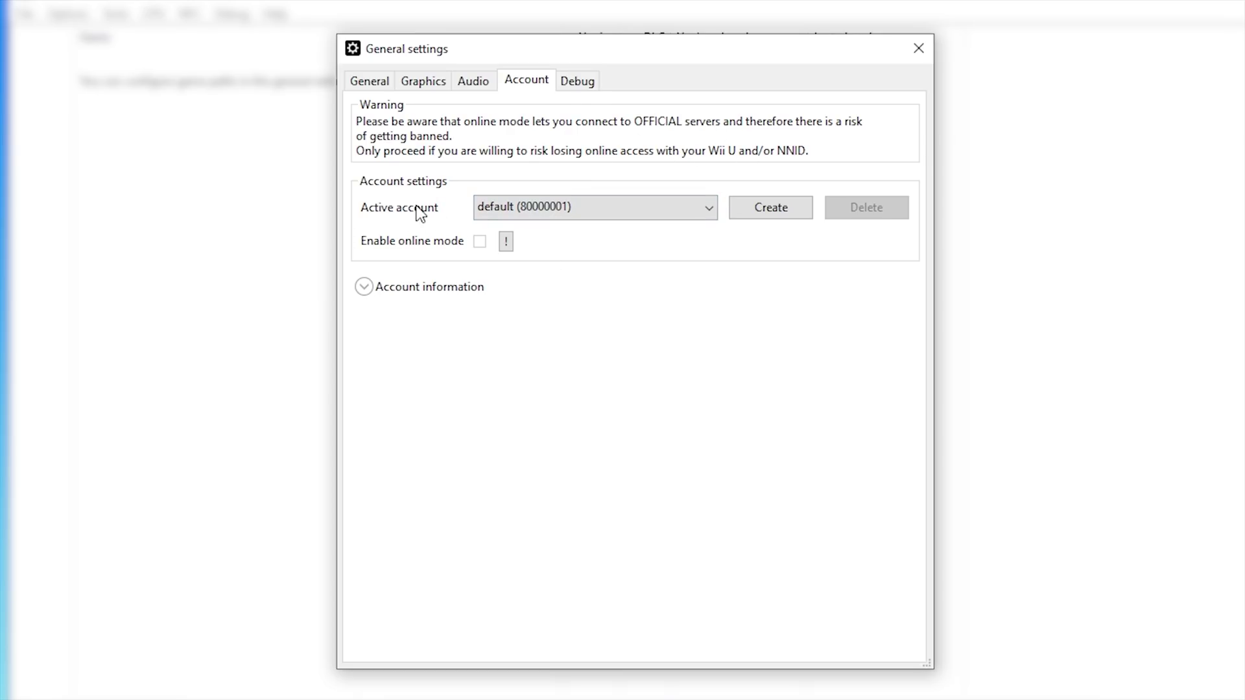
{"action": "left_click", "coordinate": [671, 201]}
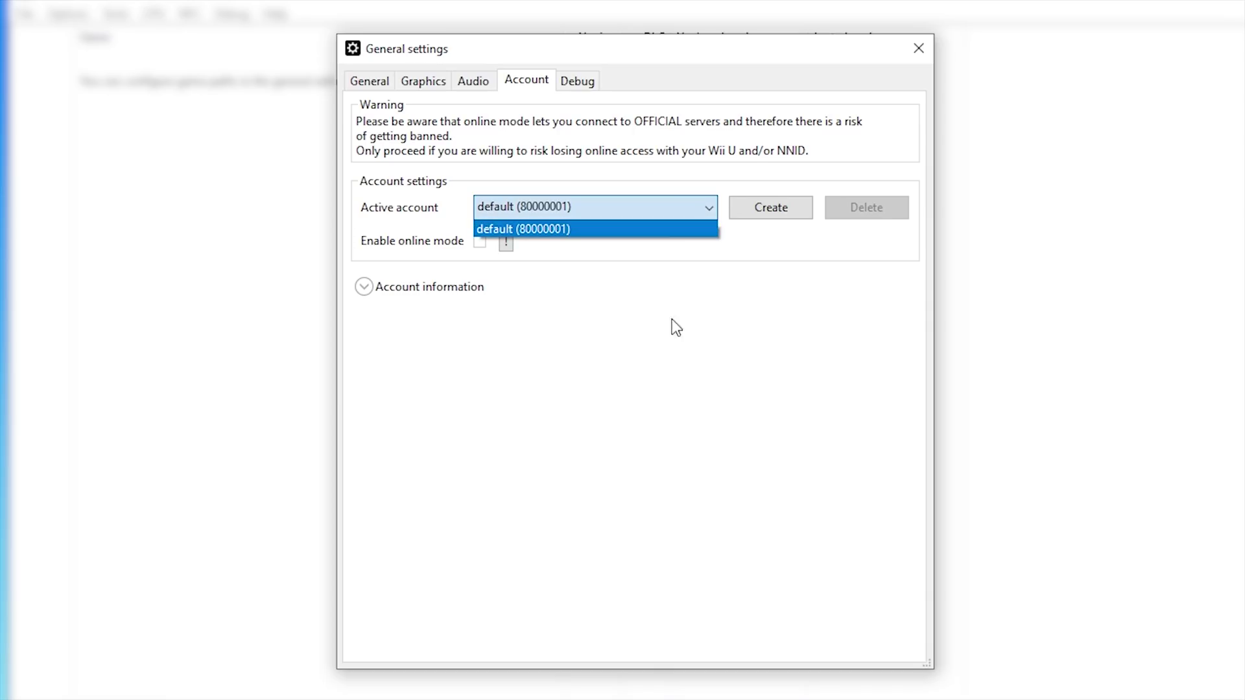
{"action": "left_click", "coordinate": [678, 358]}
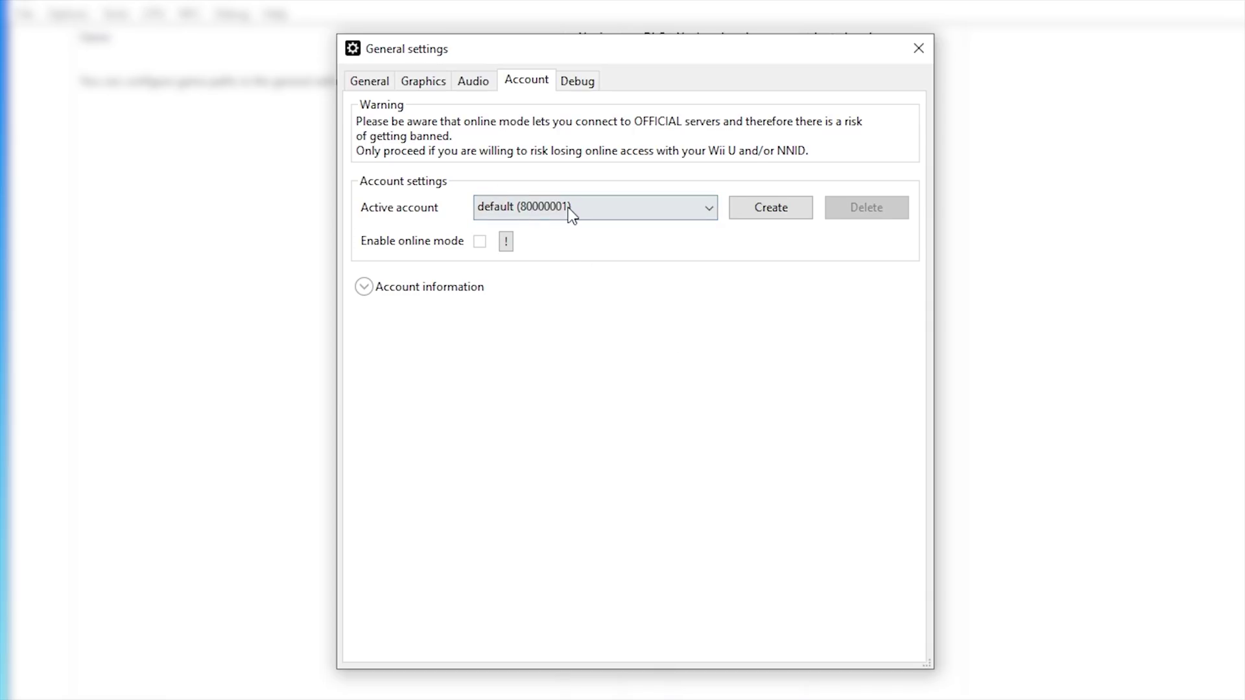
{"action": "left_click", "coordinate": [769, 208]}
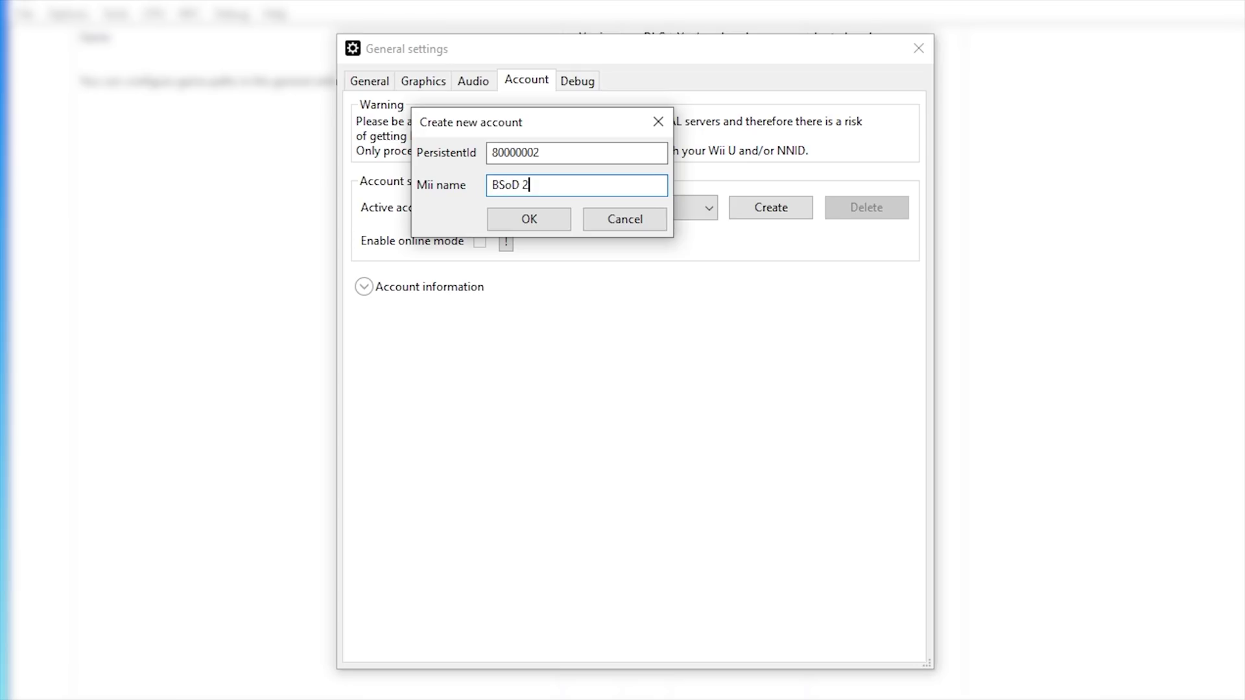
{"action": "left_click", "coordinate": [552, 221]}
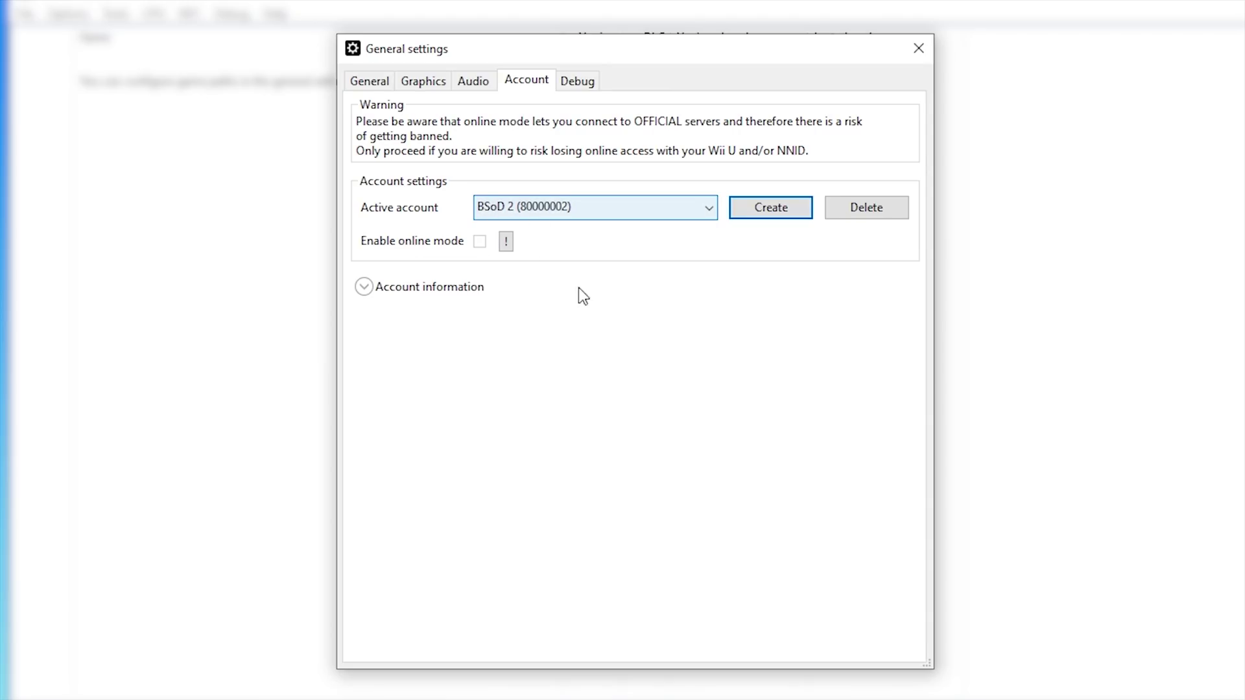
{"action": "left_click", "coordinate": [686, 214]}
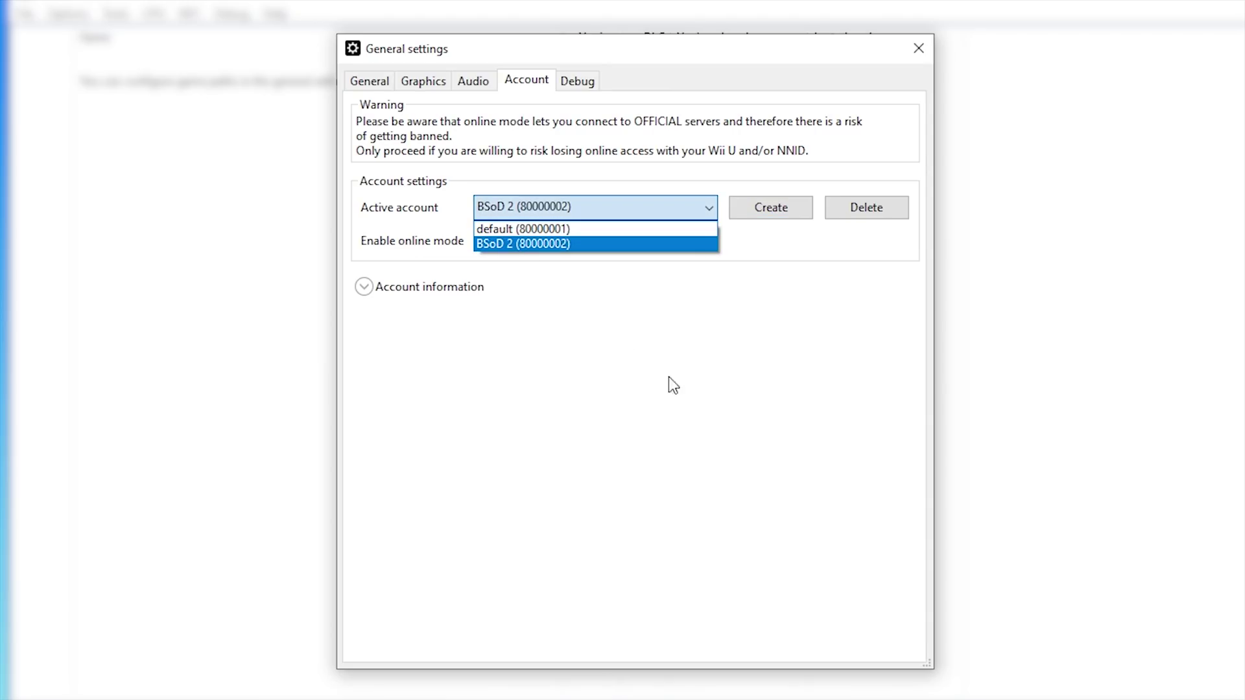
{"action": "left_click", "coordinate": [570, 229]}
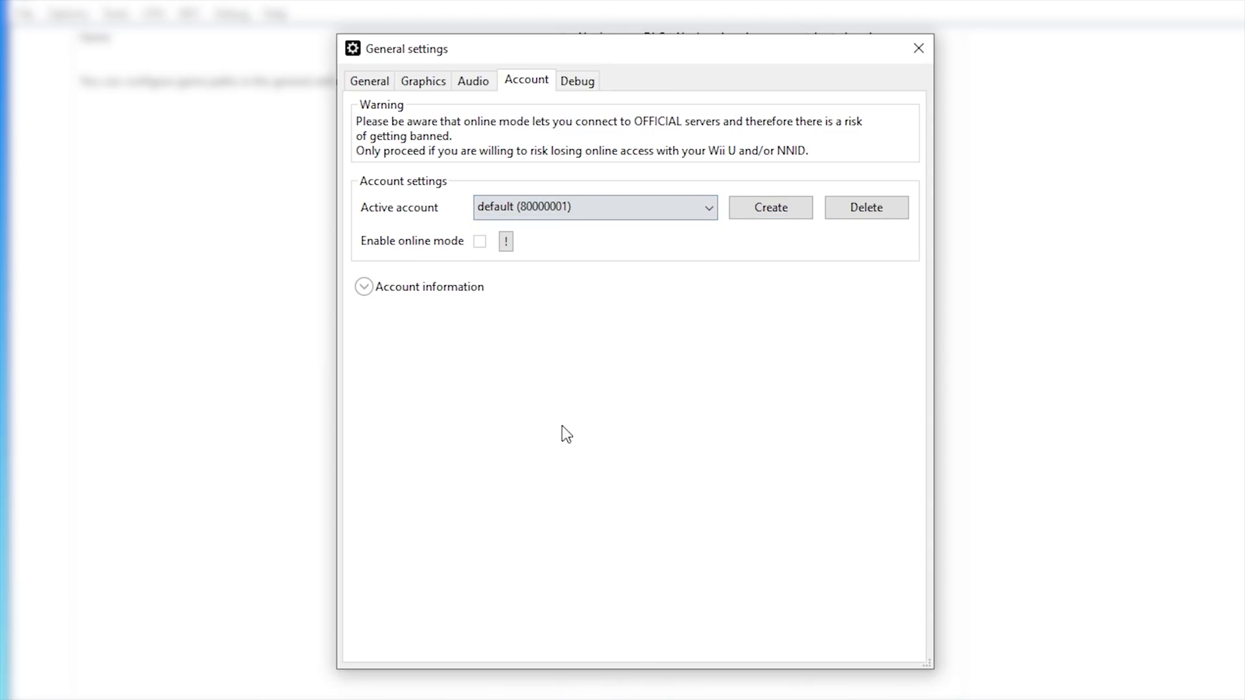
- Make BSoD 2 the active account again and delete it
{"action": "left_click", "coordinate": [688, 216]}
{"action": "left_click", "coordinate": [564, 247]}
{"action": "left_click", "coordinate": [871, 208]}
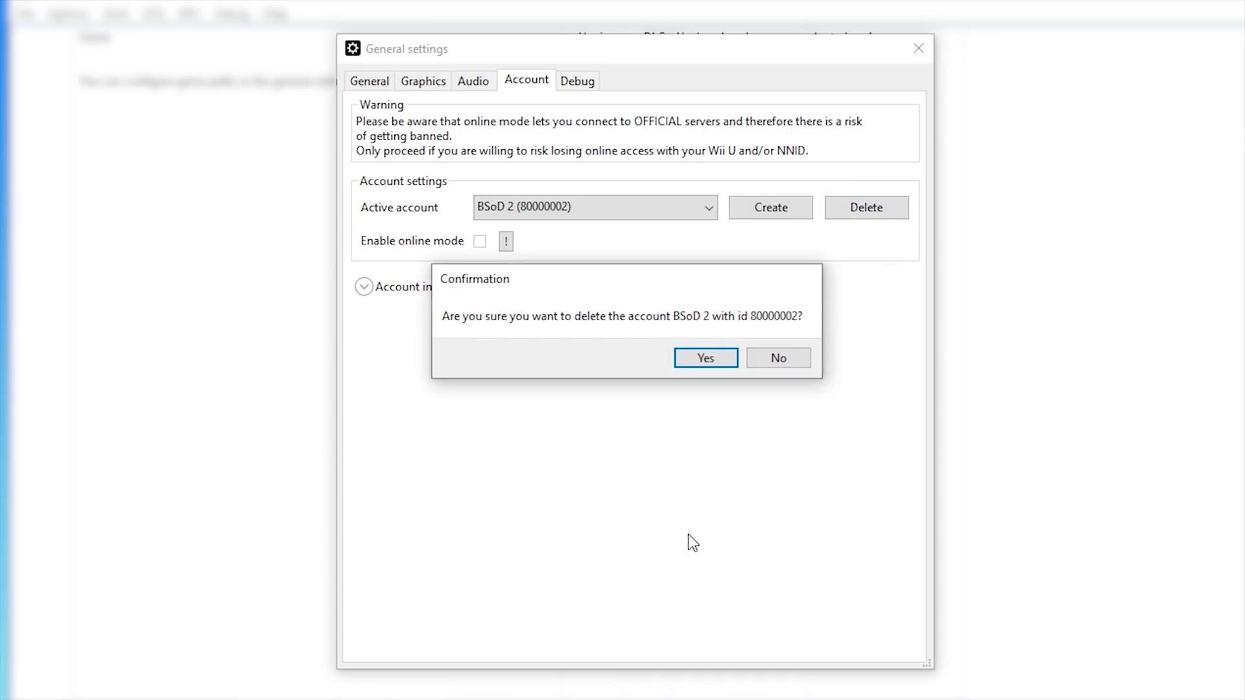
{"action": "left_click", "coordinate": [691, 363]}
{"action": "left_click", "coordinate": [678, 214]}
{"action": "left_click", "coordinate": [671, 384]}
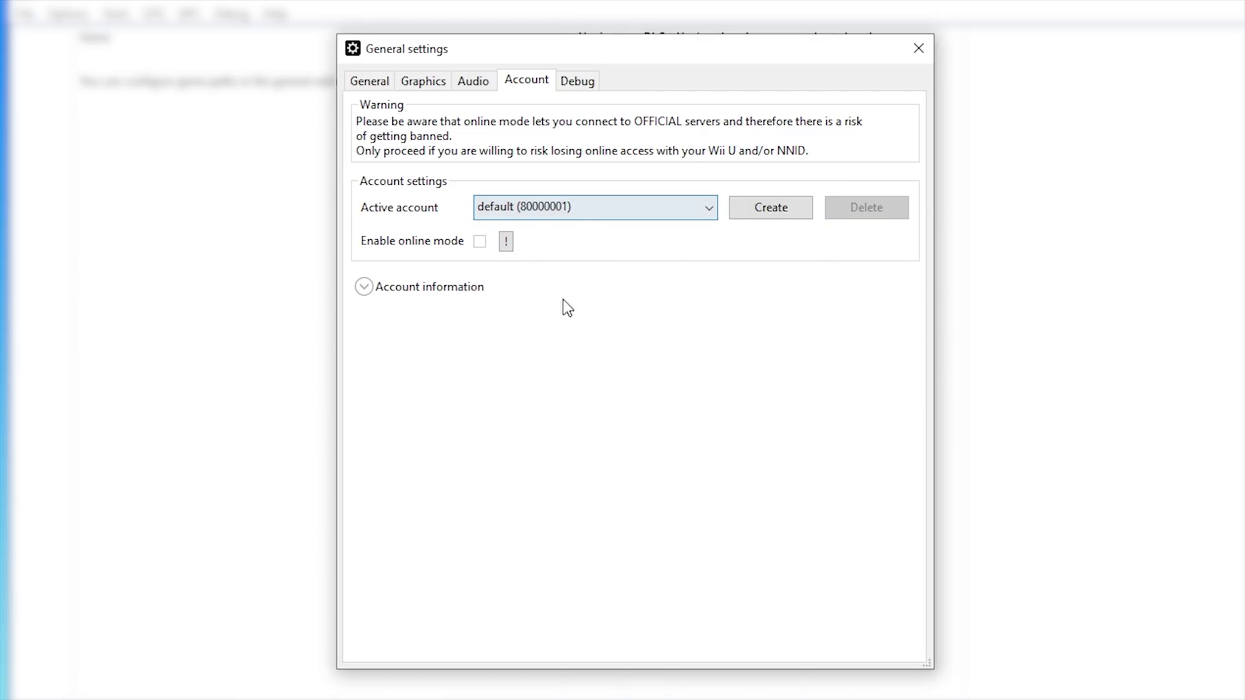
{"action": "left_click", "coordinate": [587, 85]}
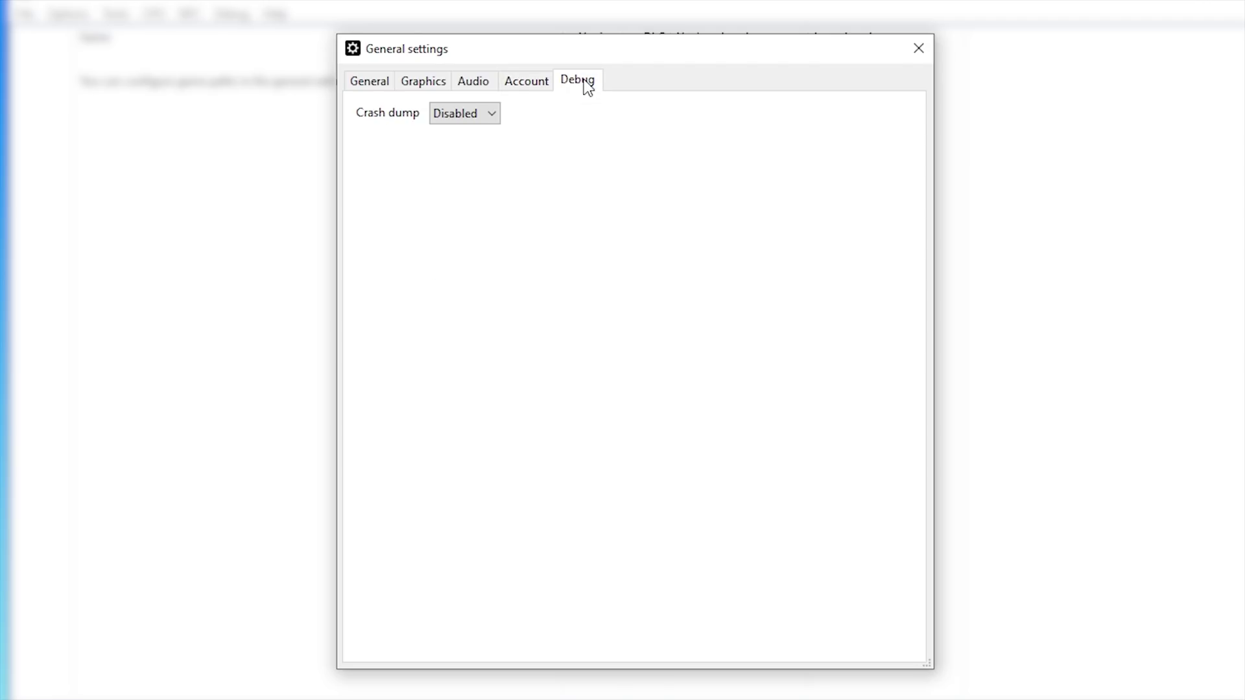
{"action": "left_click", "coordinate": [526, 82]}
{"action": "left_click", "coordinate": [468, 84]}
{"action": "left_click", "coordinate": [429, 83]}
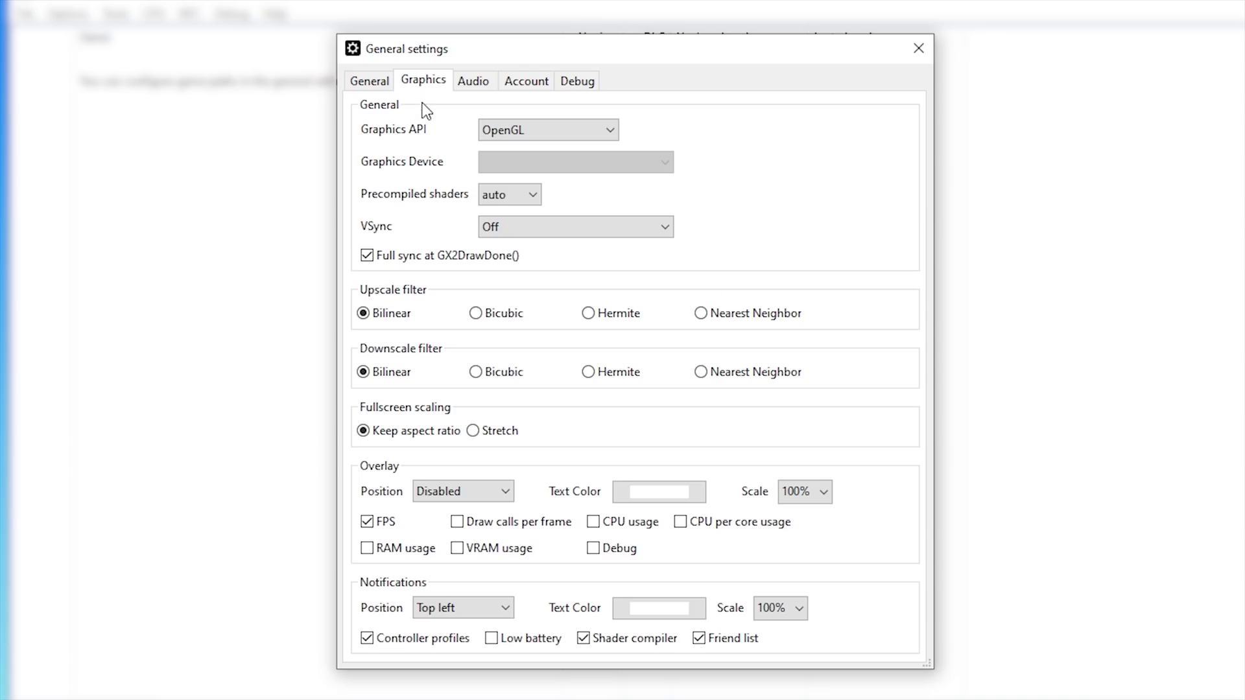
- Enable remembering the main window and pad window positions in the general interface settings, and close the settings
{"action": "left_click", "coordinate": [380, 83]}
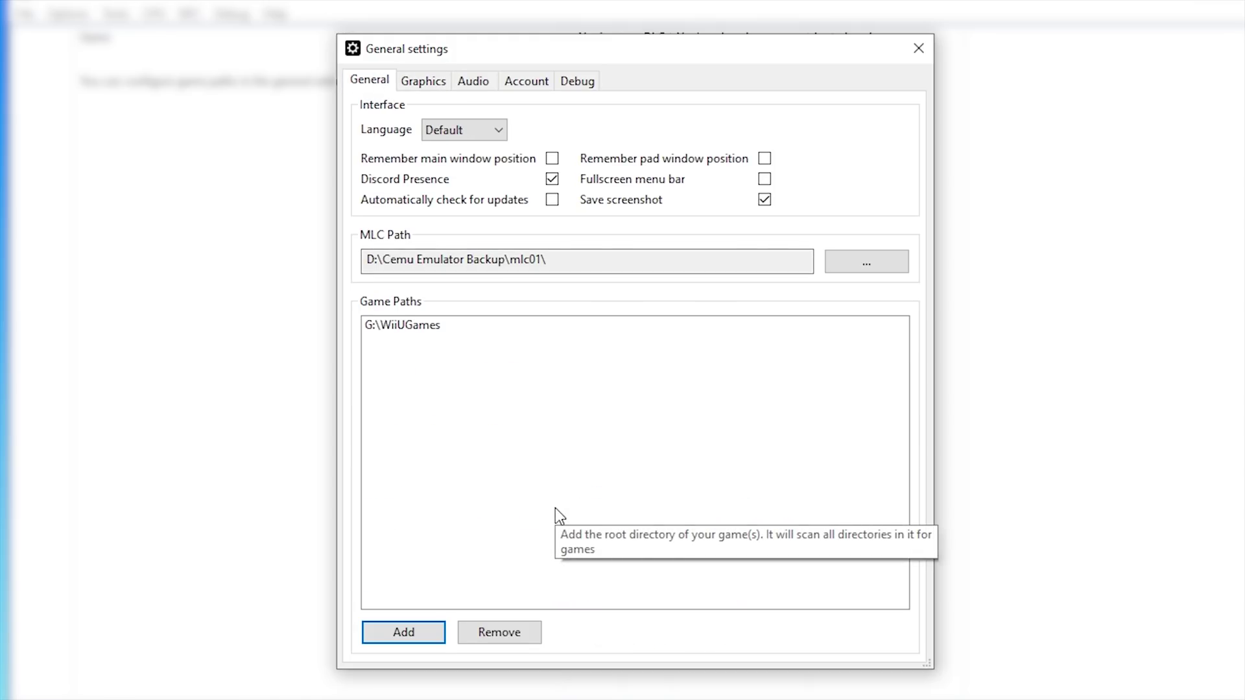
{"action": "left_click", "coordinate": [552, 159]}
{"action": "left_click", "coordinate": [764, 158]}
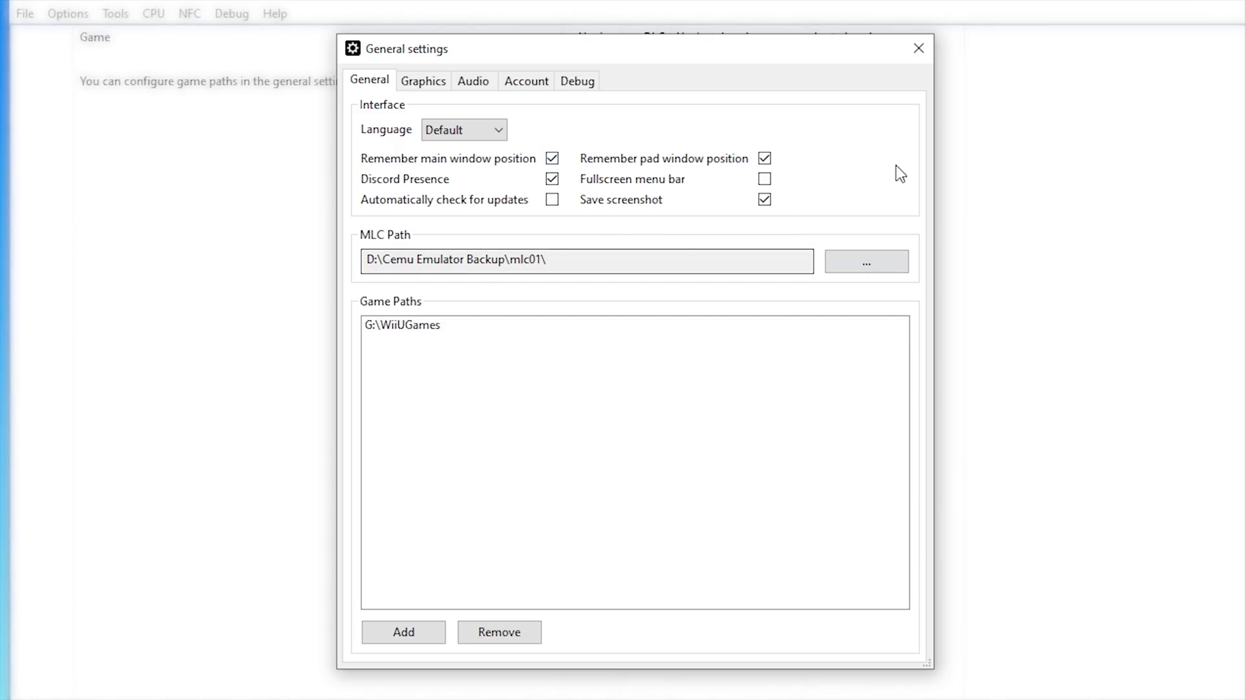
{"action": "left_click", "coordinate": [914, 52]}
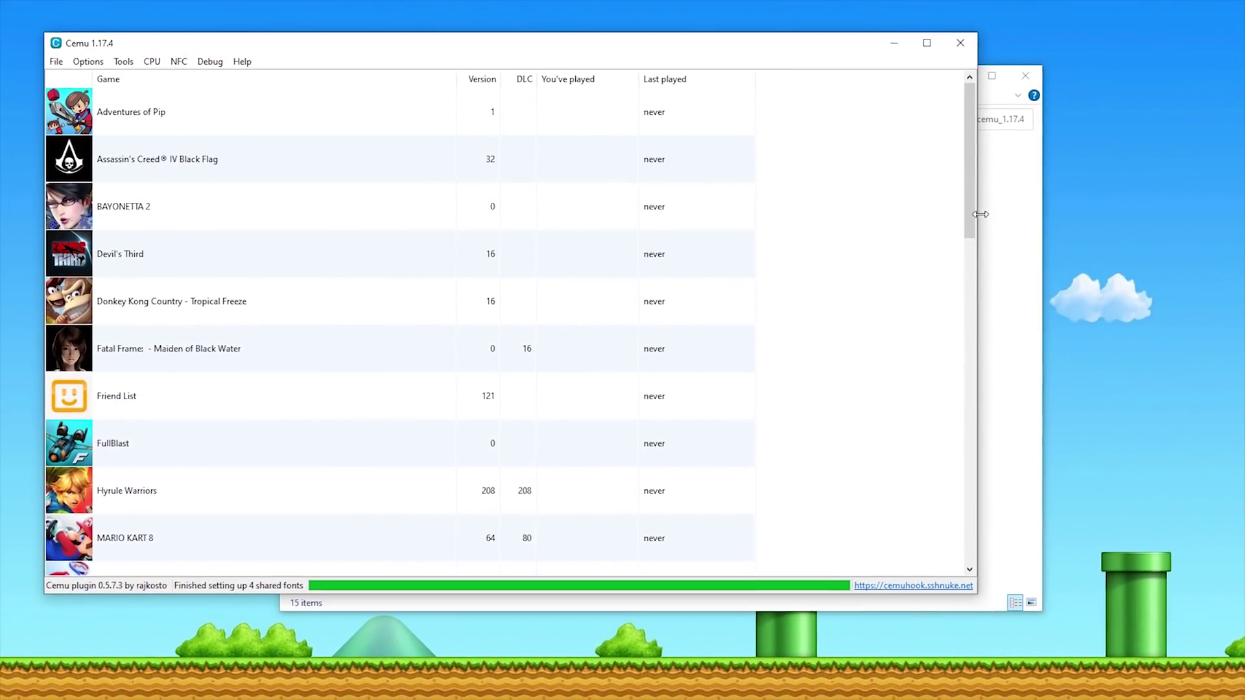
- Mark The Legend of Zelda - Breath of the Wild, TEKKEN TAG TOURNAMENT 2 and Super Smash Bros. for Wii U as favorites in the game list
{"action": "left_click_drag", "start_coordinate": [943, 217], "coordinate": [865, 462]}
{"action": "right_click", "coordinate": [216, 375]}
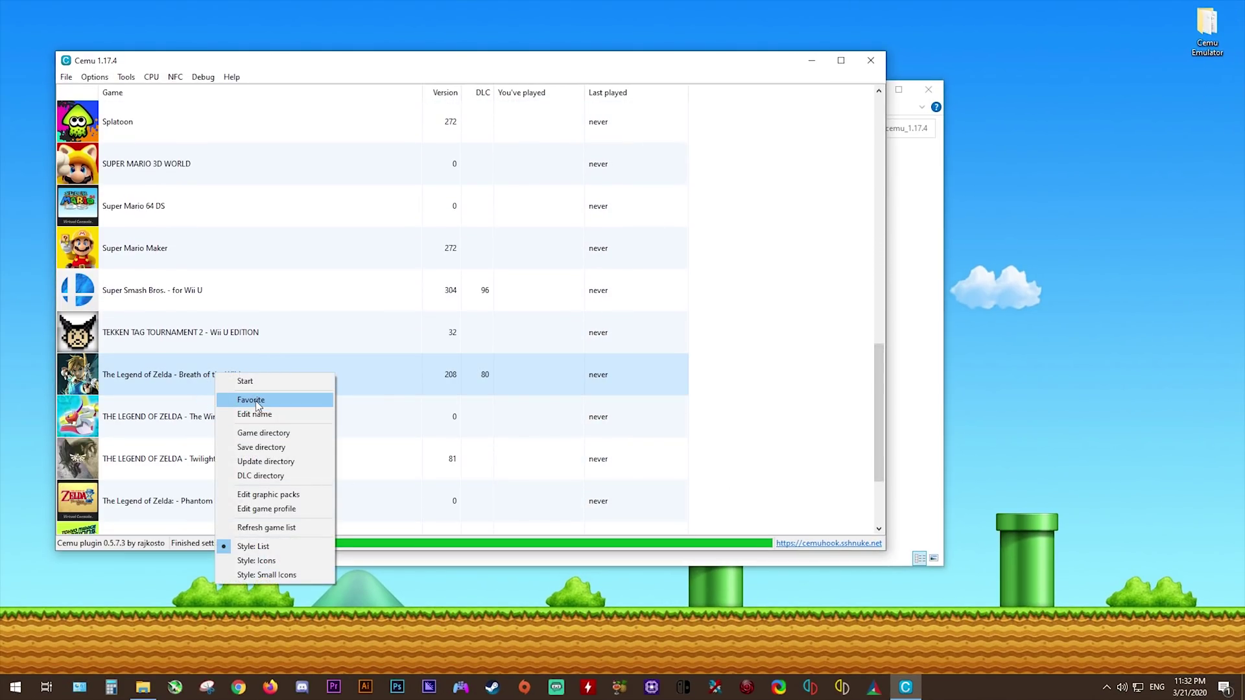
{"action": "left_click", "coordinate": [257, 400]}
{"action": "right_click", "coordinate": [196, 374]}
{"action": "left_click", "coordinate": [234, 401]}
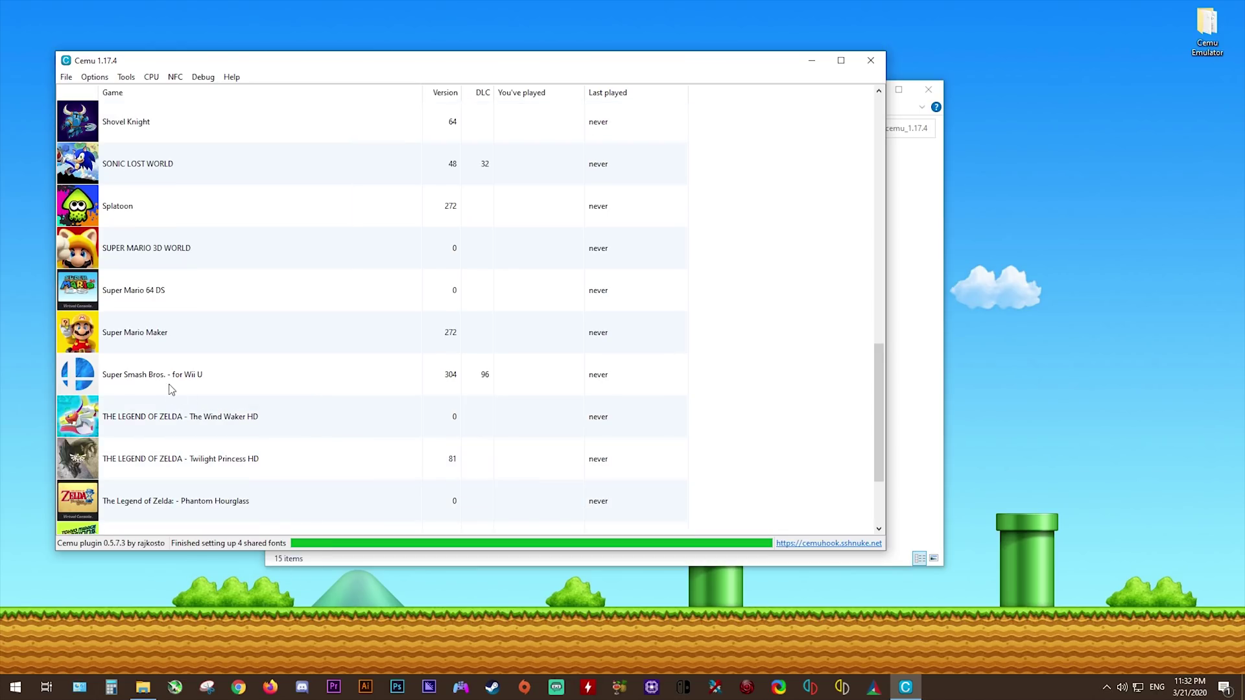
{"action": "right_click", "coordinate": [167, 376]}
{"action": "left_click", "coordinate": [208, 401]}
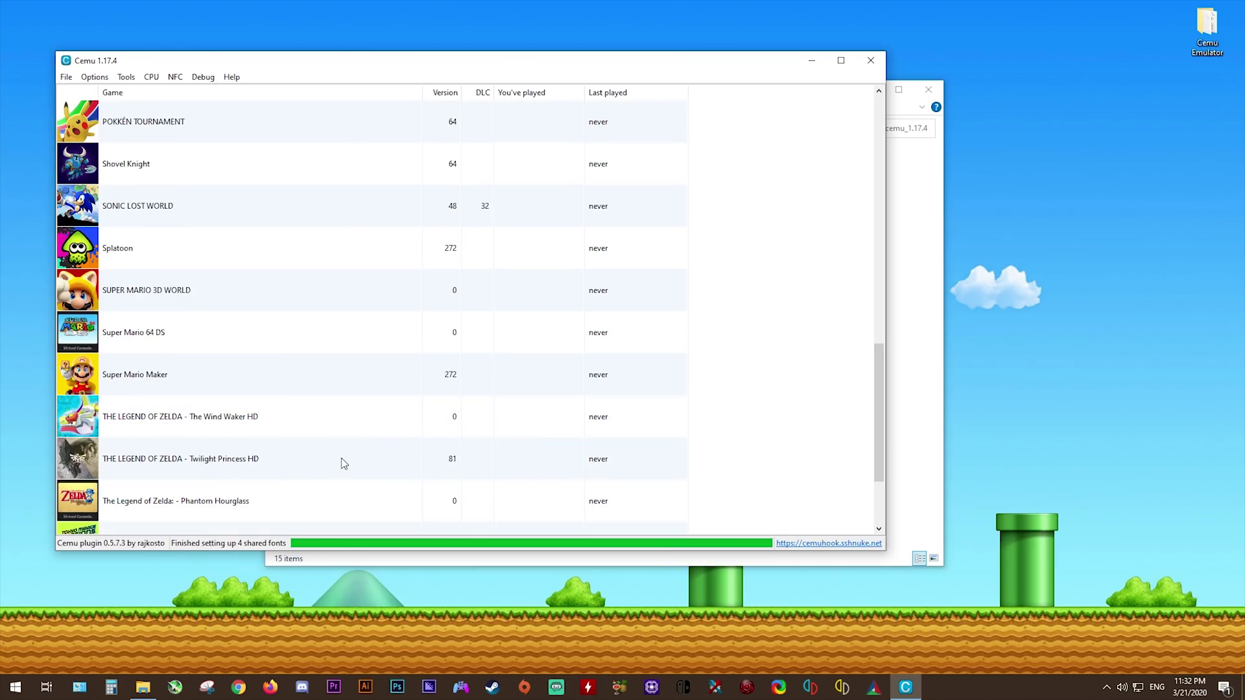
{"action": "scroll", "coordinate": [855, 403], "scroll_direction": "up", "scroll_amount": 6}
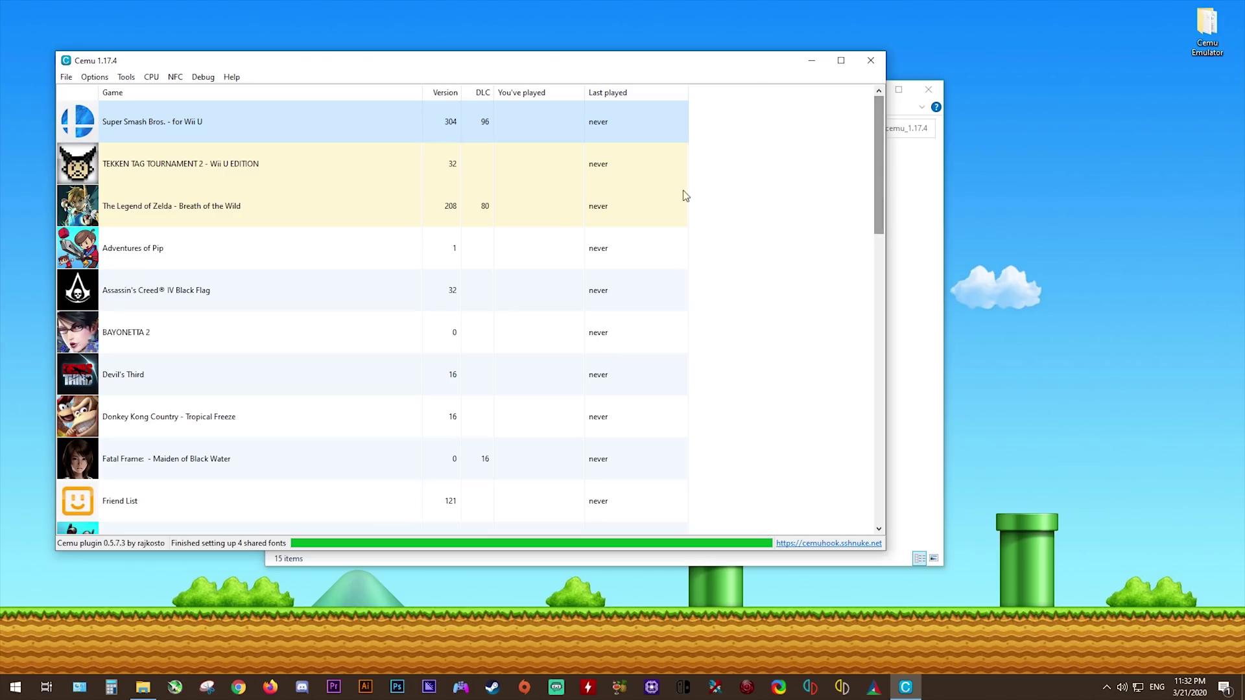
- Start installing a game update or DLC and browse to the Updates folder inside Wii U Updates on drive D
{"action": "left_click", "coordinate": [433, 212]}
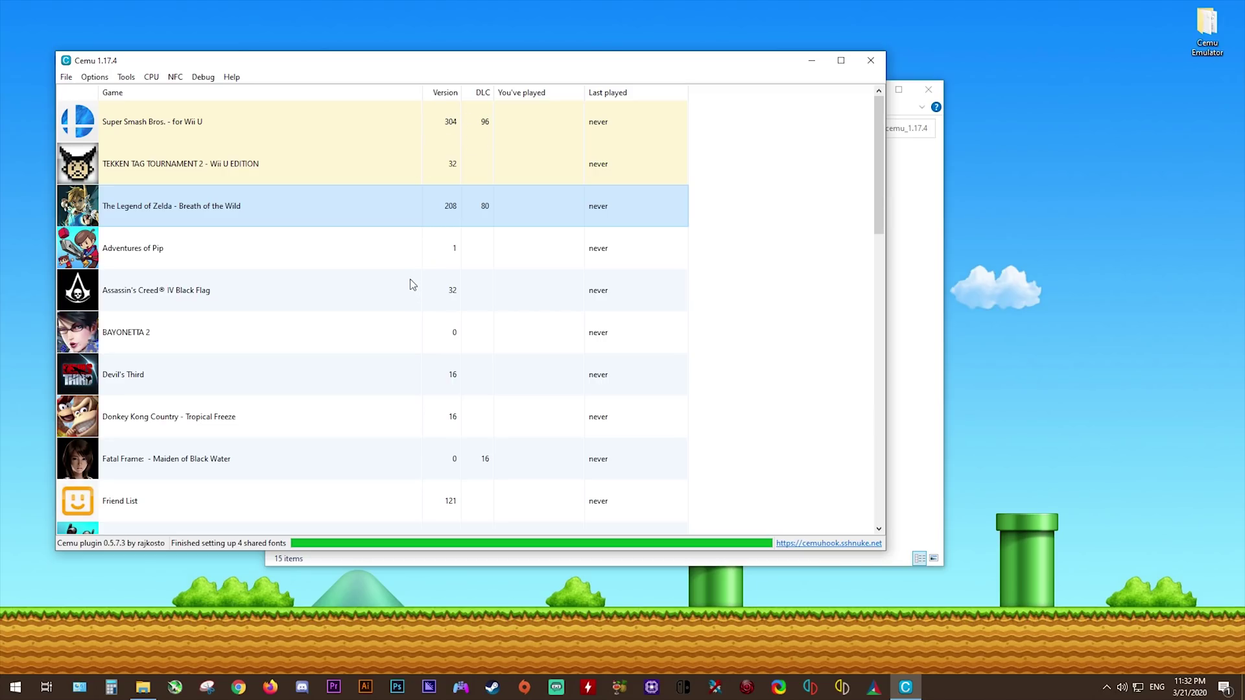
{"action": "left_click", "coordinate": [66, 77]}
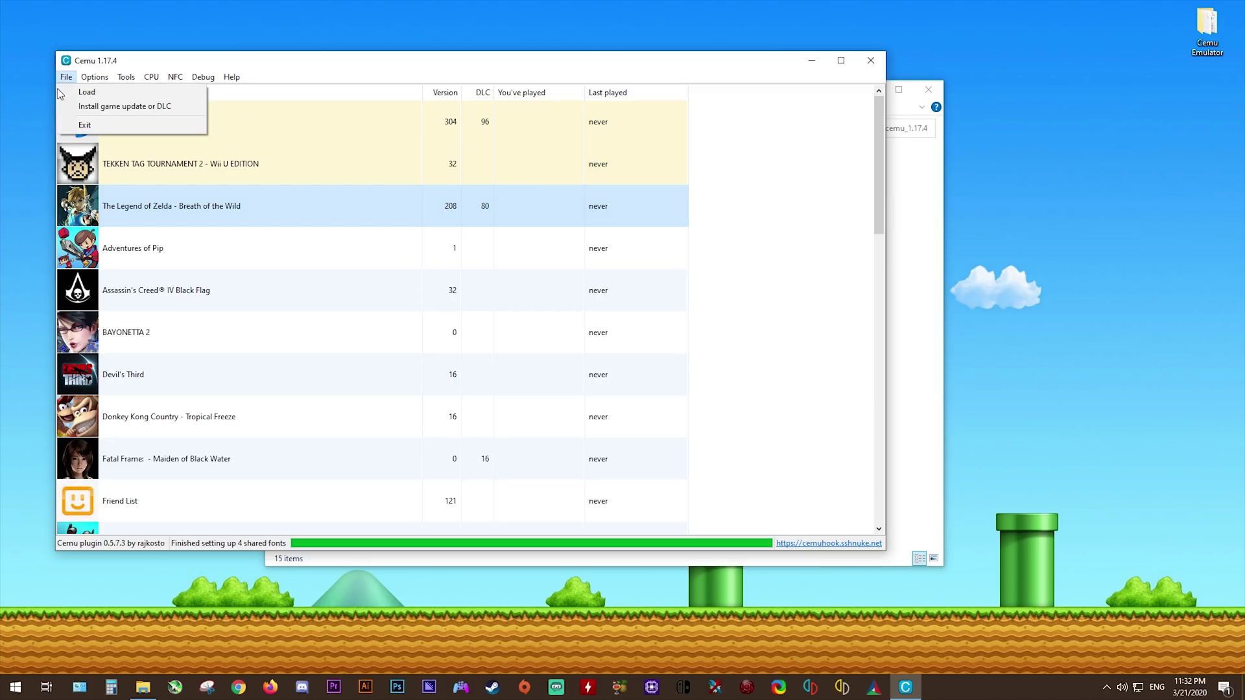
{"action": "left_click", "coordinate": [126, 107]}
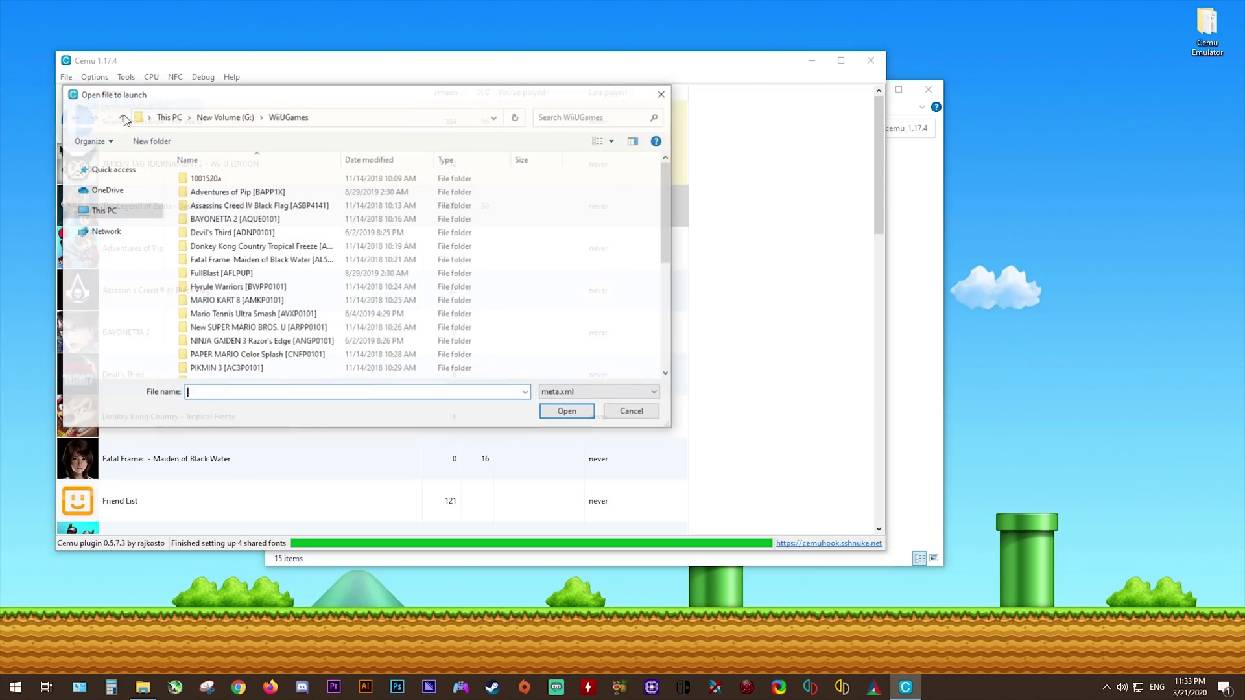
{"action": "left_click", "coordinate": [103, 211]}
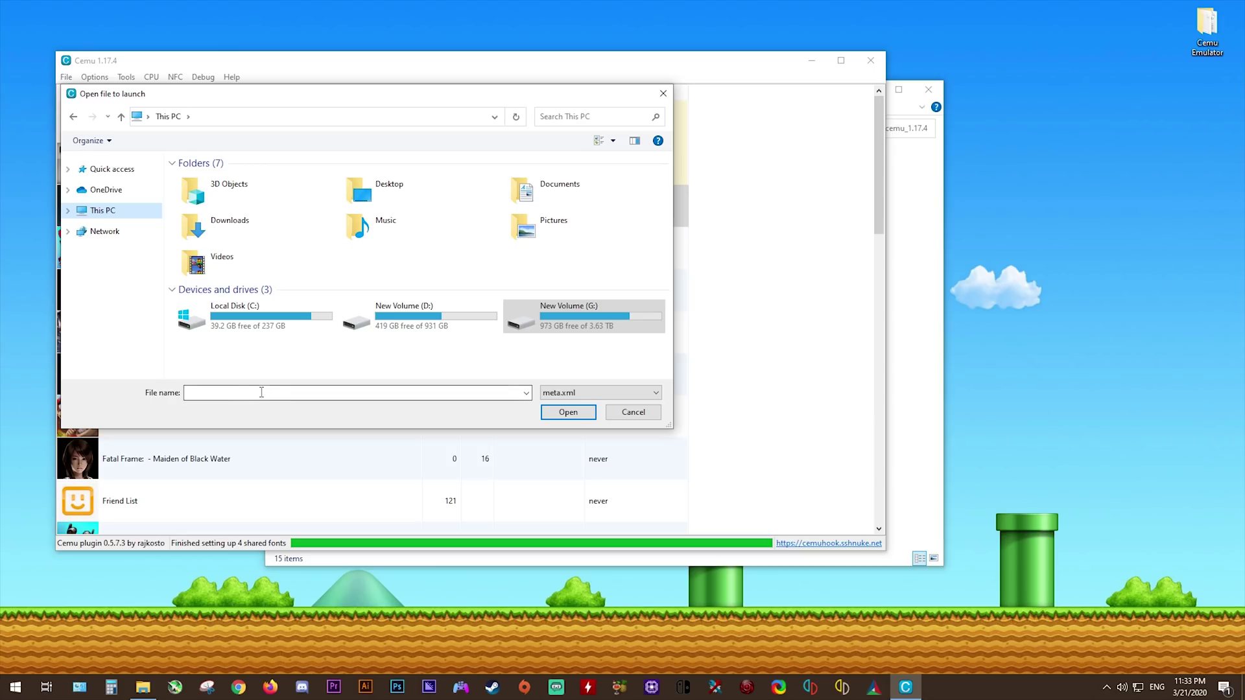
{"action": "double_click", "coordinate": [421, 324]}
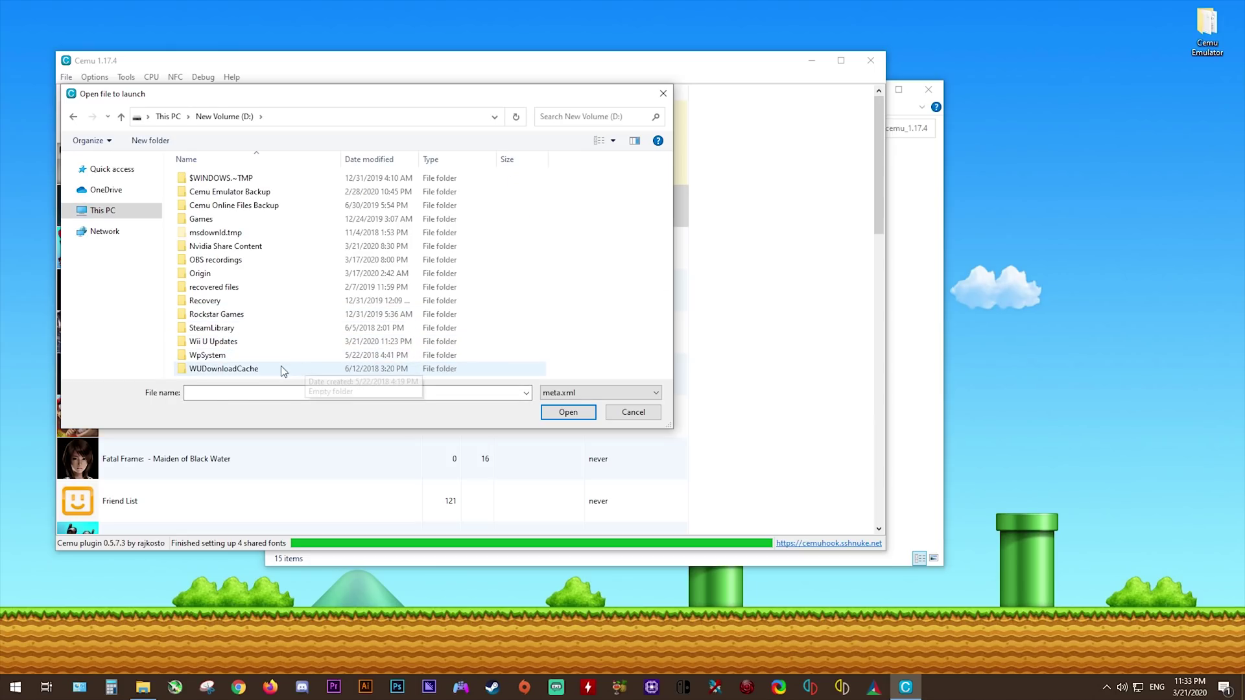
{"action": "double_click", "coordinate": [228, 344]}
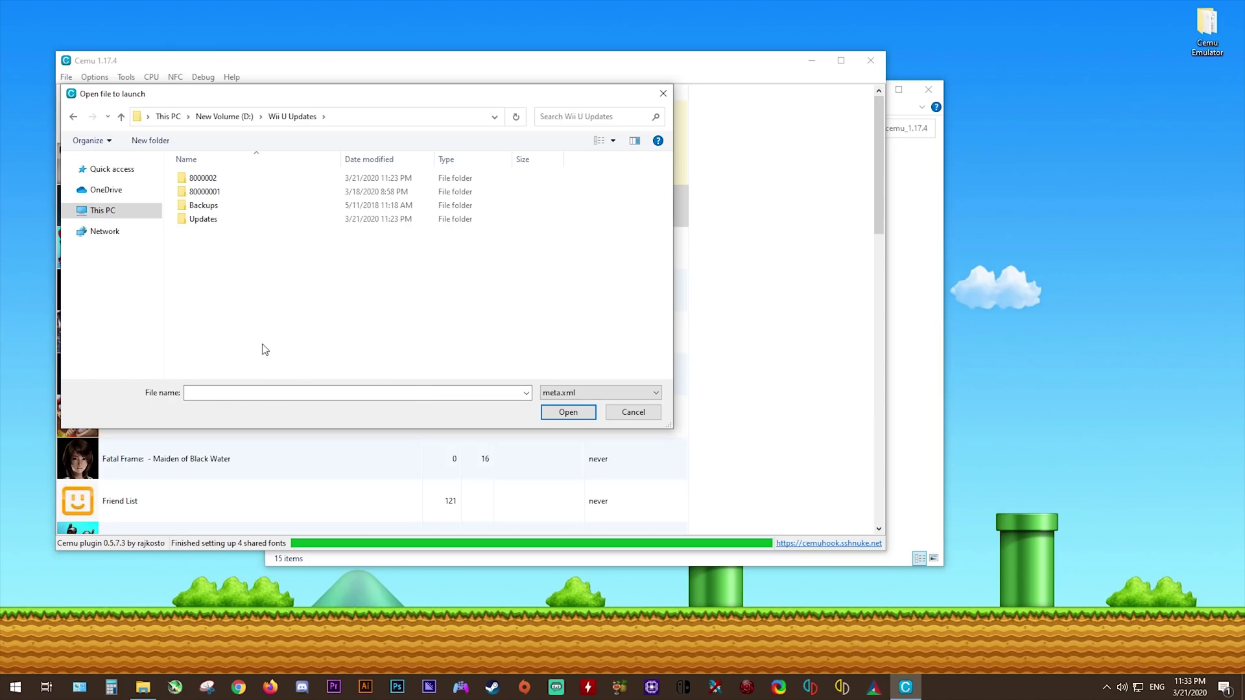
{"action": "double_click", "coordinate": [206, 219]}
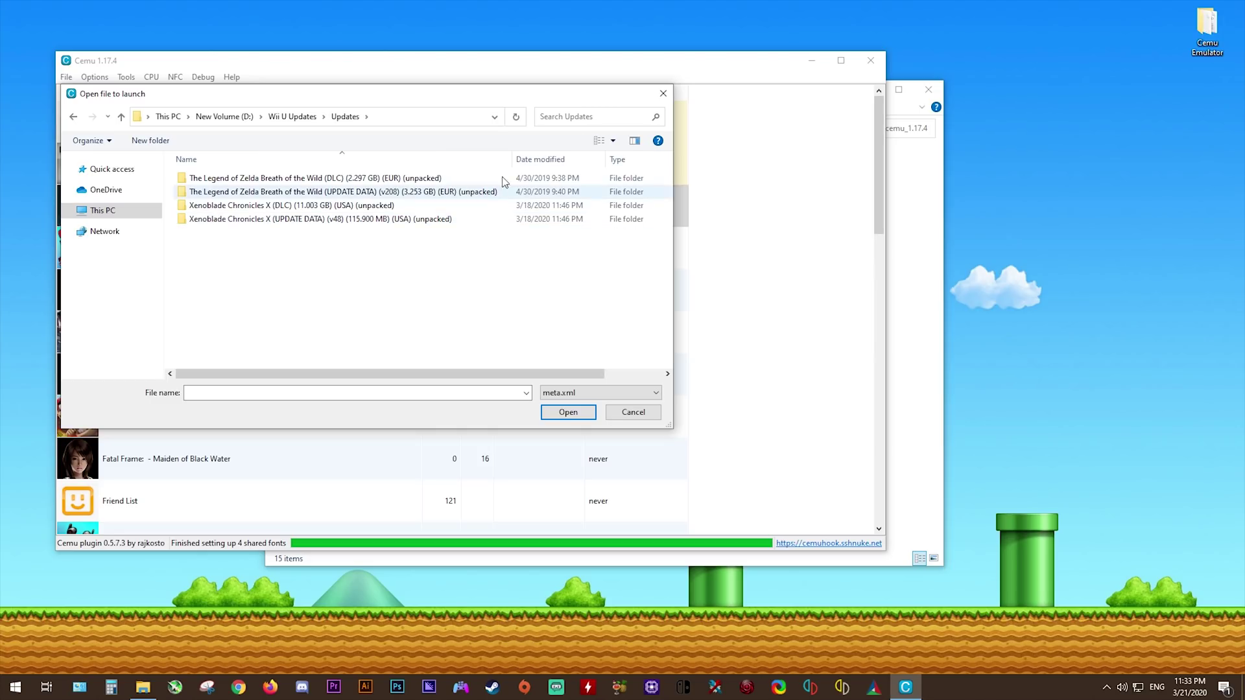
{"action": "double_click", "coordinate": [515, 159]}
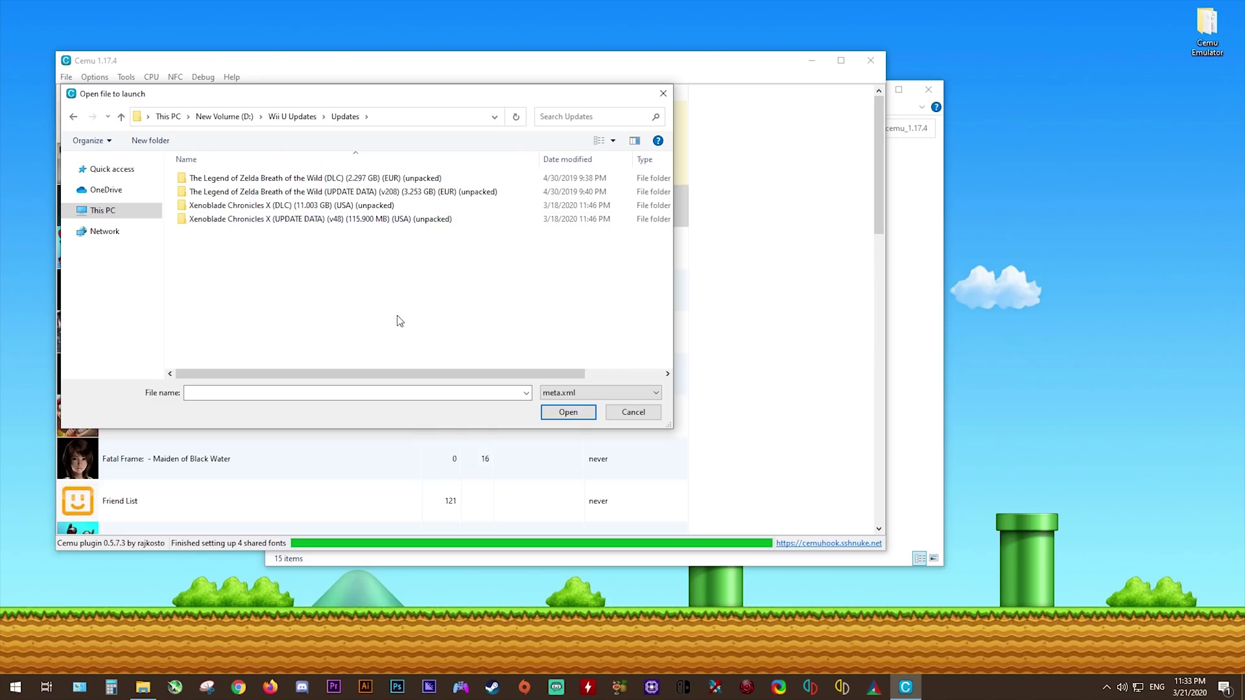
- Try to install The Legend of Zelda Breath of the Wild v208 update from its meta.xml, and decline the reinstall
{"action": "double_click", "coordinate": [361, 192]}
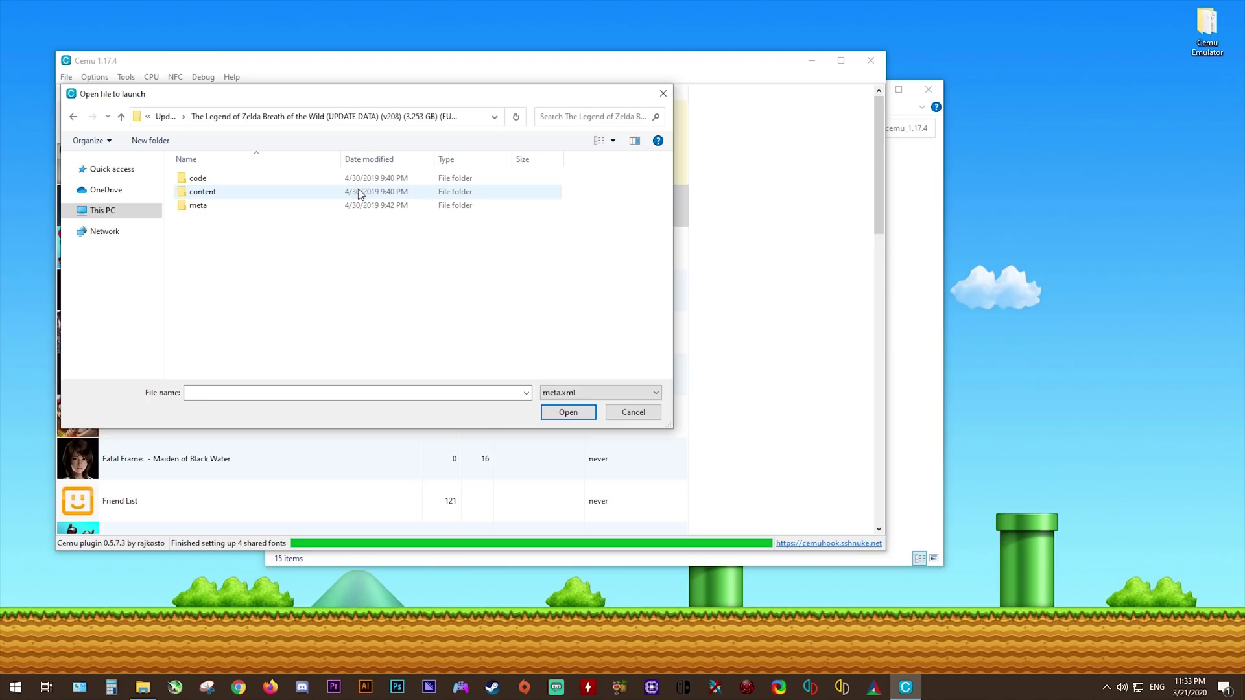
{"action": "double_click", "coordinate": [198, 205]}
{"action": "left_click", "coordinate": [232, 187]}
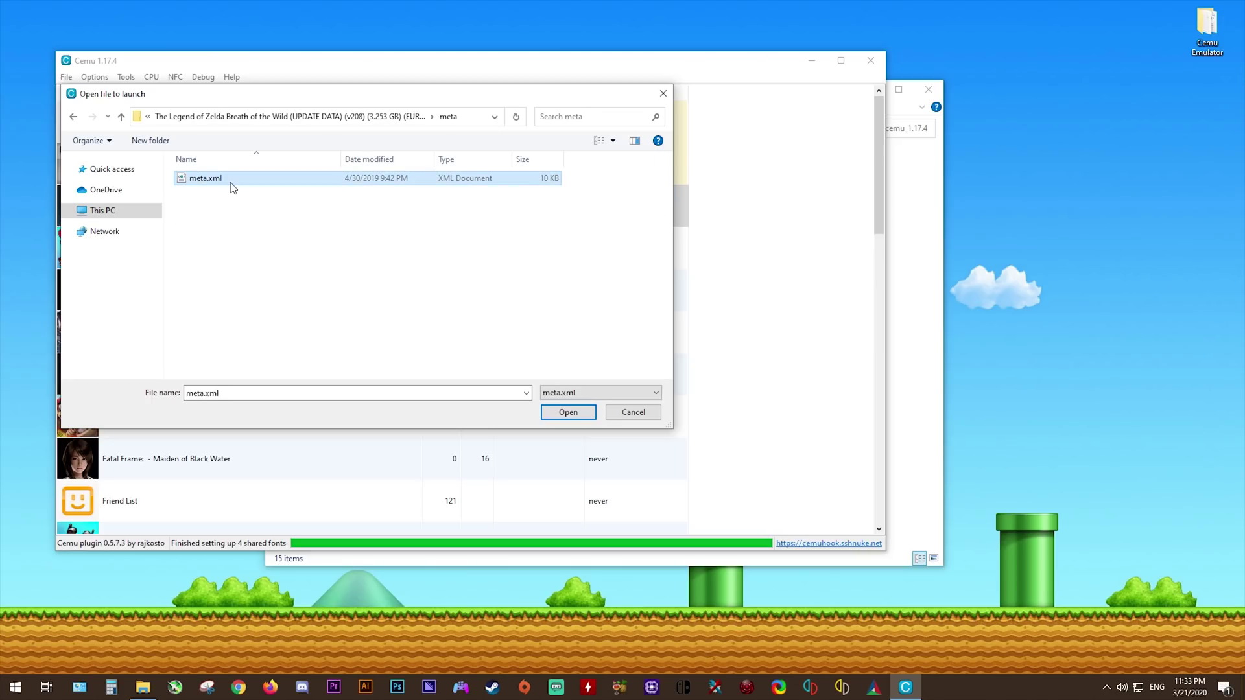
{"action": "left_click", "coordinate": [569, 416]}
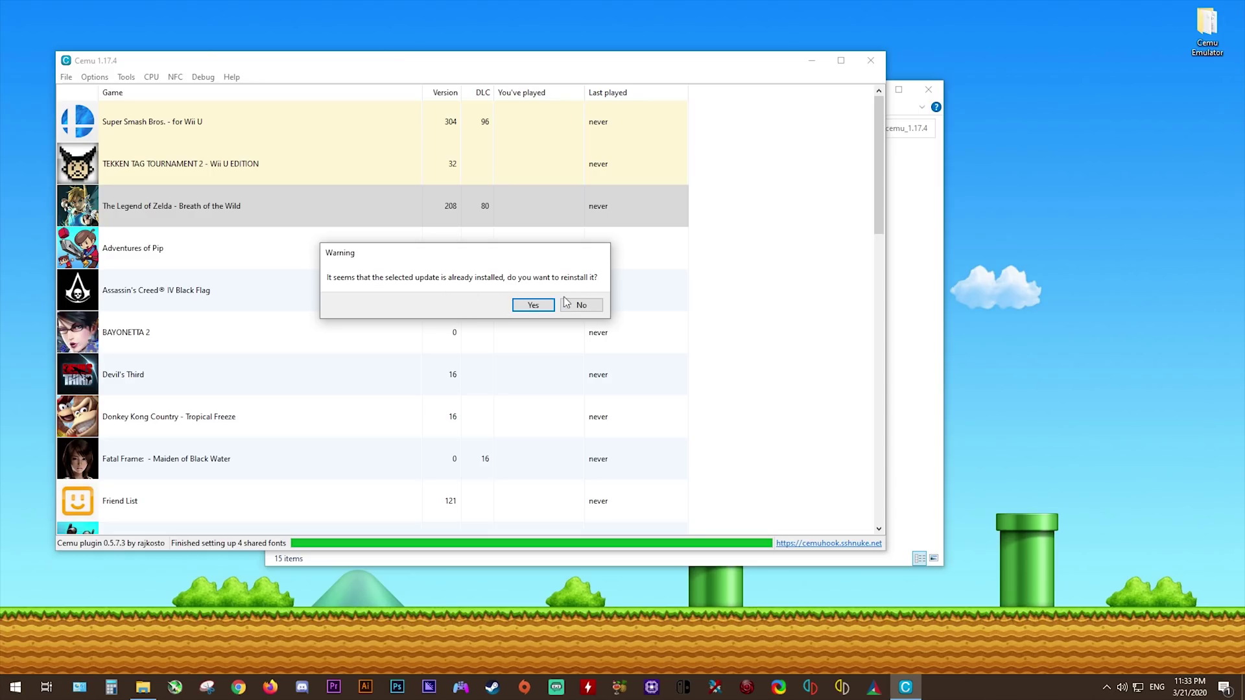
{"action": "left_click", "coordinate": [581, 306]}
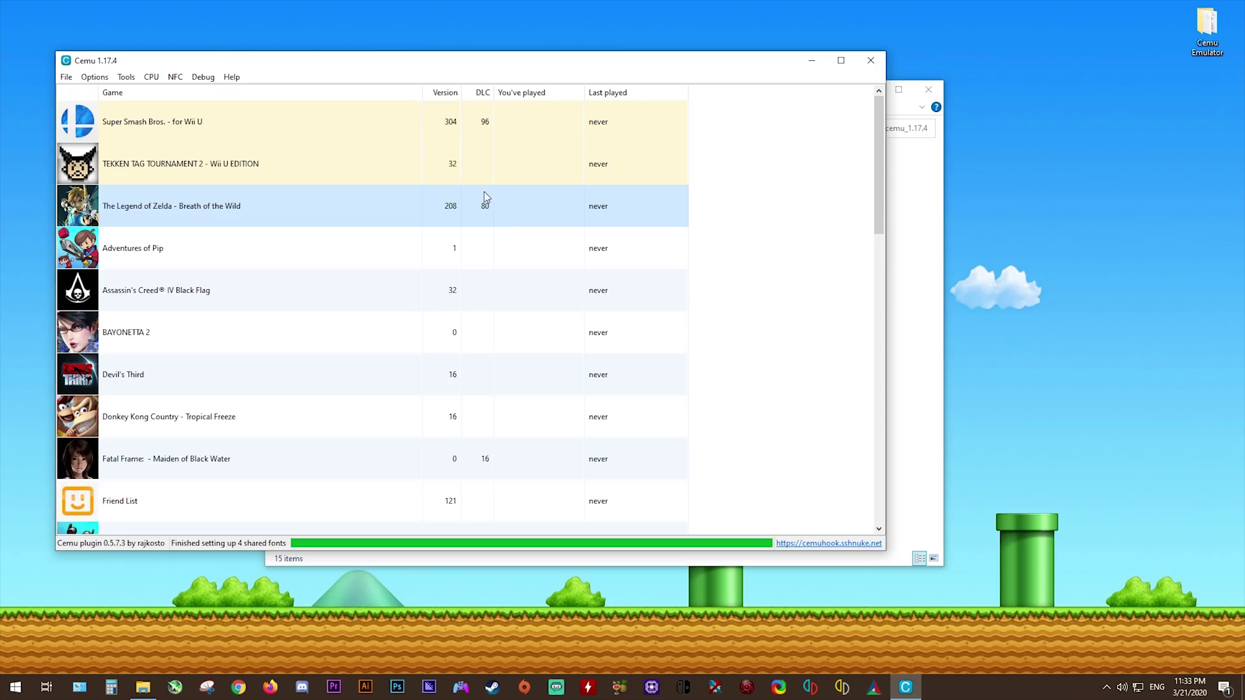
- Try to install The Legend of Zelda Breath of the Wild DLC from the meta.xml in its meta folder, and decline the reinstall
{"action": "left_click", "coordinate": [66, 76]}
{"action": "left_click", "coordinate": [86, 89]}
{"action": "left_click", "coordinate": [184, 117]}
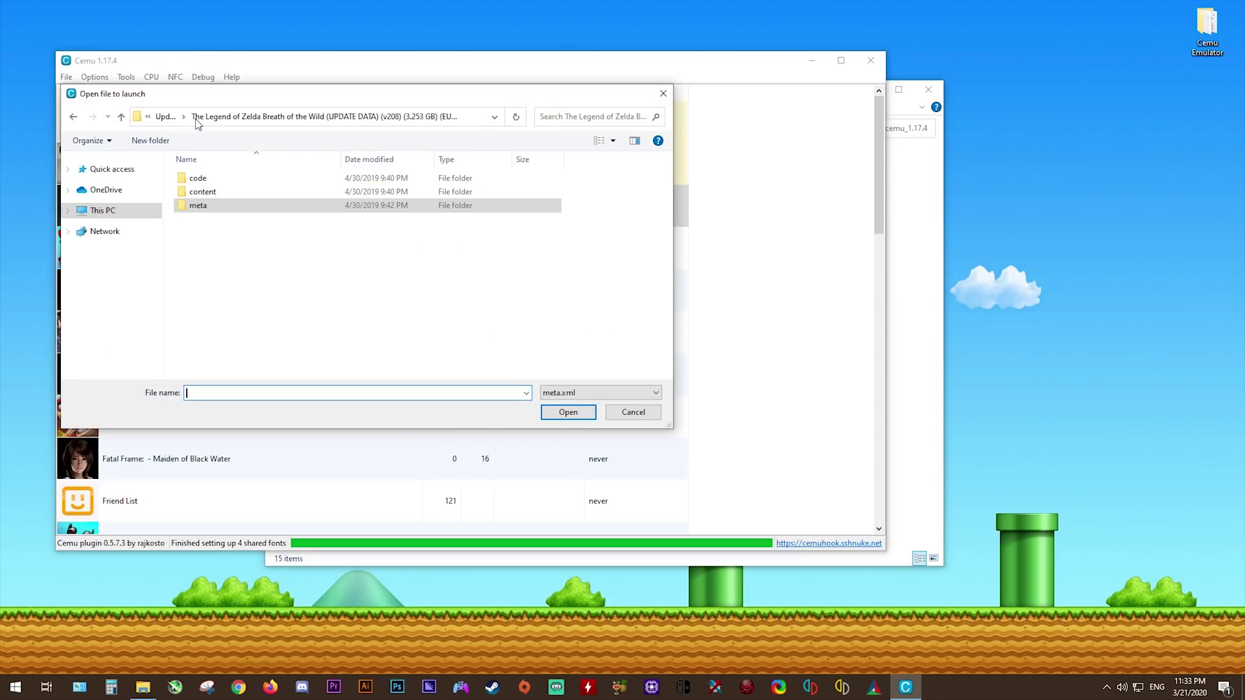
{"action": "left_click", "coordinate": [170, 117]}
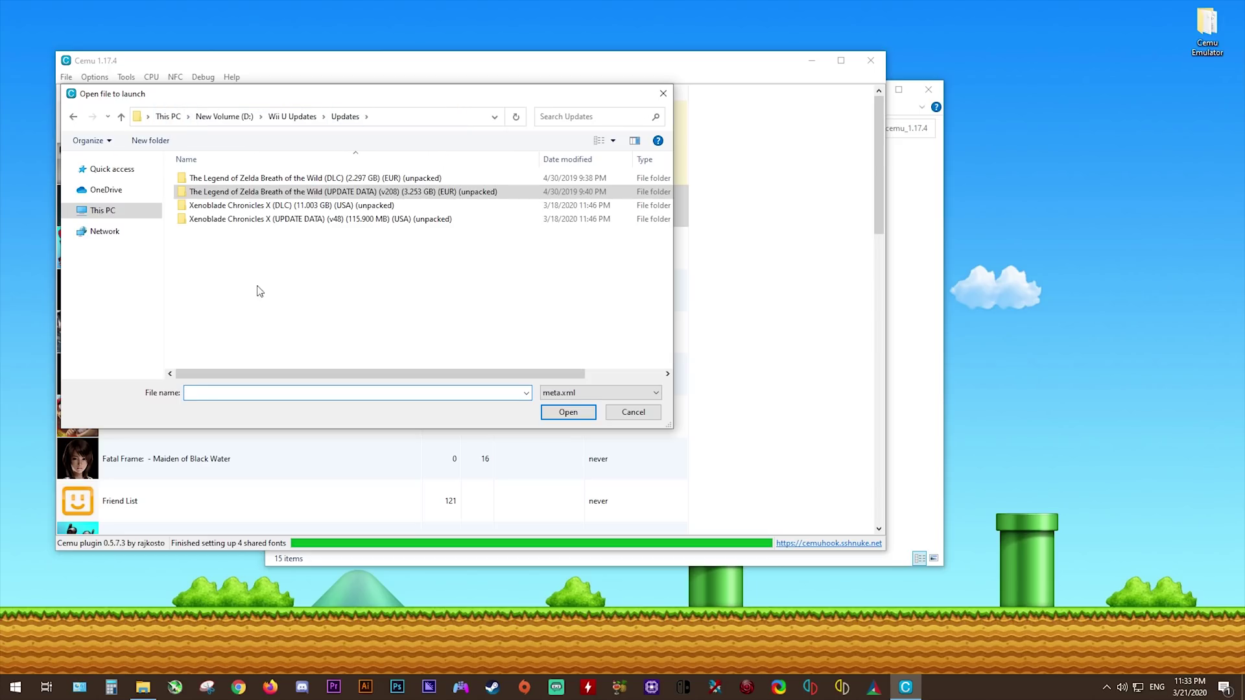
{"action": "double_click", "coordinate": [321, 179]}
{"action": "double_click", "coordinate": [201, 206]}
{"action": "left_click", "coordinate": [219, 180]}
{"action": "left_click", "coordinate": [568, 412]}
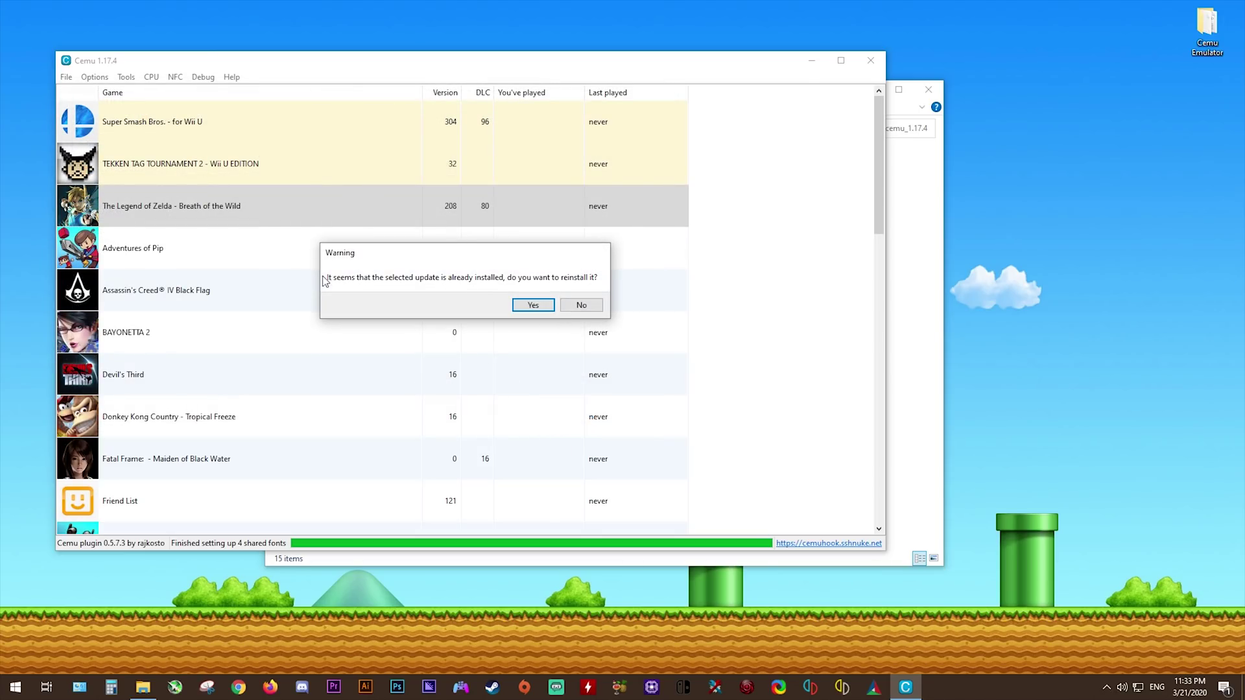
{"action": "left_click", "coordinate": [586, 308]}
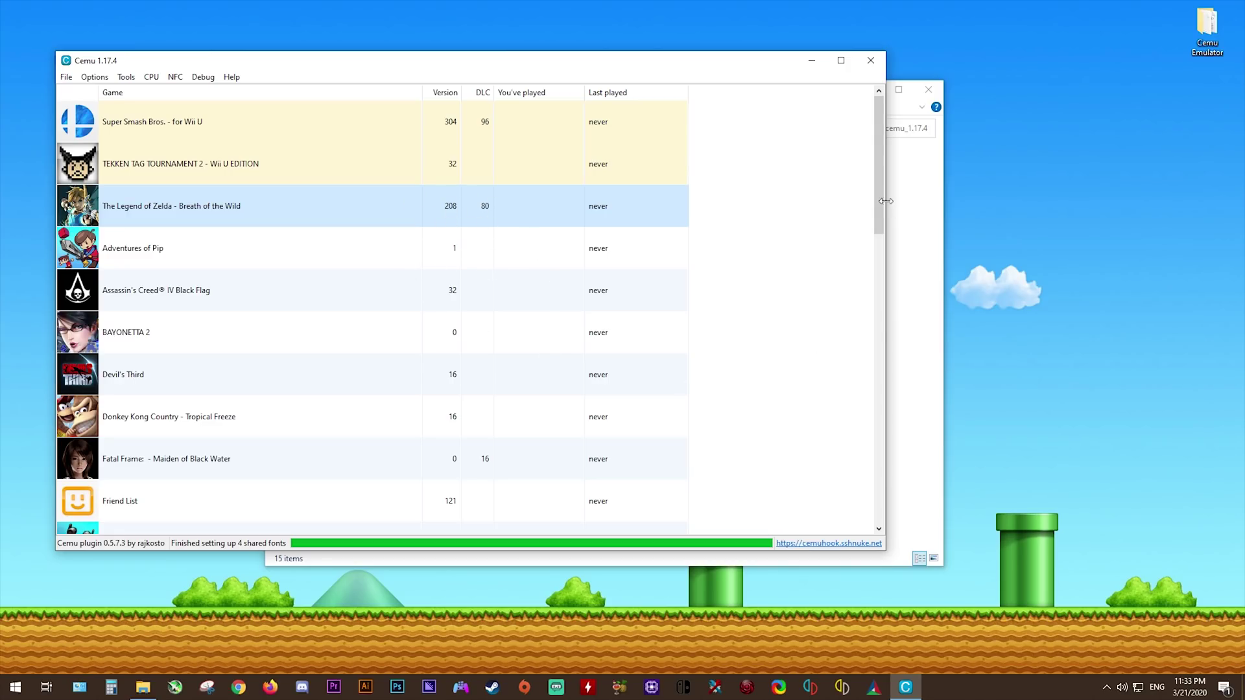
- Mark Xenoblade Chronicles X as a favorite in the game list
{"action": "left_click_drag", "start_coordinate": [879, 201], "coordinate": [872, 493]}
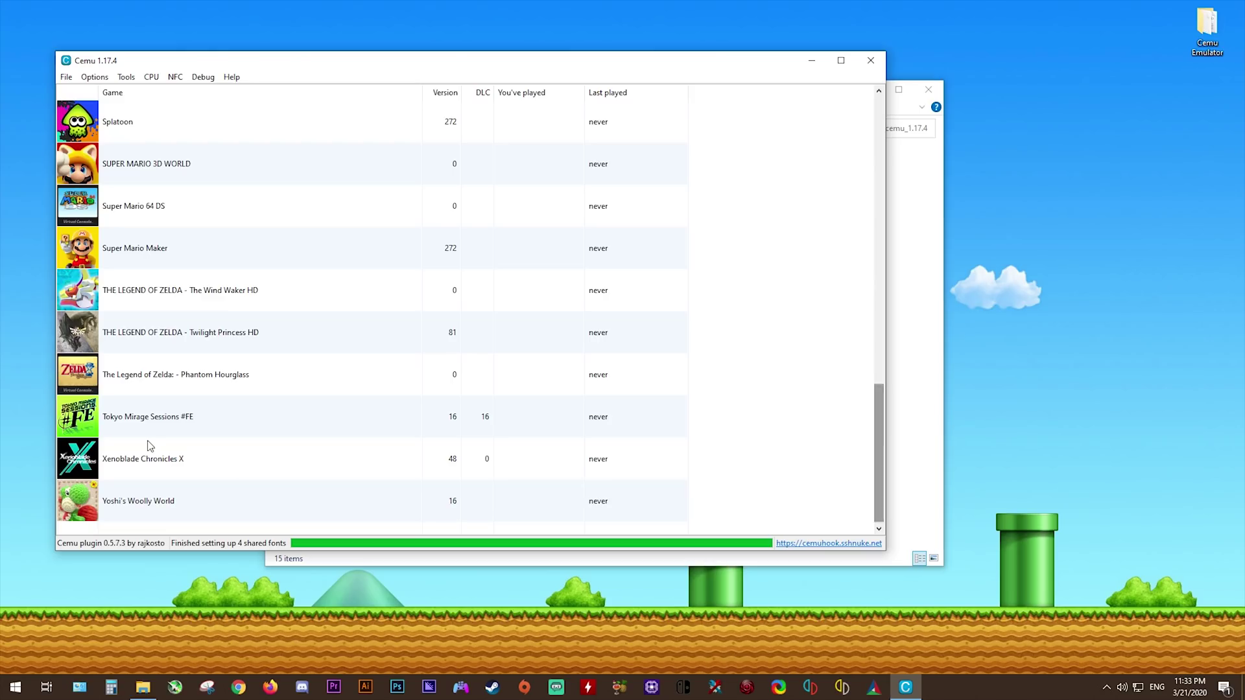
{"action": "right_click", "coordinate": [155, 463]}
{"action": "left_click", "coordinate": [170, 489]}
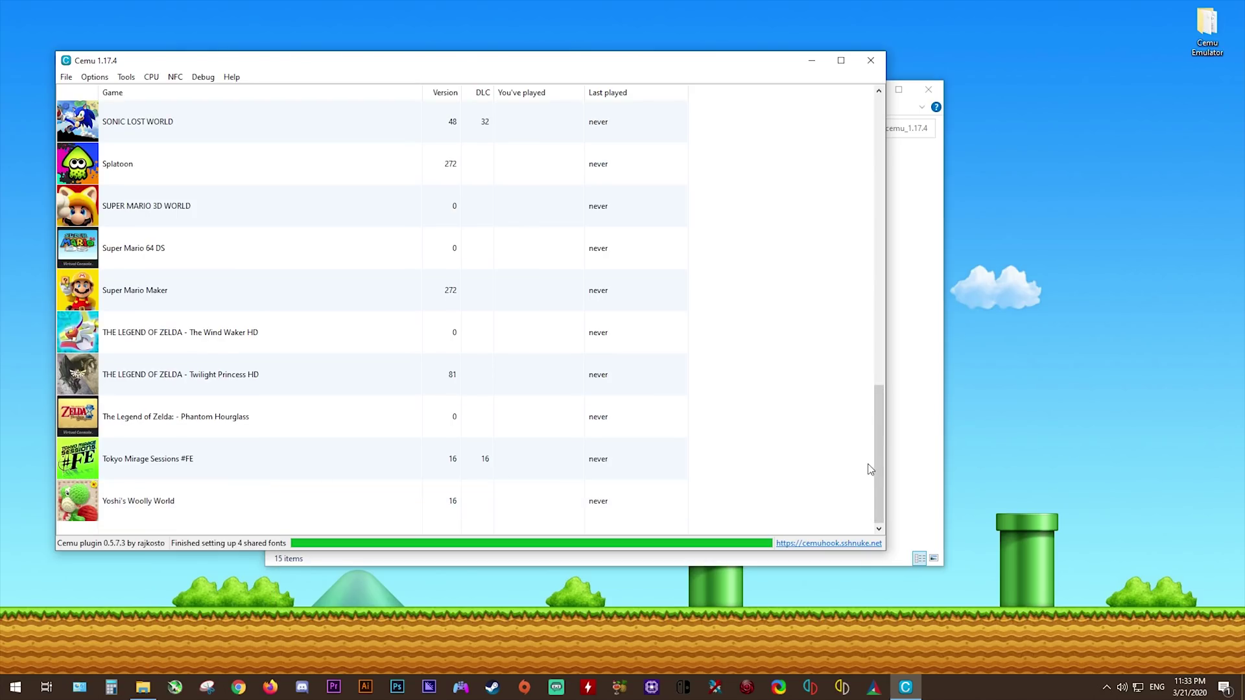
{"action": "scroll", "coordinate": [871, 470], "scroll_direction": "up", "scroll_amount": 5}
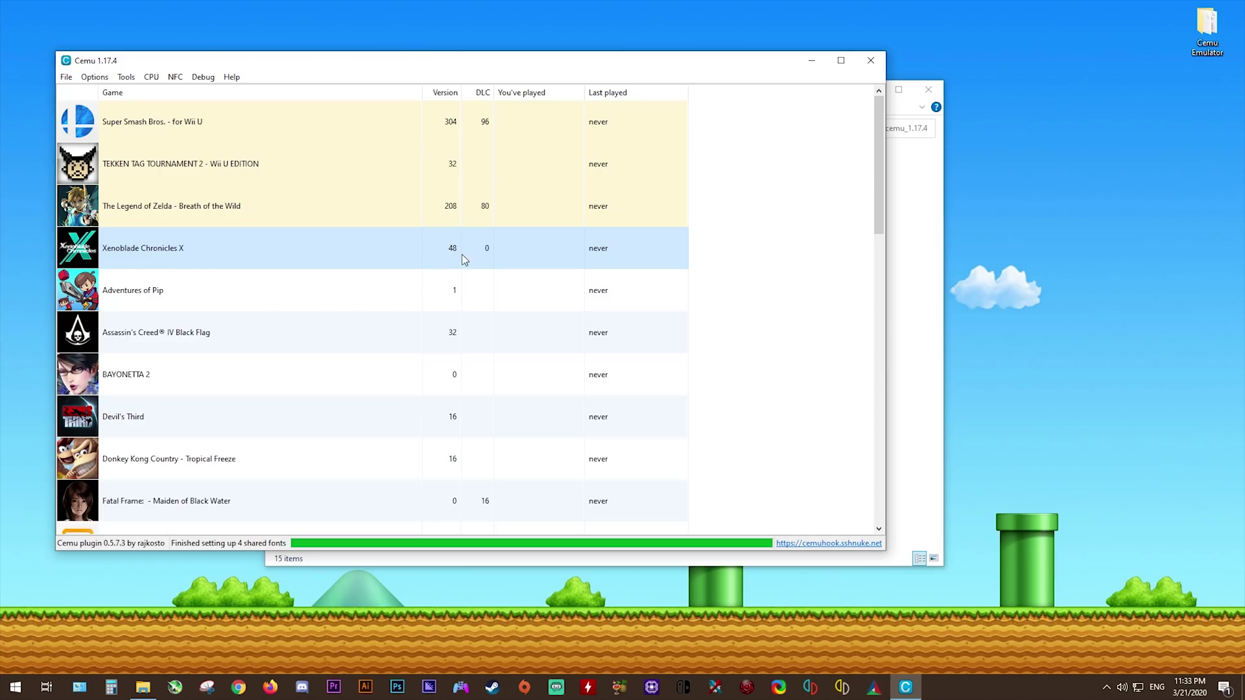
{"action": "left_click", "coordinate": [774, 389]}
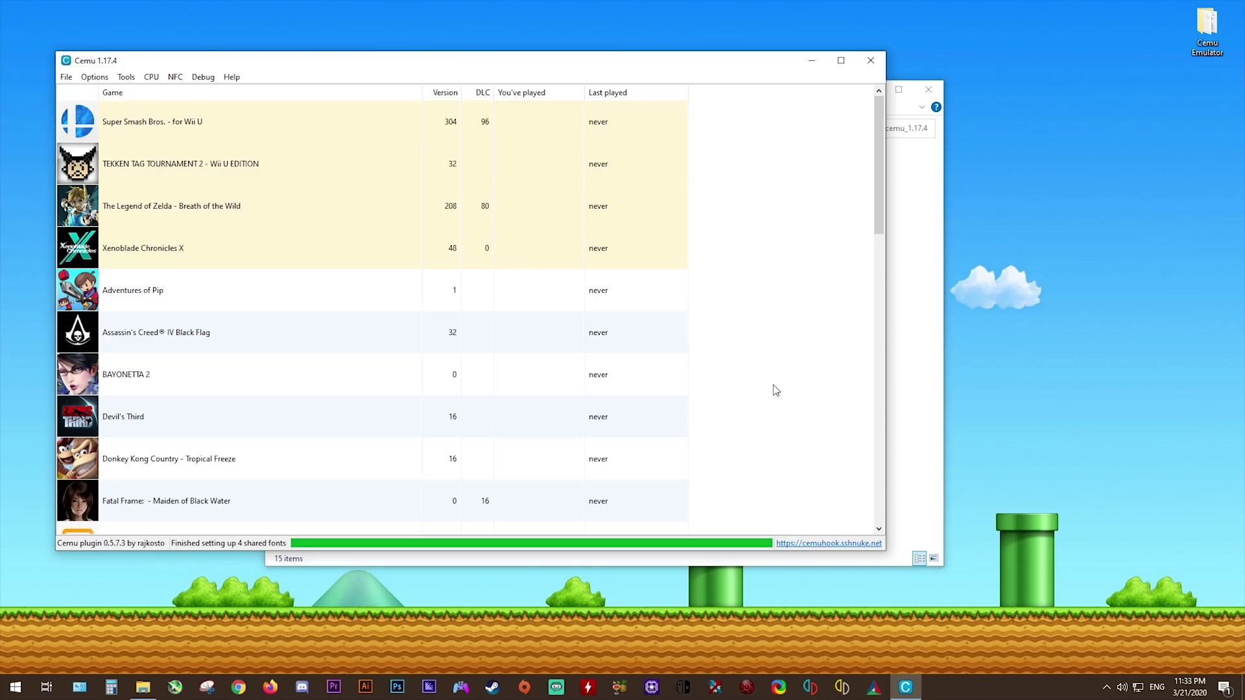
- In the game profile of Breath of the Wild, set the CPU mode to Triplecore-Recompiler and the thread quantum to 100000 cycles
{"action": "right_click", "coordinate": [174, 210]}
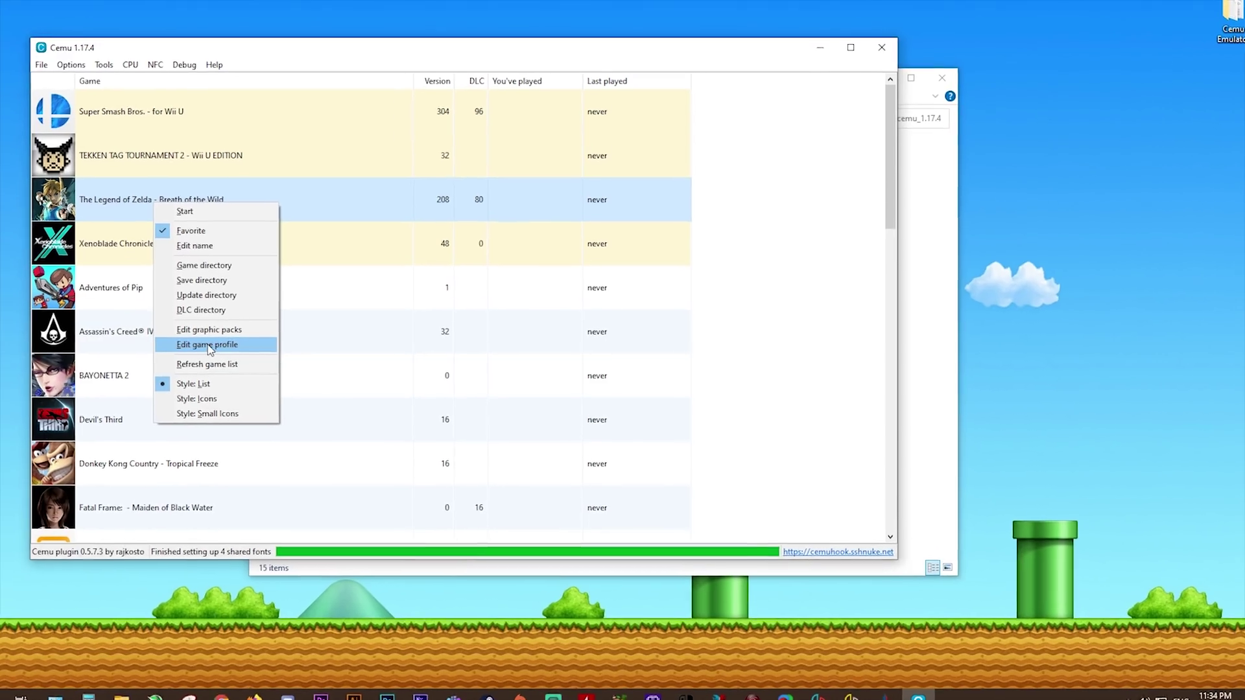
{"action": "left_click", "coordinate": [227, 346]}
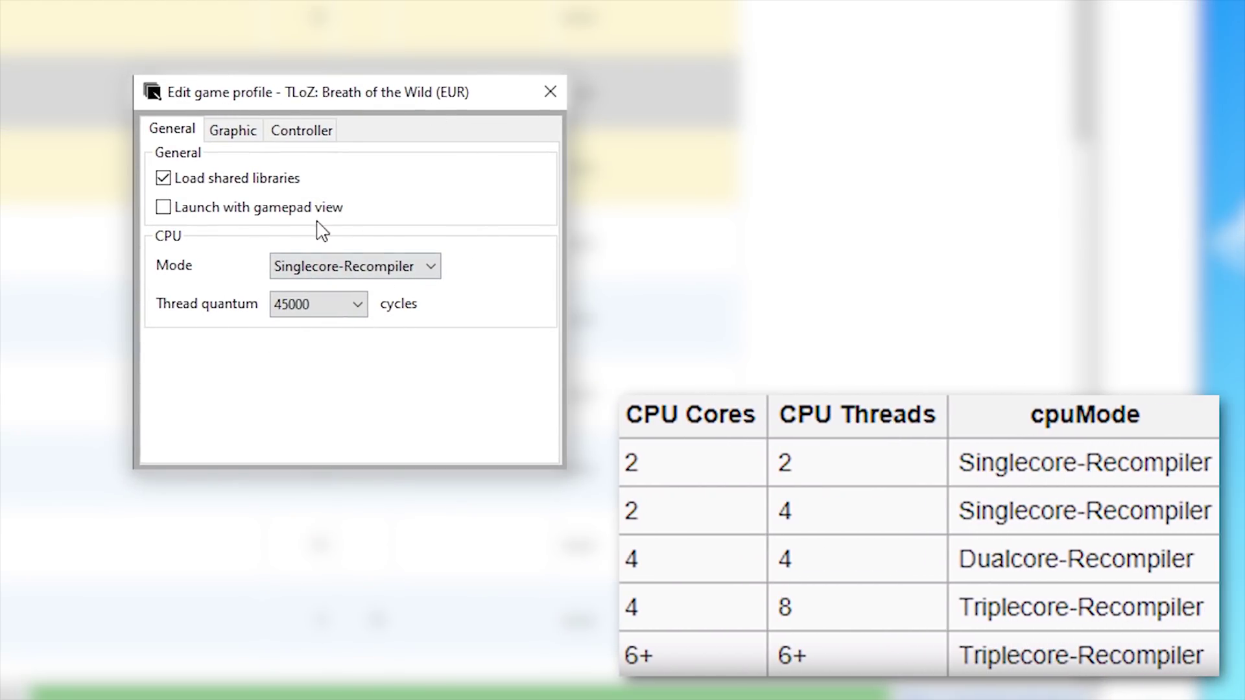
{"action": "left_click", "coordinate": [415, 281]}
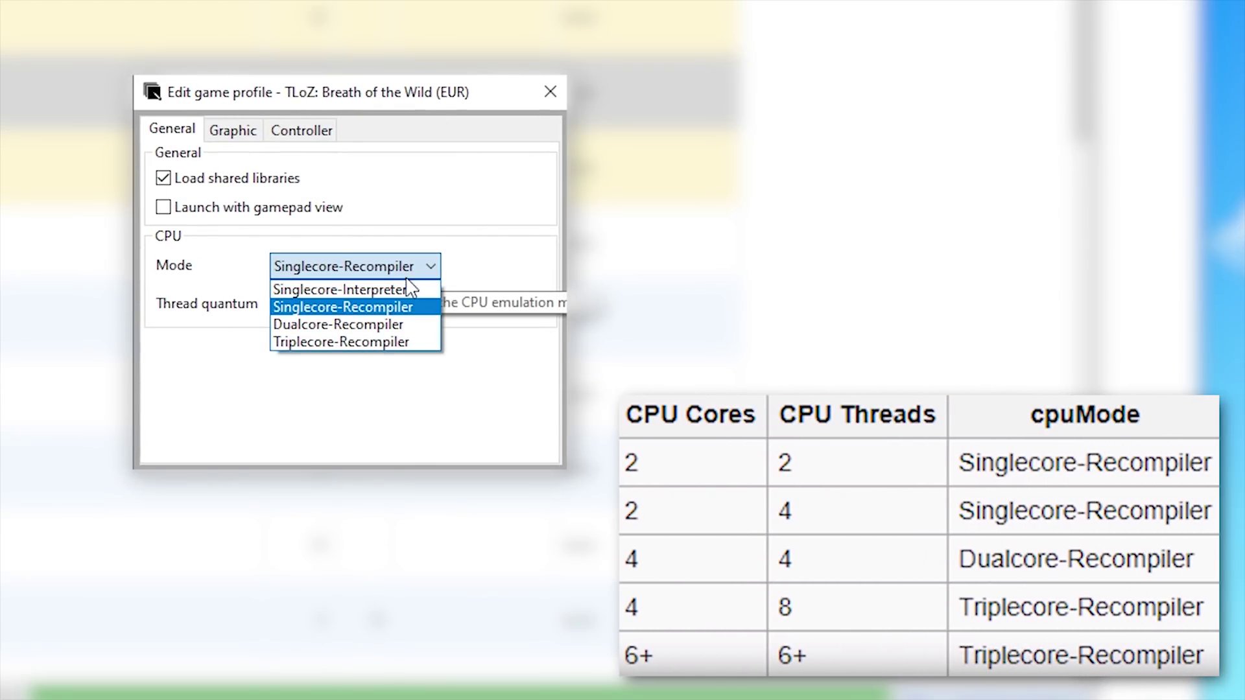
{"action": "left_click", "coordinate": [374, 339]}
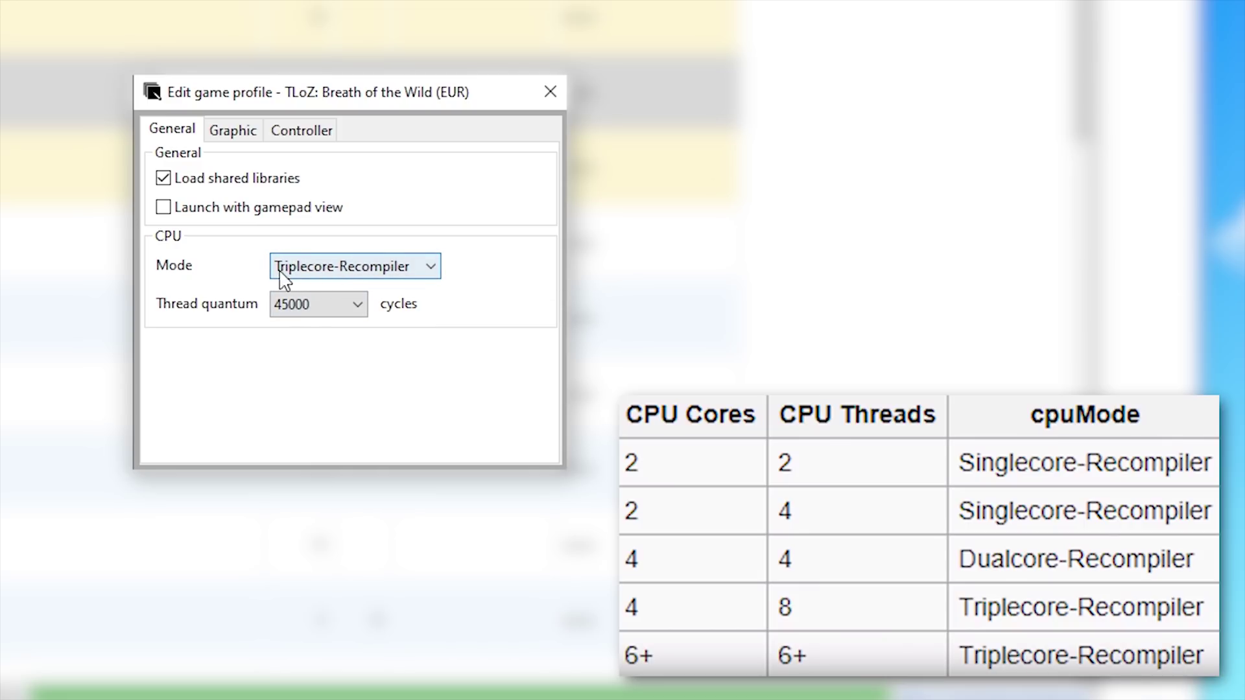
{"action": "left_click", "coordinate": [349, 304]}
{"action": "left_click", "coordinate": [302, 396]}
- Switch the profile's CPU mode to Dualcore-Recompiler and back to Triplecore-Recompiler
{"action": "left_click", "coordinate": [318, 267]}
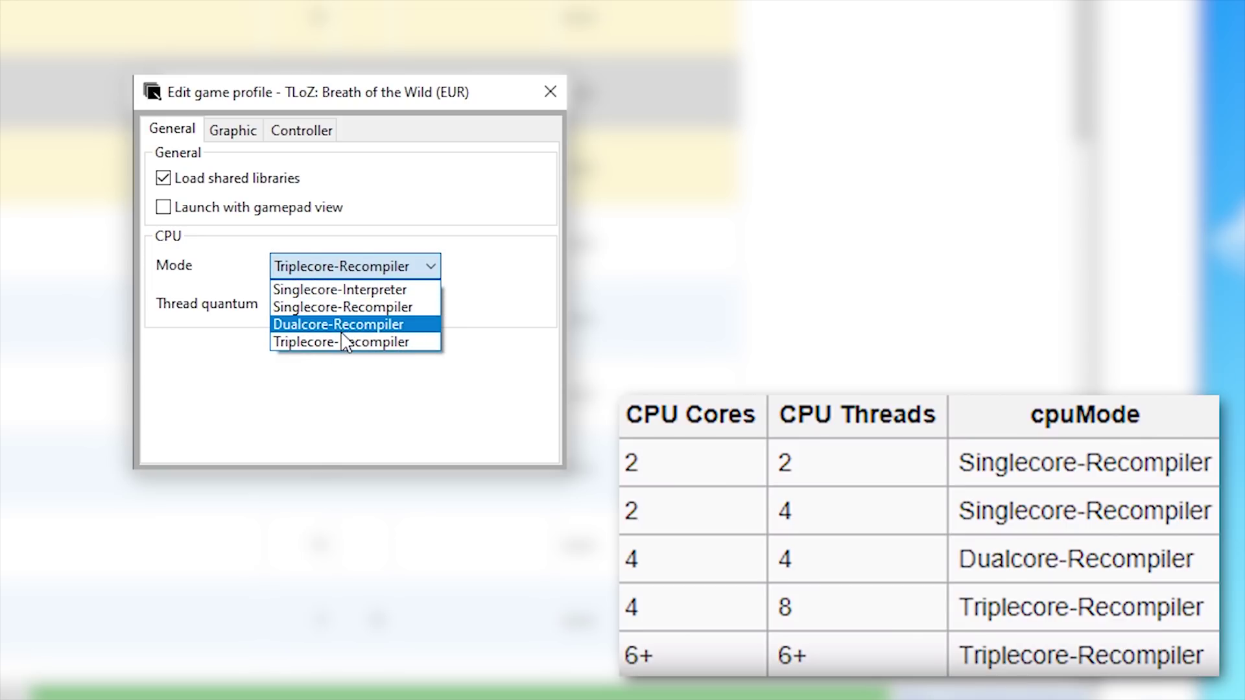
{"action": "left_click", "coordinate": [342, 344]}
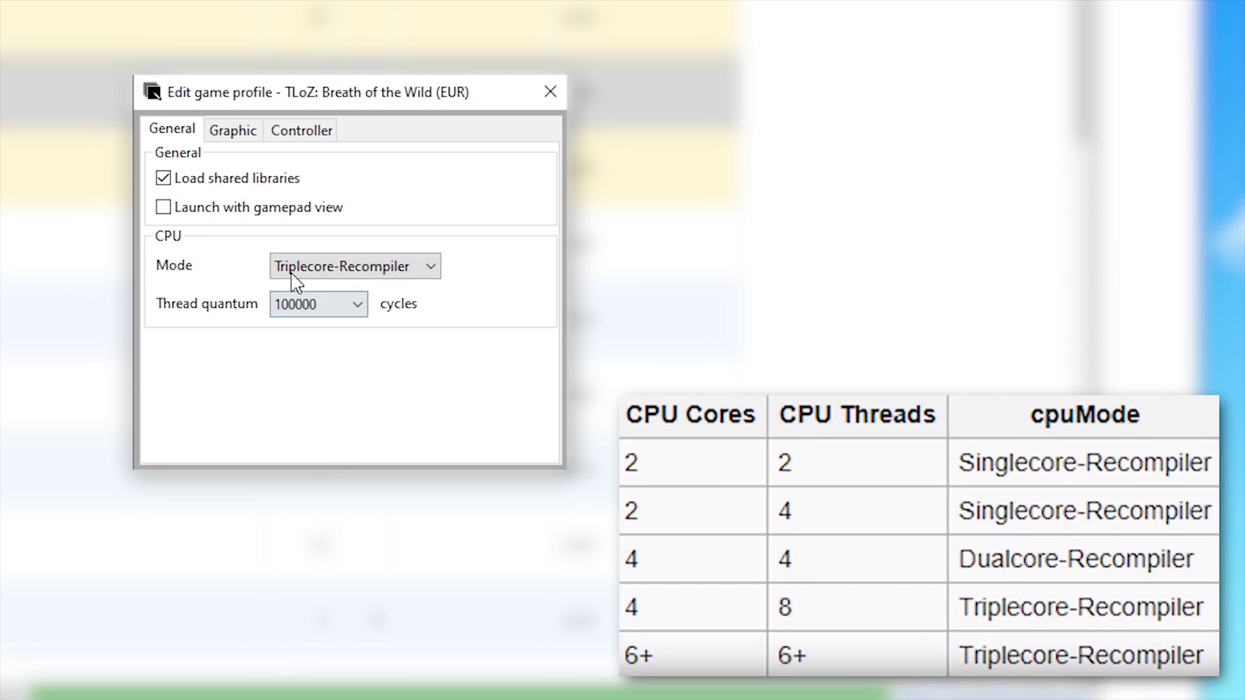
{"action": "left_click", "coordinate": [393, 269]}
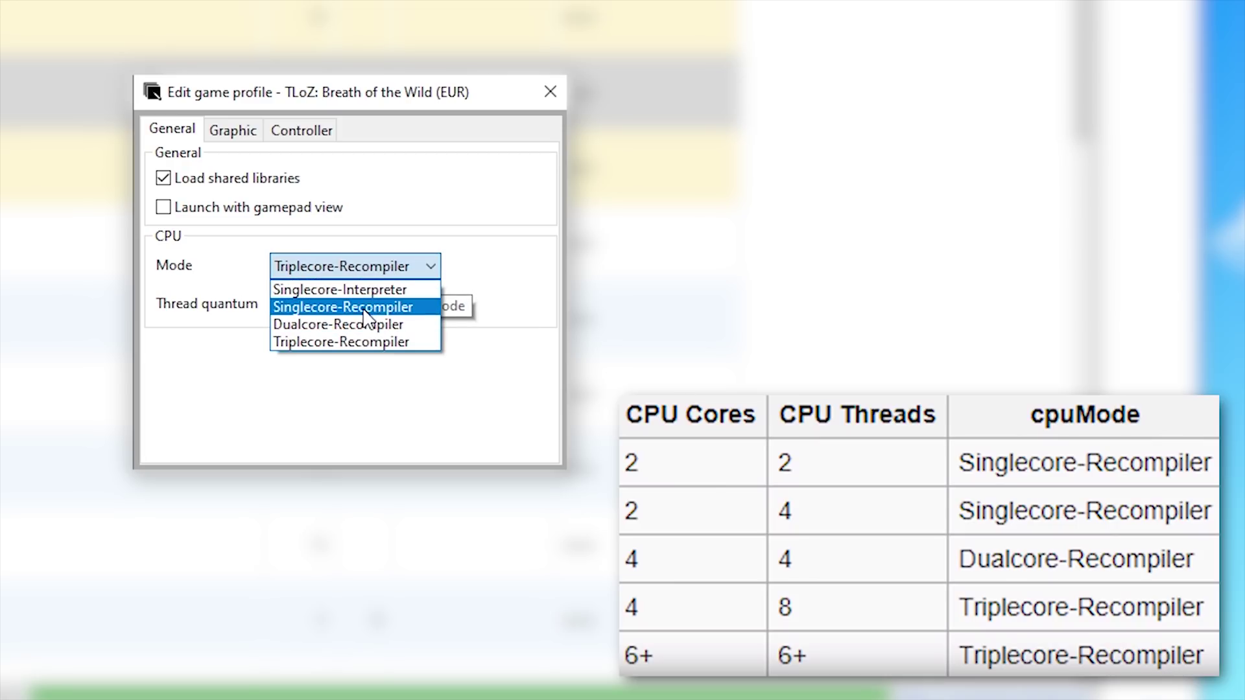
{"action": "left_click", "coordinate": [338, 324]}
{"action": "left_click", "coordinate": [425, 266]}
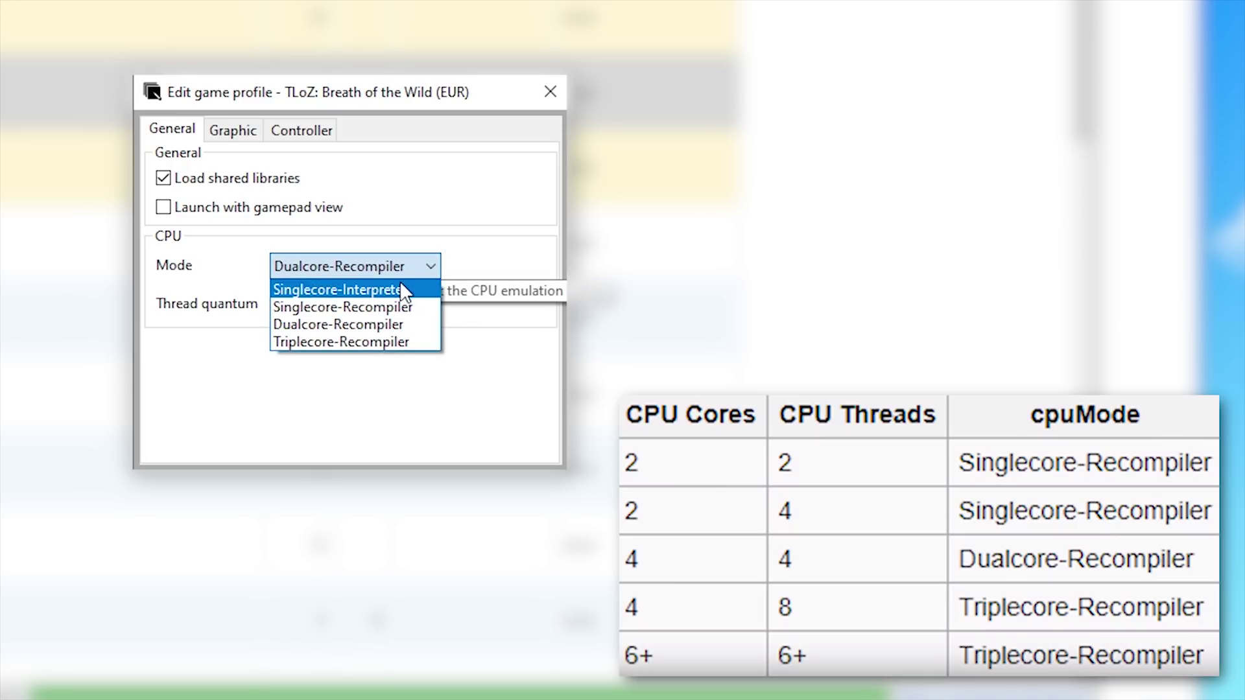
{"action": "left_click", "coordinate": [333, 345]}
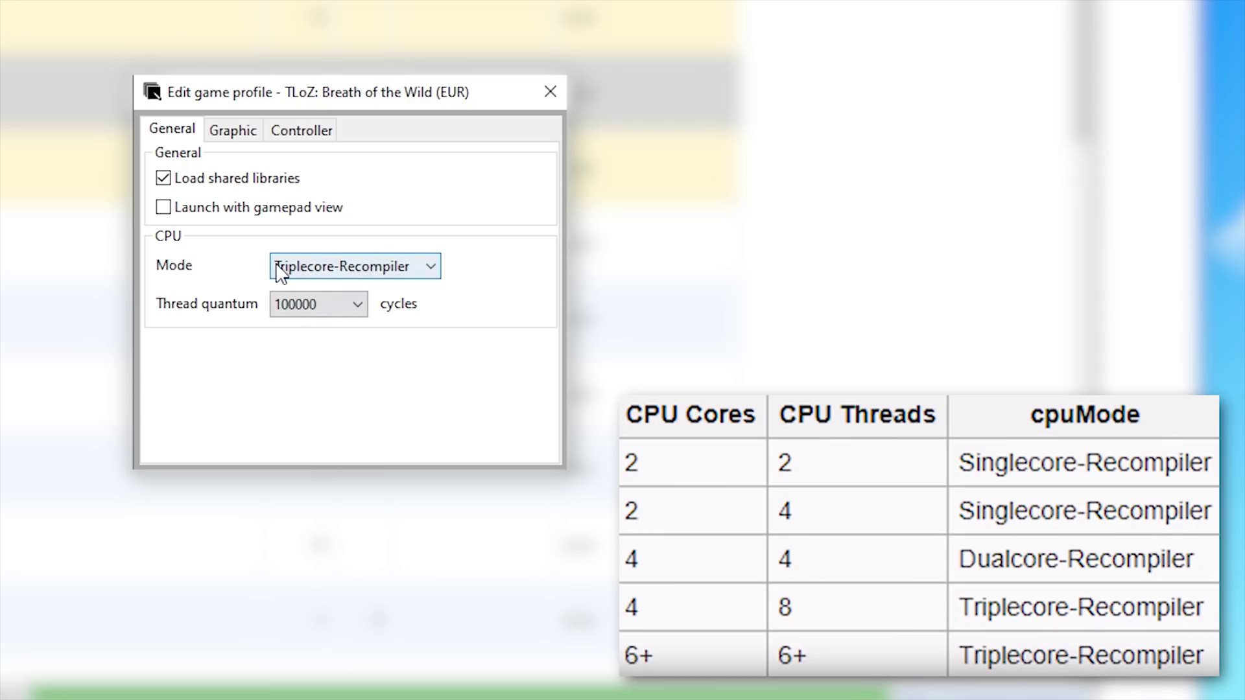
- Review the graphic and controller settings of the Breath of the Wild profile, and close the profile
{"action": "left_click", "coordinate": [234, 132]}
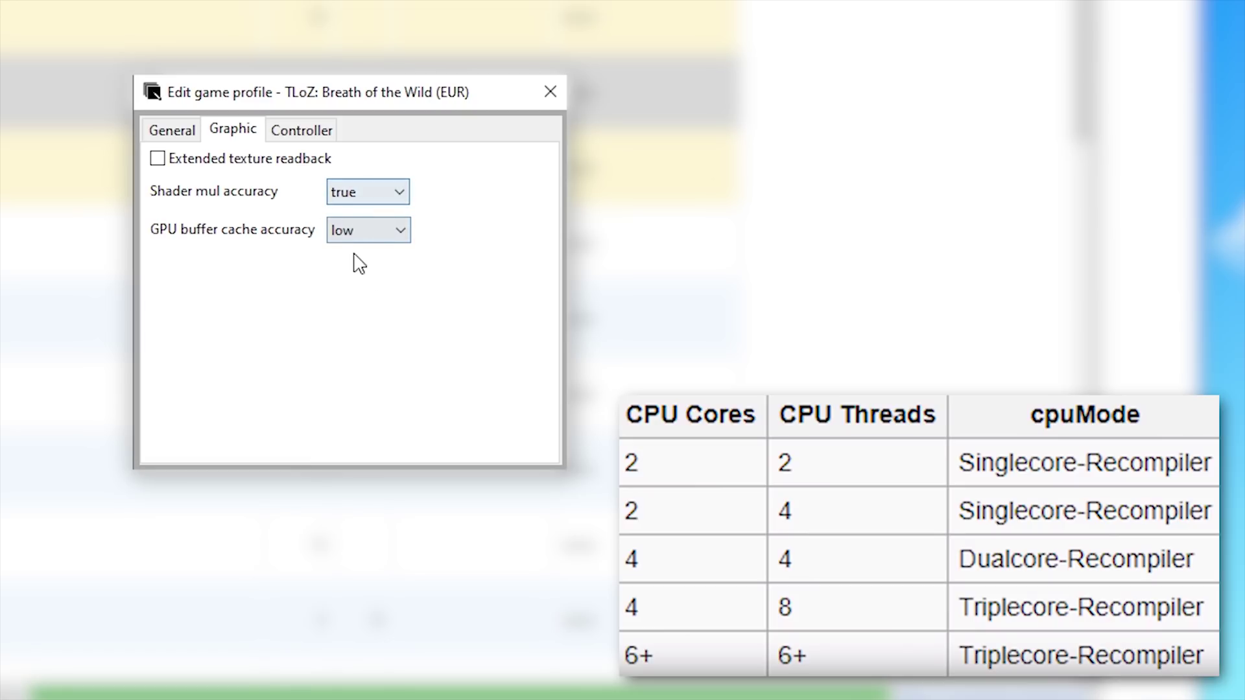
{"action": "left_click", "coordinate": [302, 130]}
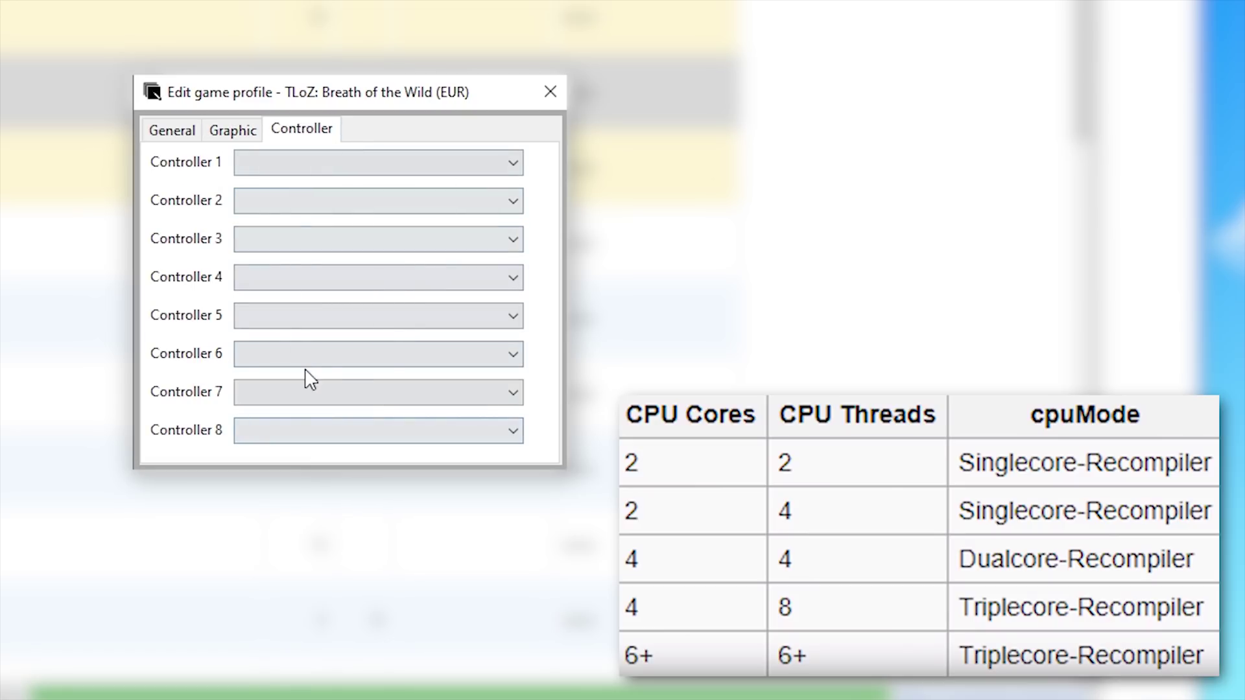
{"action": "left_click", "coordinate": [164, 137]}
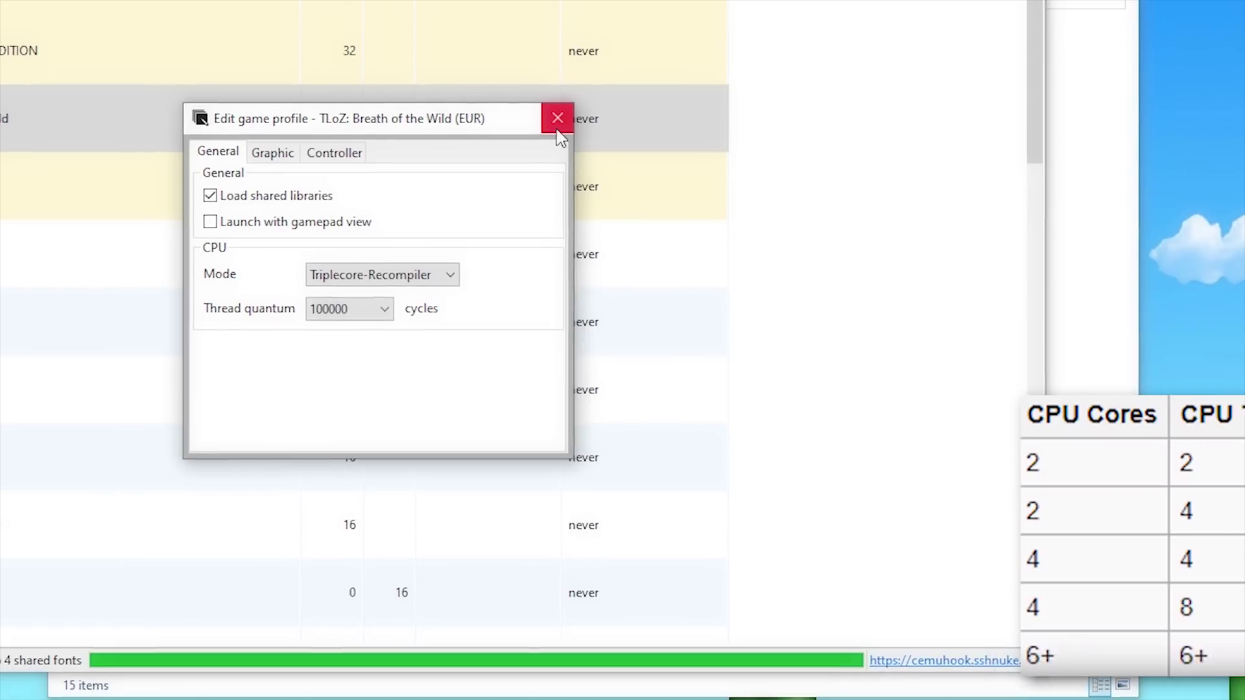
{"action": "left_click", "coordinate": [558, 129]}
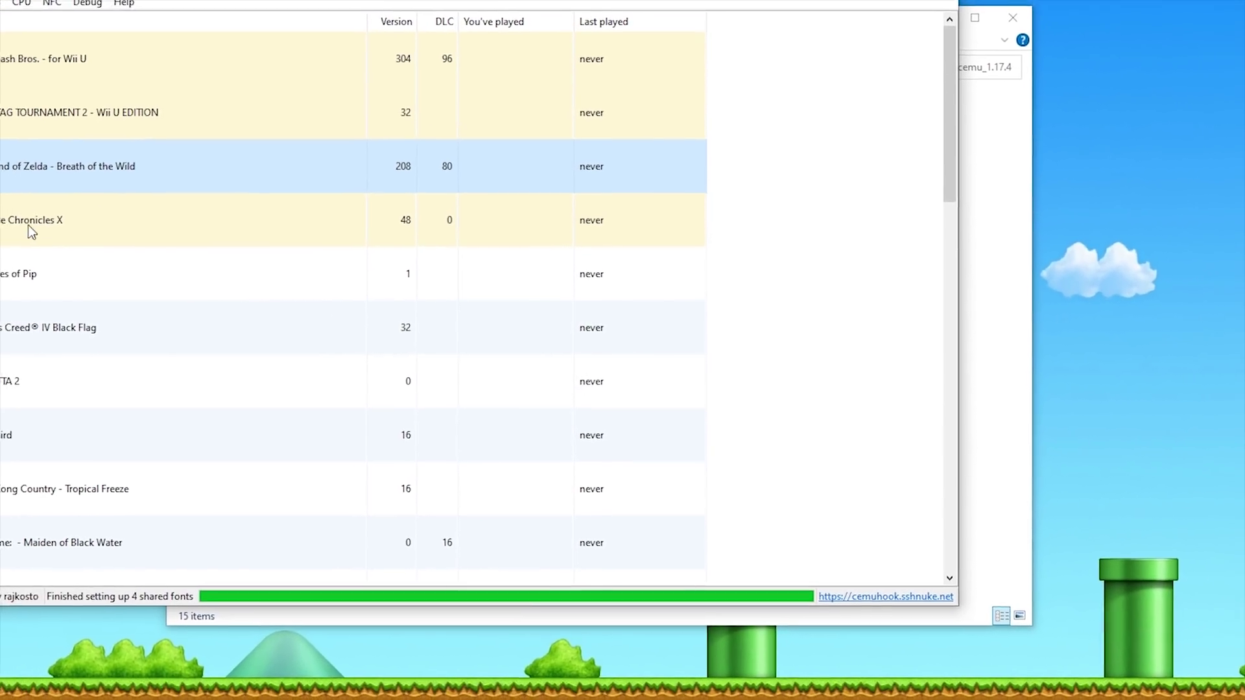
- In the game profile of Xenoblade Chronicles X, set the CPU mode to Dualcore-Recompiler and the thread quantum to 100000 cycles
{"action": "right_click", "coordinate": [107, 234]}
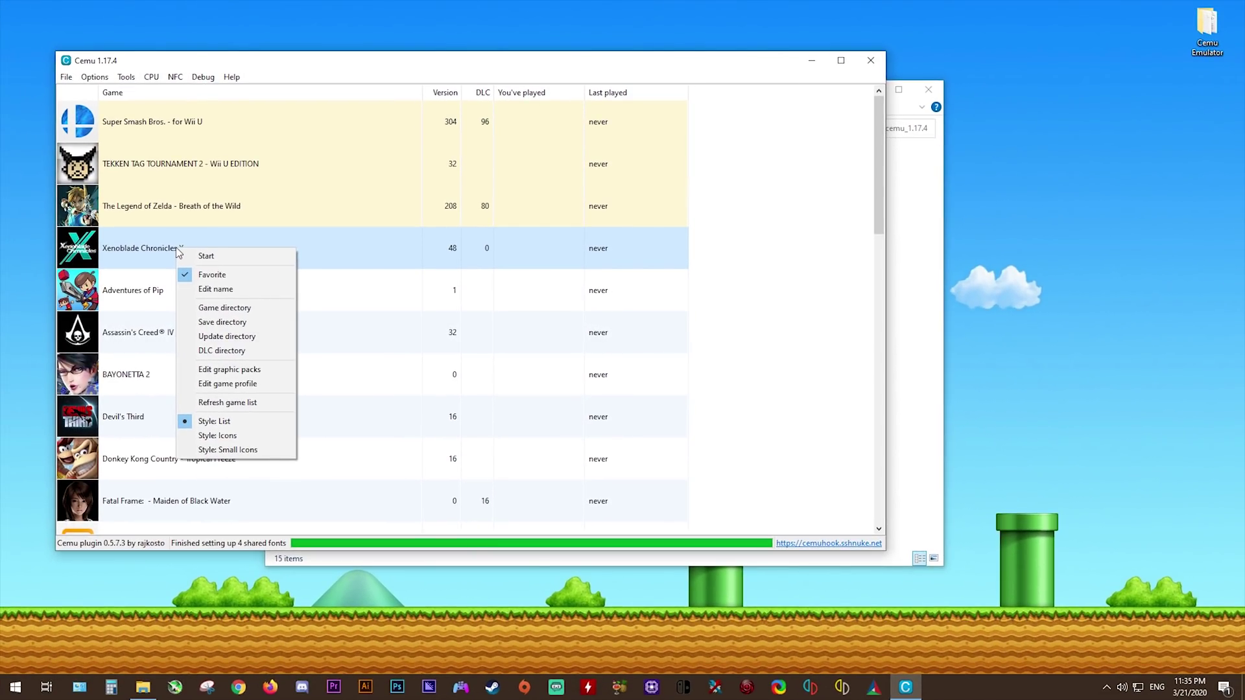
{"action": "left_click", "coordinate": [229, 383]}
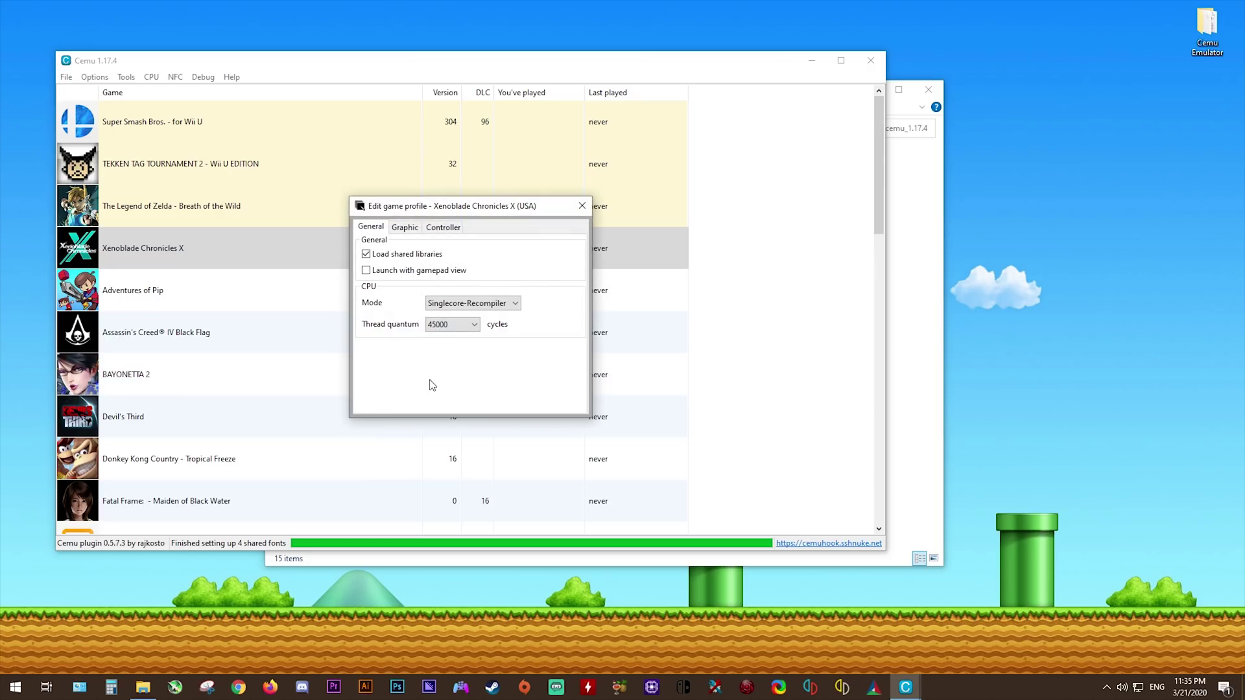
{"action": "left_click", "coordinate": [472, 306]}
{"action": "left_click", "coordinate": [480, 335]}
{"action": "left_click", "coordinate": [477, 325]}
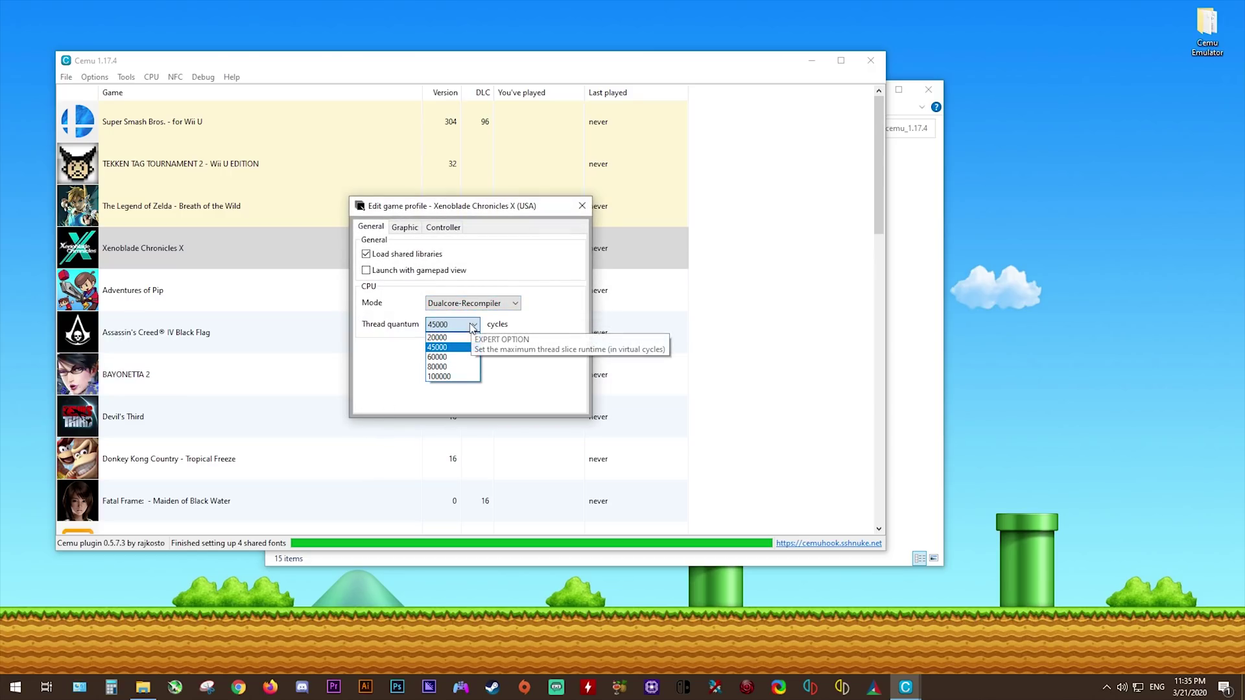
{"action": "left_click", "coordinate": [455, 383]}
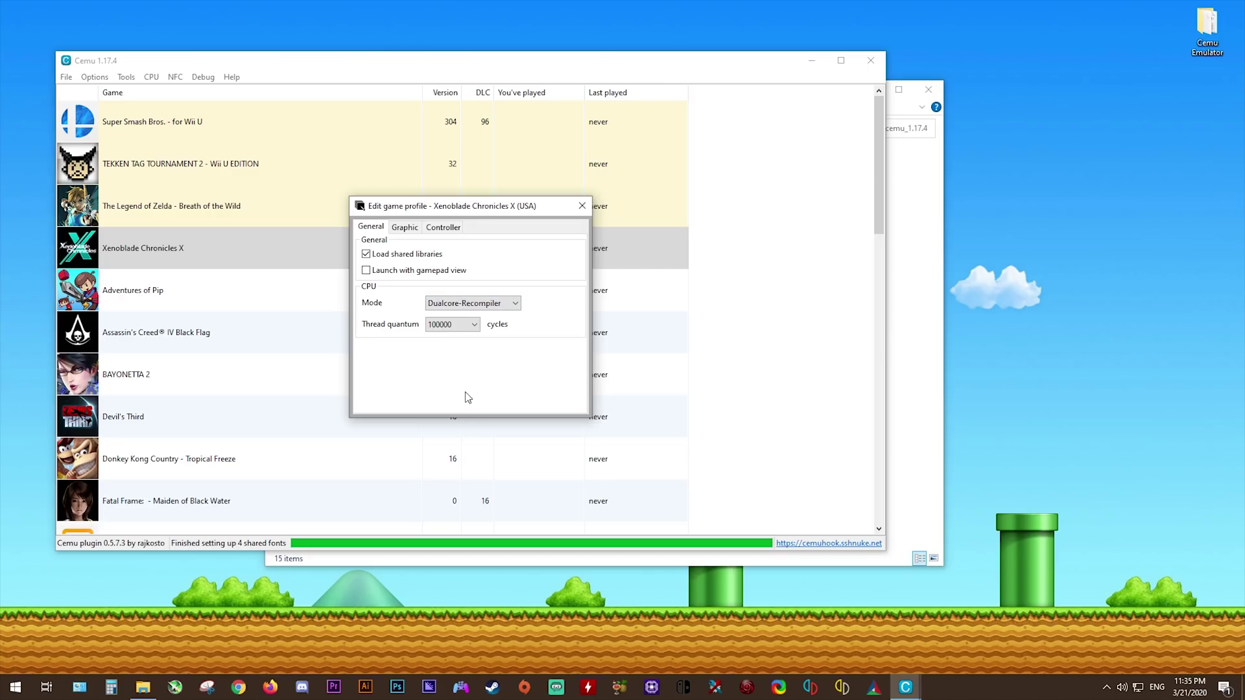
- Review the graphic and controller settings of the Xenoblade Chronicles X profile, and close the profile
{"action": "left_click", "coordinate": [408, 228]}
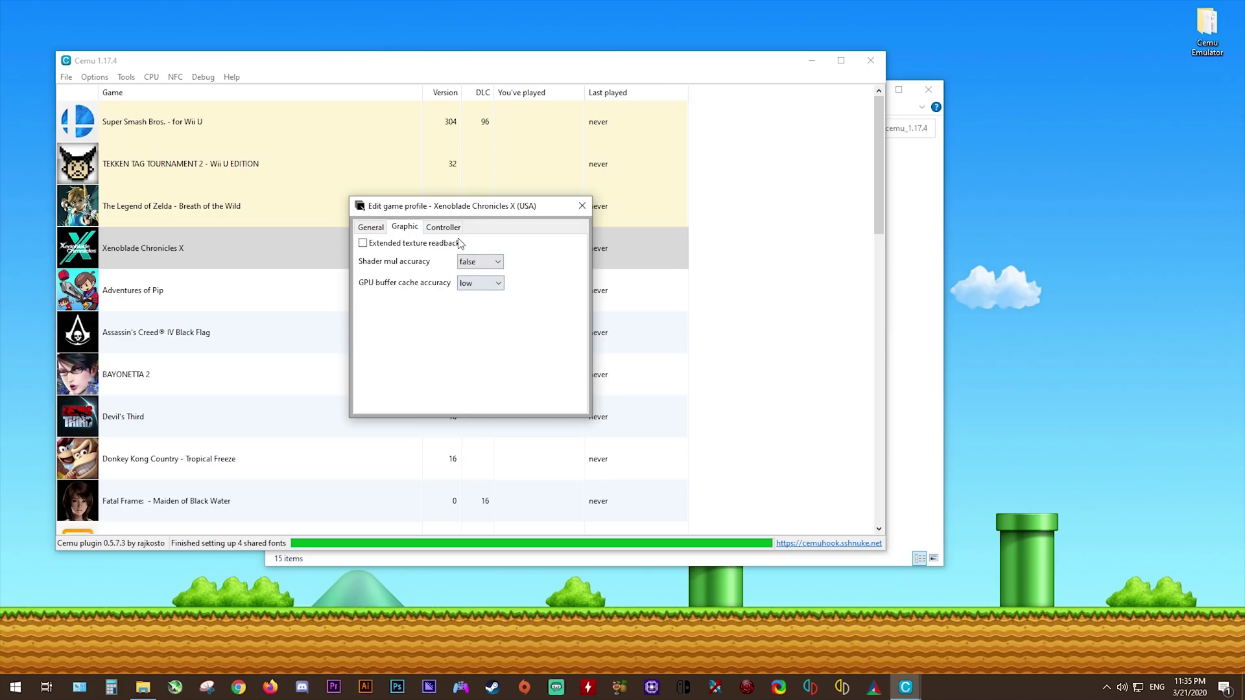
{"action": "left_click", "coordinate": [444, 227]}
{"action": "left_click", "coordinate": [581, 206]}
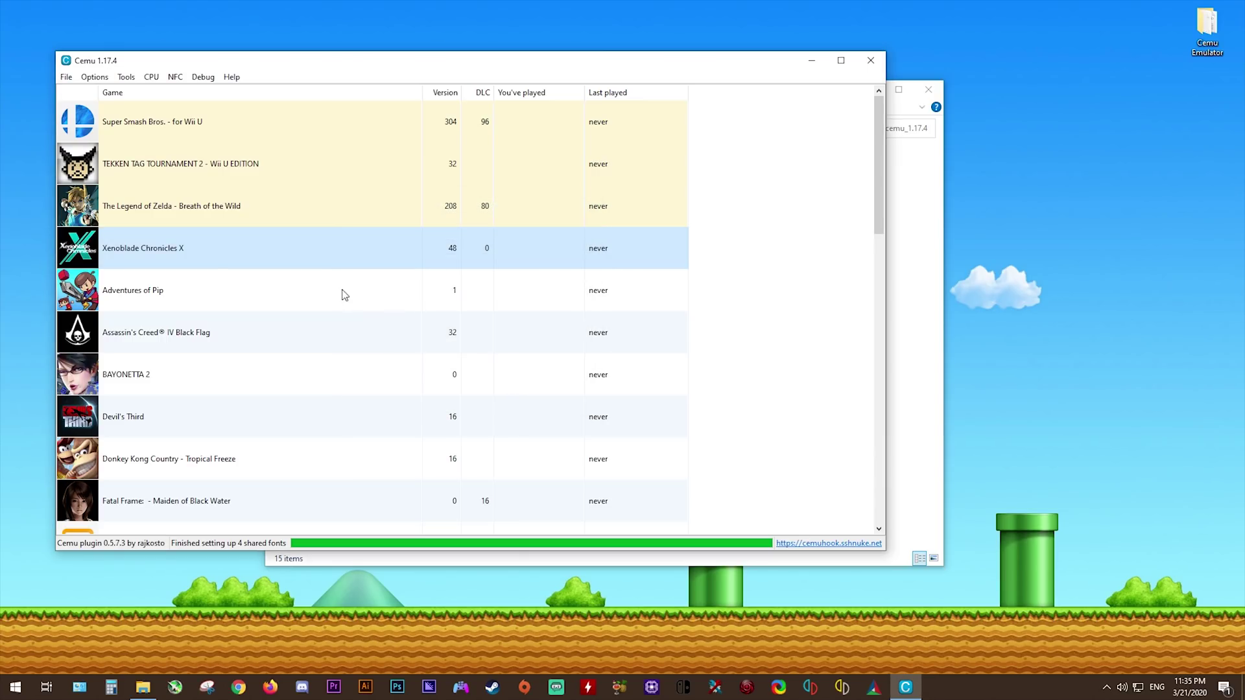
- Open the graphic packs of Breath of the Wild and expand the Enhancements, Graphics, Mods and Workarounds groups
{"action": "right_click", "coordinate": [190, 219]}
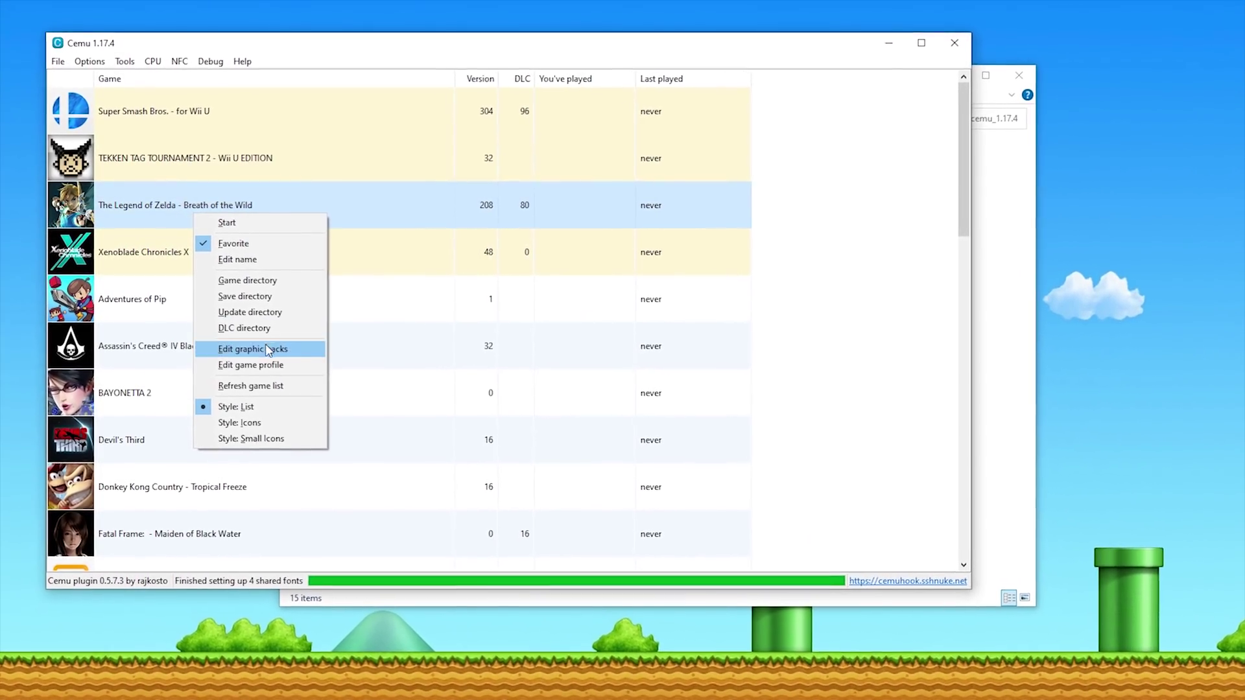
{"action": "left_click", "coordinate": [264, 350]}
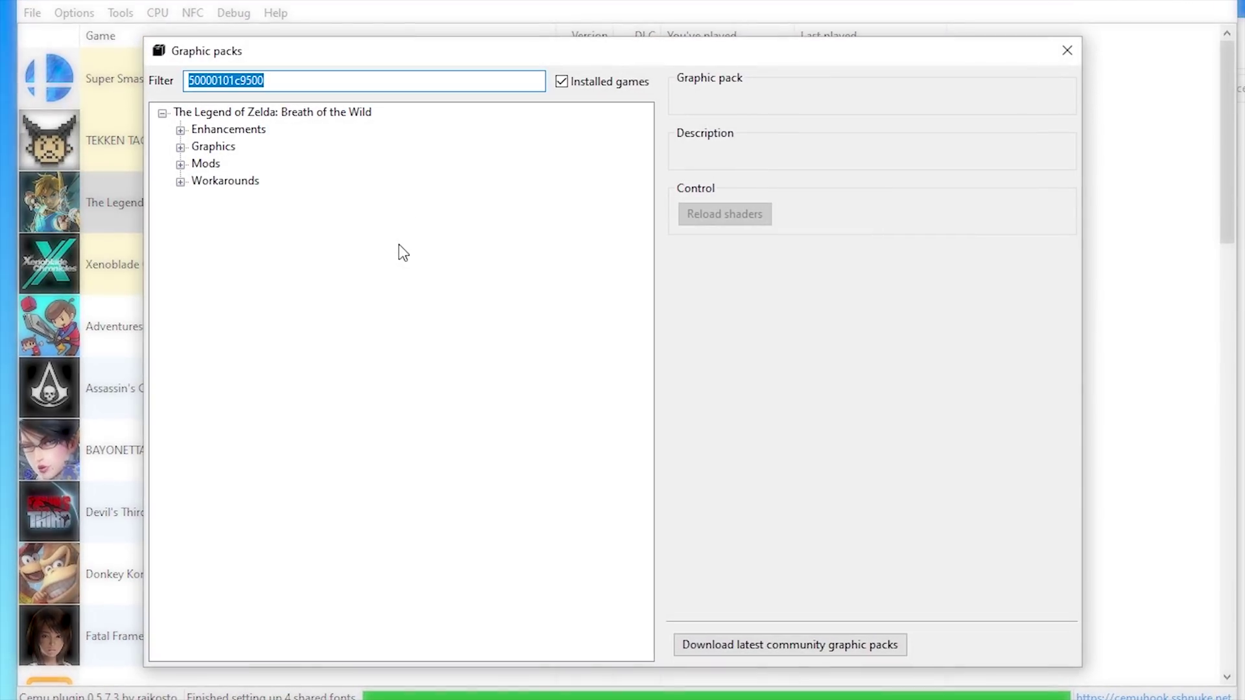
{"action": "left_click", "coordinate": [180, 129]}
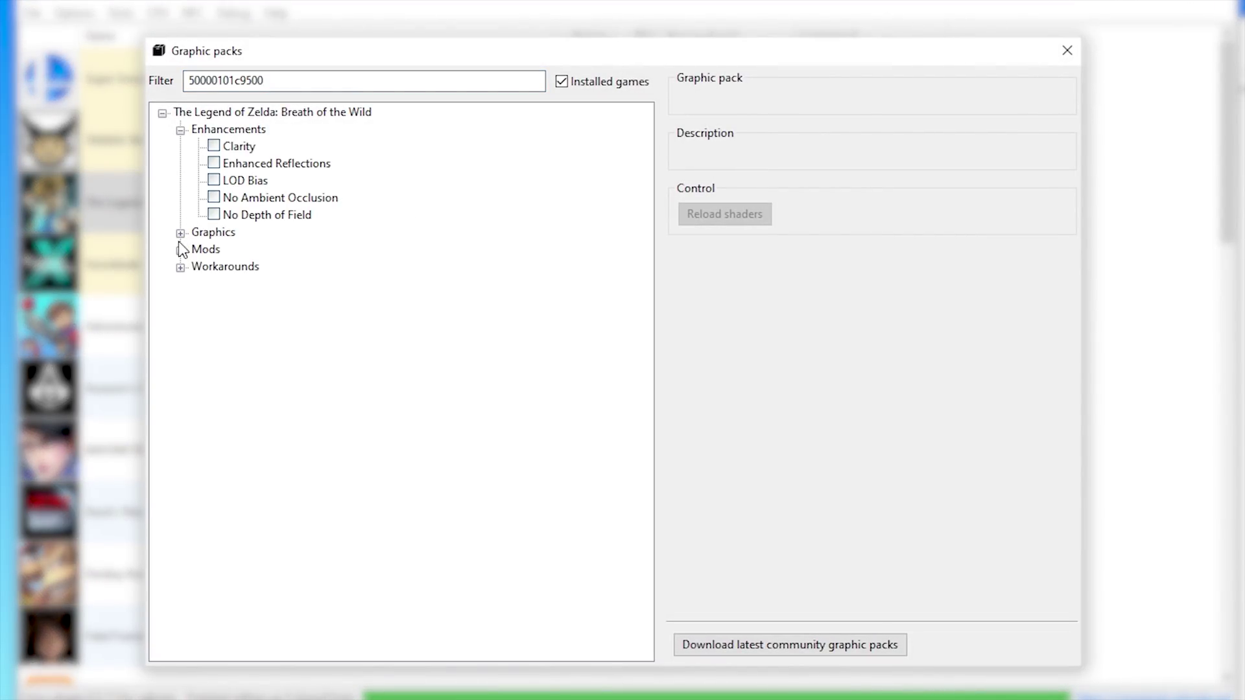
{"action": "left_click", "coordinate": [180, 233]}
{"action": "left_click", "coordinate": [180, 301]}
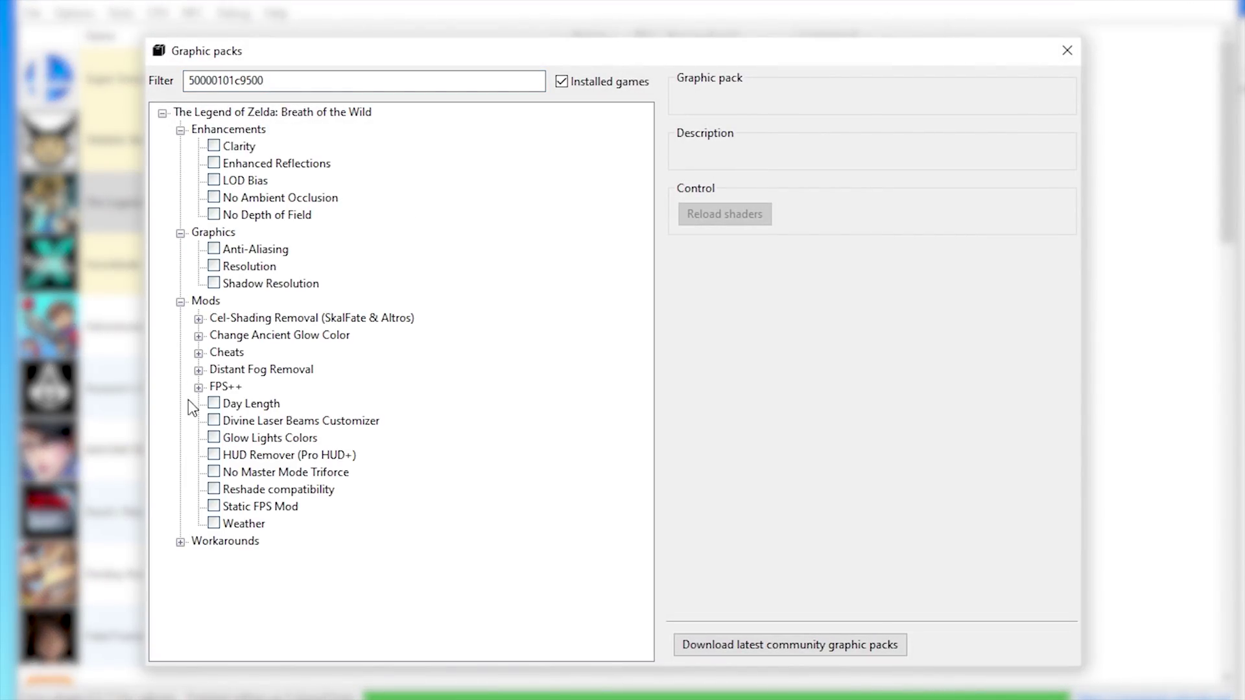
{"action": "left_click", "coordinate": [181, 541]}
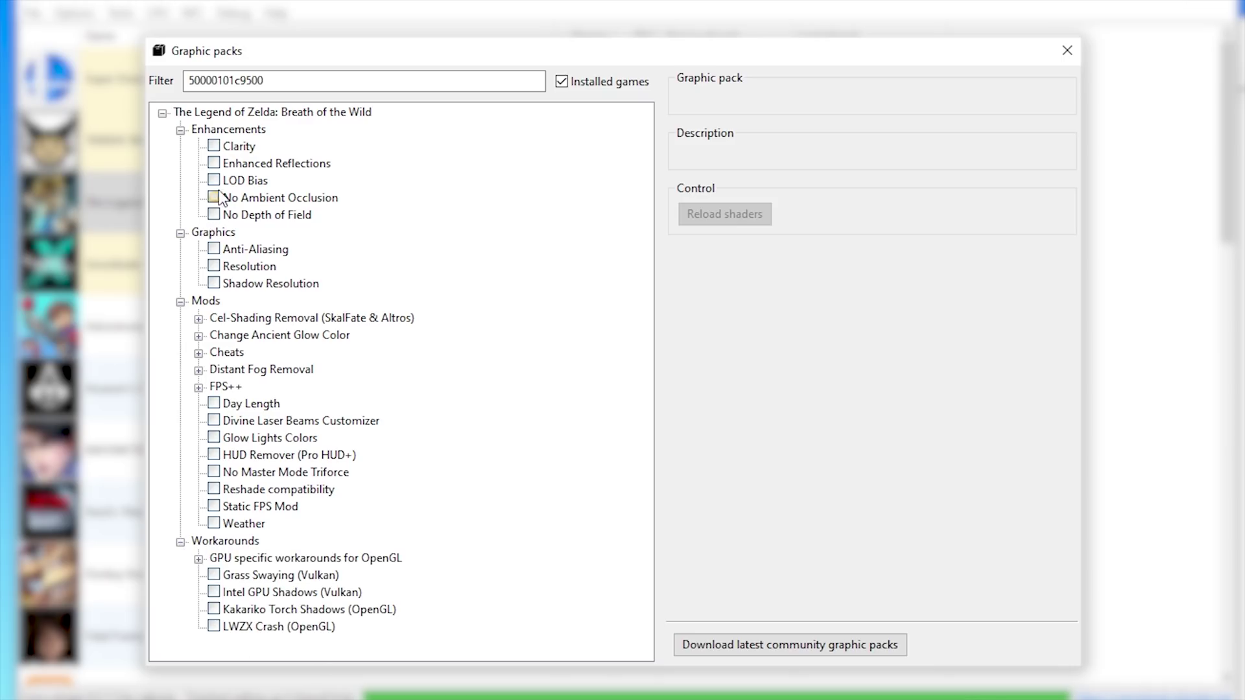
- Enable the Clarity, No Depth of Field, Resolution and Shadow Resolution graphic packs
{"action": "left_click", "coordinate": [214, 145]}
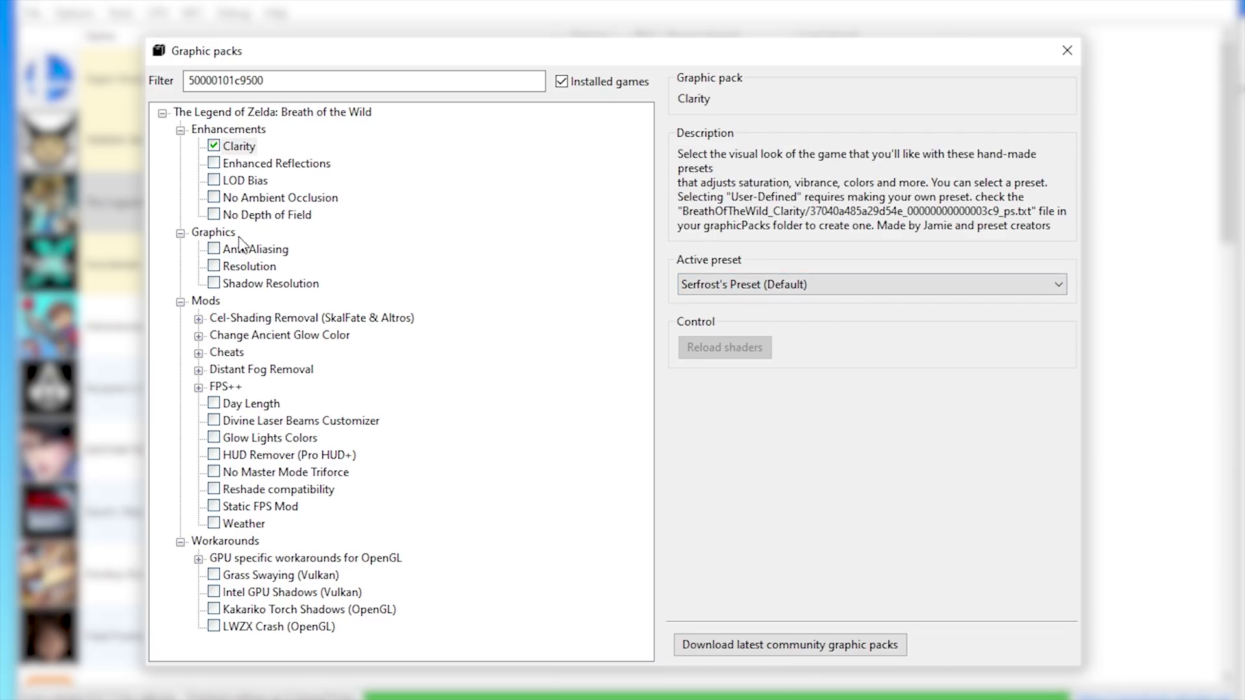
{"action": "left_click", "coordinate": [214, 215]}
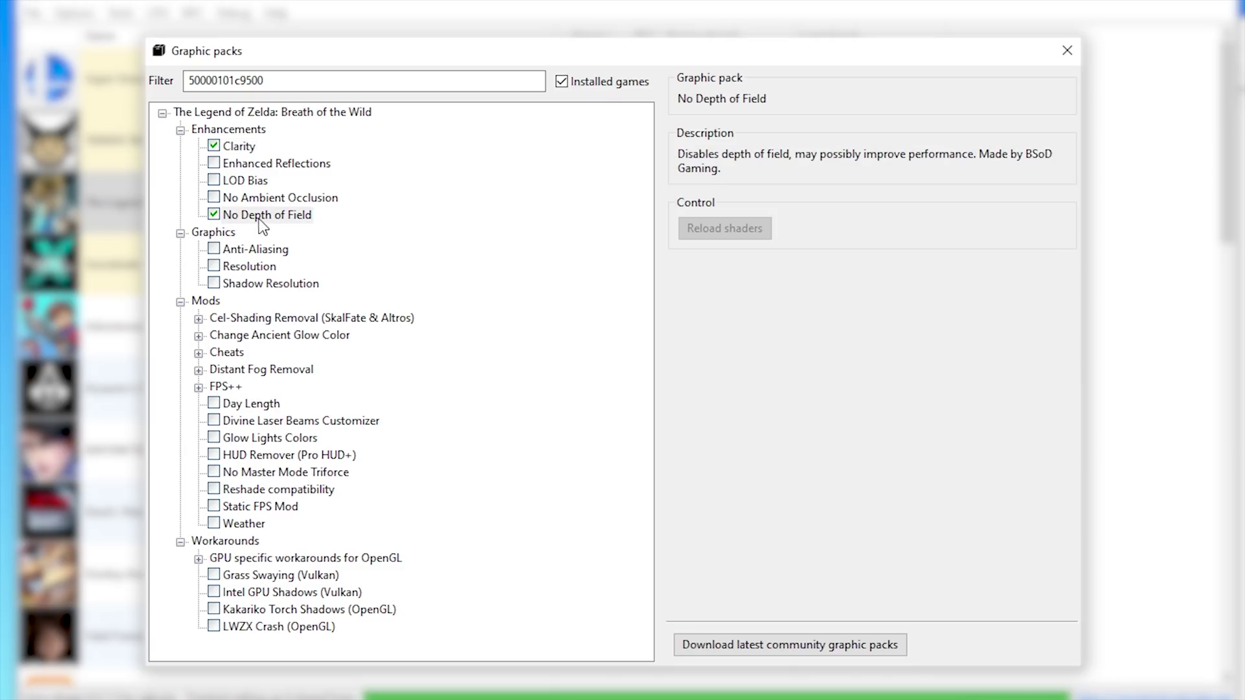
{"action": "left_click", "coordinate": [236, 271]}
{"action": "left_click", "coordinate": [214, 266]}
{"action": "left_click", "coordinate": [214, 283]}
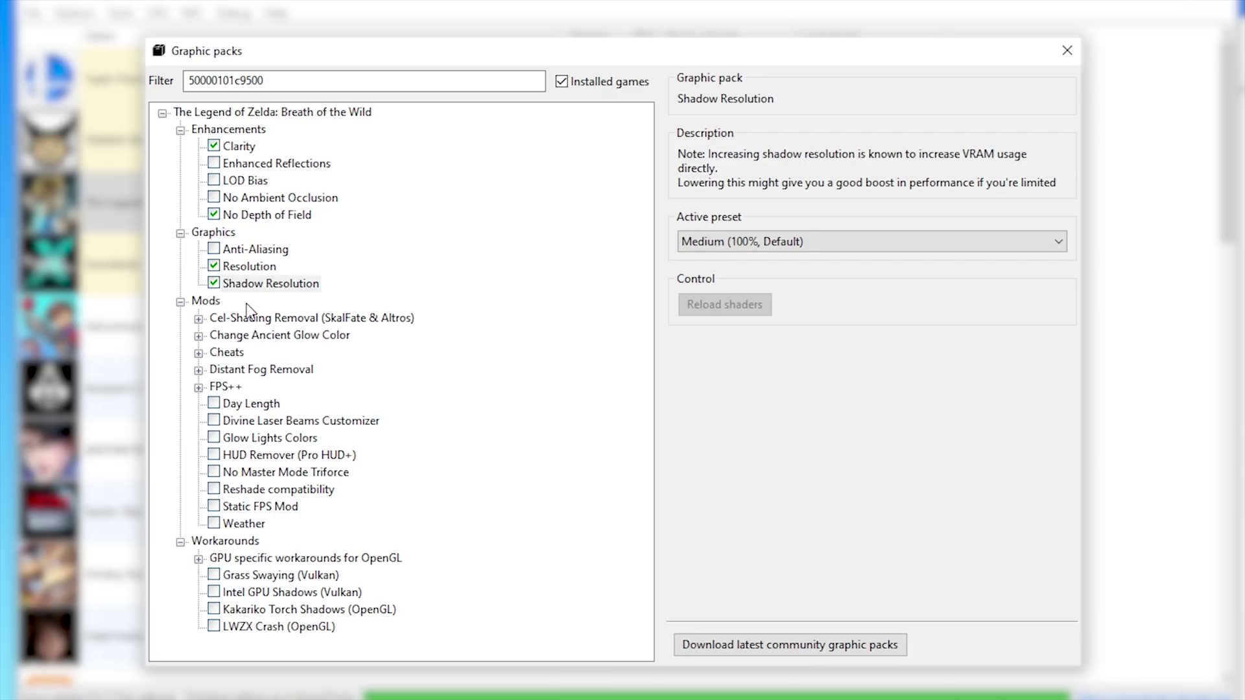
- Set the Resolution pack's preset to 1920x1080 (16:9) and the Shadow Resolution pack's preset to Medium (100%, Default)
{"action": "left_click", "coordinate": [247, 267]}
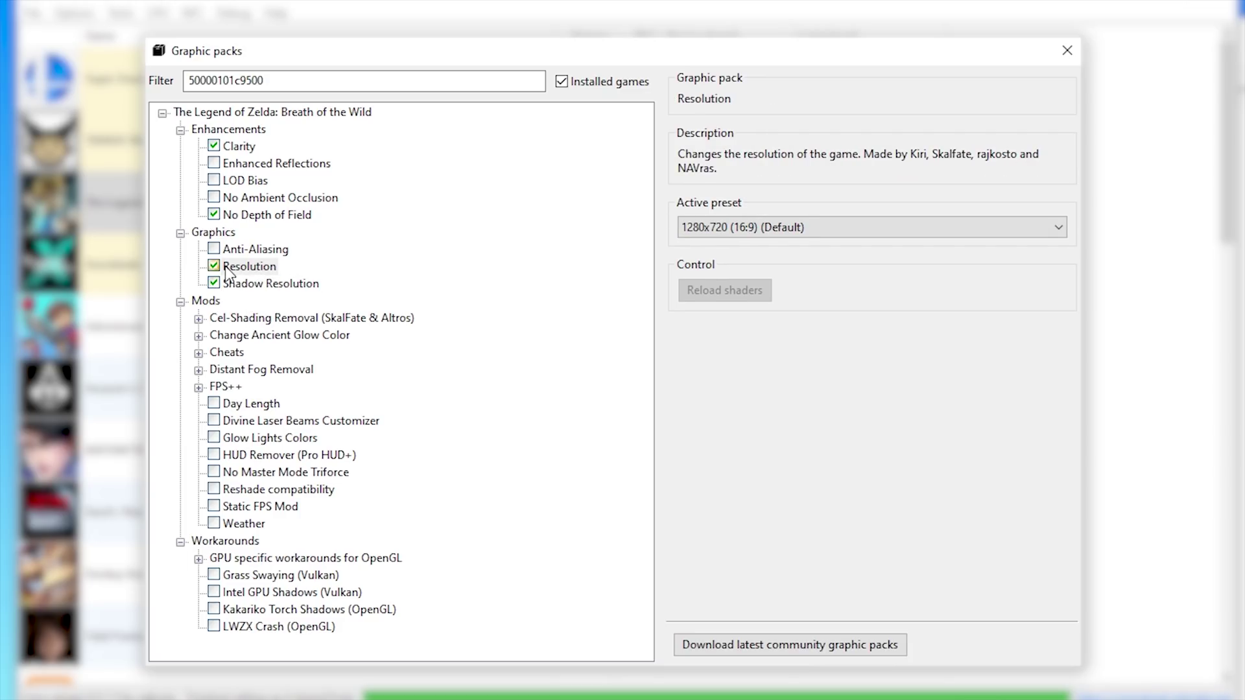
{"action": "left_click", "coordinate": [835, 221]}
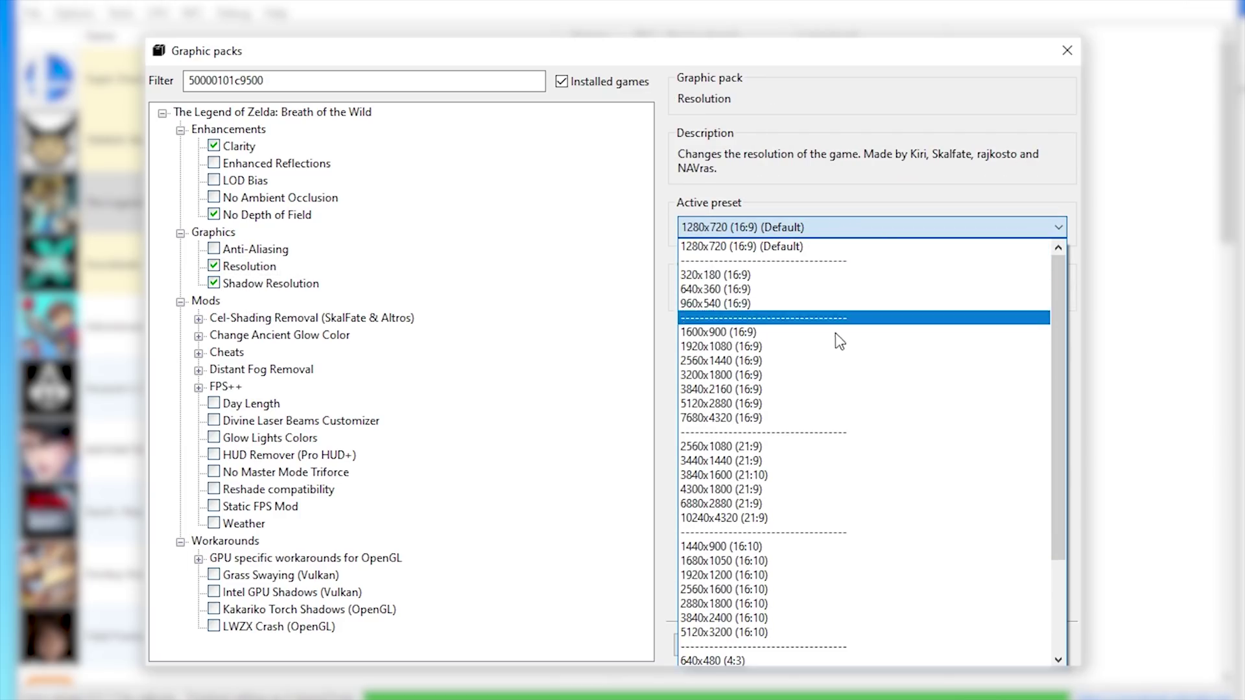
{"action": "left_click", "coordinate": [725, 345]}
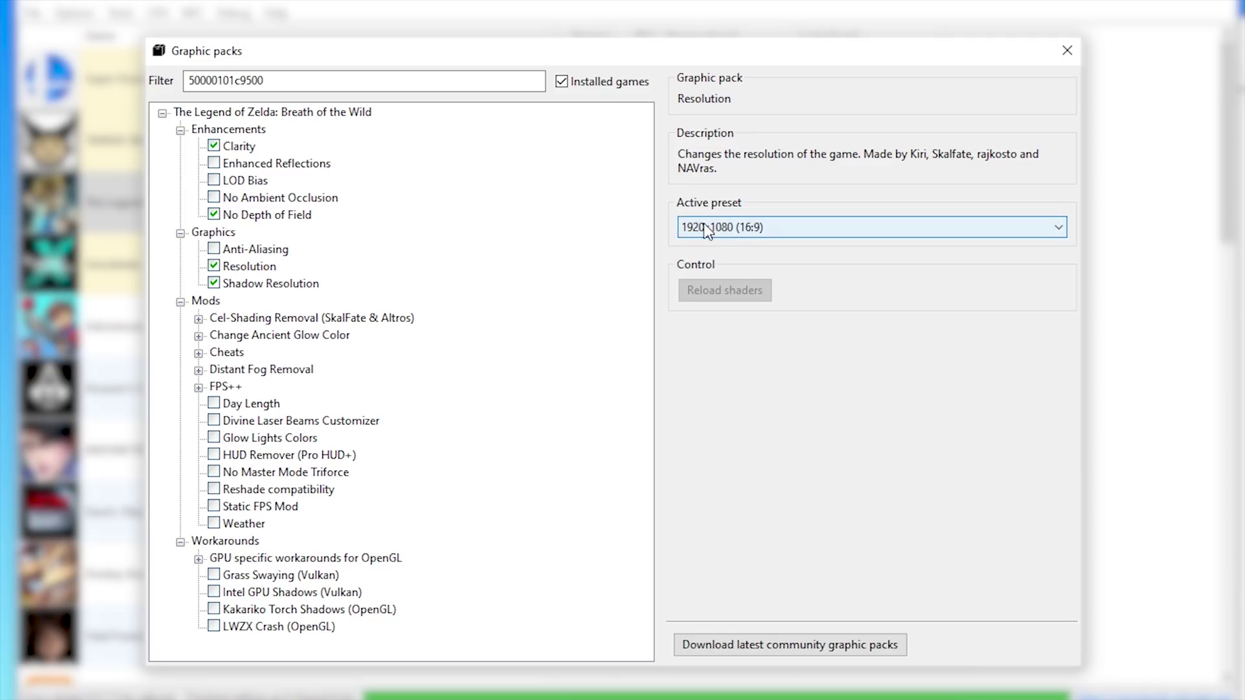
{"action": "left_click", "coordinate": [819, 231]}
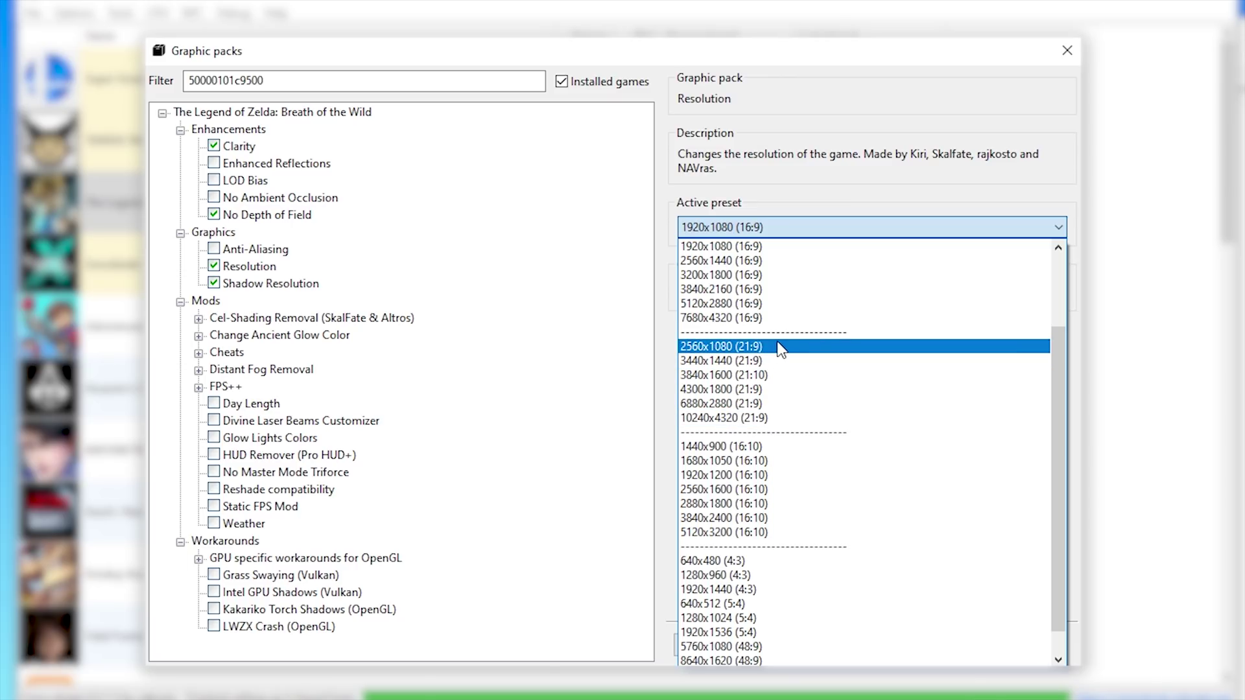
{"action": "left_click", "coordinate": [749, 245]}
{"action": "left_click", "coordinate": [290, 288]}
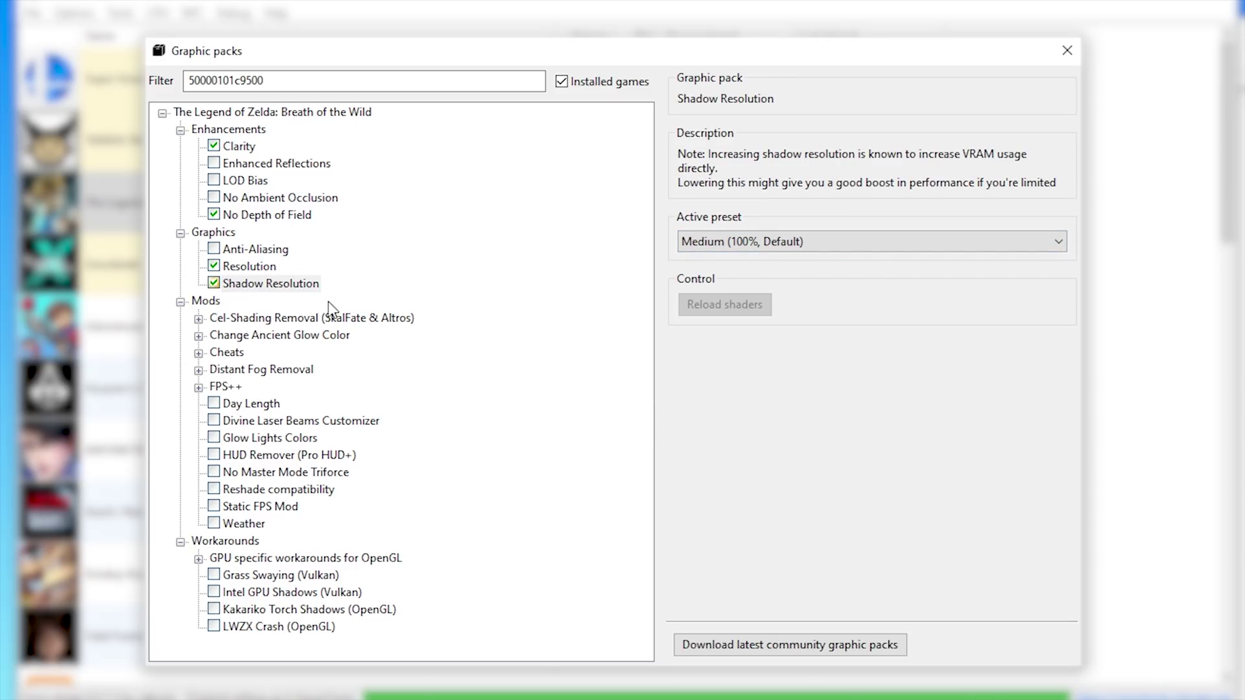
{"action": "left_click", "coordinate": [862, 245]}
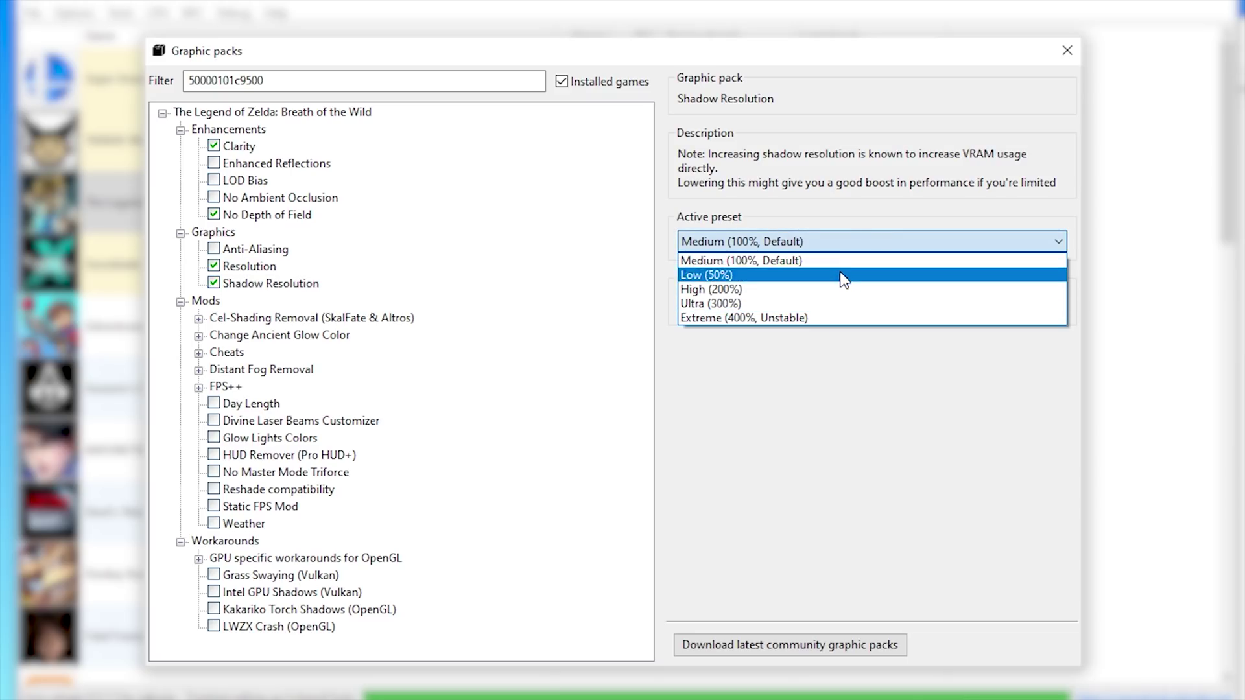
{"action": "left_click", "coordinate": [838, 260]}
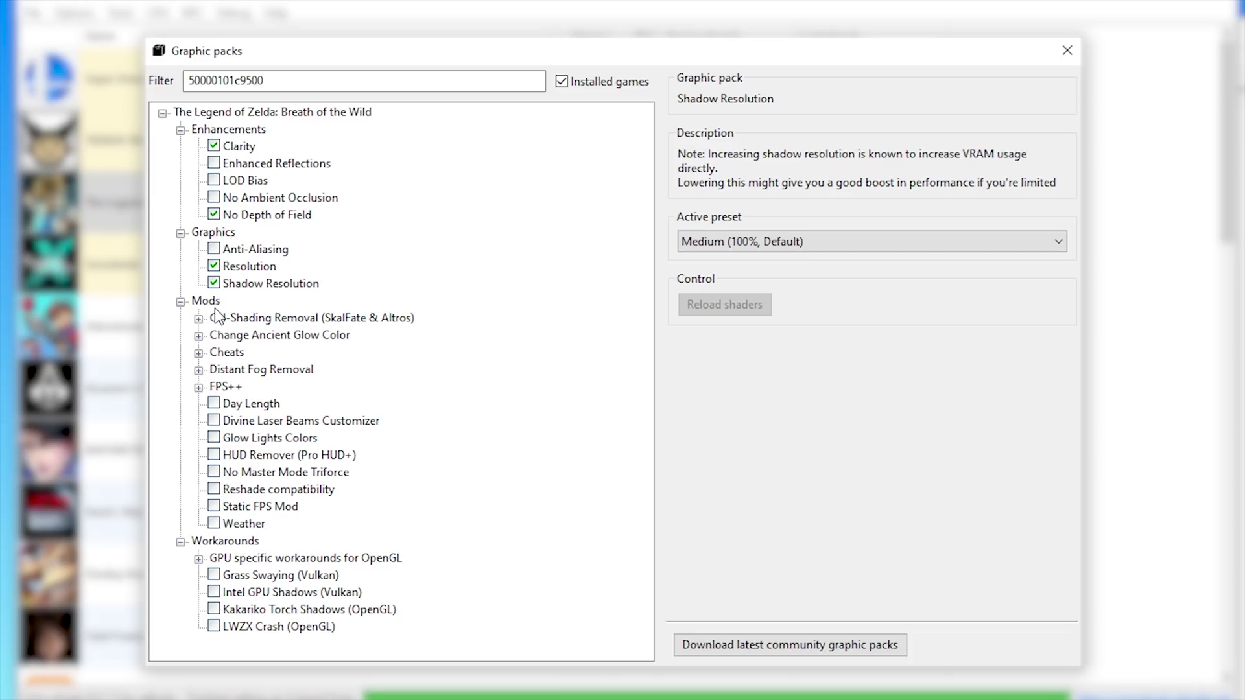
- Enable all four FPS++ mods, including NPC Stutter Fix, and choose 60FPS as the Set FPS Limit preset
{"action": "left_click", "coordinate": [198, 388]}
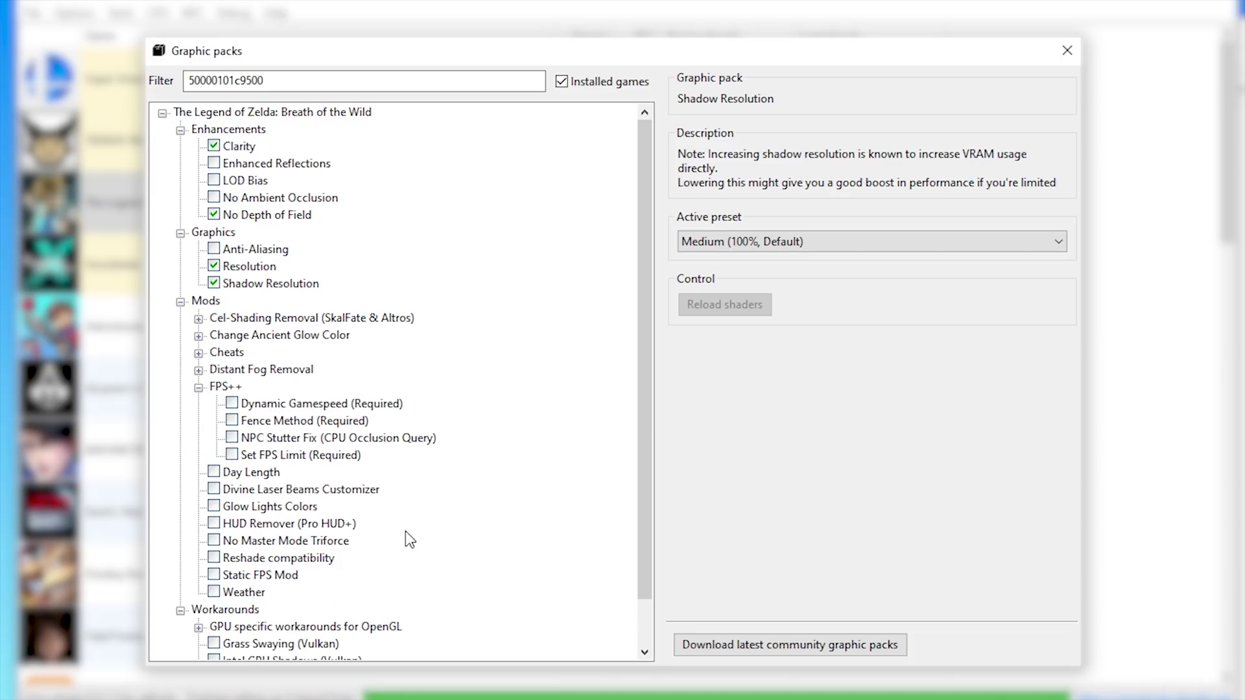
{"action": "left_click", "coordinate": [232, 403]}
{"action": "left_click", "coordinate": [232, 421]}
{"action": "left_click", "coordinate": [232, 437]}
{"action": "left_click", "coordinate": [232, 455]}
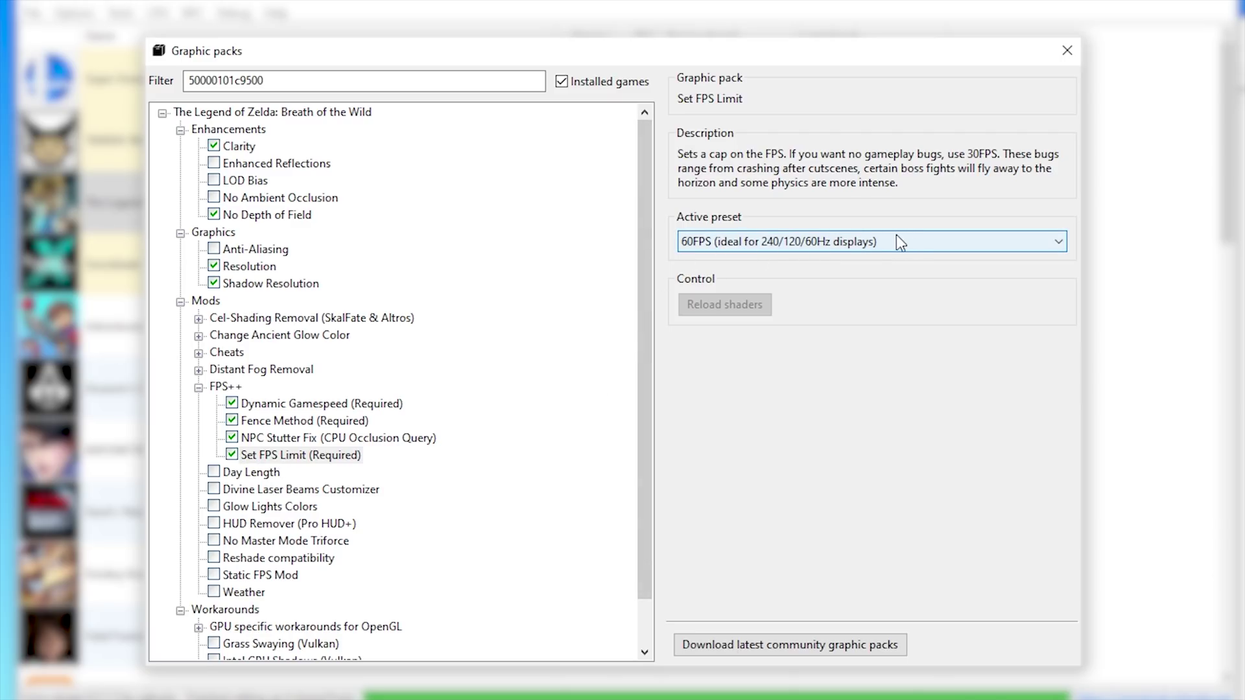
{"action": "left_click", "coordinate": [1020, 244]}
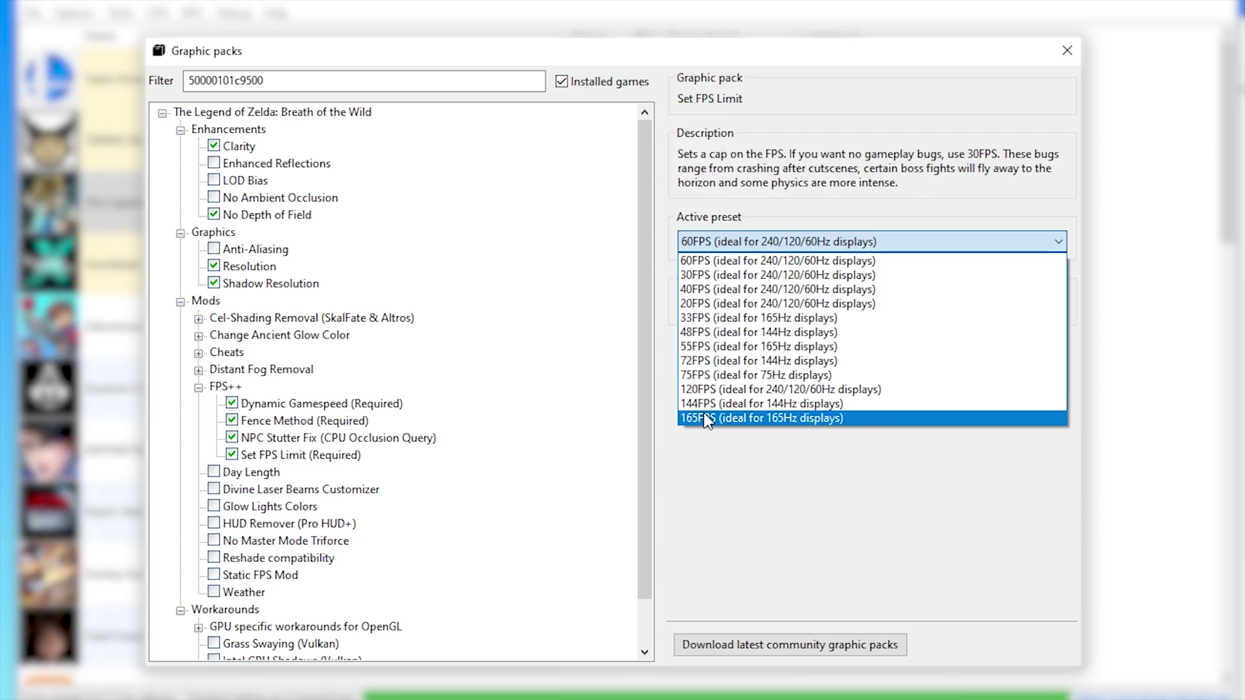
{"action": "left_click", "coordinate": [716, 268]}
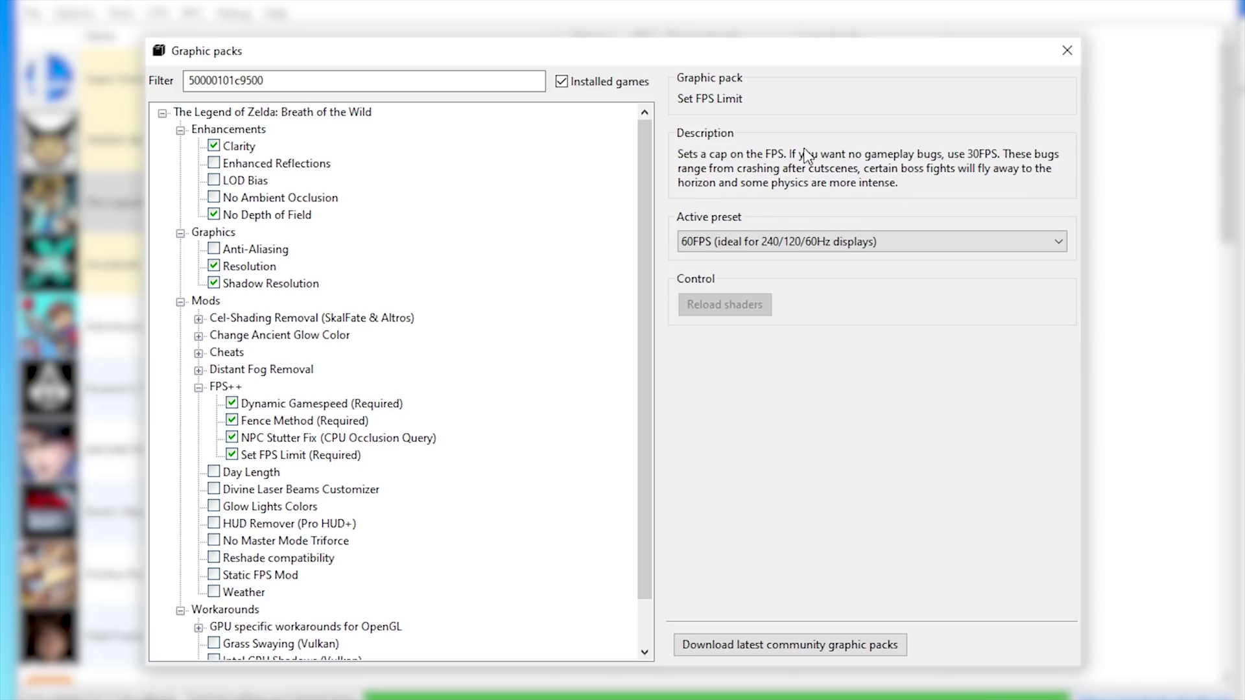
- Switch the Set FPS Limit preset to 30FPS and back to 60FPS
{"action": "left_click", "coordinate": [1012, 241]}
{"action": "left_click", "coordinate": [907, 274]}
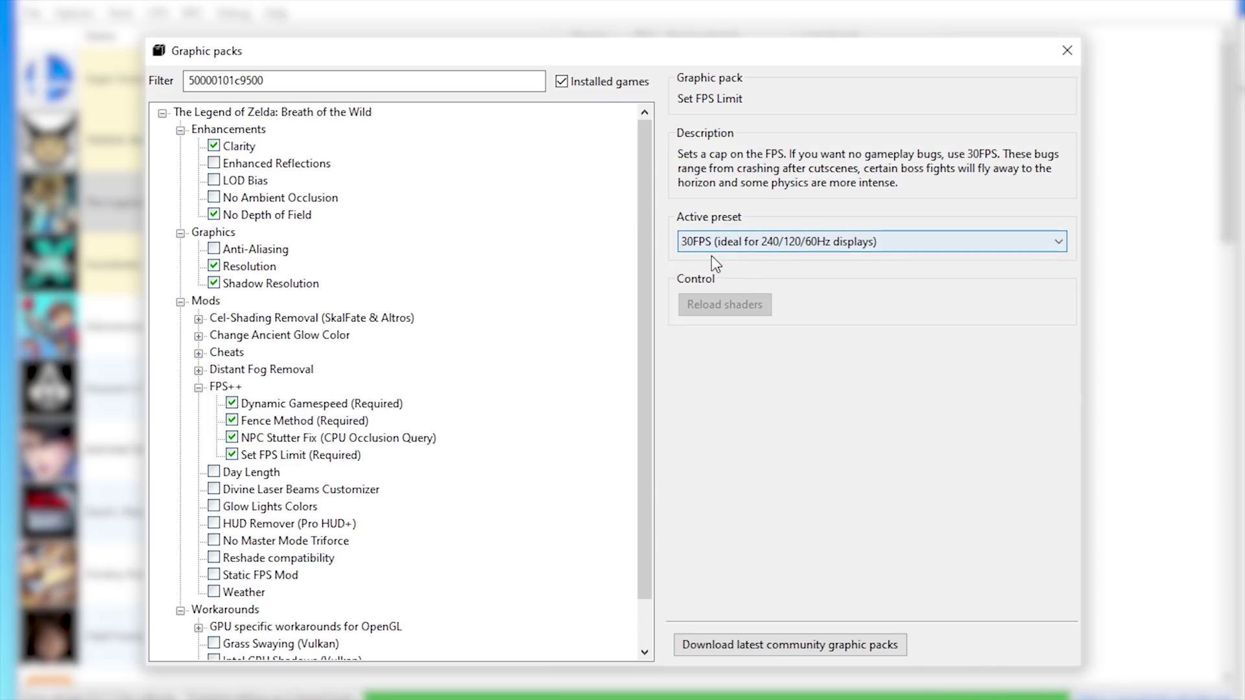
{"action": "left_click", "coordinate": [917, 245]}
{"action": "left_click", "coordinate": [780, 262]}
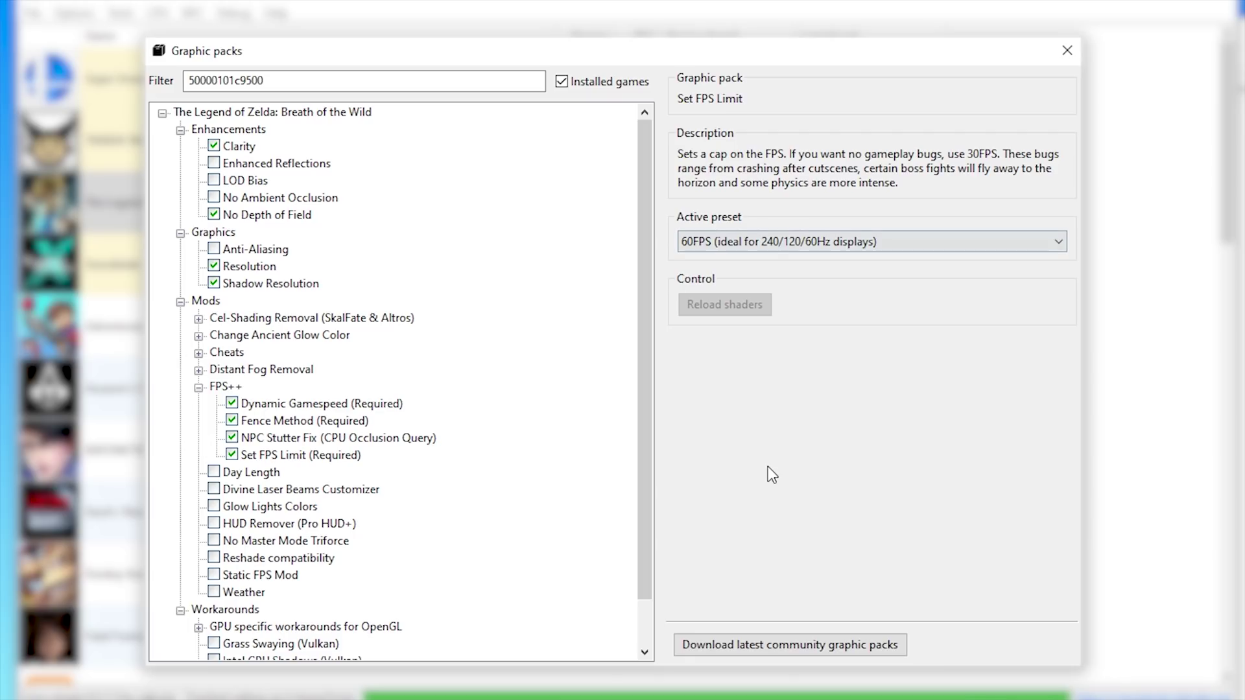
- Enable the OpenGL workarounds NVIDIA: Stretched Clouds, NVIDIA: Explosion Smoke, LWZX Crash and Kakariko Torch Shadows
{"action": "scroll", "coordinate": [640, 455], "scroll_direction": "down", "scroll_amount": 1}
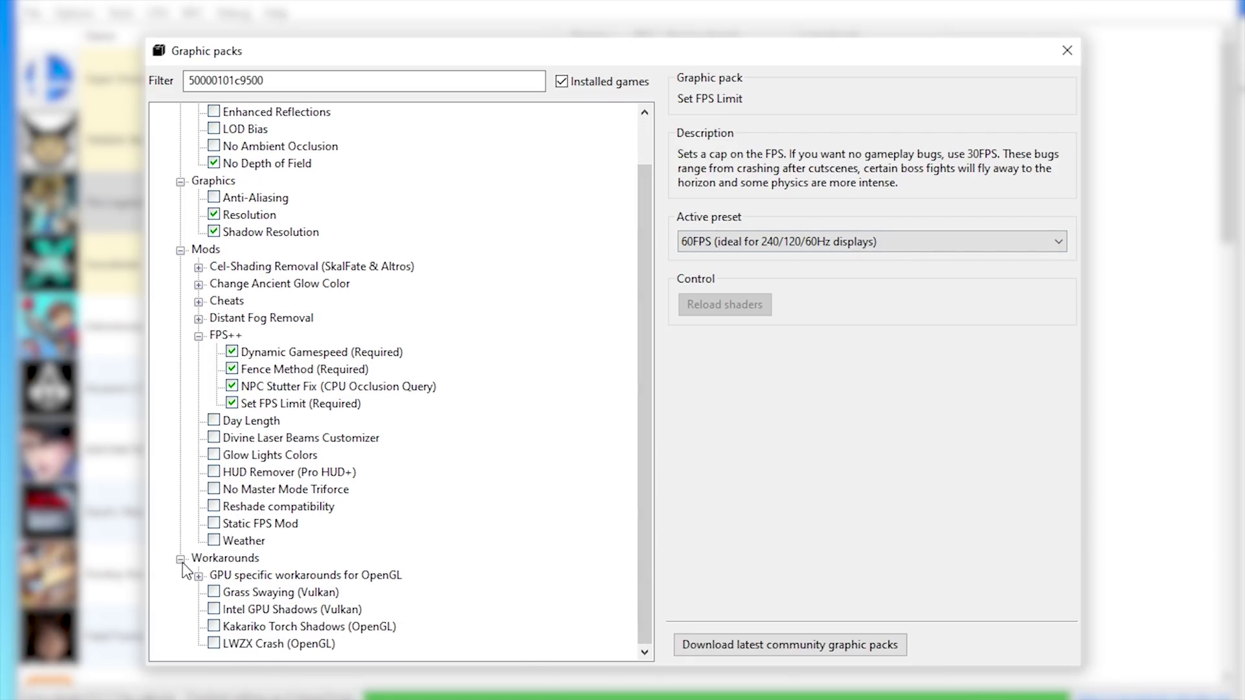
{"action": "left_click", "coordinate": [199, 576]}
{"action": "scroll", "coordinate": [645, 498], "scroll_direction": "down", "scroll_amount": 2}
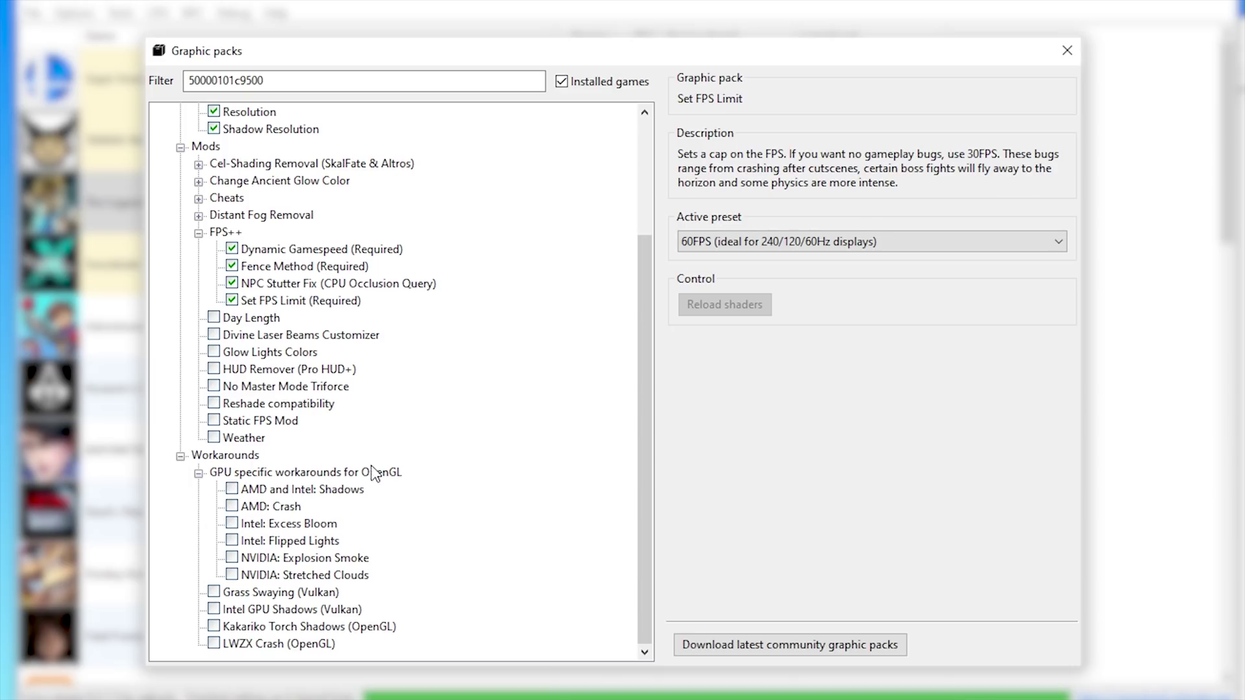
{"action": "left_click", "coordinate": [232, 575]}
{"action": "left_click", "coordinate": [231, 557]}
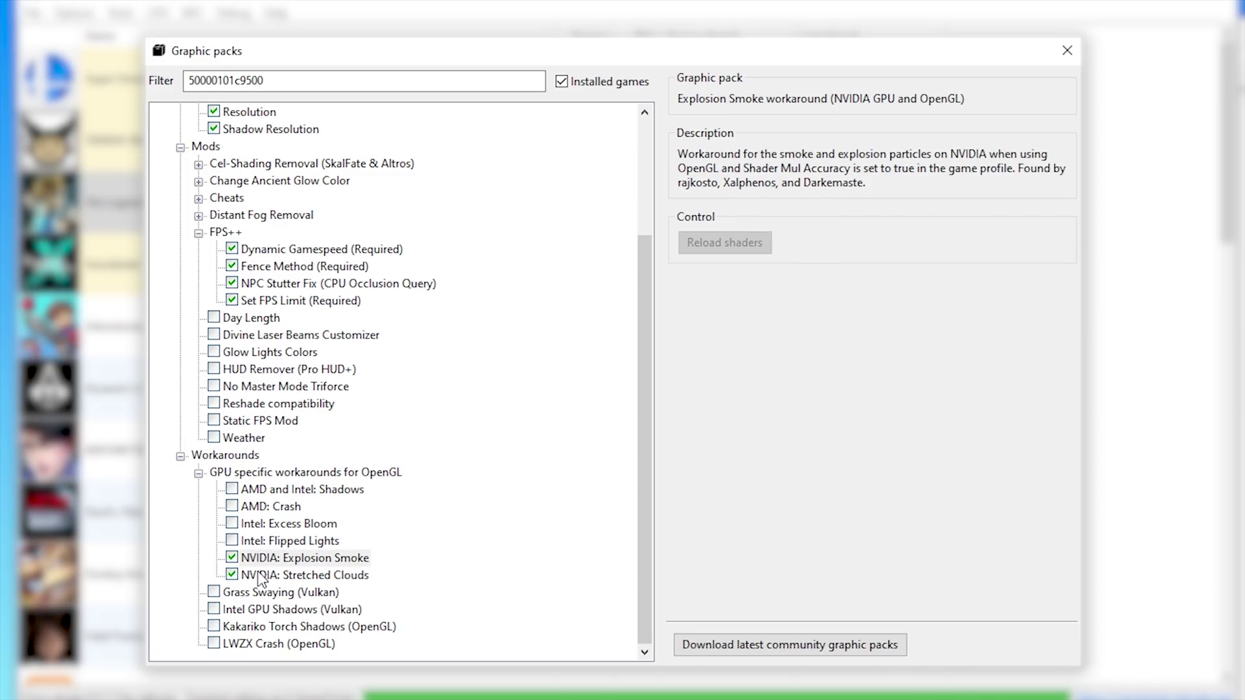
{"action": "left_click", "coordinate": [213, 644]}
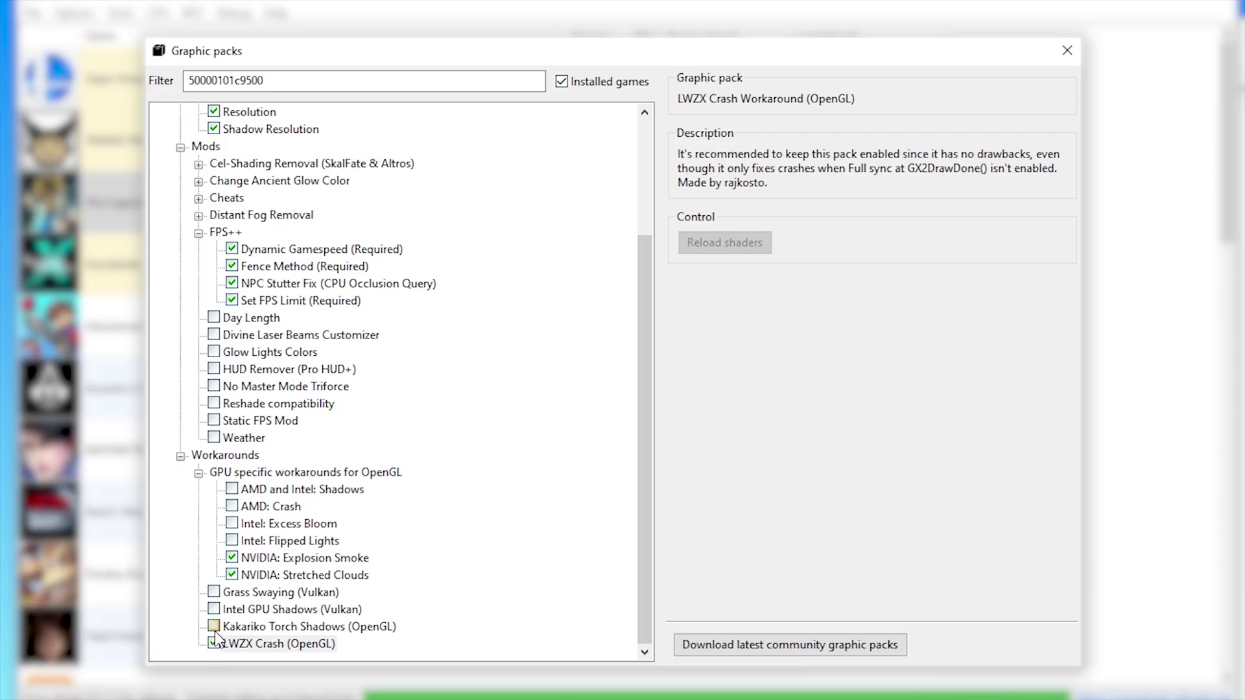
{"action": "left_click", "coordinate": [213, 626]}
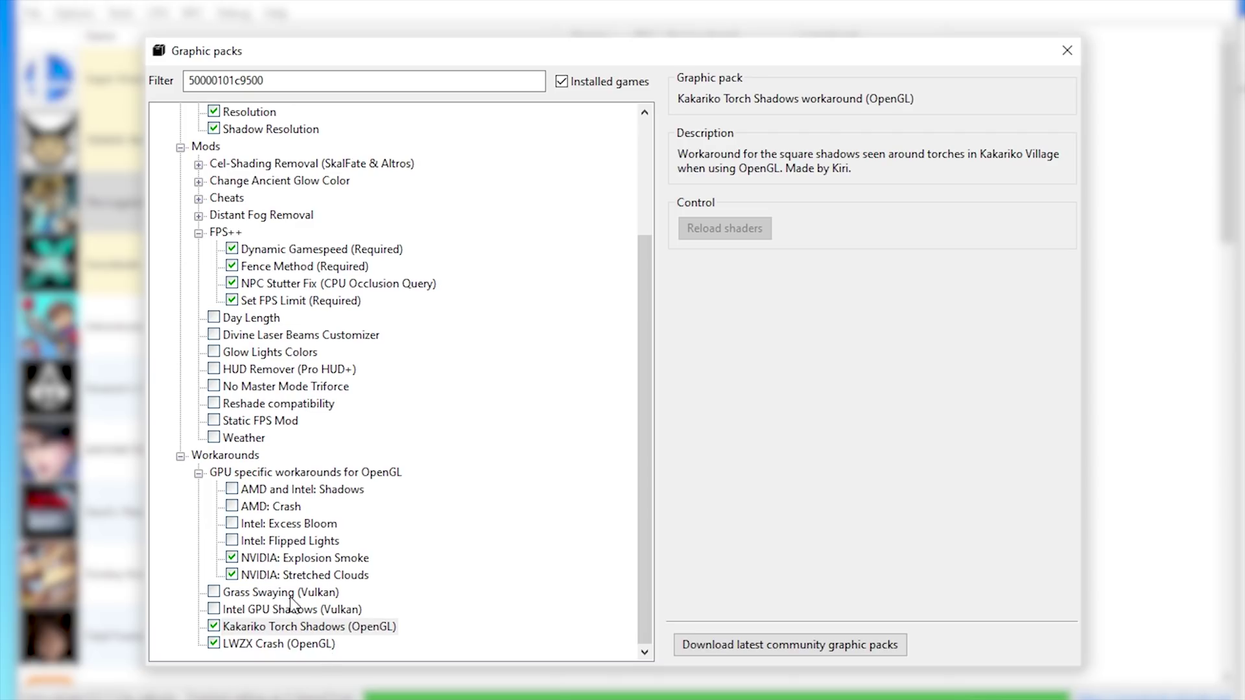
- Disable the four enabled OpenGL workarounds and enable the Grass Swaying (Vulkan) workaround instead
{"action": "left_click", "coordinate": [215, 645]}
{"action": "left_click", "coordinate": [215, 627]}
{"action": "left_click", "coordinate": [231, 574]}
{"action": "left_click", "coordinate": [232, 557]}
{"action": "left_click", "coordinate": [213, 591]}
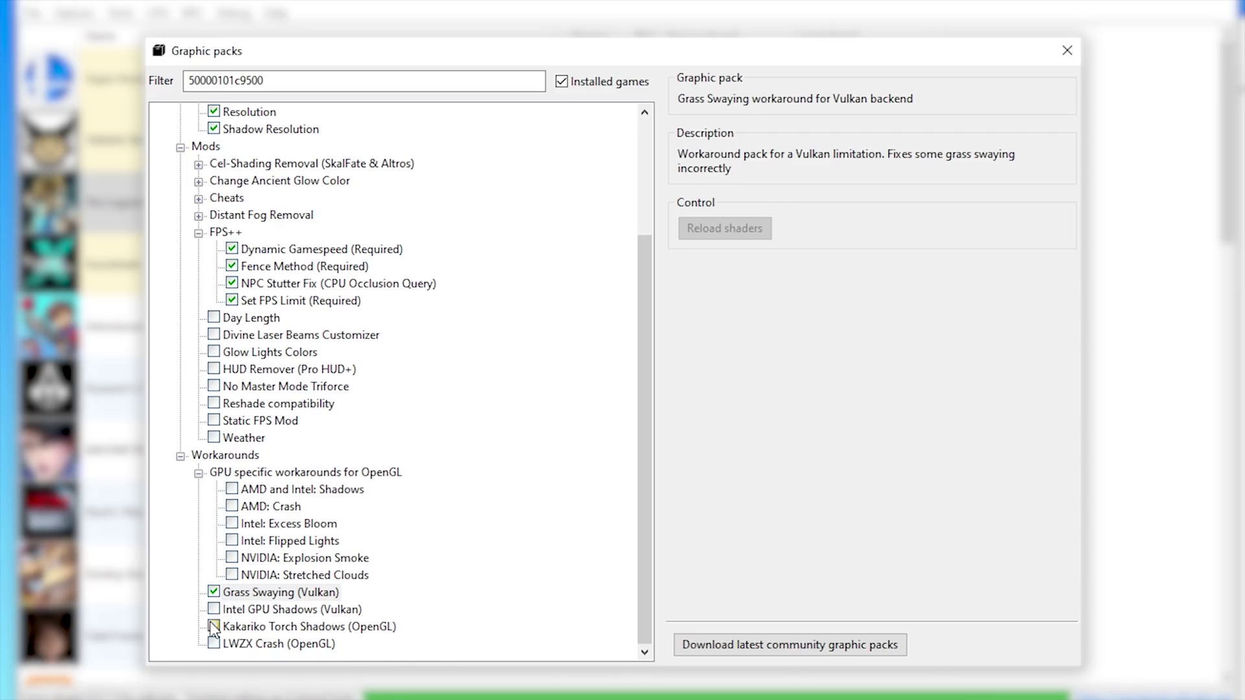
- Disable Grass Swaying (Vulkan) and re-enable the two NVIDIA workarounds, LWZX Crash and Kakariko Torch Shadows for OpenGL
{"action": "left_click", "coordinate": [213, 592]}
{"action": "left_click", "coordinate": [231, 574]}
{"action": "left_click", "coordinate": [231, 557]}
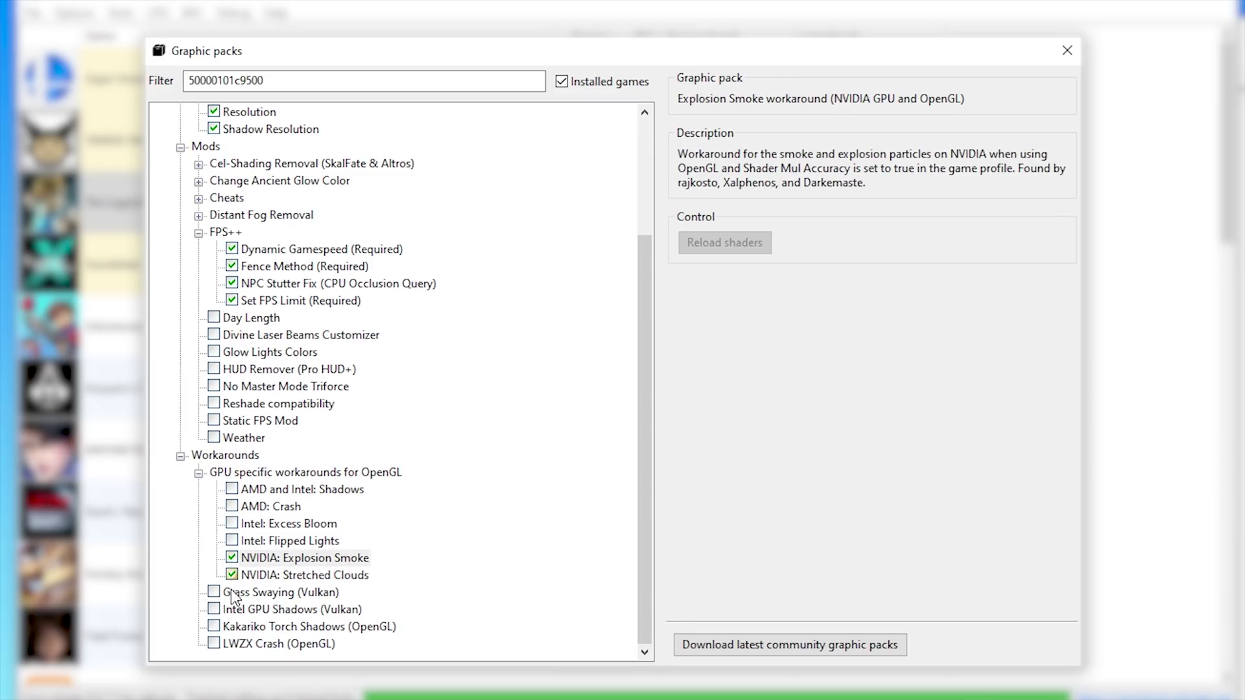
{"action": "left_click", "coordinate": [213, 643]}
{"action": "left_click", "coordinate": [213, 626]}
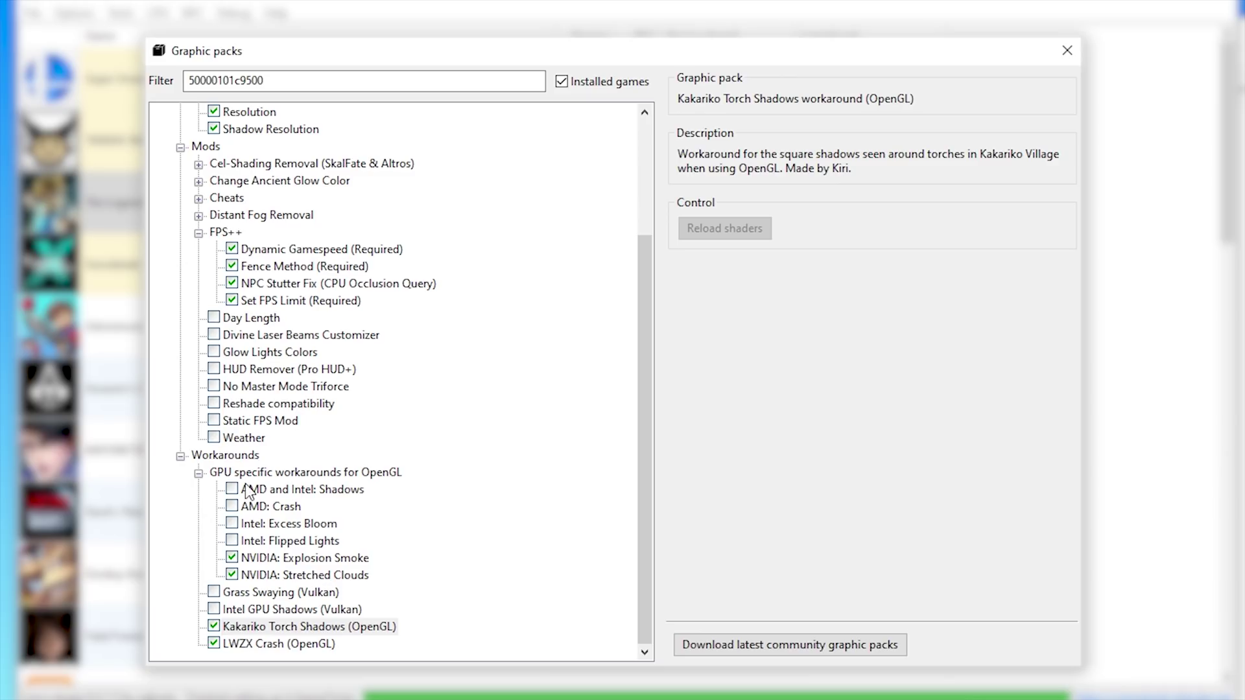
- Collapse the Enhancements, Graphics, Mods and Workarounds categories of Breath of the Wild and close its graphic packs
{"action": "left_click_drag", "start_coordinate": [645, 584], "coordinate": [648, 467]}
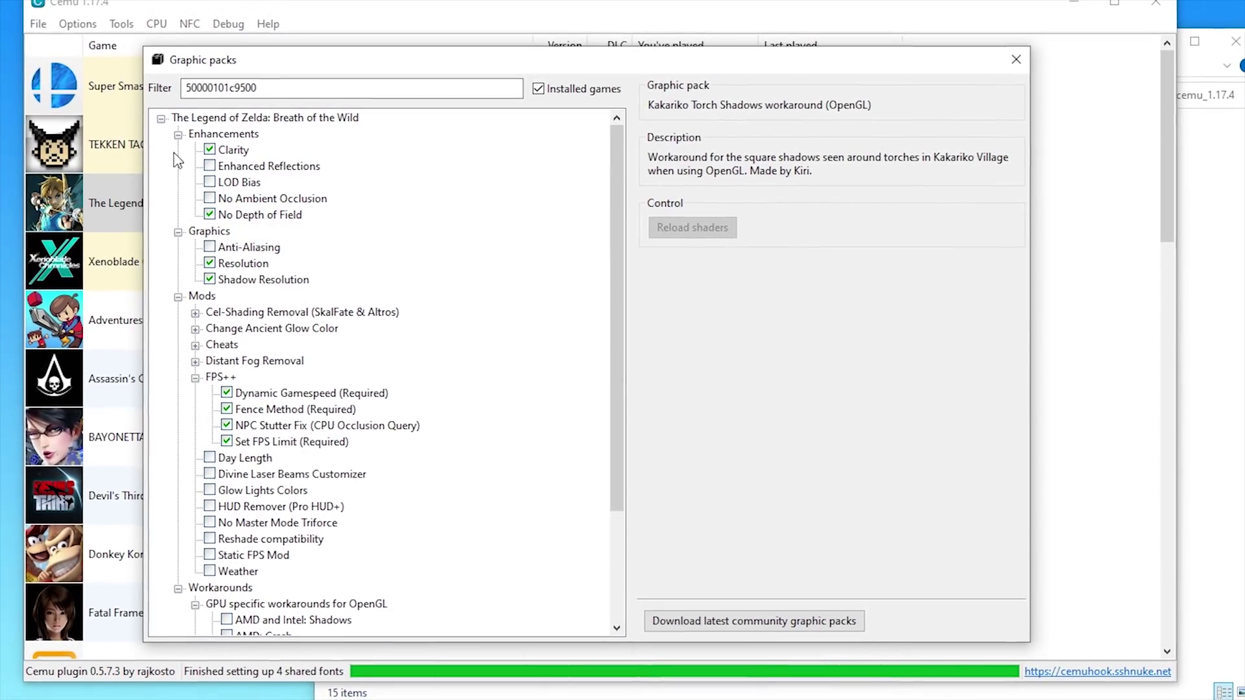
{"action": "left_click", "coordinate": [177, 134]}
{"action": "left_click", "coordinate": [177, 150]}
{"action": "left_click", "coordinate": [178, 166]}
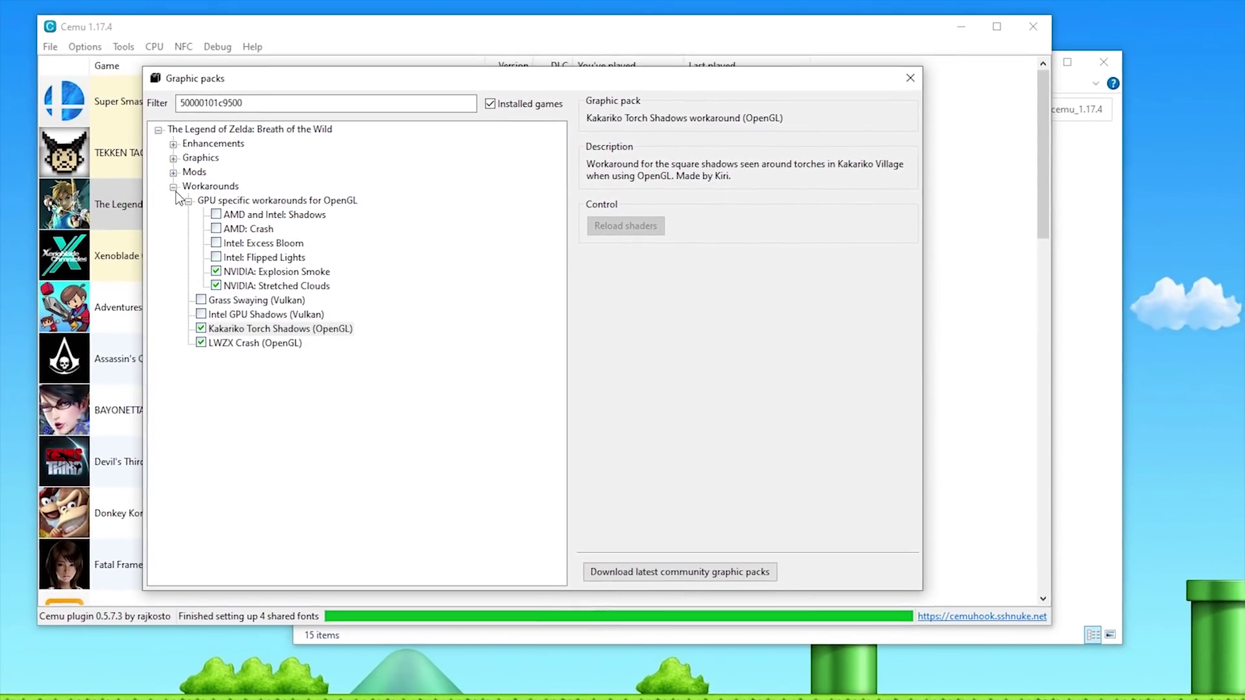
{"action": "left_click", "coordinate": [173, 187]}
{"action": "left_click", "coordinate": [909, 78]}
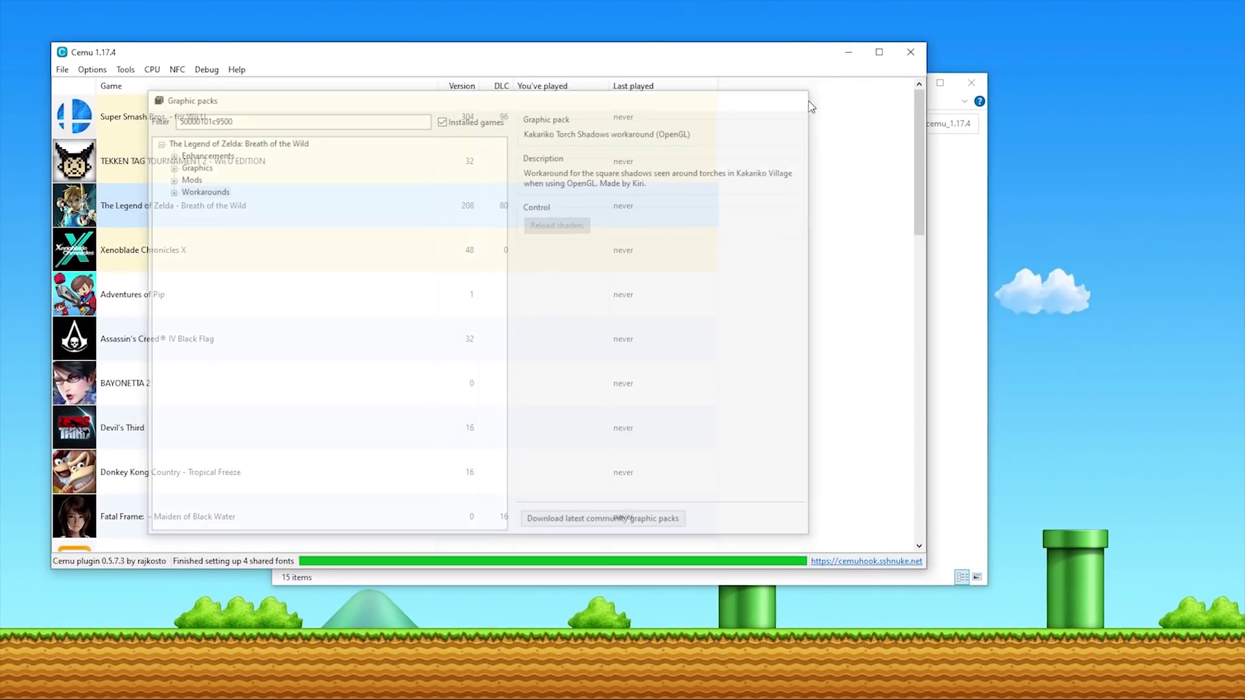
- In the graphic packs for Xenoblade Chronicles X, enable Resolution with the 1920x1080 (HD) preset and the 60FPS mod
{"action": "right_click", "coordinate": [136, 253]}
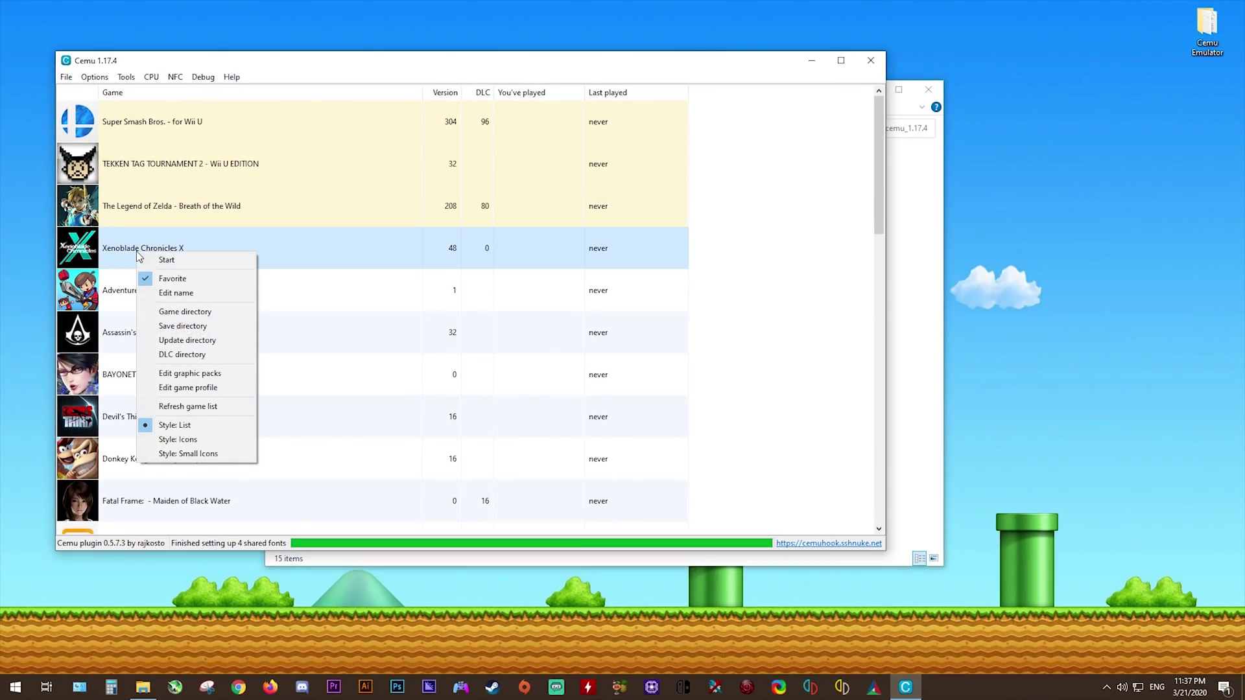
{"action": "left_click", "coordinate": [190, 373]}
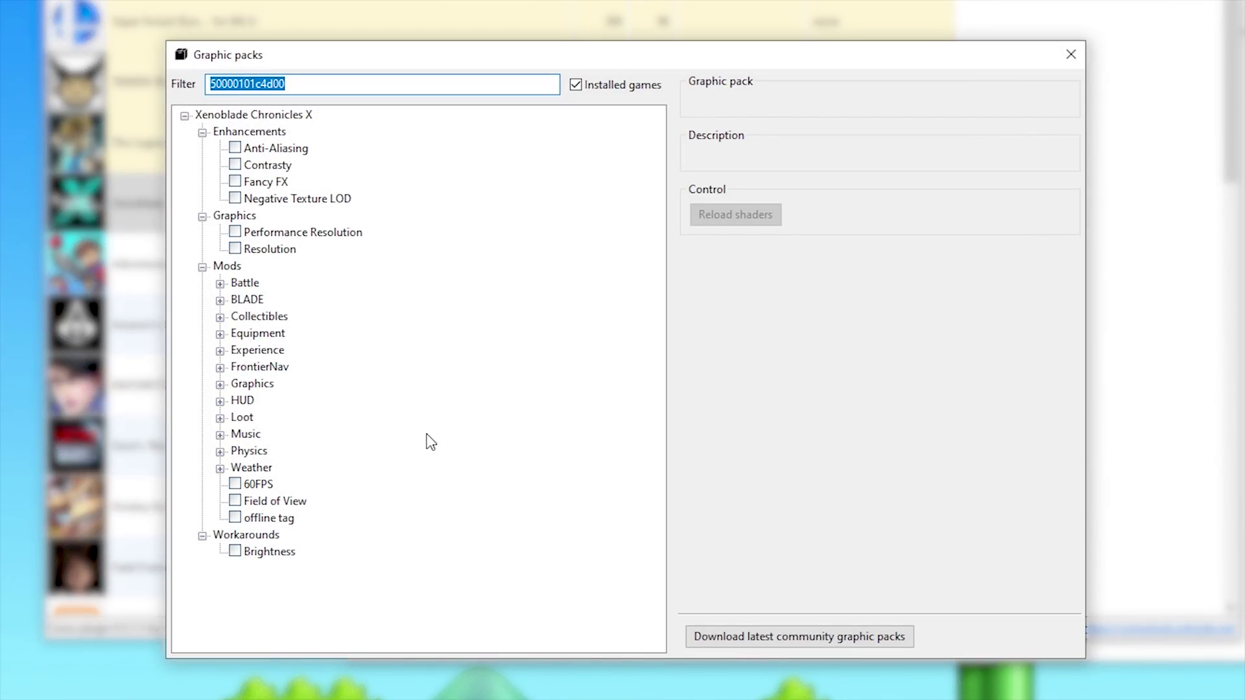
{"action": "left_click", "coordinate": [235, 249]}
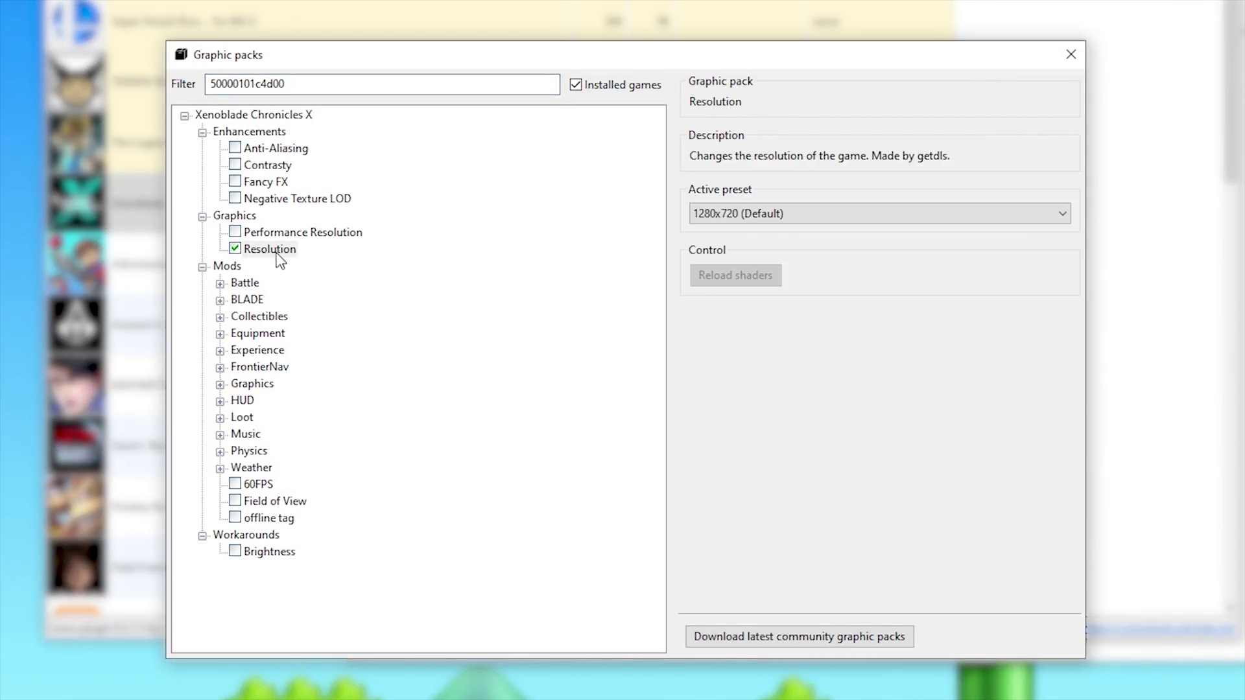
{"action": "left_click", "coordinate": [905, 213]}
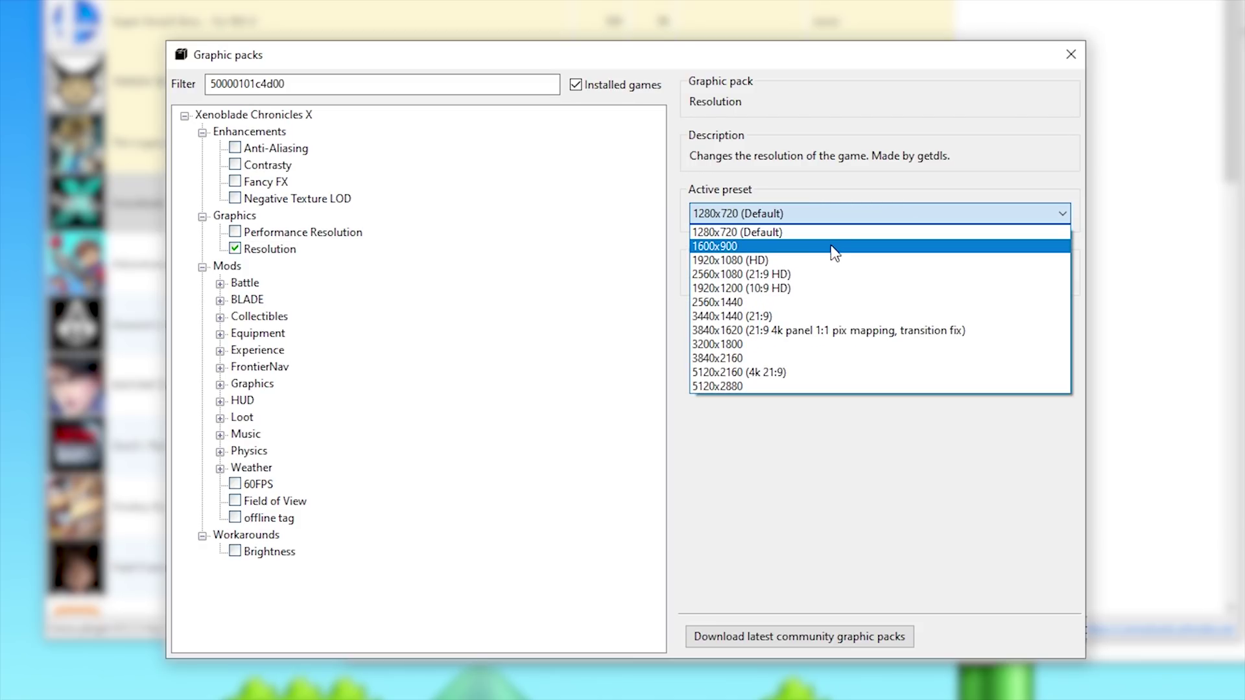
{"action": "left_click", "coordinate": [788, 262]}
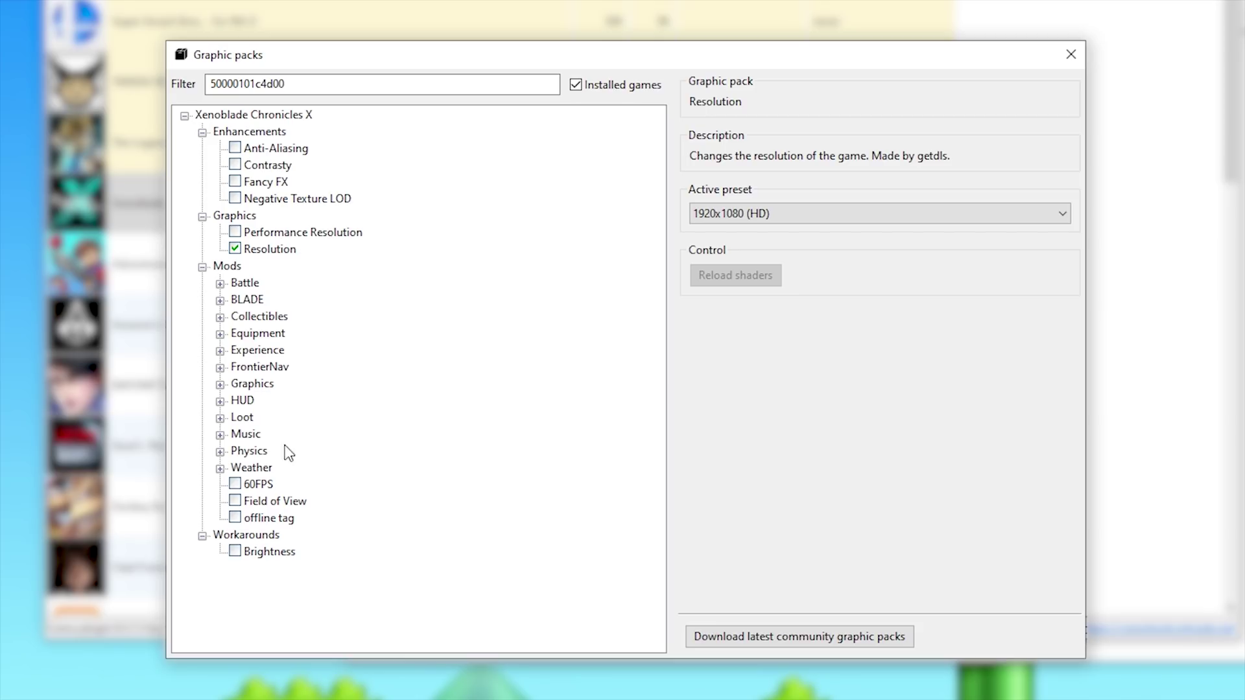
{"action": "left_click", "coordinate": [235, 483]}
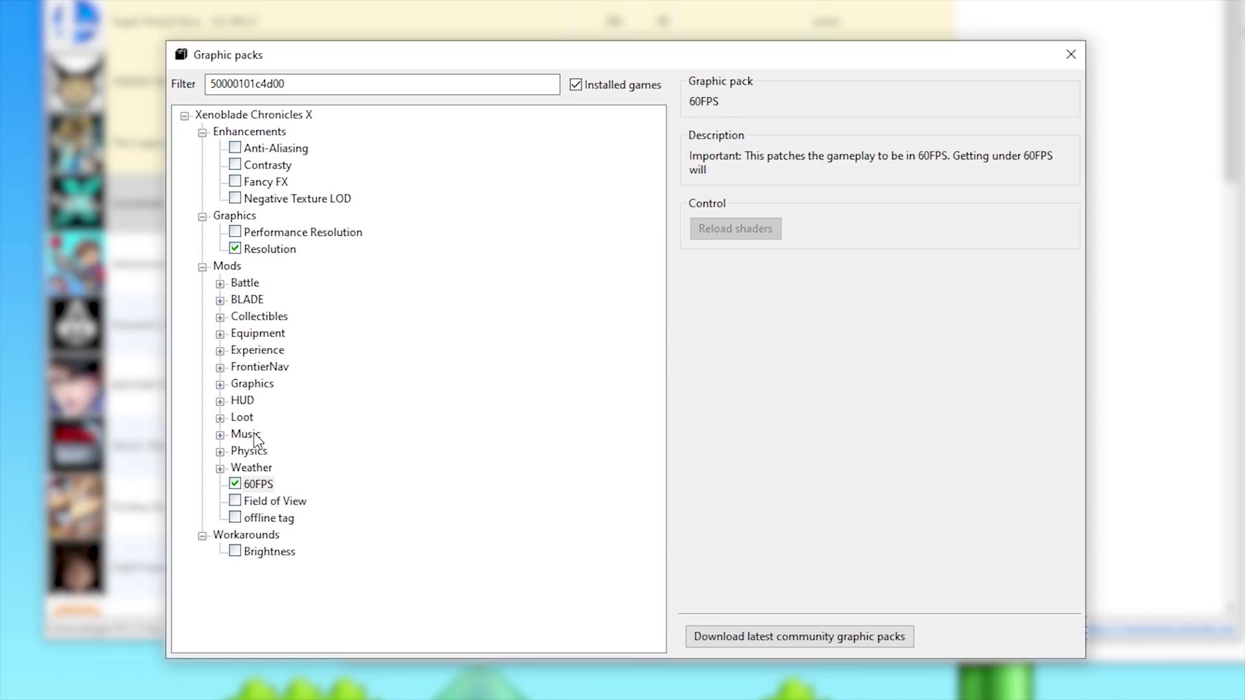
{"action": "left_click", "coordinate": [287, 551]}
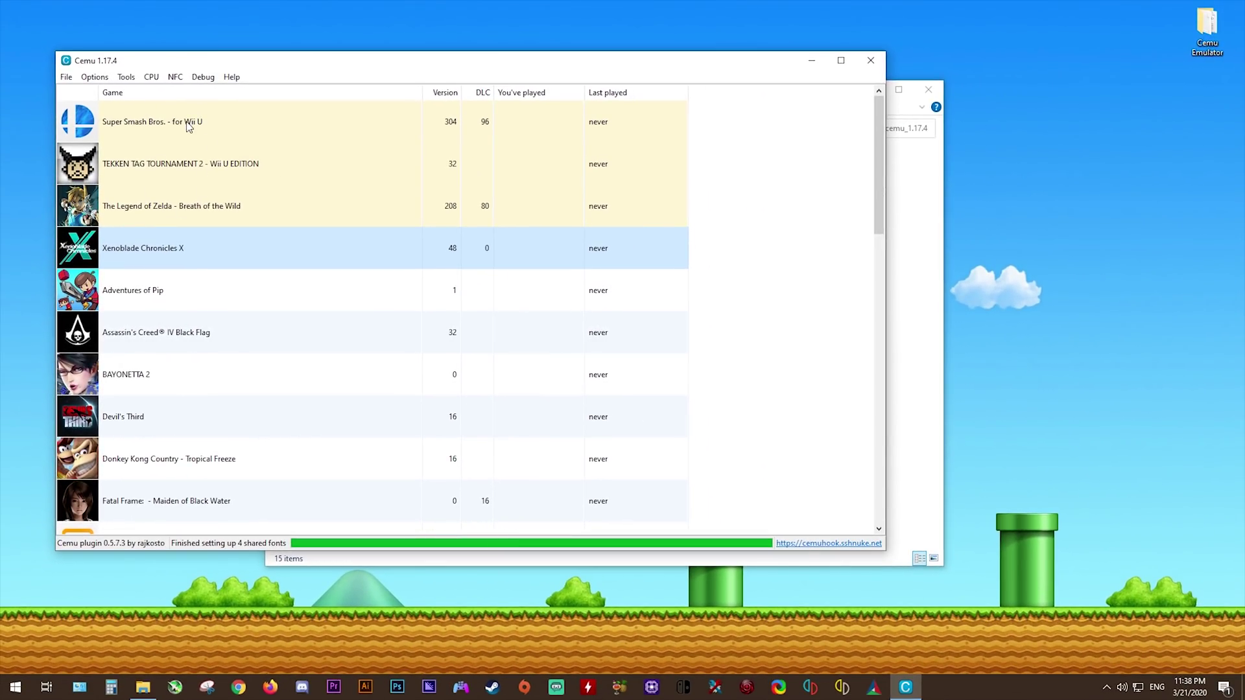
- In the Super Smash Bros. for Wii U game profile, set the CPU mode to Triplecore-Recompiler and the thread quantum to 100000 cycles
{"action": "right_click", "coordinate": [188, 127]}
{"action": "left_click", "coordinate": [242, 259]}
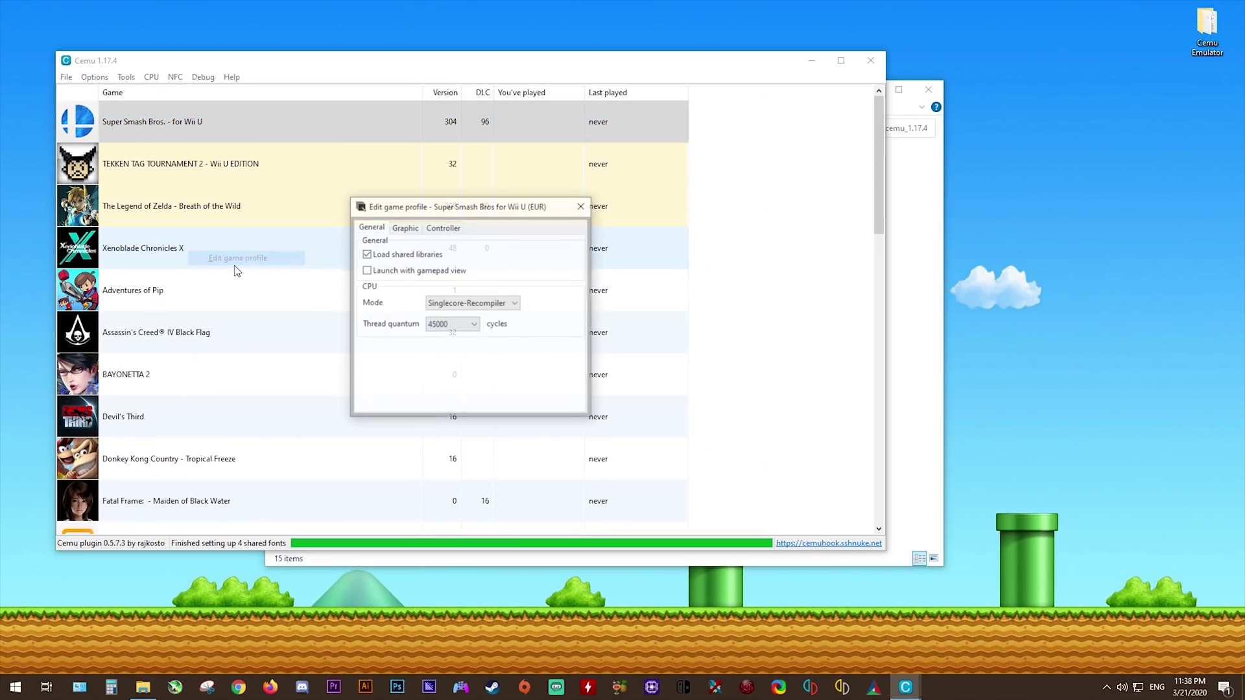
{"action": "left_click", "coordinate": [473, 303]}
{"action": "left_click", "coordinate": [475, 333]}
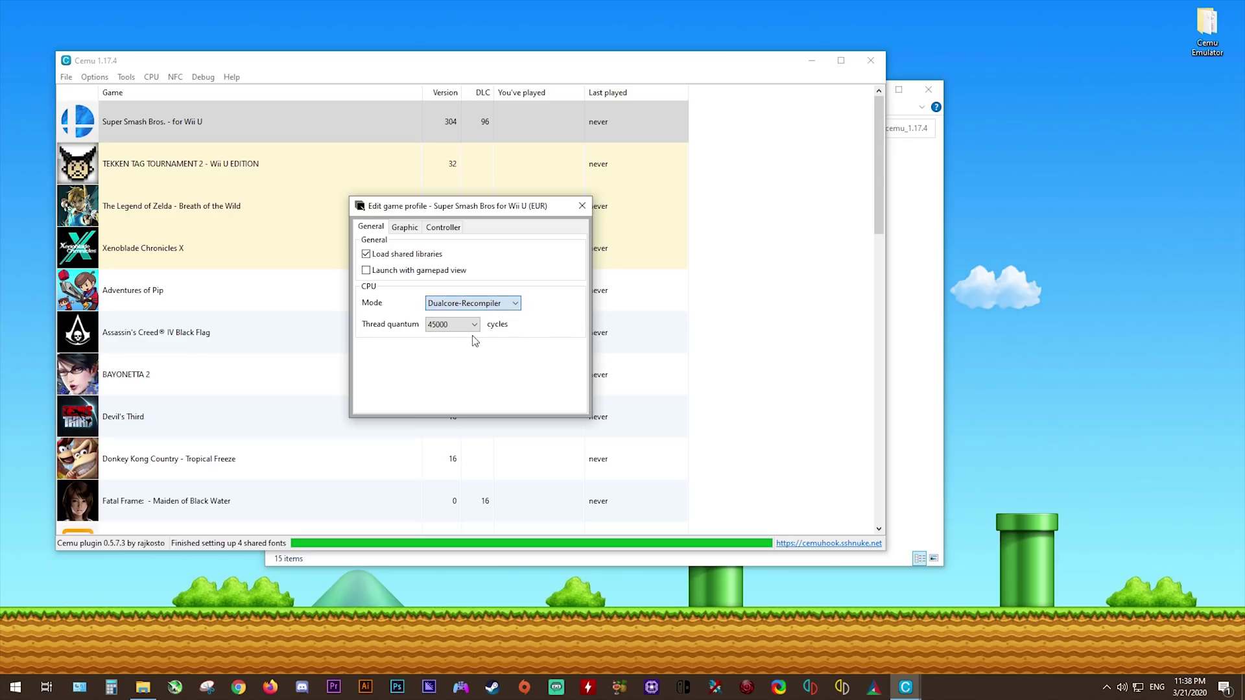
{"action": "left_click", "coordinate": [454, 325]}
{"action": "left_click", "coordinate": [460, 366]}
{"action": "left_click", "coordinate": [470, 303]}
{"action": "left_click", "coordinate": [457, 344]}
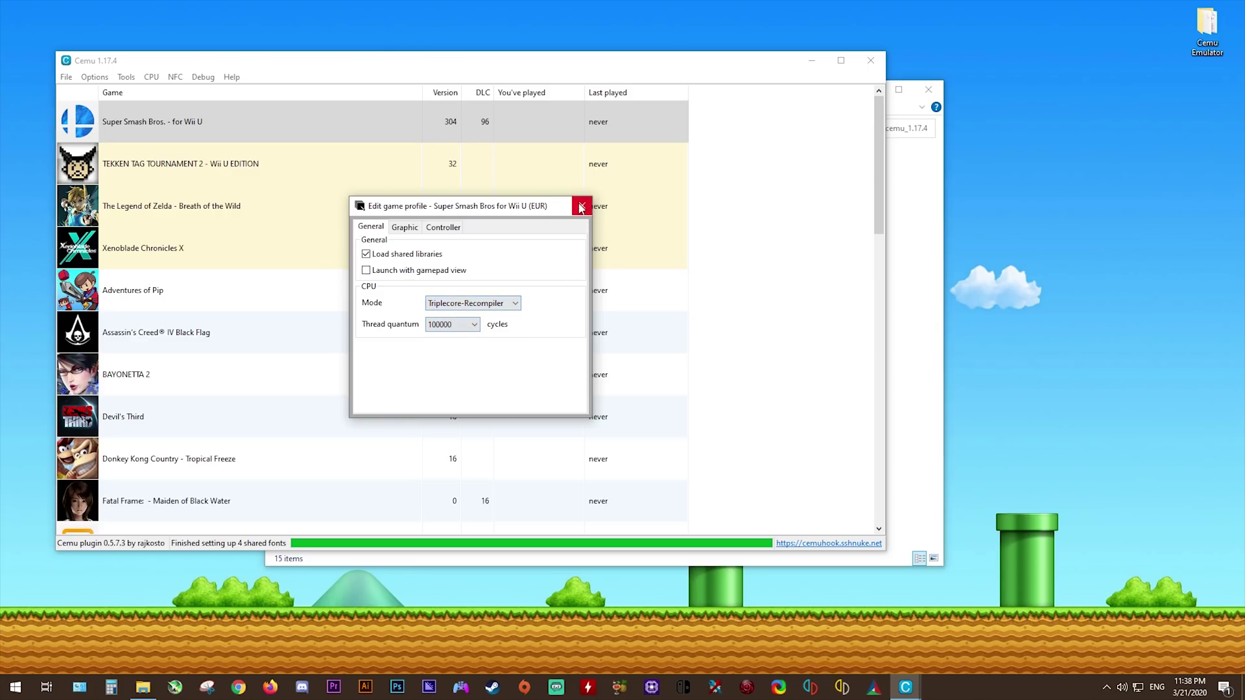
{"action": "left_click", "coordinate": [580, 207]}
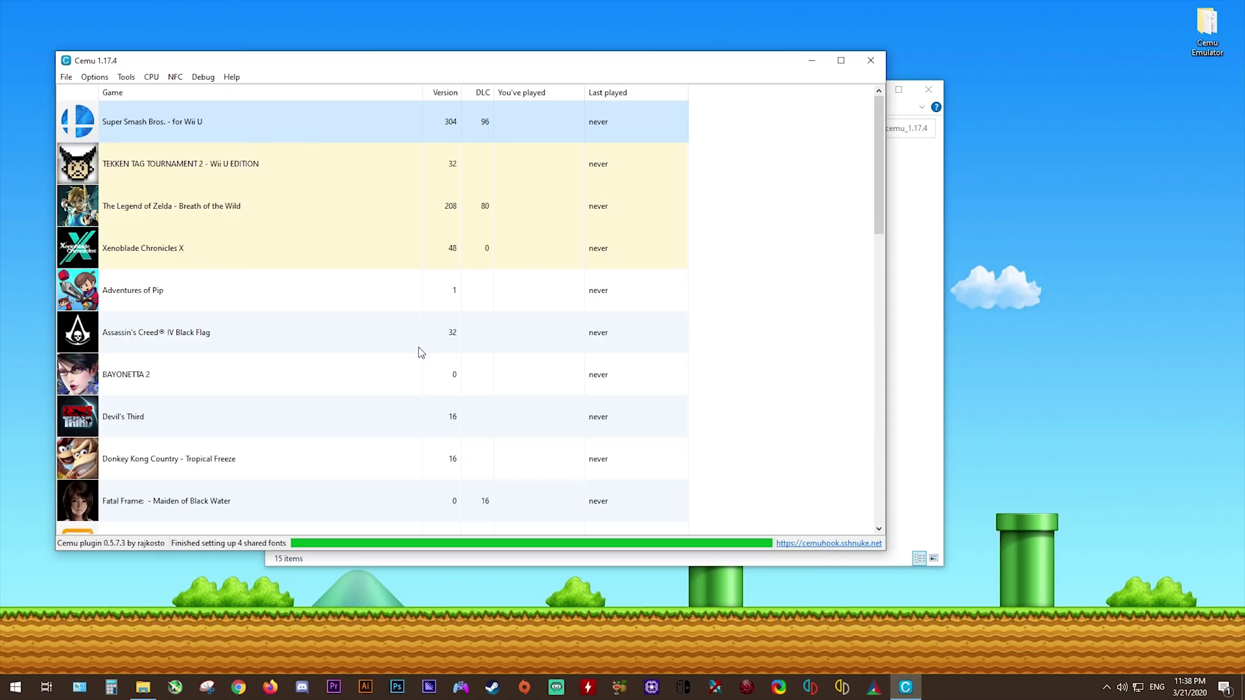
- In the input settings, make Controller 1 emulate the Wii U Gamepad through XInput, using the device Controller 1
{"action": "left_click", "coordinate": [101, 78]}
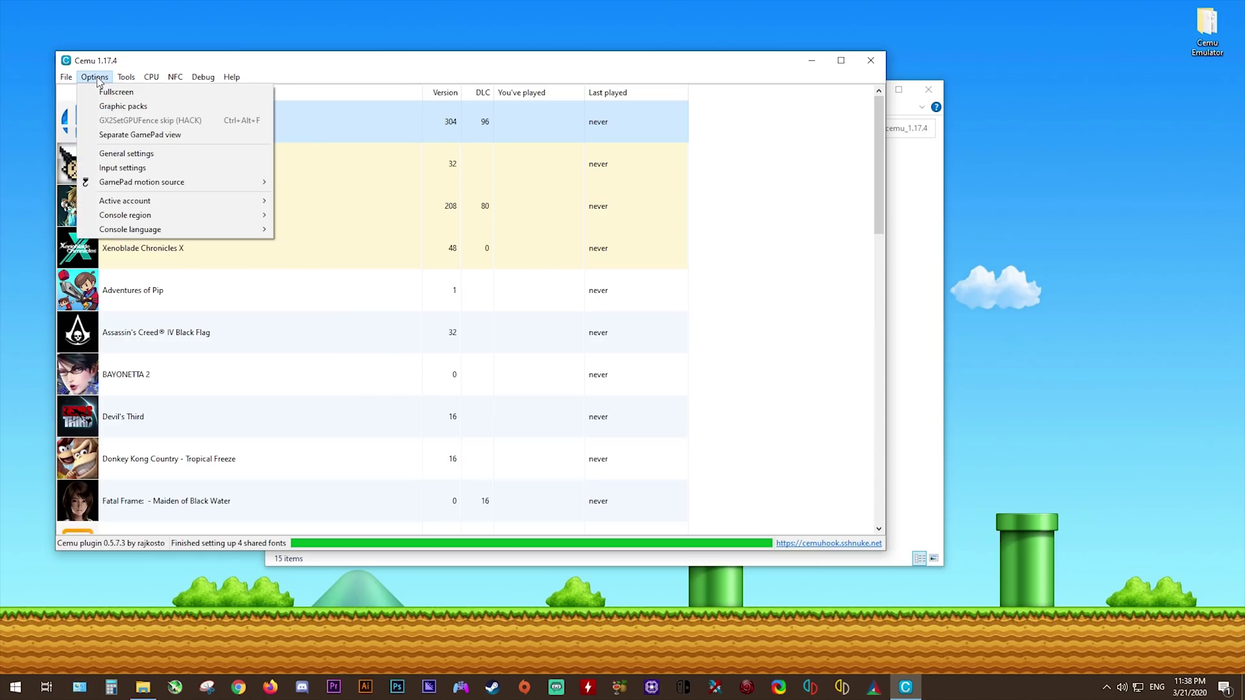
{"action": "left_click", "coordinate": [122, 168]}
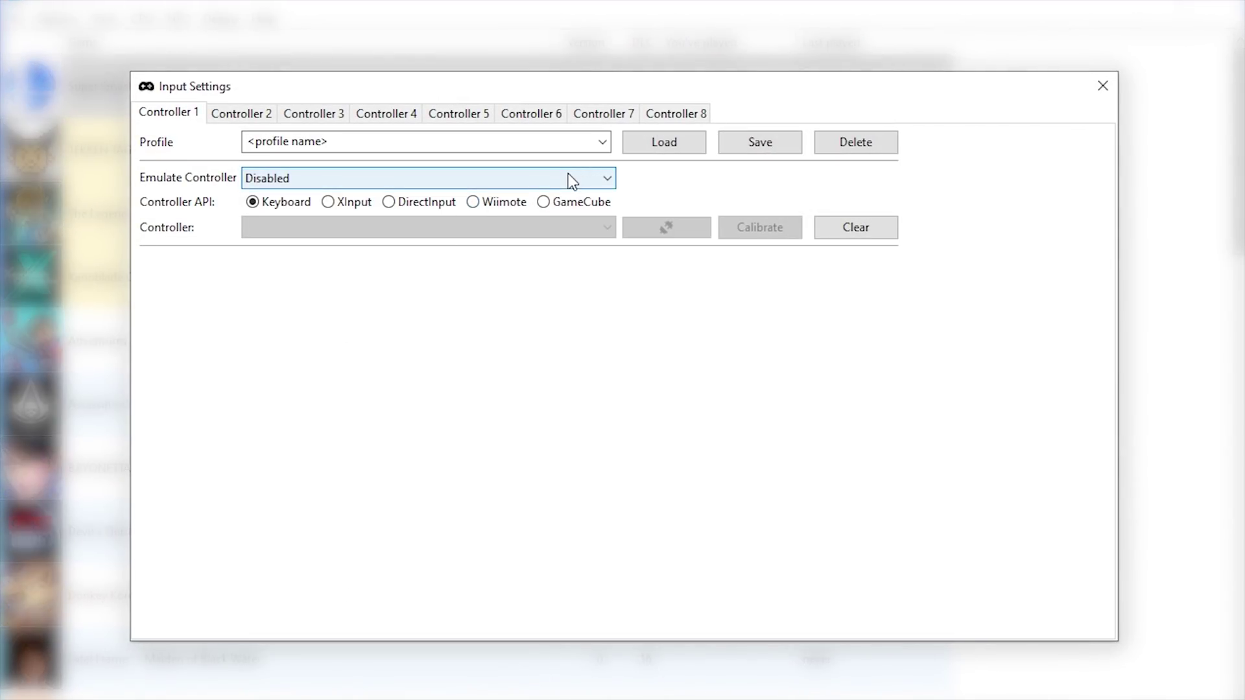
{"action": "left_click", "coordinate": [571, 181]}
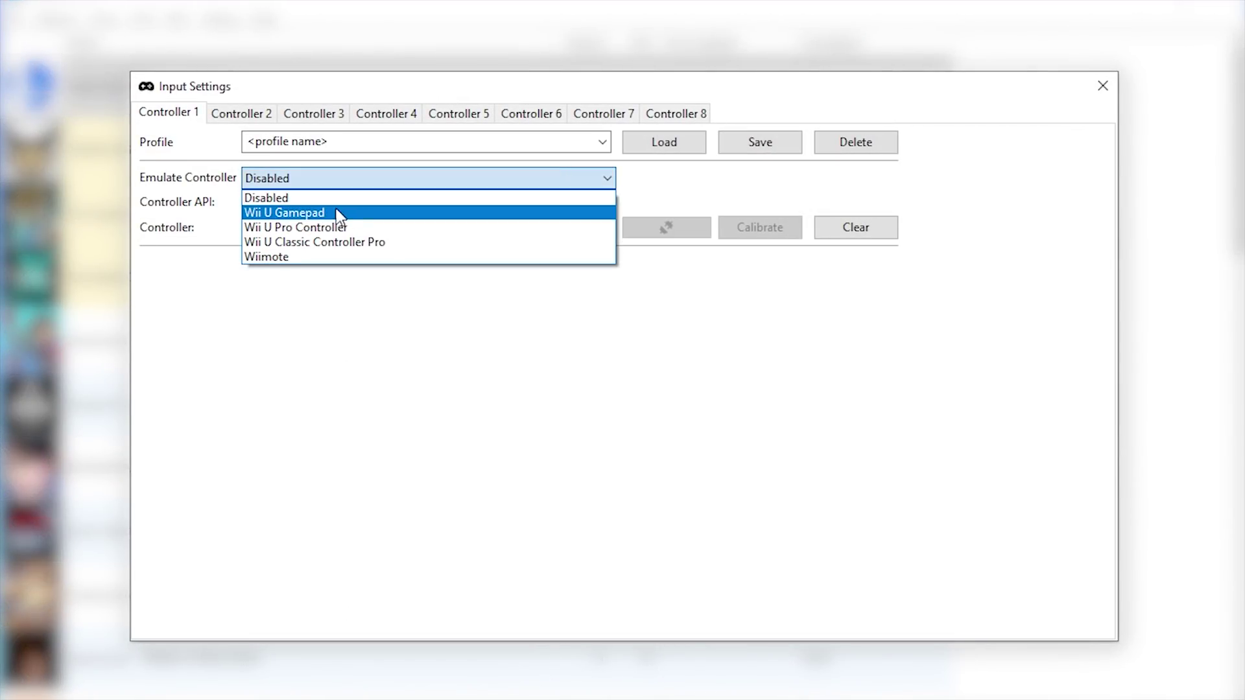
{"action": "left_click", "coordinate": [329, 210]}
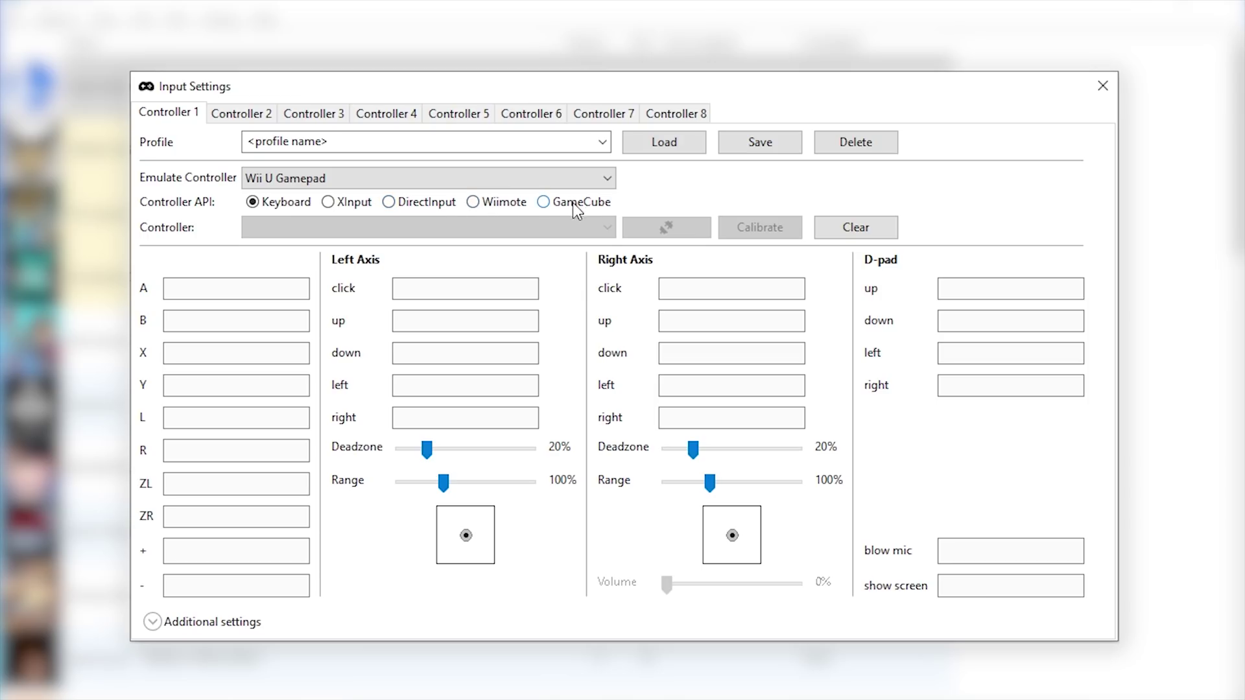
{"action": "left_click", "coordinate": [330, 202]}
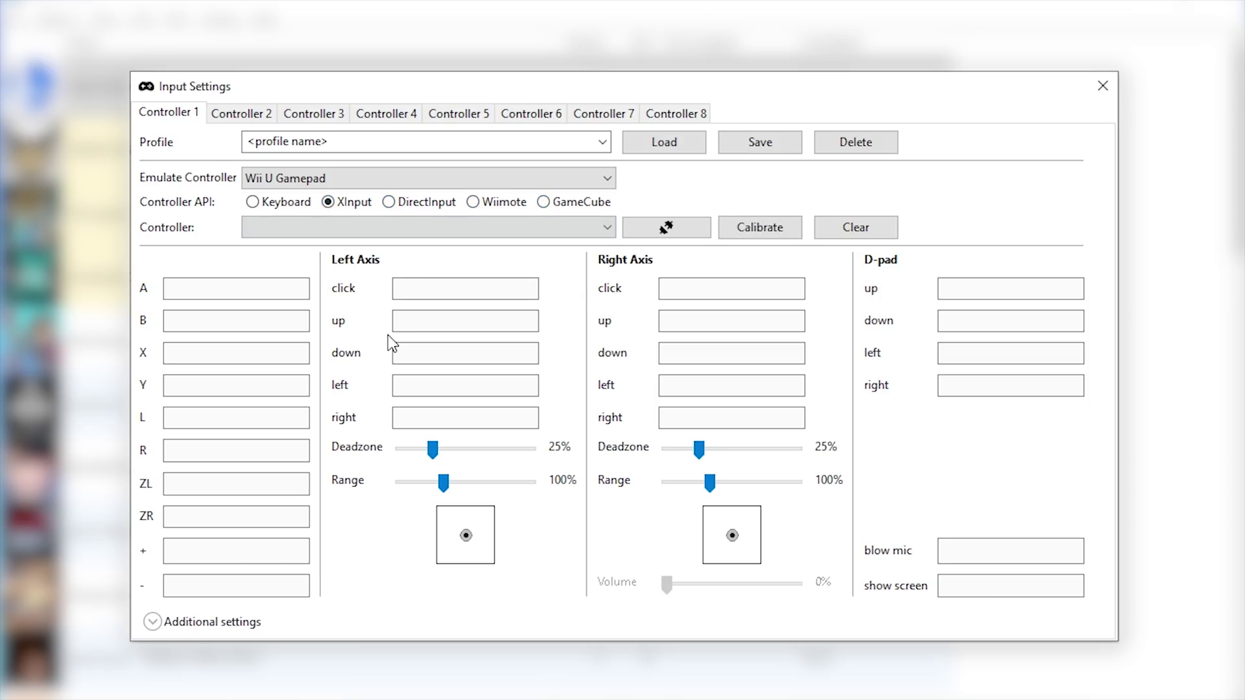
{"action": "left_click", "coordinate": [473, 227]}
{"action": "left_click", "coordinate": [374, 247]}
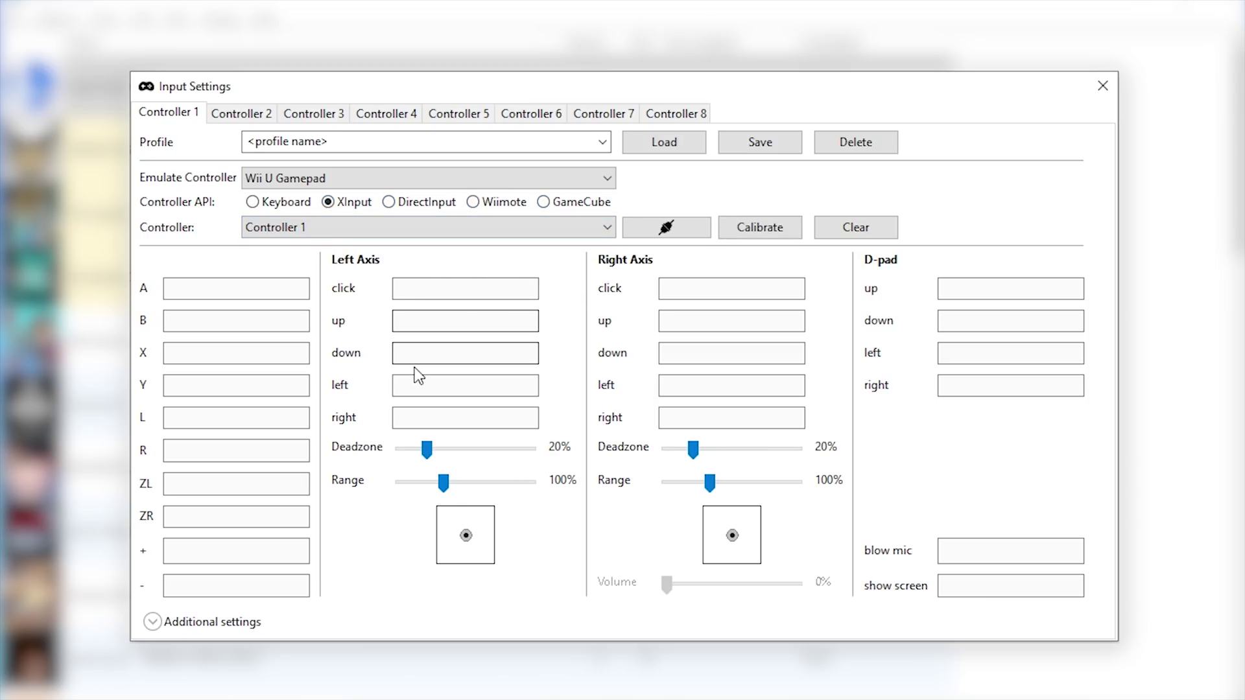
- Map the gamepad's buttons, both axes and D-pad to the matching controller inputs, and assign F to blow mic
{"action": "left_click", "coordinate": [258, 288]}
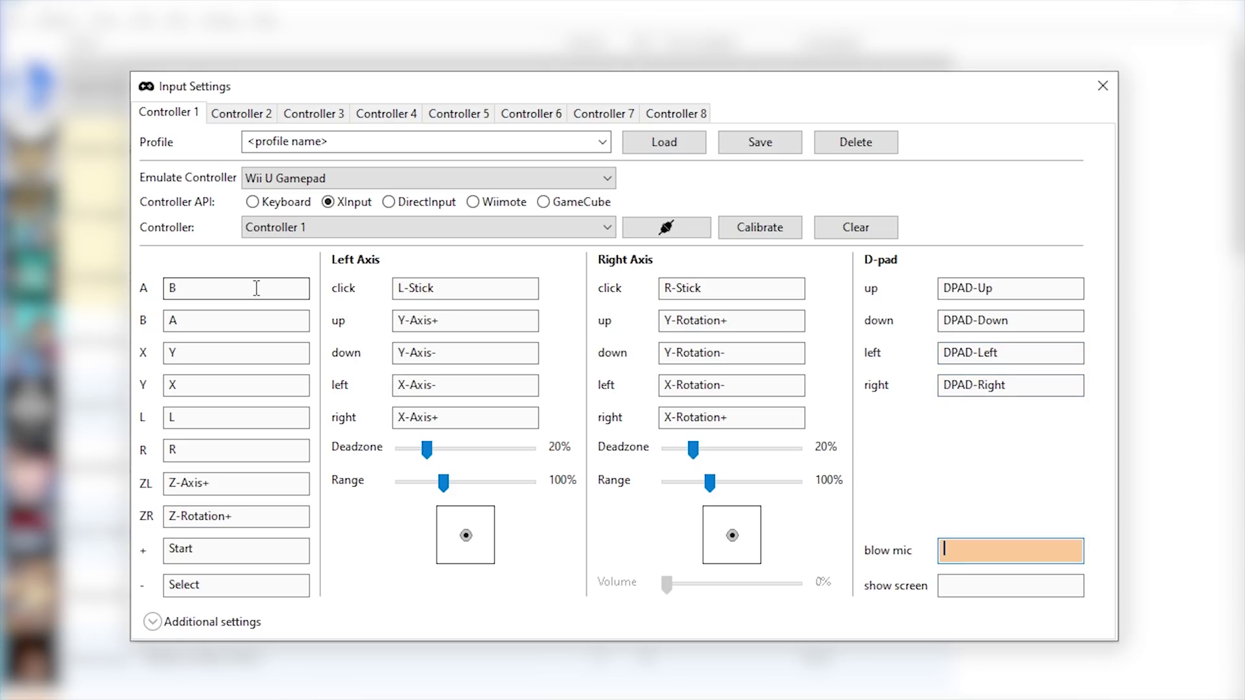
{"action": "key", "text": "f"}
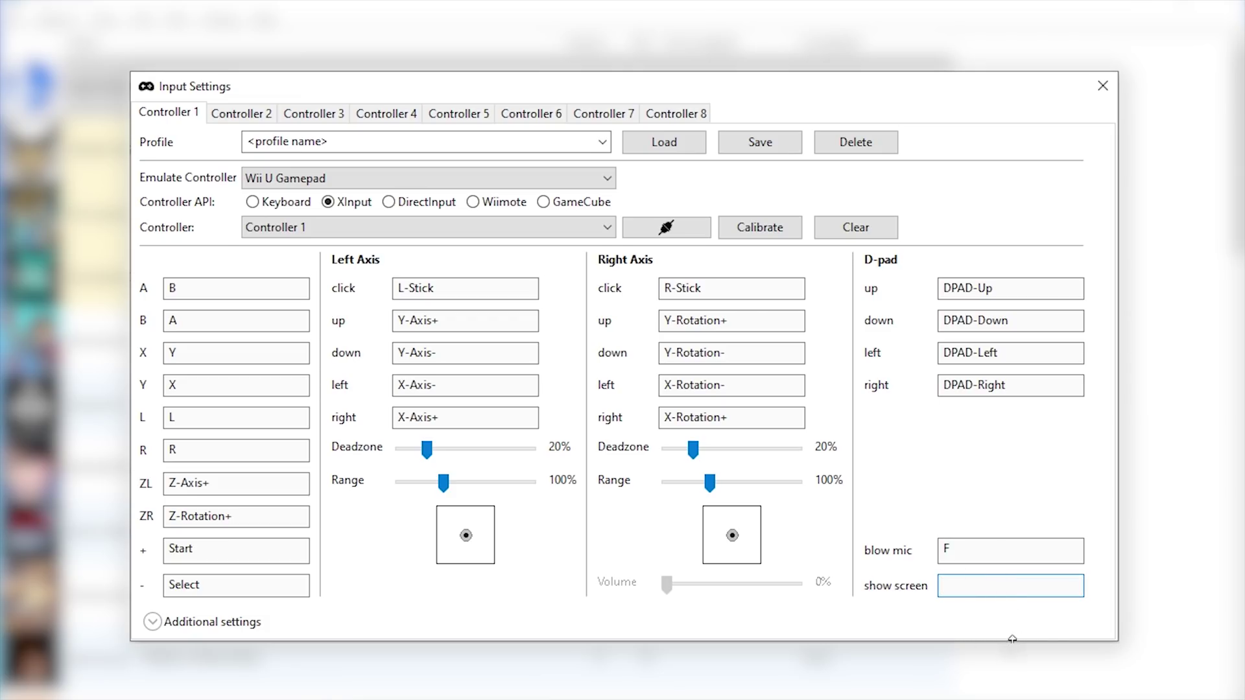
- Try the rumble slider, leaving it at 0%, and set the left and right axis deadzones to 10%
{"action": "left_click", "coordinate": [153, 623]}
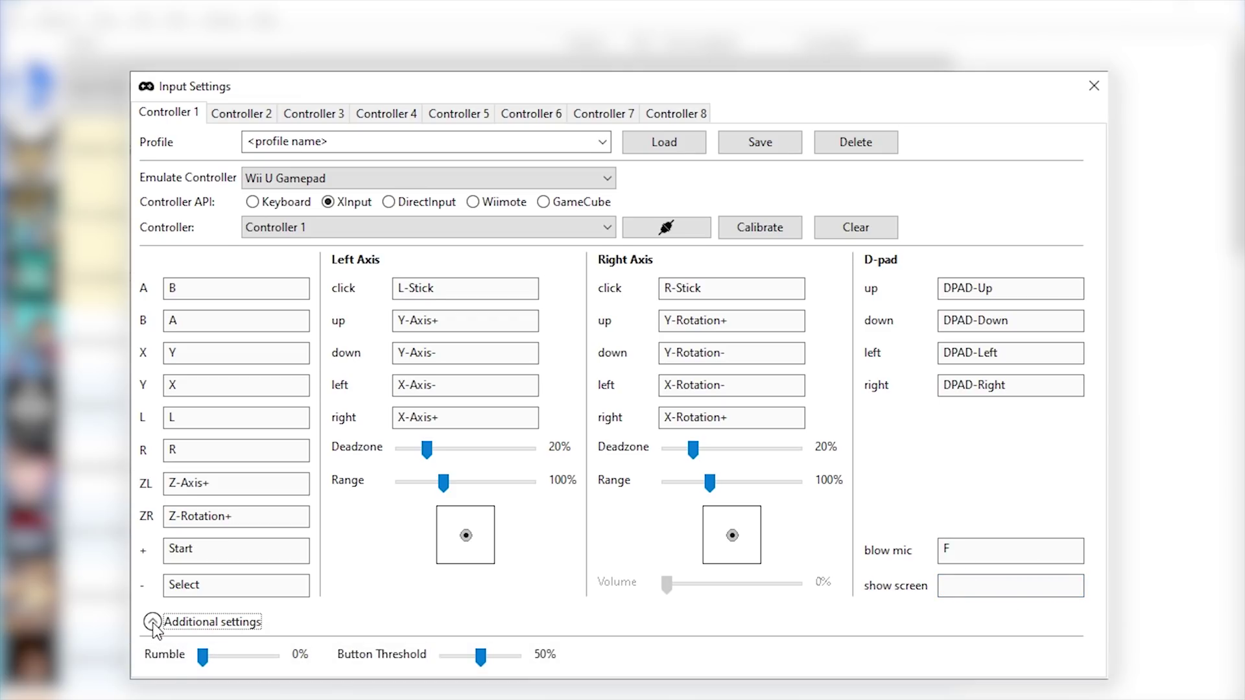
{"action": "left_click", "coordinate": [206, 662]}
{"action": "mouse_move", "coordinate": [228, 659]}
{"action": "left_mouse_down"}
{"action": "mouse_move", "coordinate": [256, 659]}
{"action": "mouse_move", "coordinate": [208, 661]}
{"action": "left_mouse_up"}
{"action": "left_click_drag", "start_coordinate": [430, 452], "coordinate": [444, 453]}
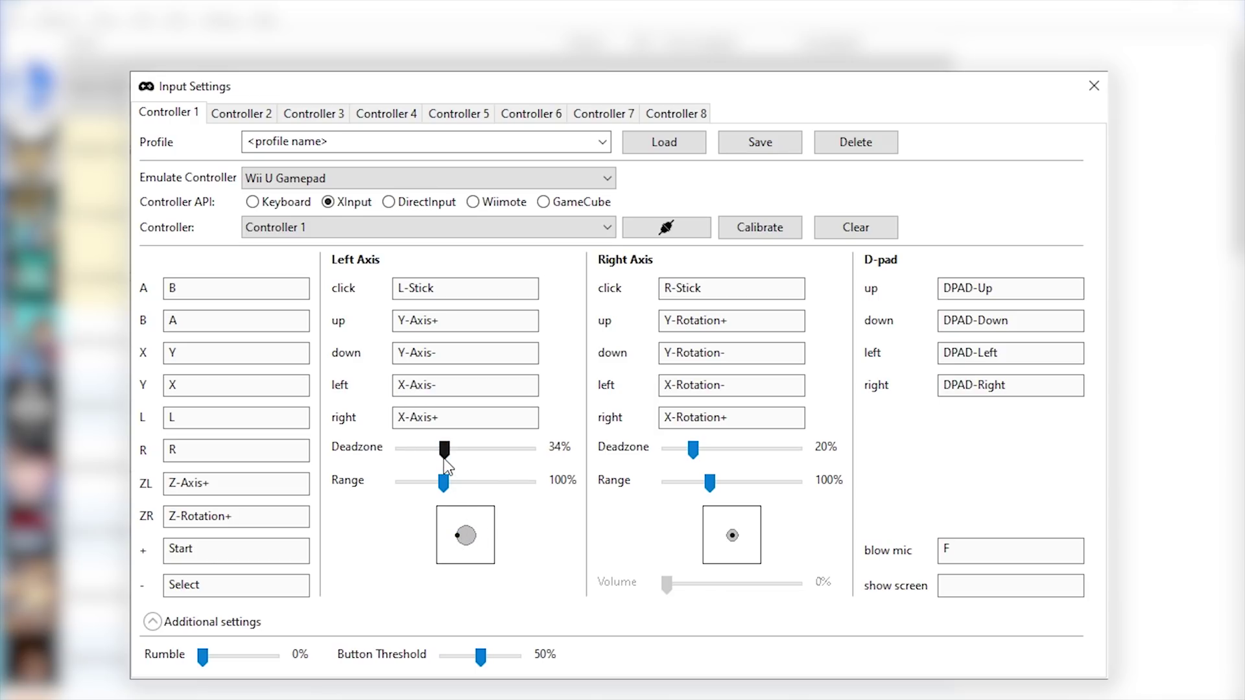
{"action": "left_click_drag", "start_coordinate": [443, 458], "coordinate": [412, 457]}
{"action": "left_click_drag", "start_coordinate": [692, 451], "coordinate": [681, 453]}
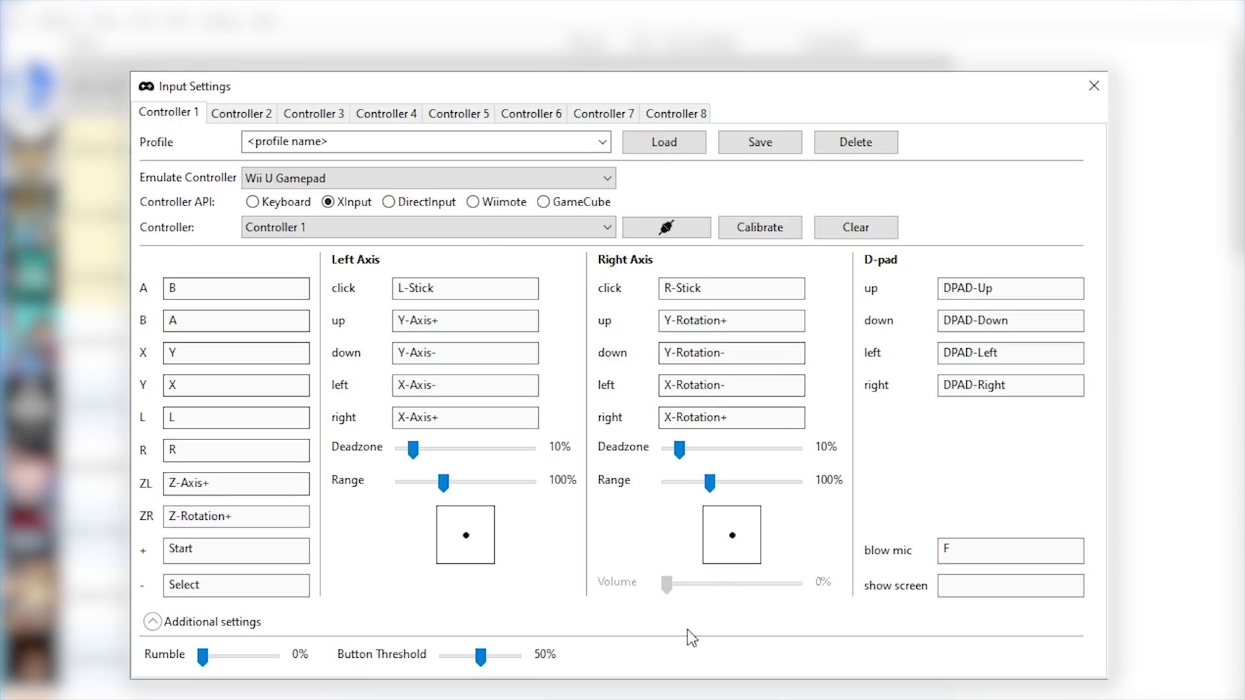
- Save the controller configuration as the profile "pad 1" and load that profile for Controller 1
{"action": "left_click", "coordinate": [406, 141]}
{"action": "type", "text": "pad 1"}
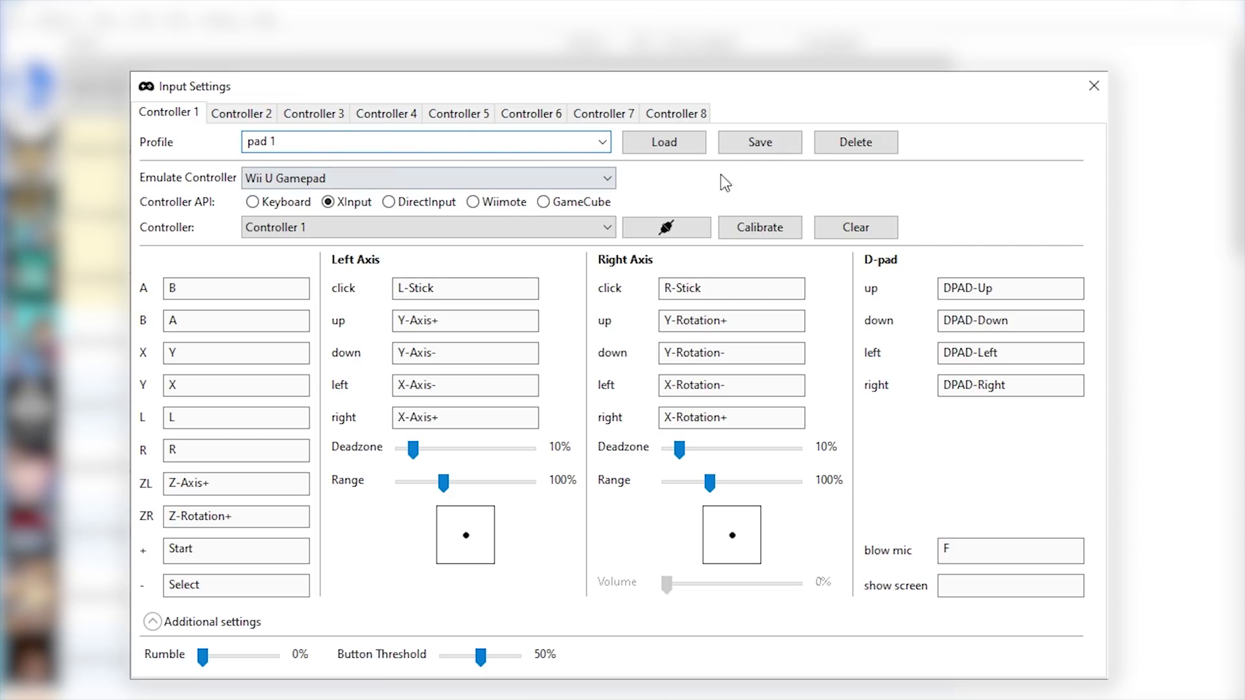
{"action": "left_click", "coordinate": [775, 144]}
{"action": "left_click", "coordinate": [603, 142]}
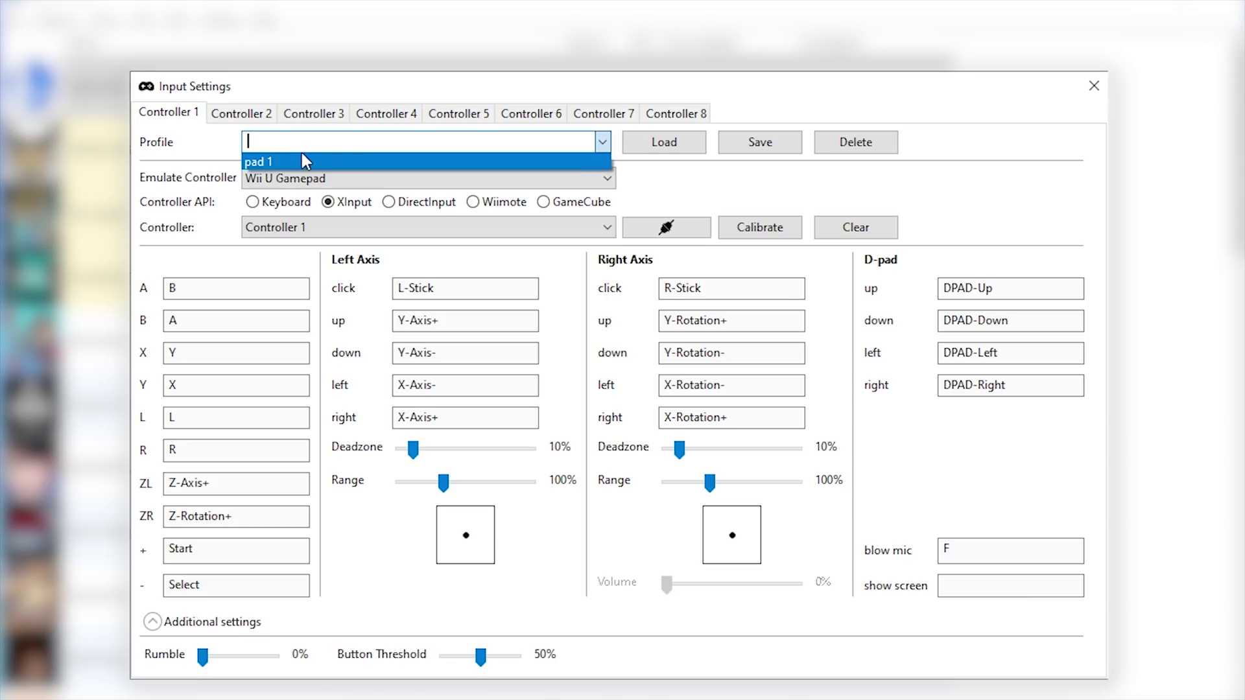
{"action": "left_click", "coordinate": [263, 162]}
{"action": "left_click", "coordinate": [664, 142]}
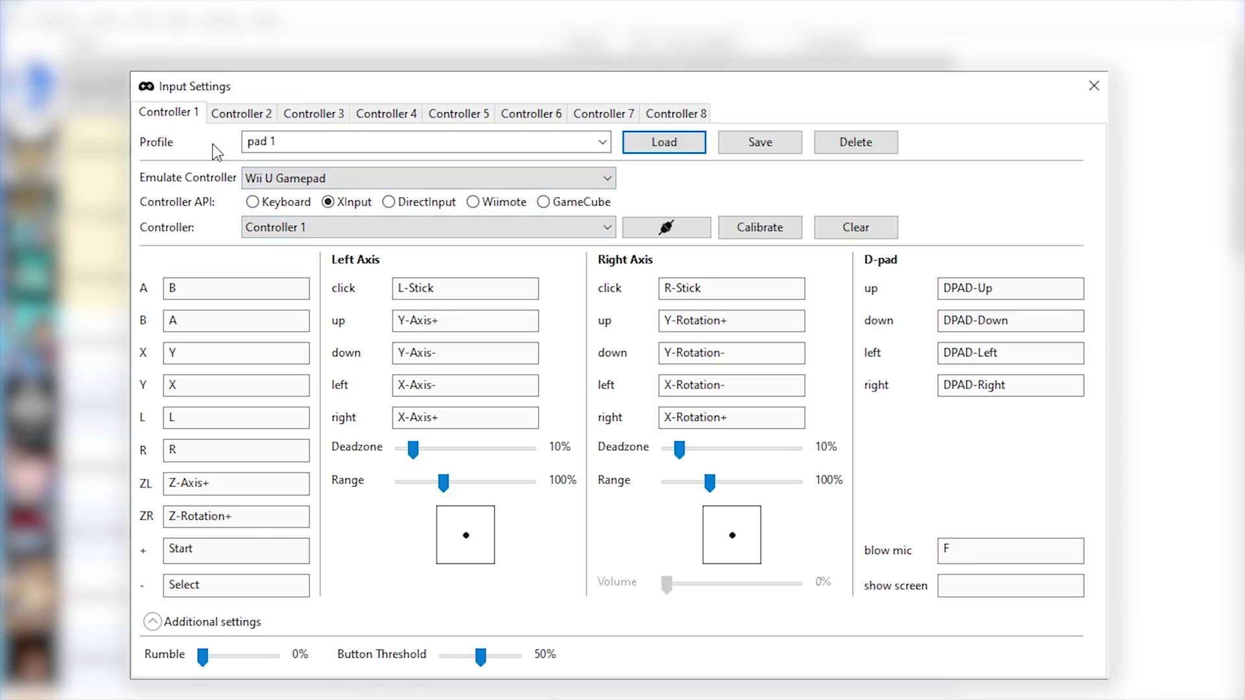
- Set Controller 2 to emulate the Wii U Pro Controller, compare it with Controller 1, and close the input settings
{"action": "left_click", "coordinate": [246, 116]}
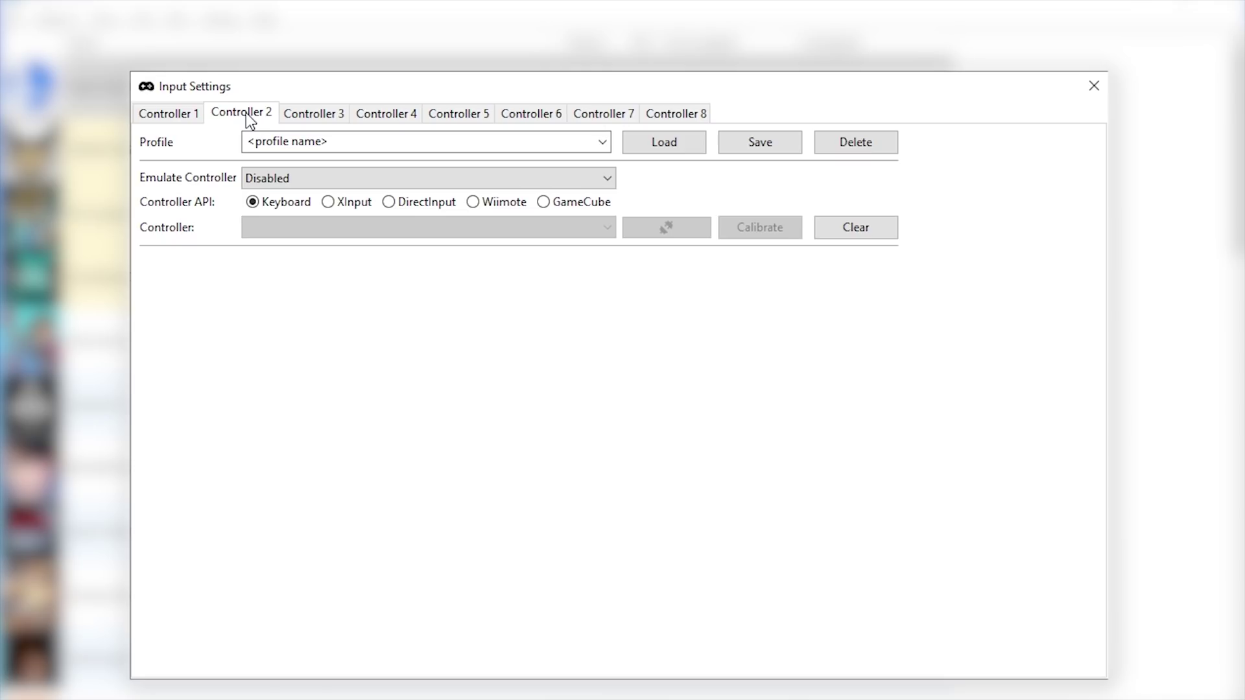
{"action": "left_click", "coordinate": [356, 181]}
{"action": "left_click", "coordinate": [356, 228]}
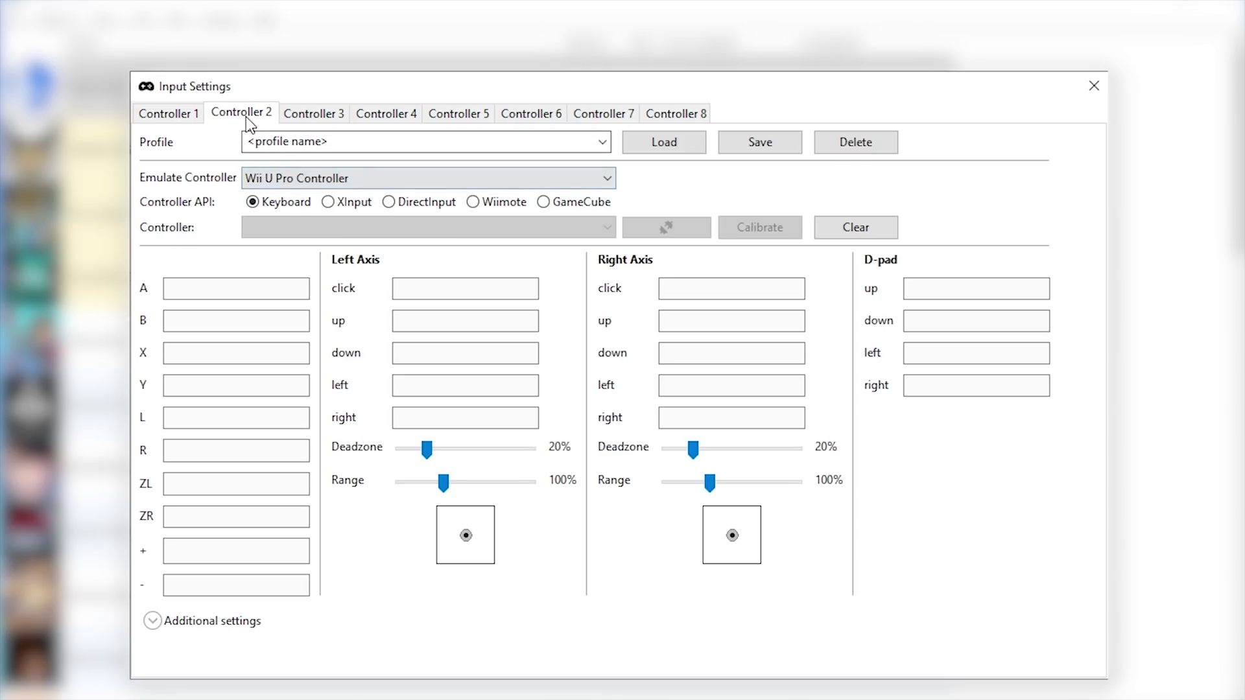
{"action": "left_click", "coordinate": [188, 114]}
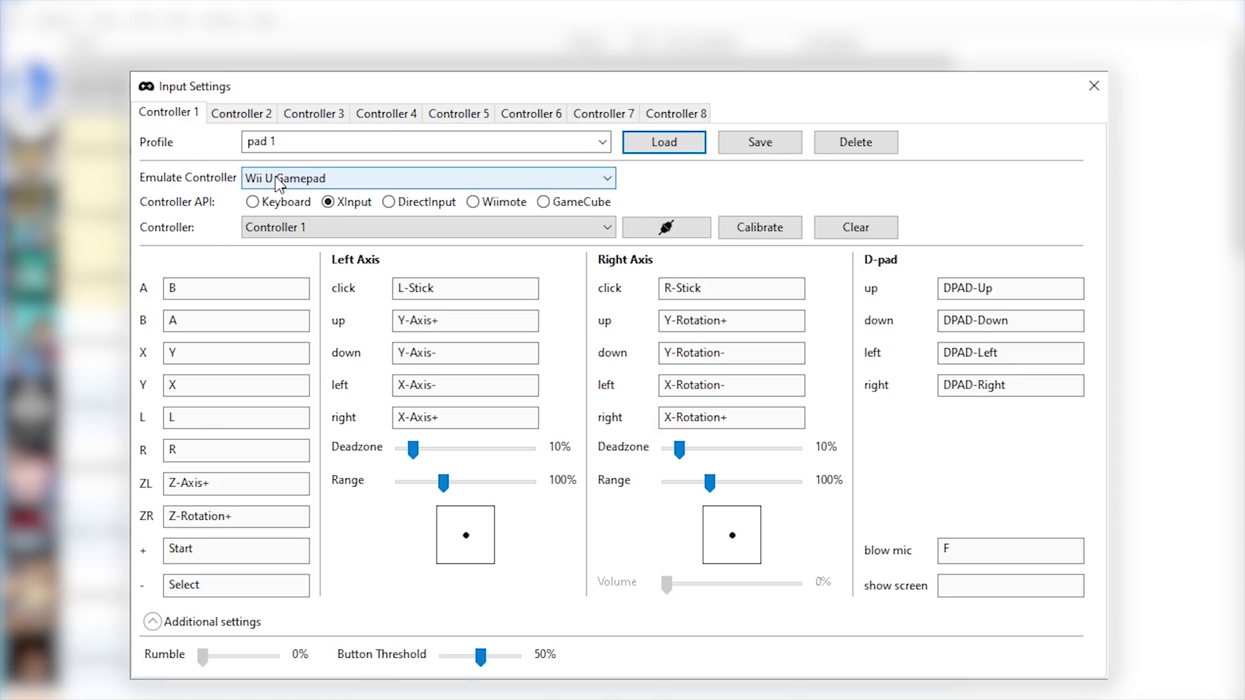
{"action": "left_click", "coordinate": [242, 116]}
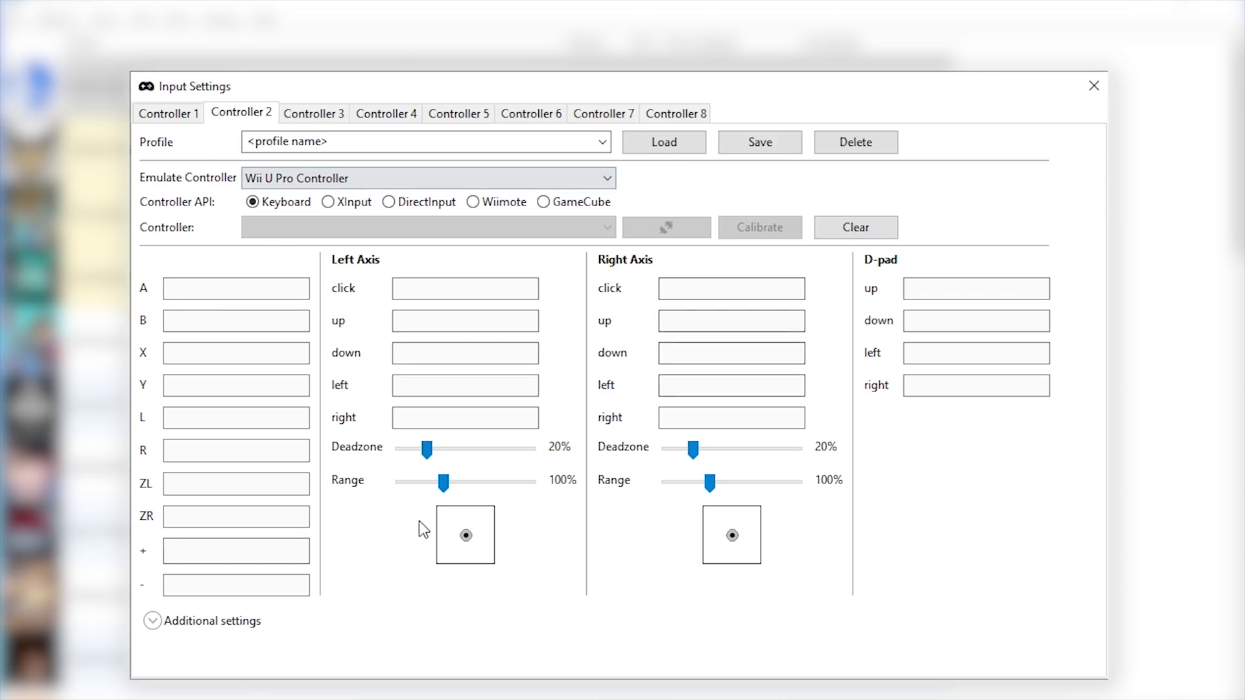
{"action": "left_click", "coordinate": [1094, 86]}
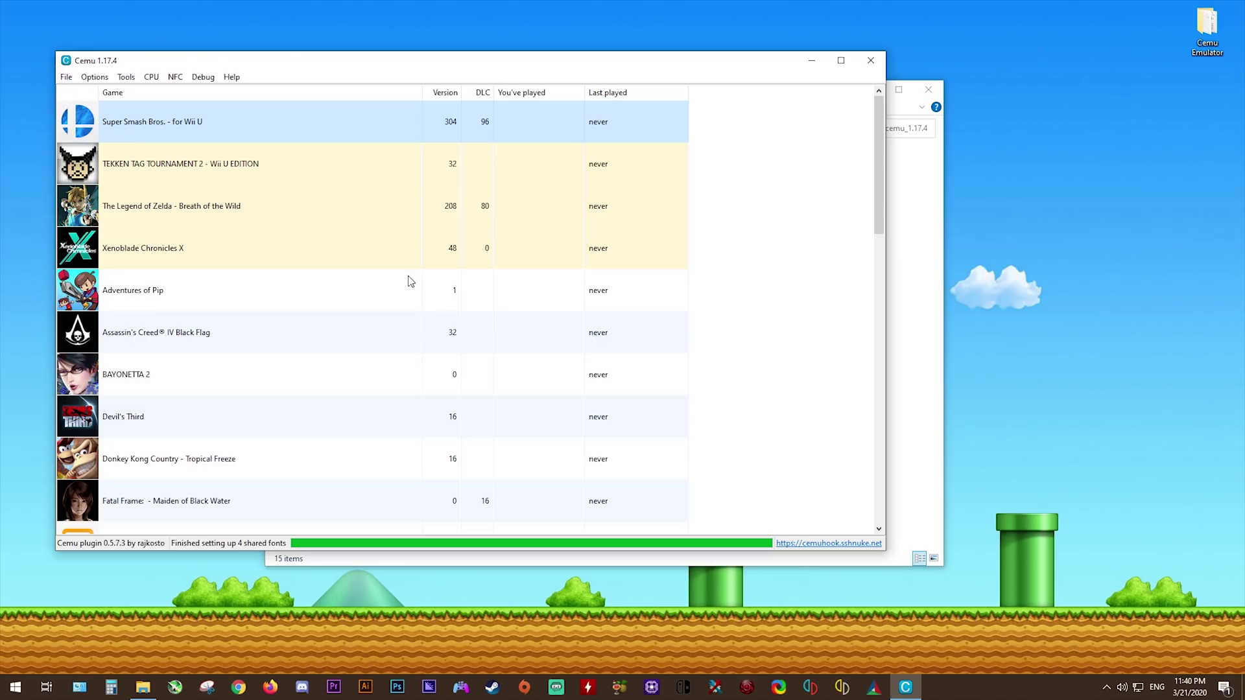
- Set the custom timer to QPC and the MM timer accuracy to 1ms in the debug options
{"action": "left_click", "coordinate": [205, 79]}
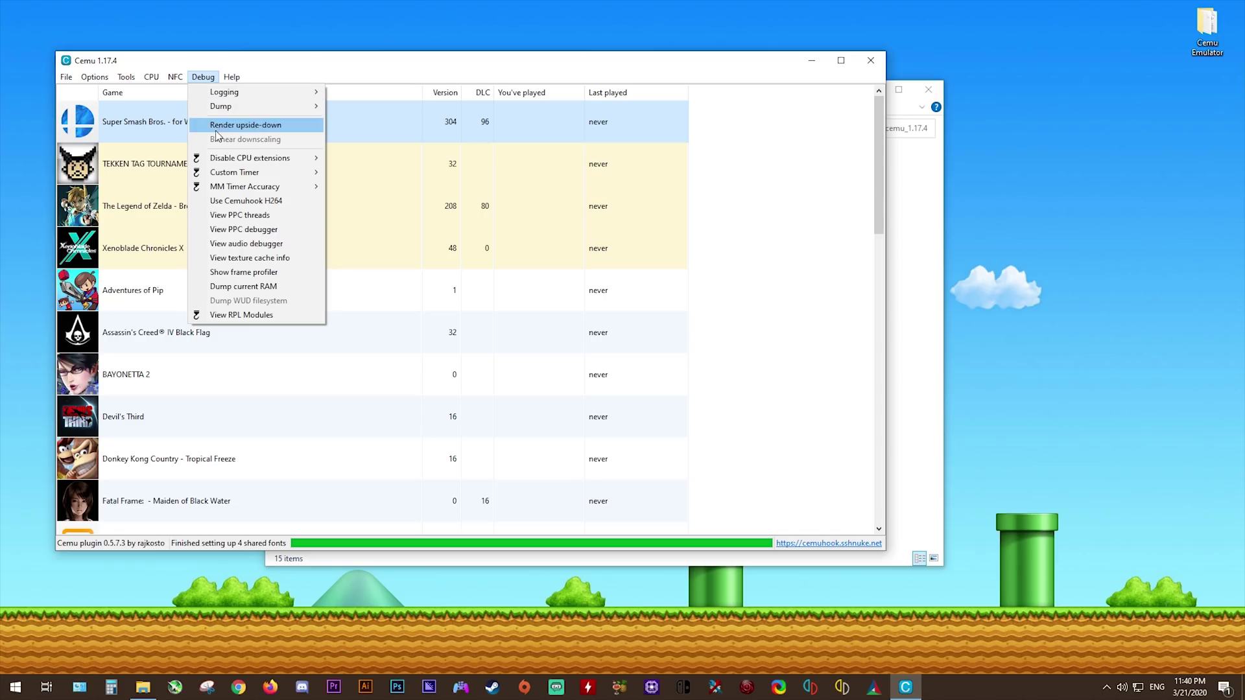
{"action": "mouse_move", "coordinate": [282, 175]}
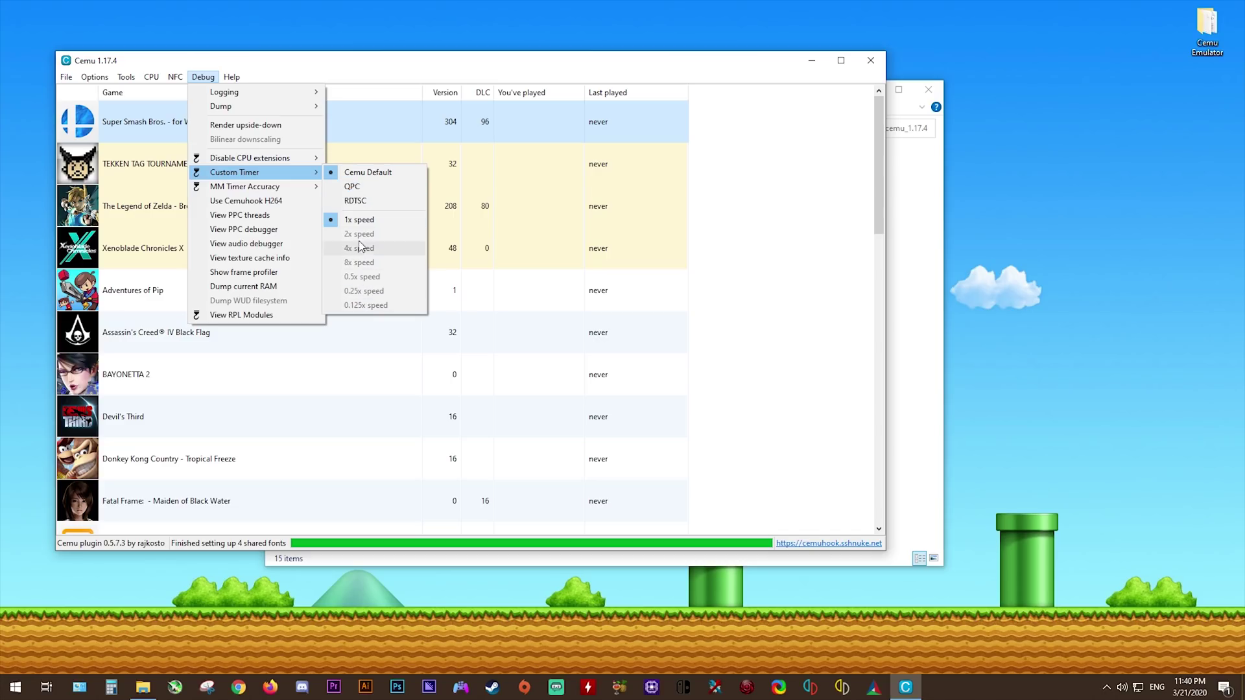
{"action": "left_click", "coordinate": [356, 189]}
{"action": "left_click", "coordinate": [203, 76]}
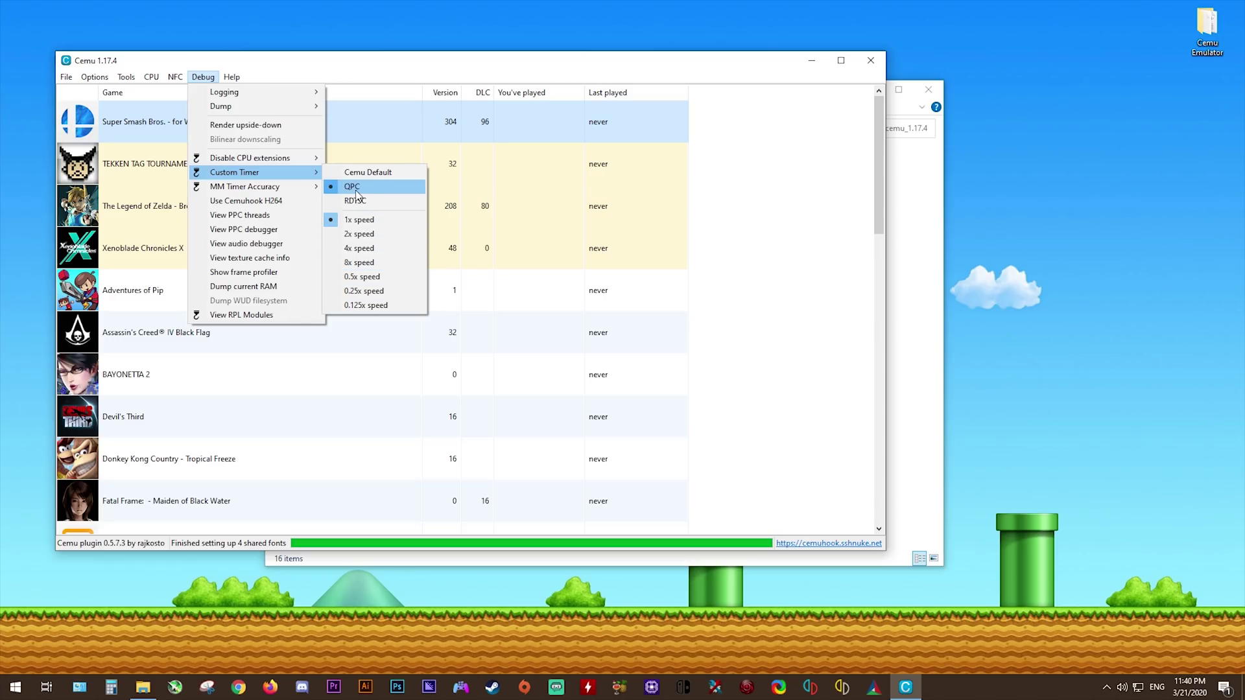
{"action": "mouse_move", "coordinate": [282, 190]}
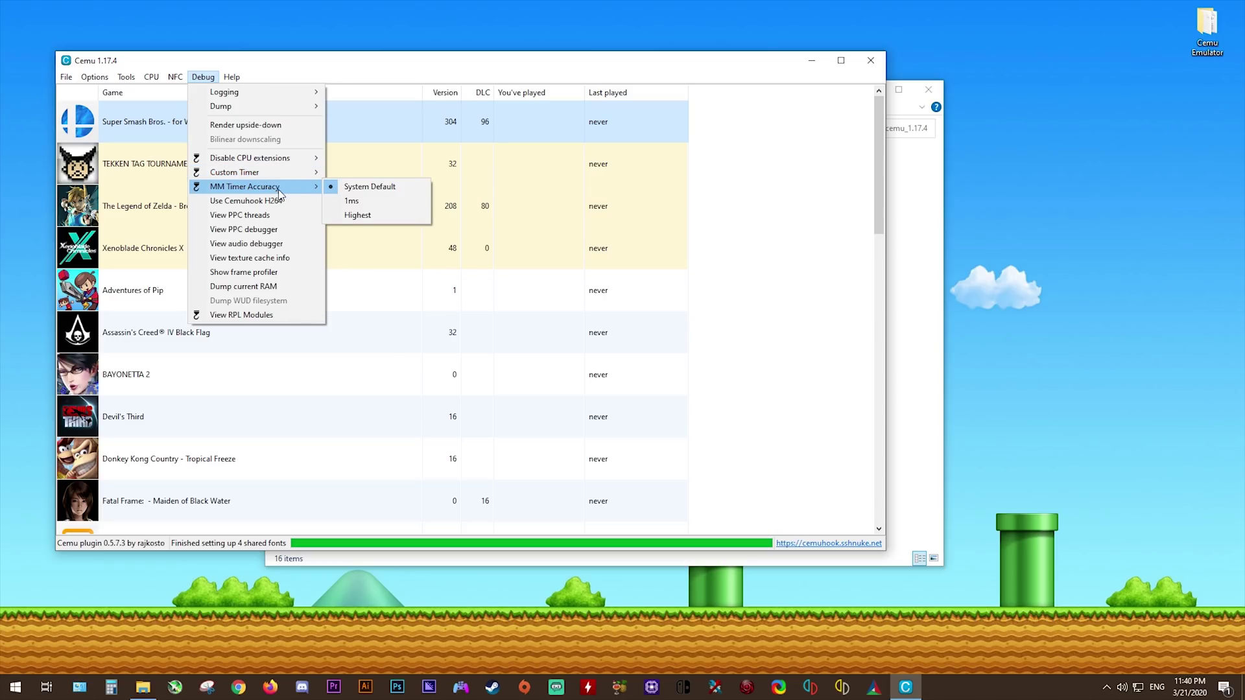
{"action": "left_click", "coordinate": [354, 202]}
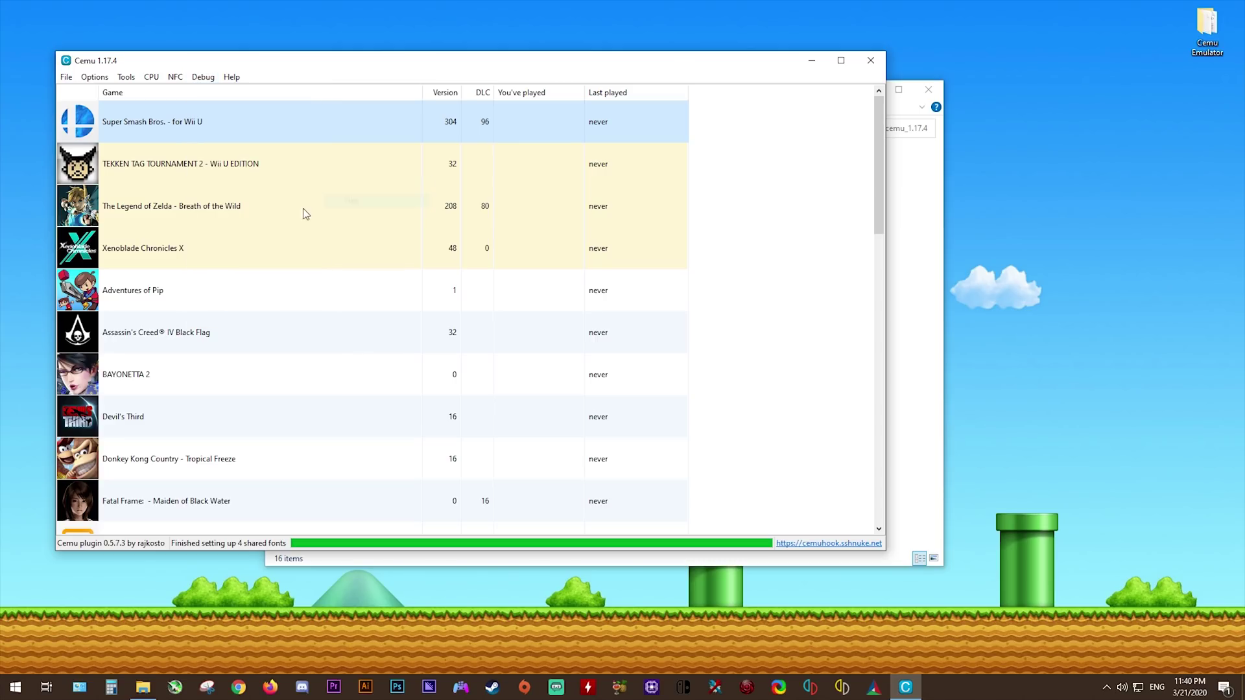
- Enable the Use Cemuhook H264 debug option and check that it is ticked
{"action": "left_click", "coordinate": [203, 76]}
{"action": "mouse_move", "coordinate": [261, 188]}
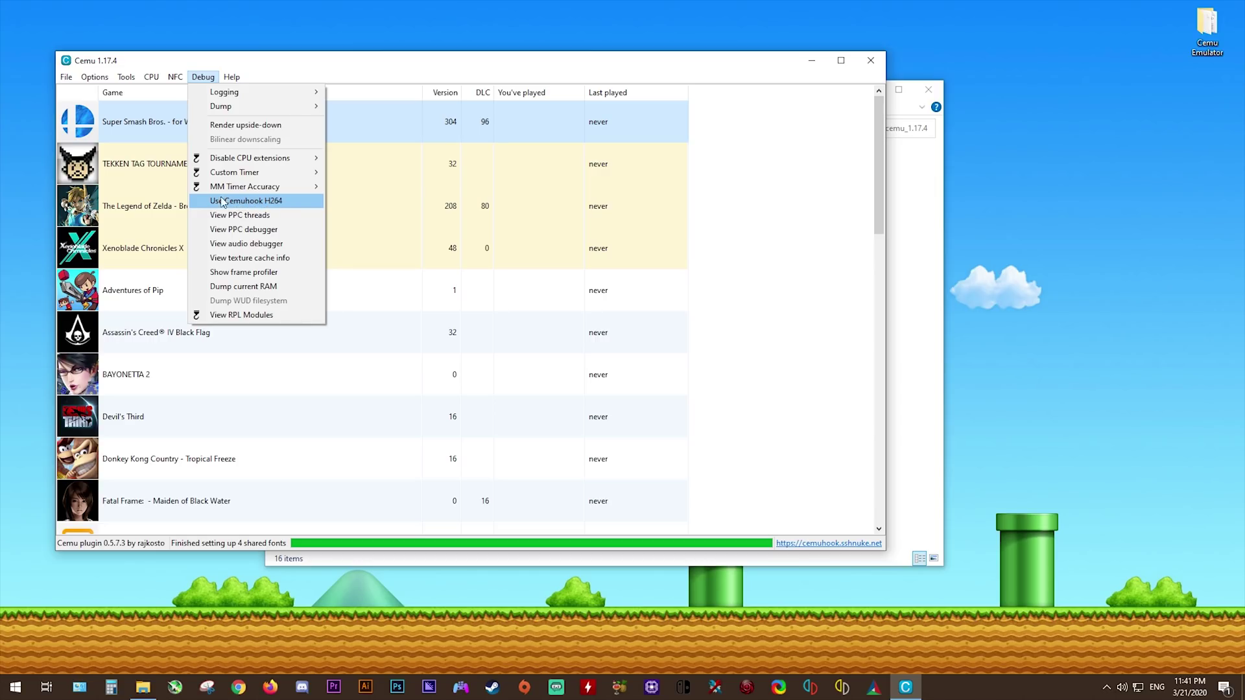
{"action": "left_click", "coordinate": [126, 133]}
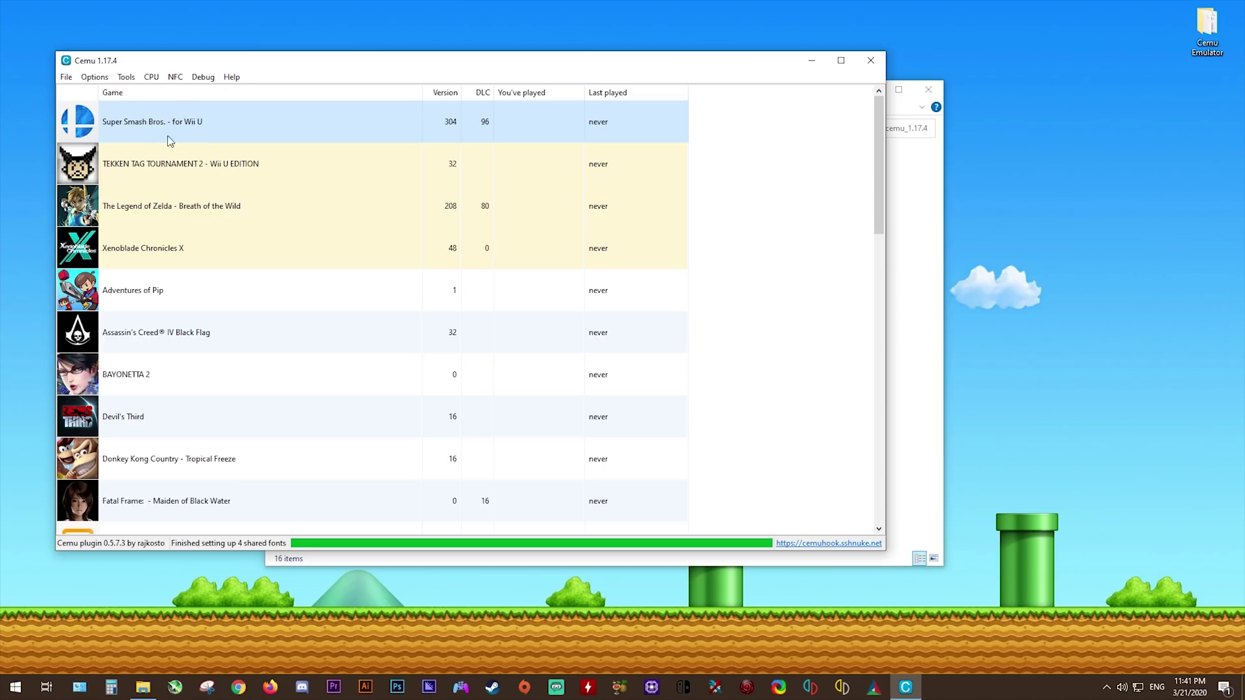
{"action": "left_click", "coordinate": [203, 77]}
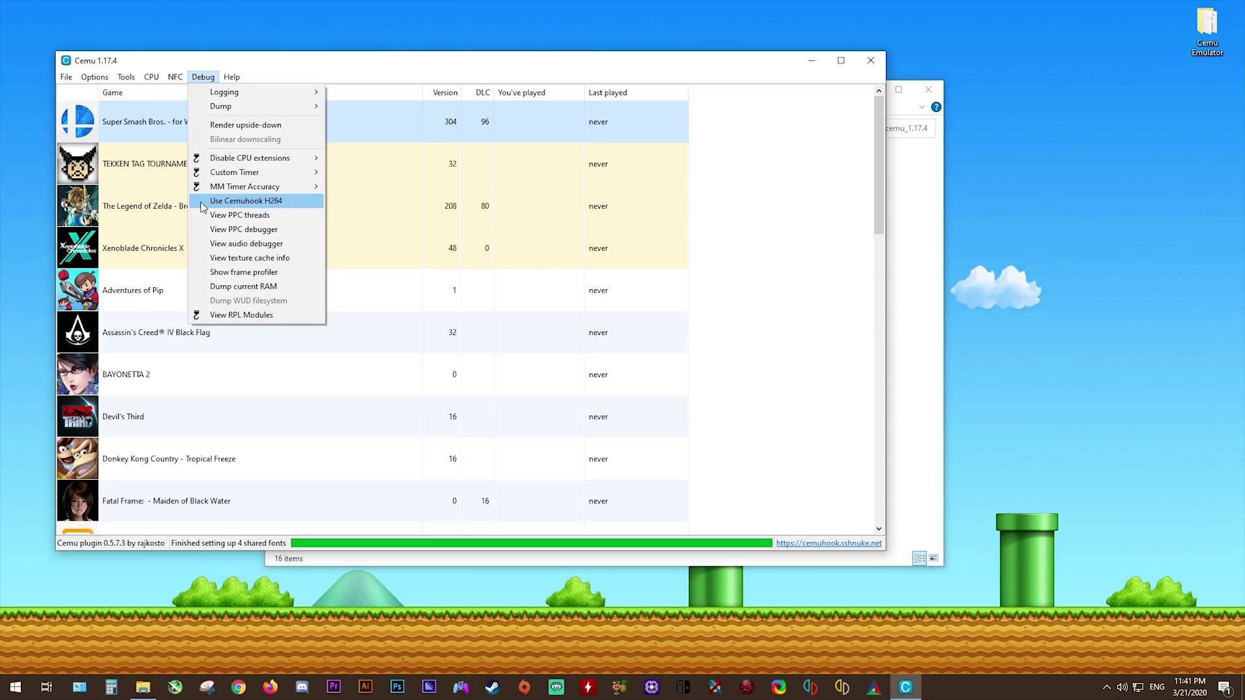
{"action": "left_click", "coordinate": [804, 250]}
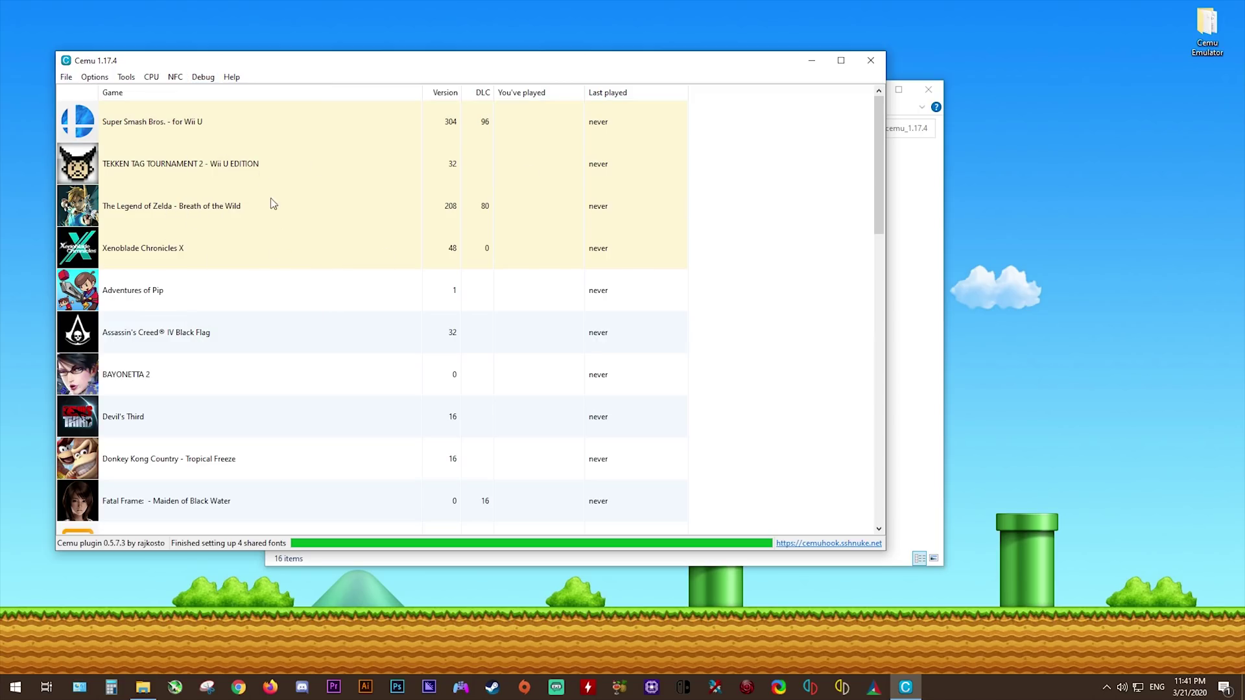
{"action": "left_click", "coordinate": [203, 76]}
{"action": "left_click", "coordinate": [244, 200]}
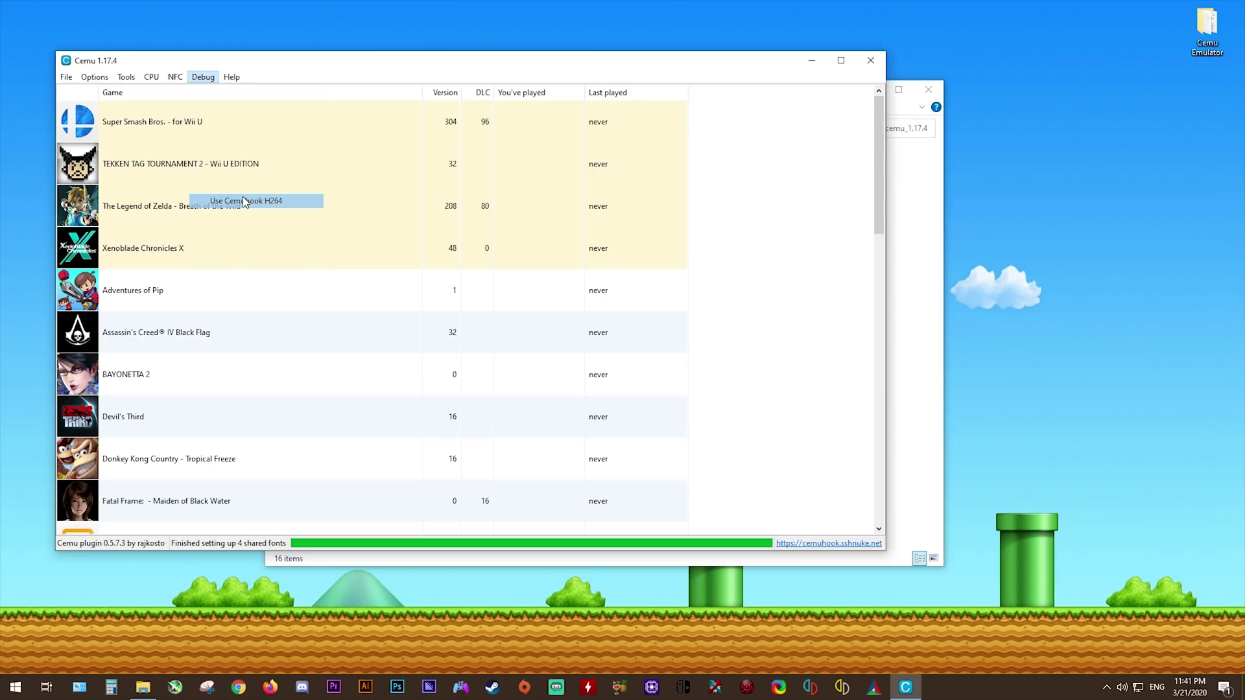
{"action": "left_click", "coordinate": [203, 76]}
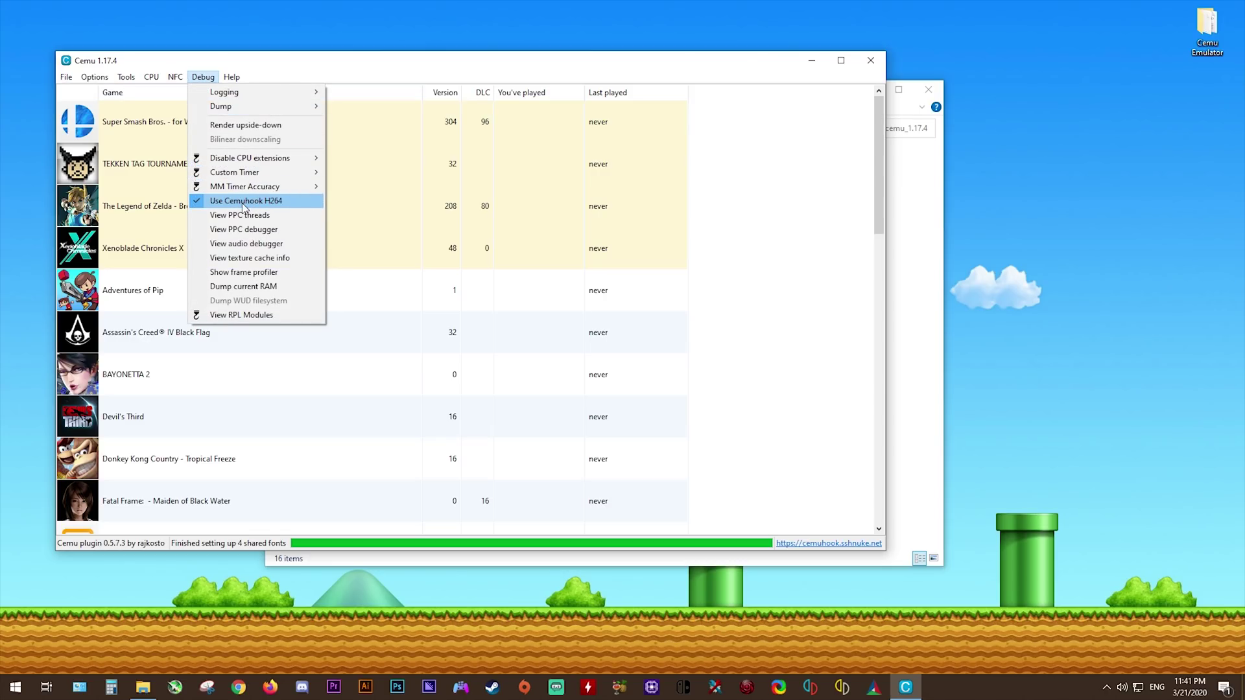
{"action": "left_click", "coordinate": [786, 292]}
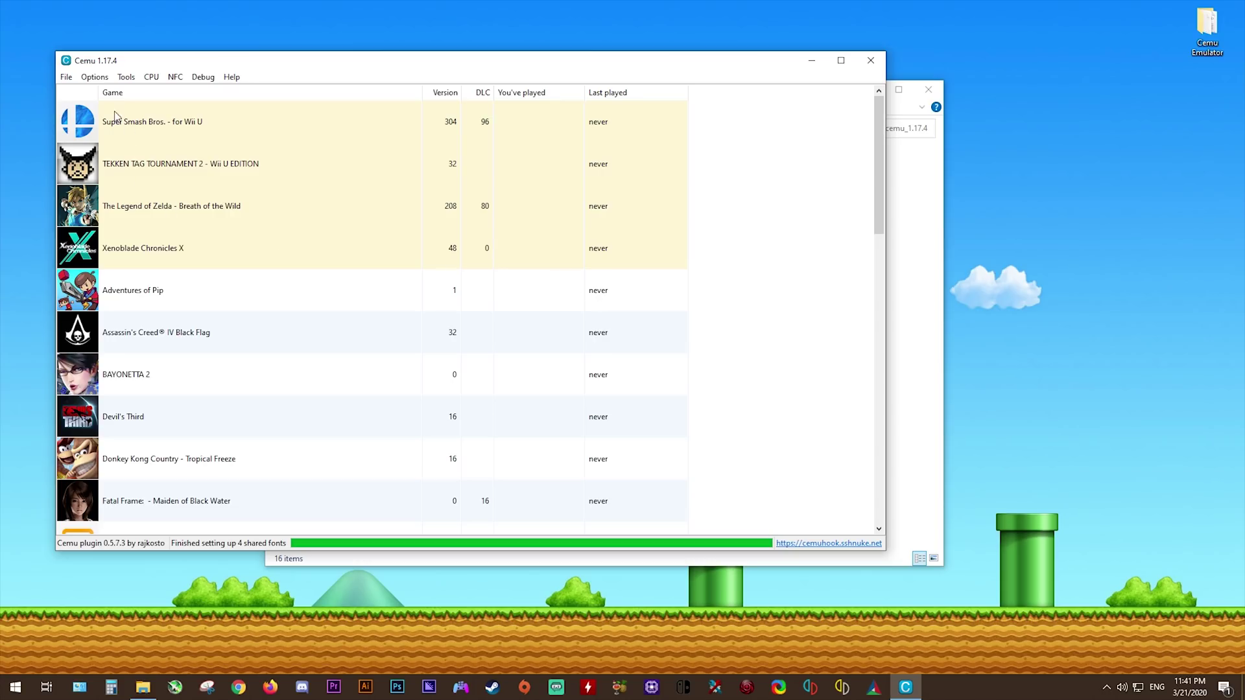
{"action": "left_click", "coordinate": [95, 76]}
{"action": "mouse_move", "coordinate": [216, 215]}
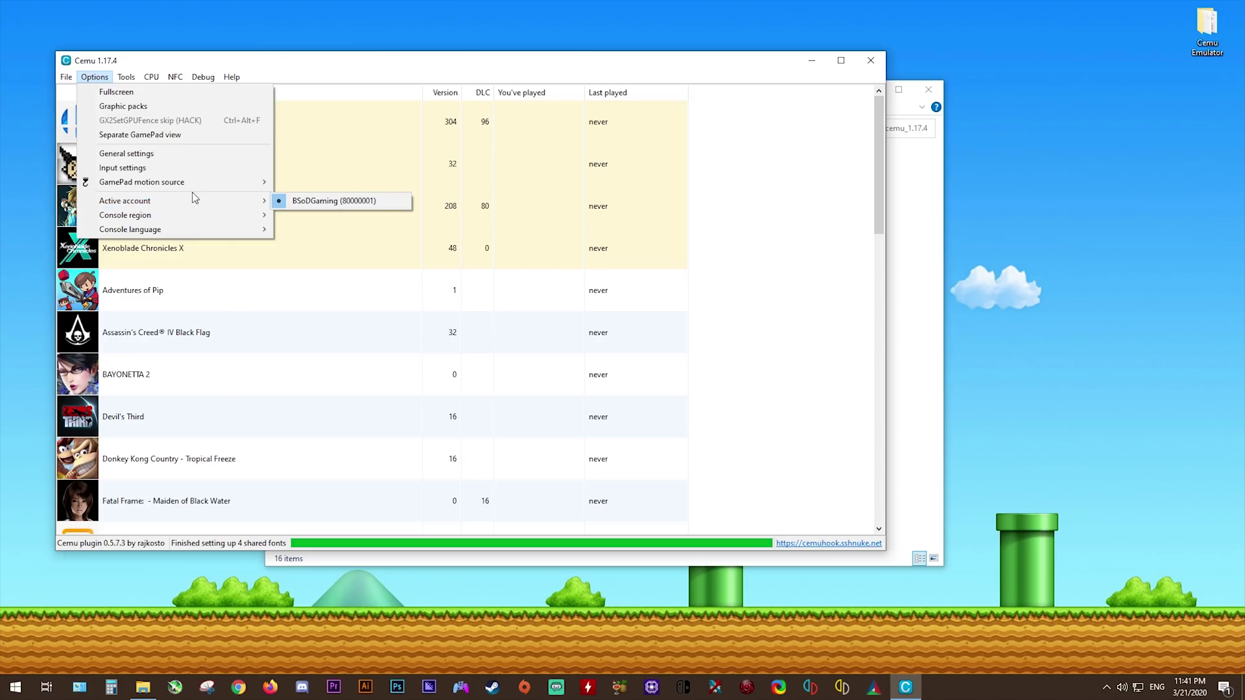
{"action": "mouse_move", "coordinate": [134, 84]}
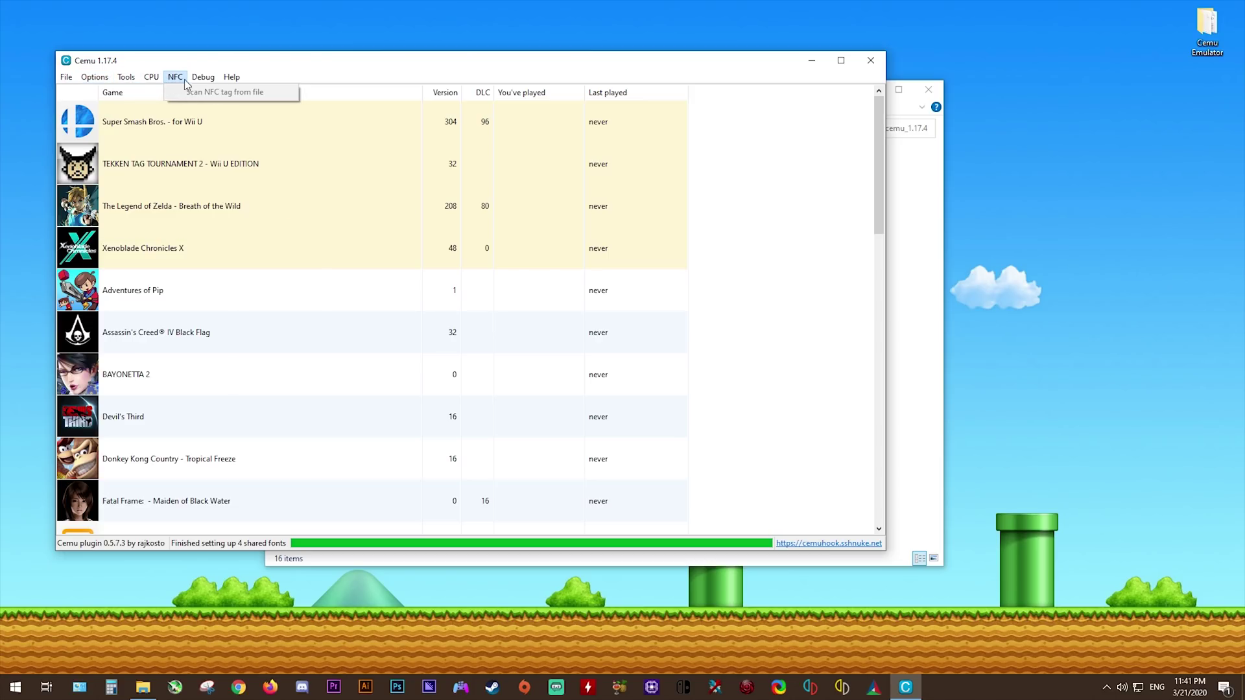
{"action": "left_click", "coordinate": [760, 293]}
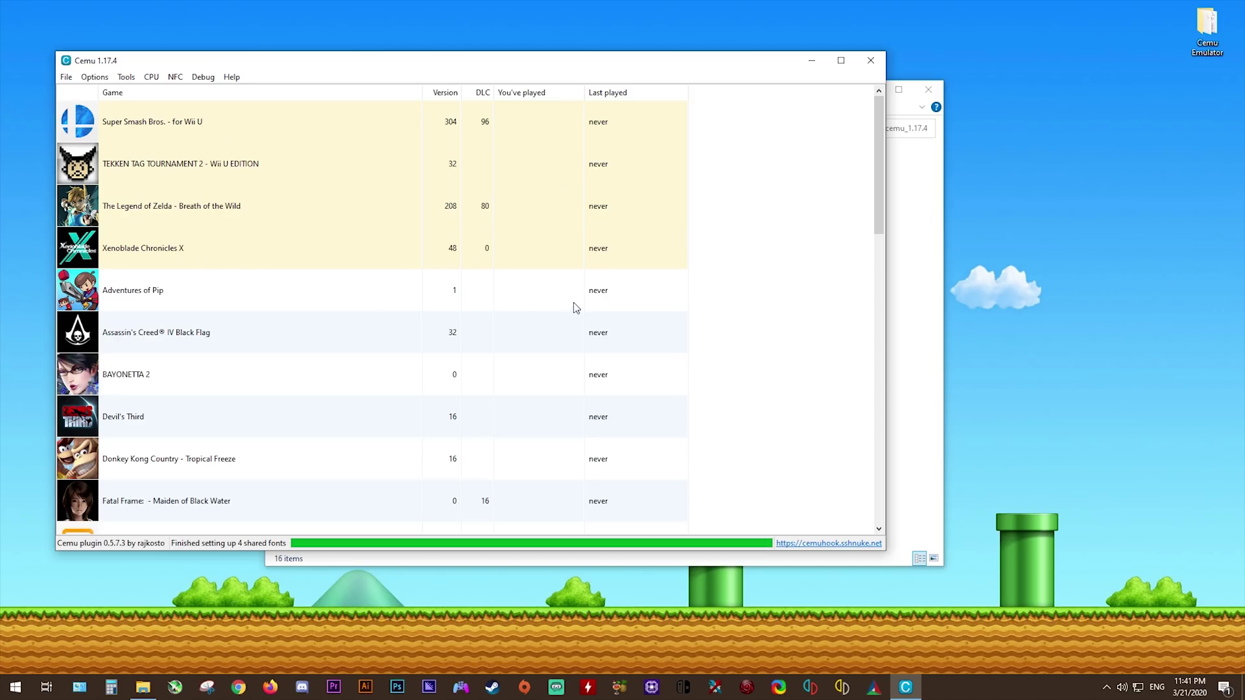
- Close Cemu and the cemu_1.17.4 folder window, and open the NVIDIA Control Panel from the desktop
{"action": "left_click", "coordinate": [871, 62]}
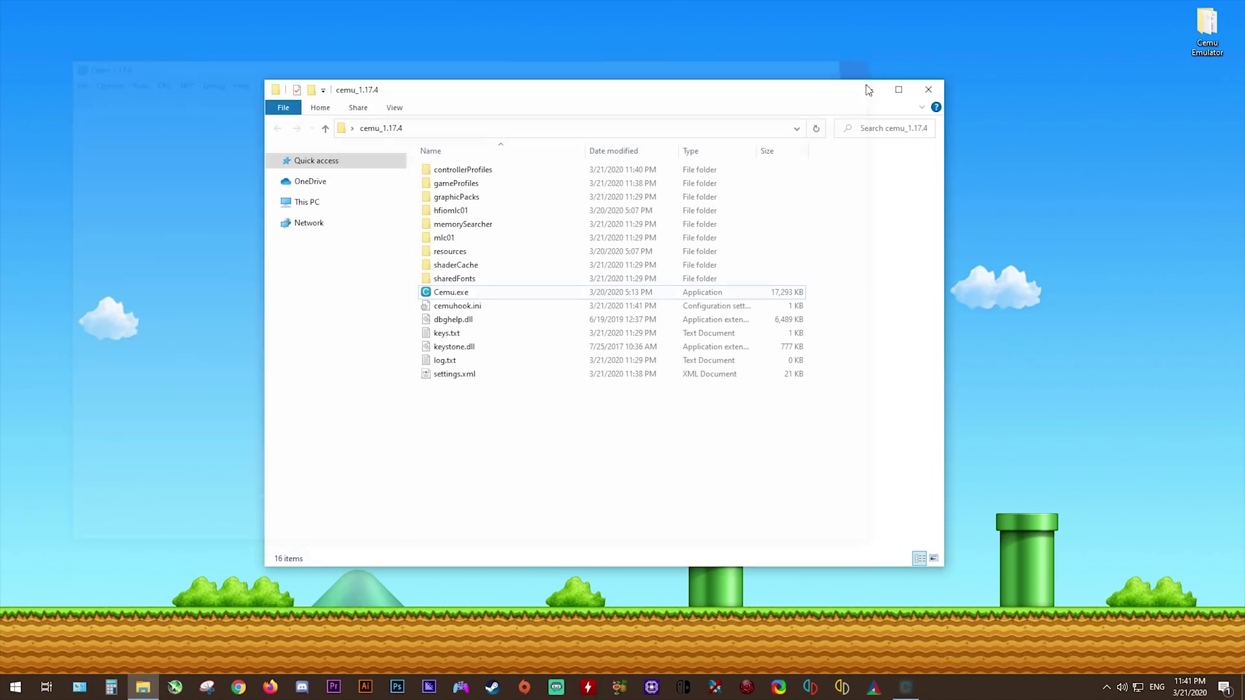
{"action": "left_click", "coordinate": [928, 89]}
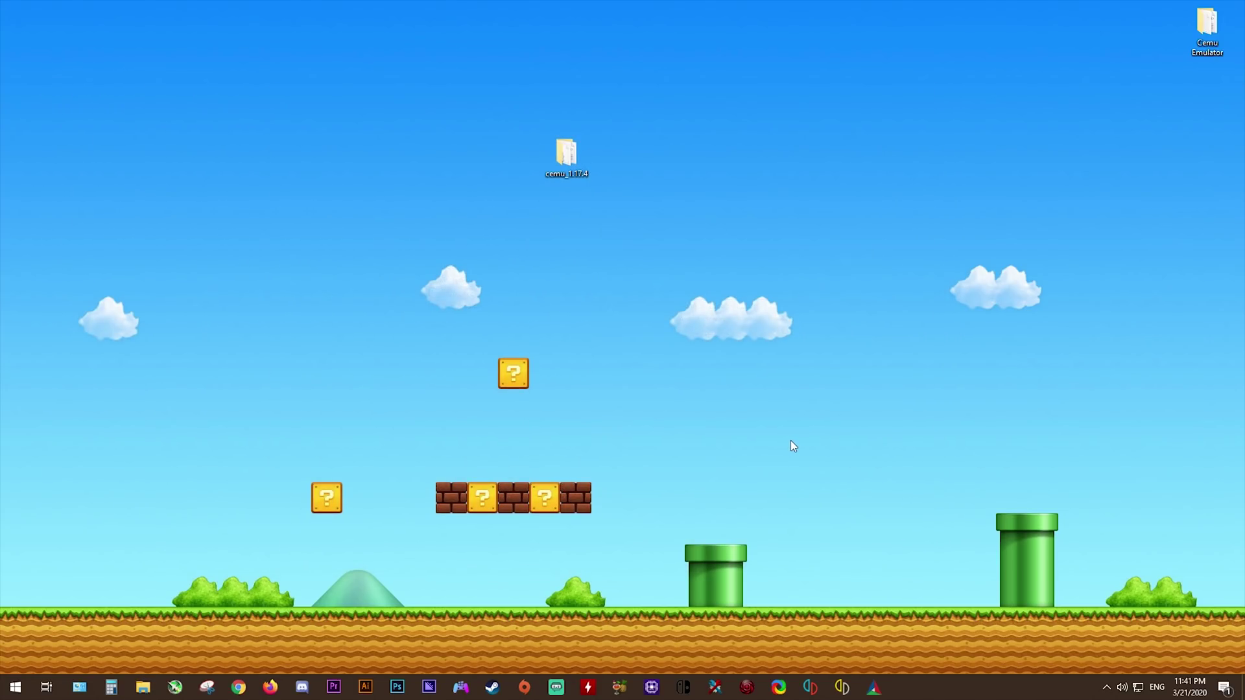
{"action": "right_click", "coordinate": [616, 303]}
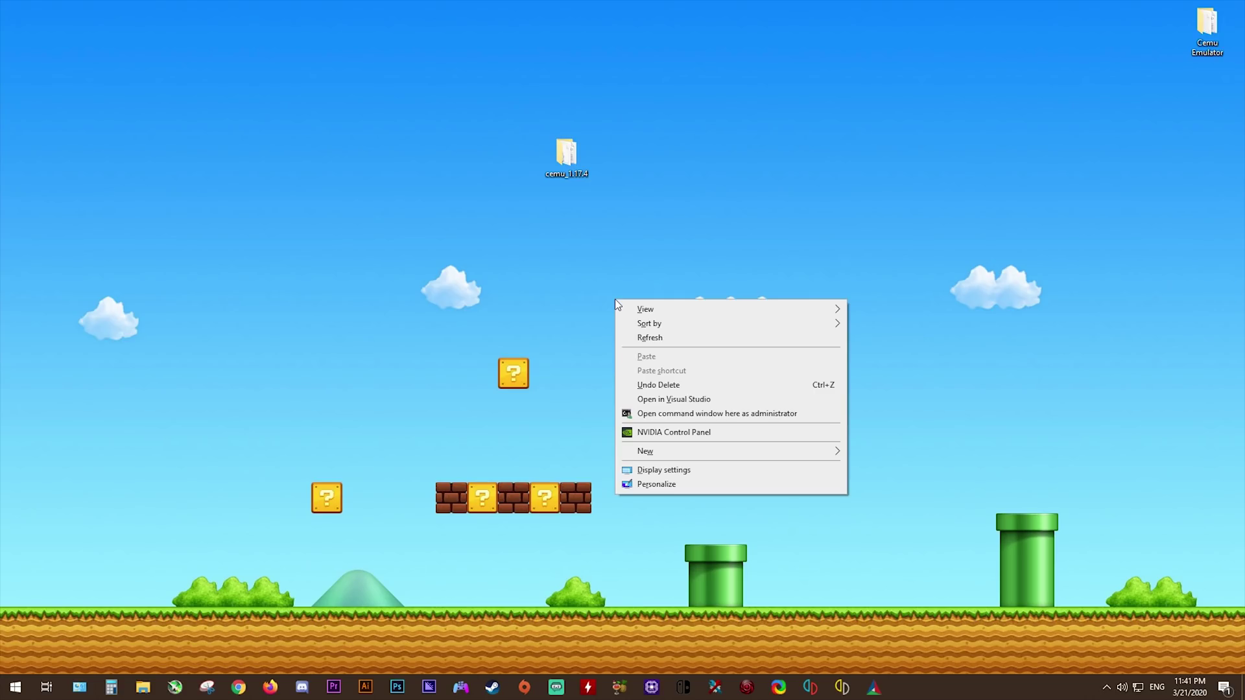
{"action": "left_click", "coordinate": [687, 433]}
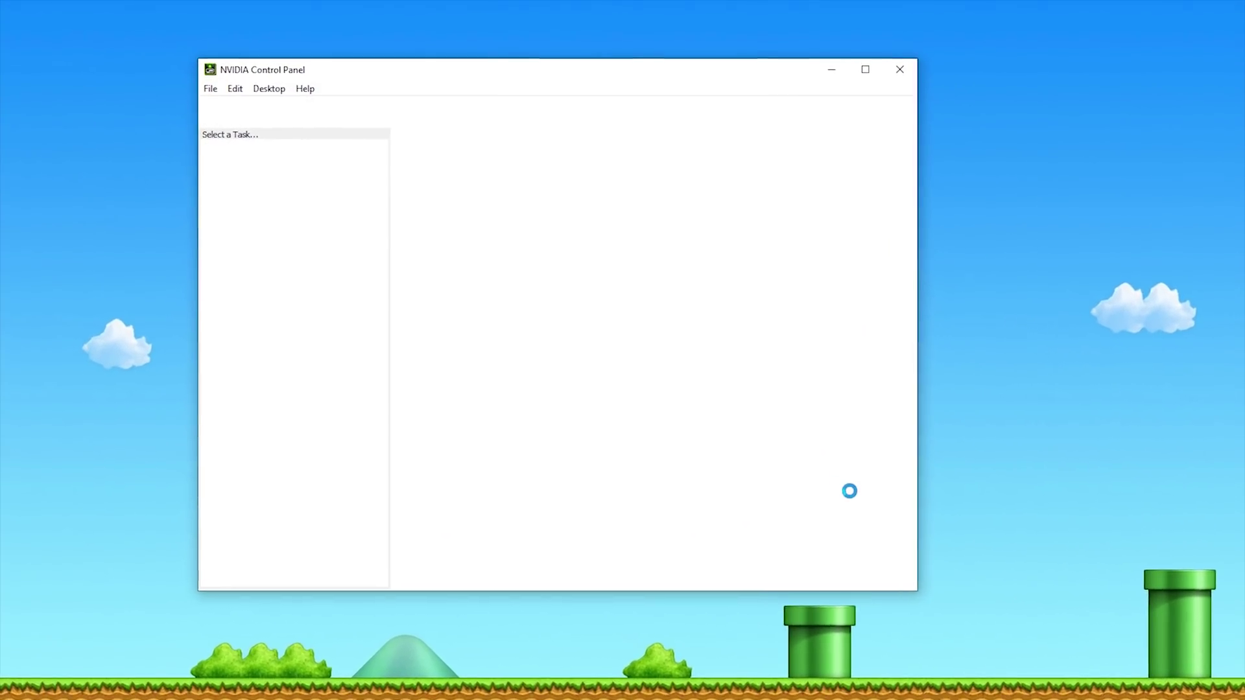
- Go to the image settings with preview and continue from the advanced 3D image settings option to Manage 3D Settings
{"action": "left_click", "coordinate": [324, 163]}
{"action": "mouse_move", "coordinate": [609, 456]}
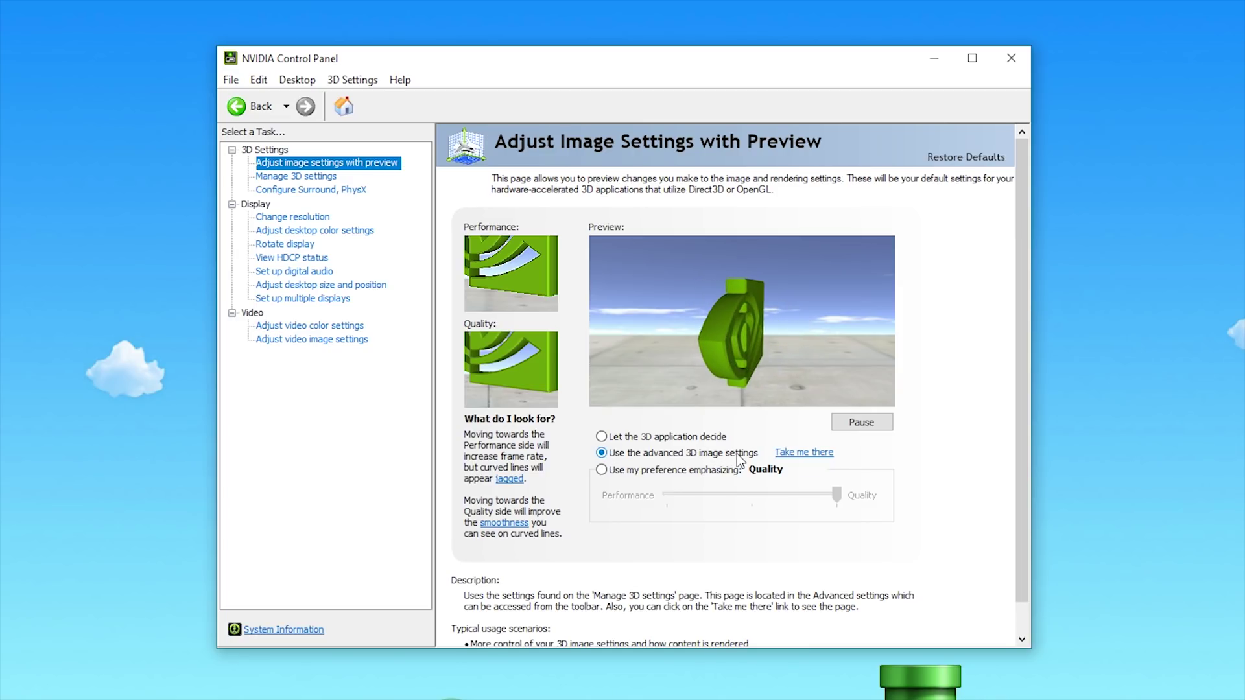
{"action": "left_click", "coordinate": [806, 455]}
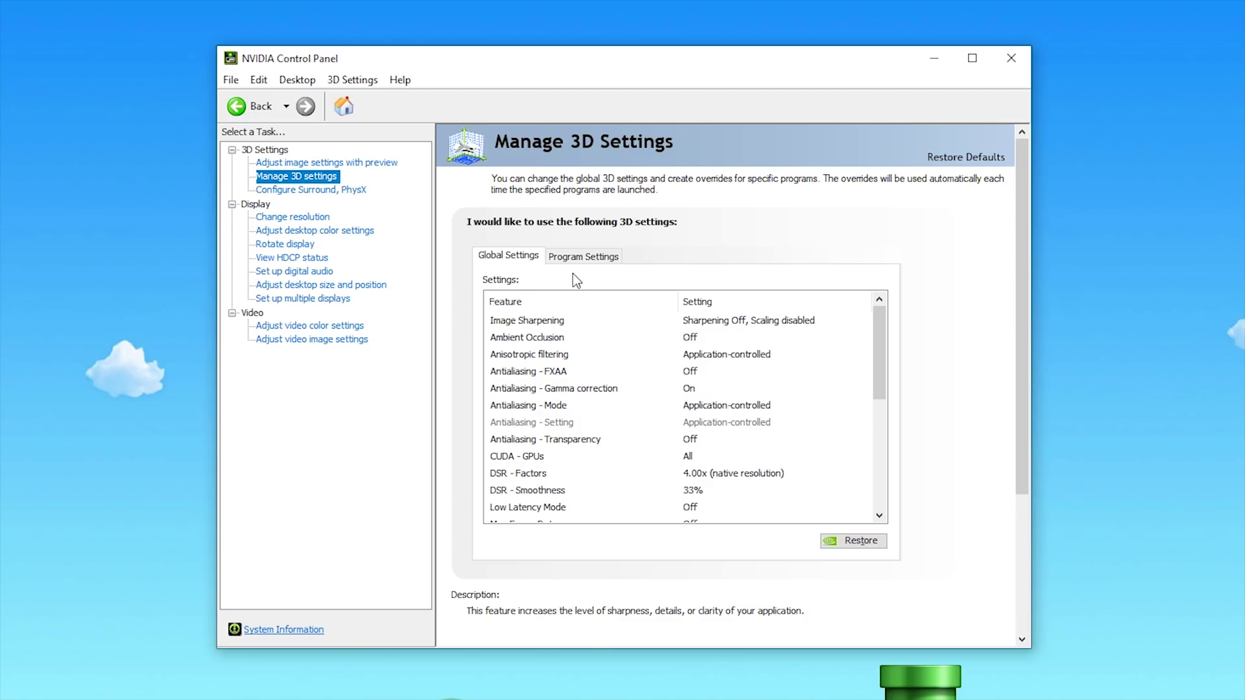
- Add the Wii U emulator (cemu.exe) to the programs with their own 3D settings
{"action": "left_click", "coordinate": [583, 256]}
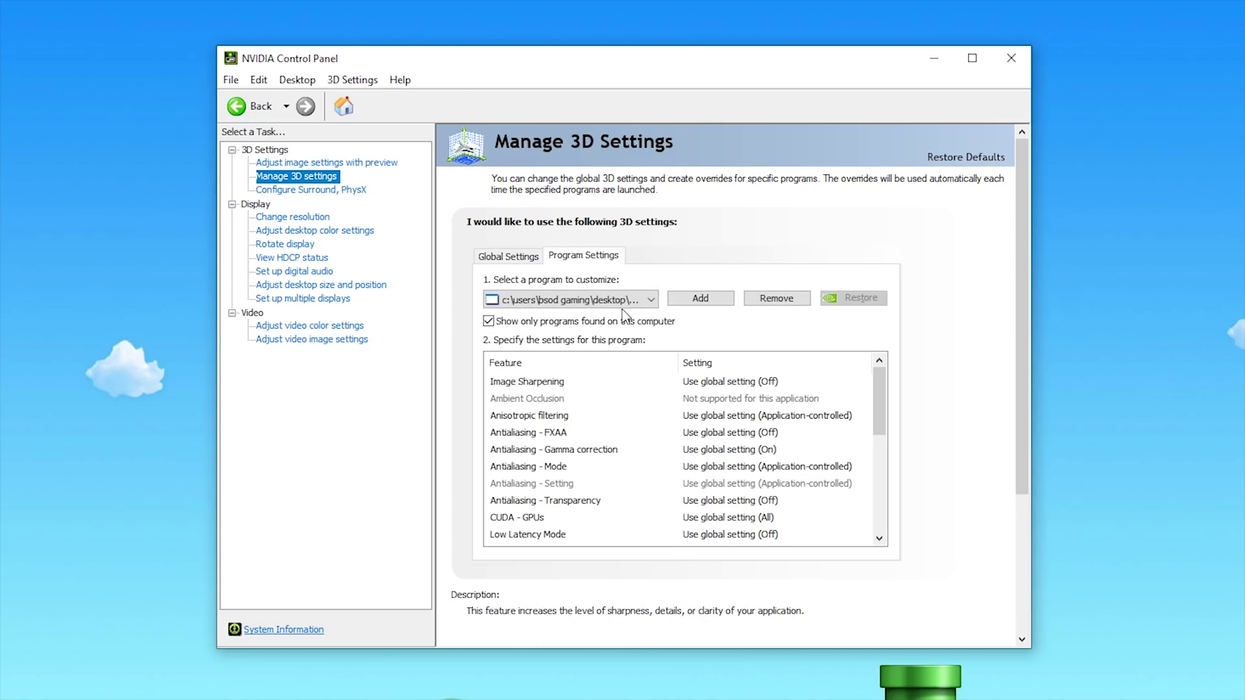
{"action": "left_click", "coordinate": [695, 300]}
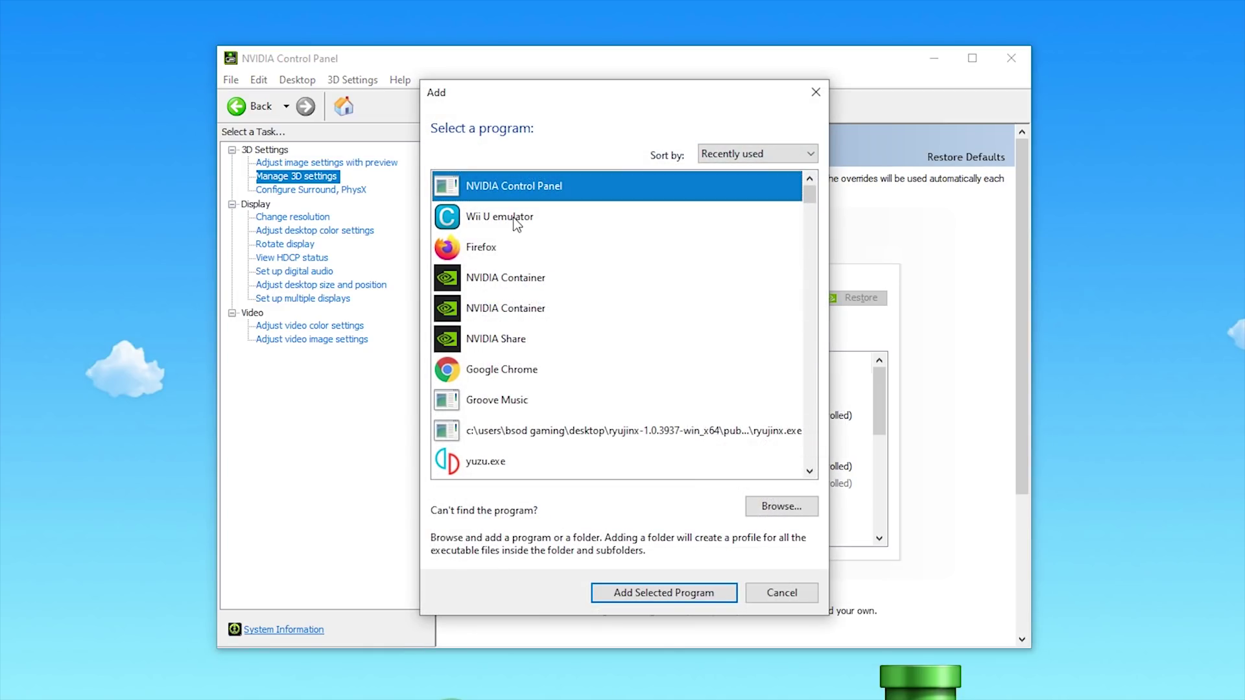
{"action": "left_click", "coordinate": [512, 221]}
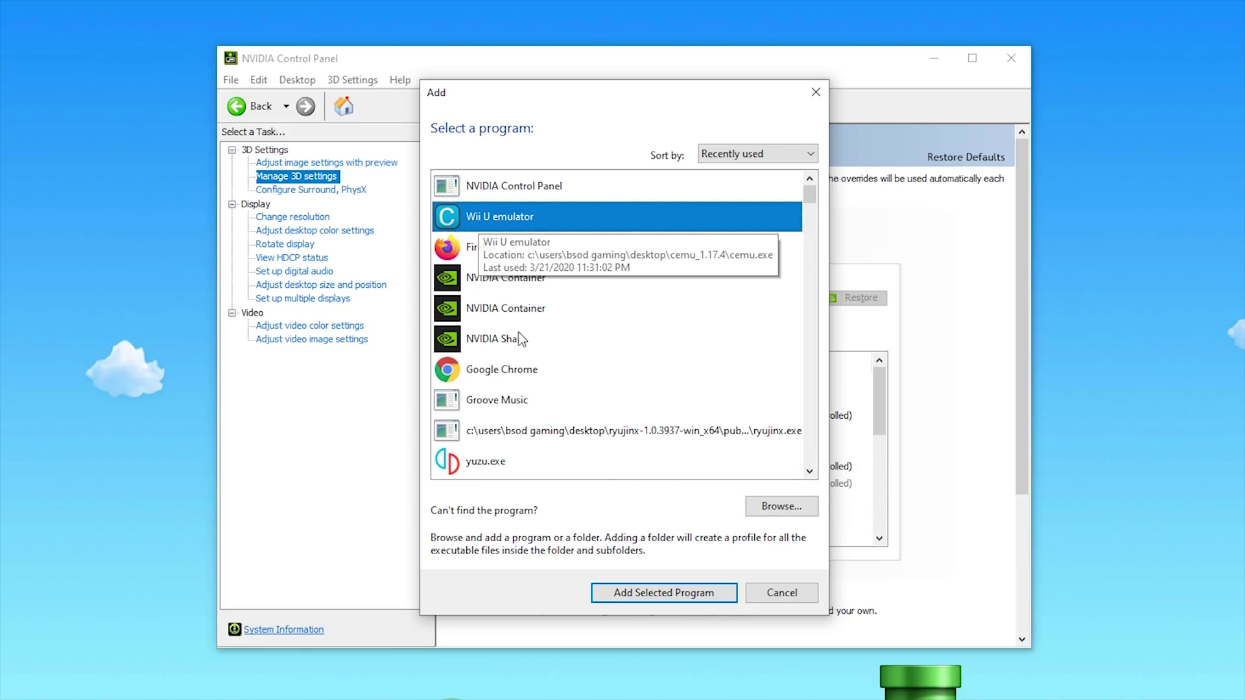
{"action": "left_click", "coordinate": [703, 592]}
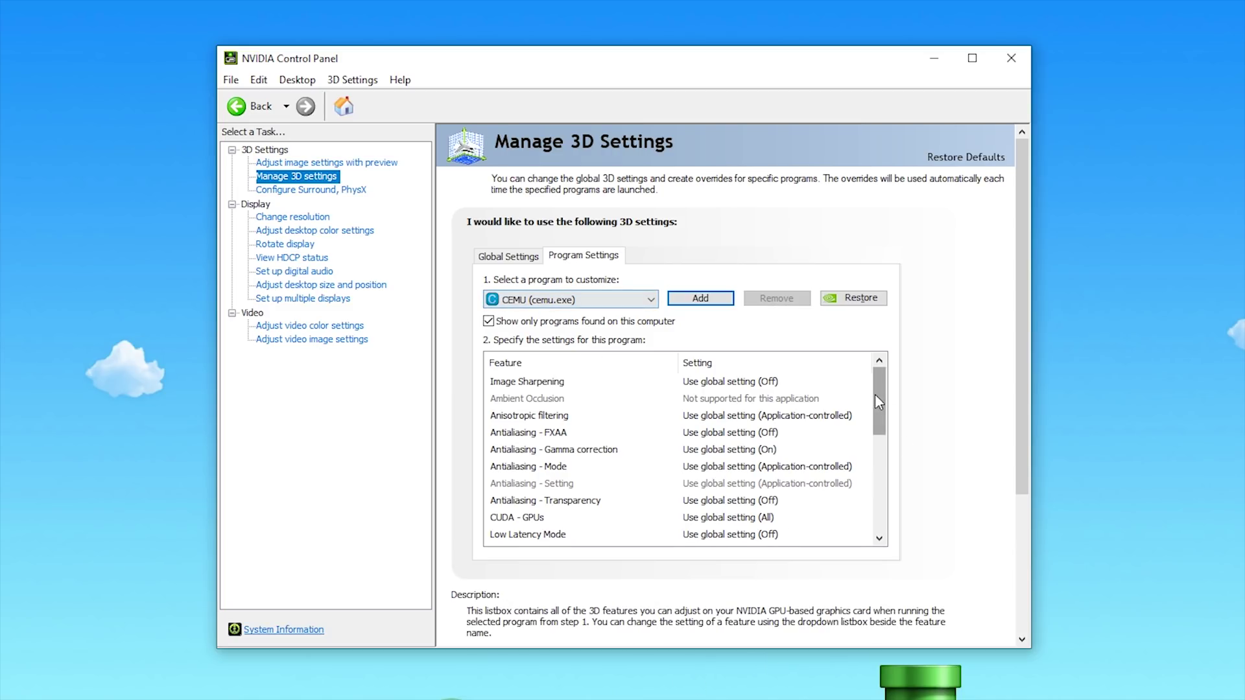
- Review the Cemu overrides, set the power management mode to Prefer maximum performance, and apply the settings
{"action": "left_click_drag", "start_coordinate": [874, 394], "coordinate": [895, 542]}
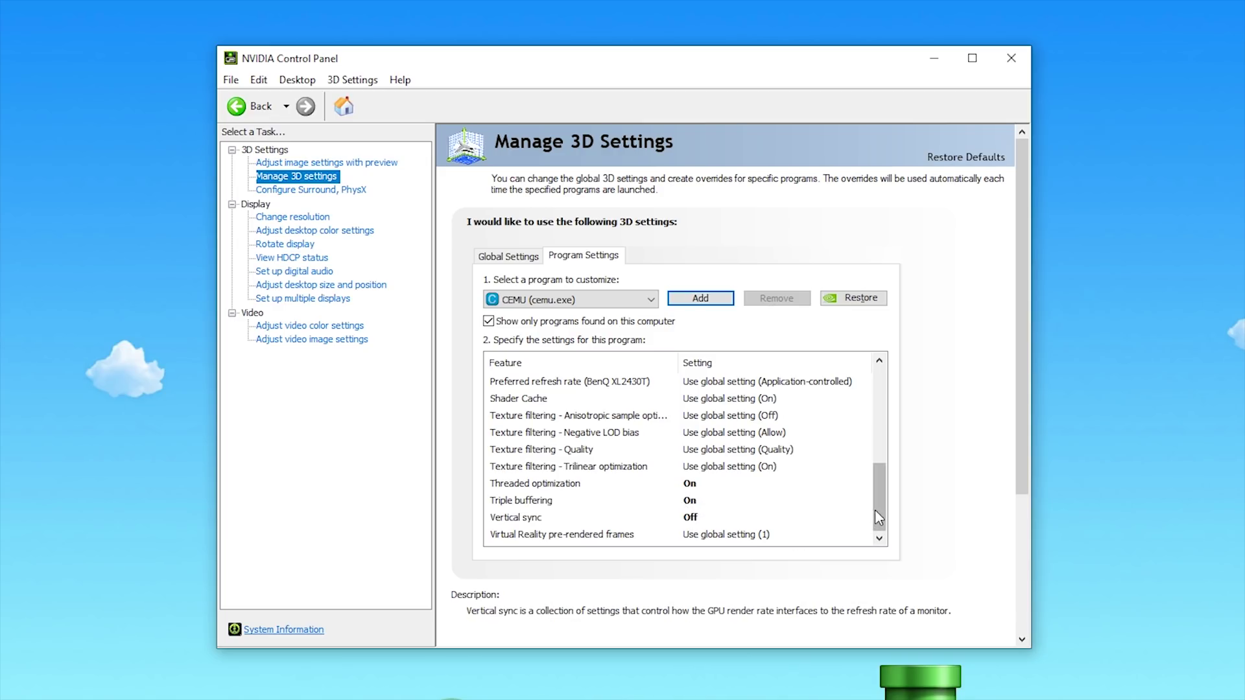
{"action": "left_click_drag", "start_coordinate": [876, 509], "coordinate": [876, 489]}
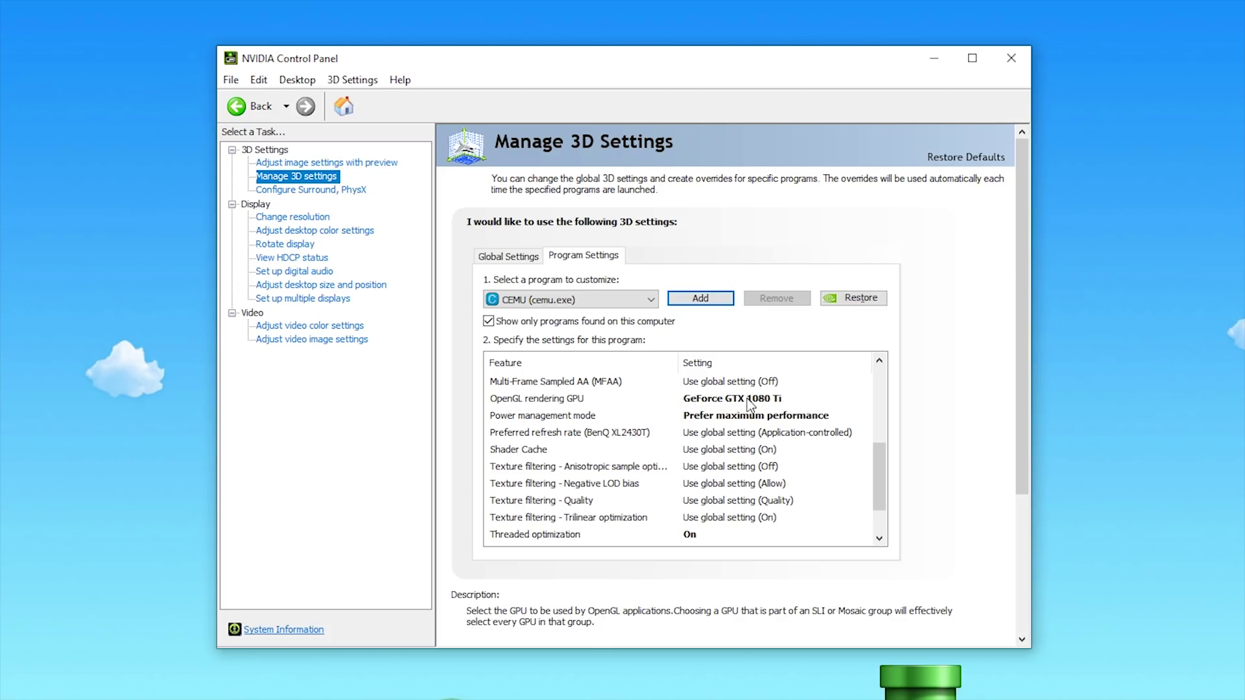
{"action": "left_click_drag", "start_coordinate": [882, 489], "coordinate": [881, 509]}
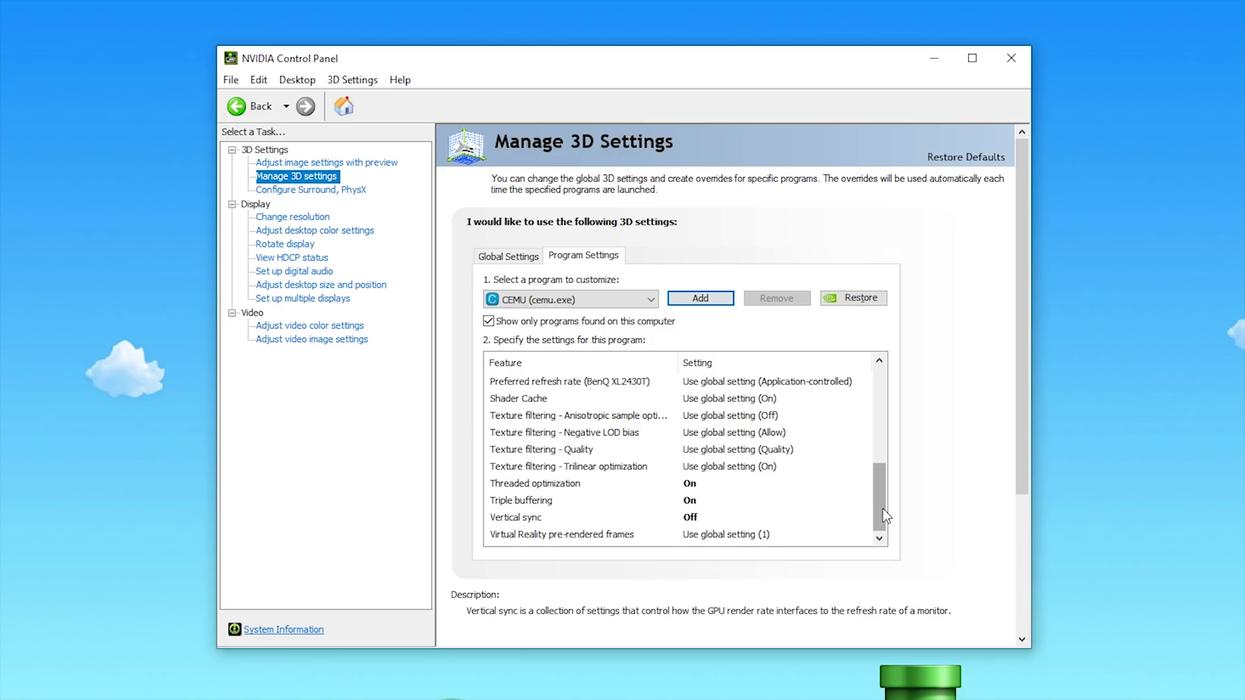
{"action": "left_click_drag", "start_coordinate": [881, 508], "coordinate": [882, 481]}
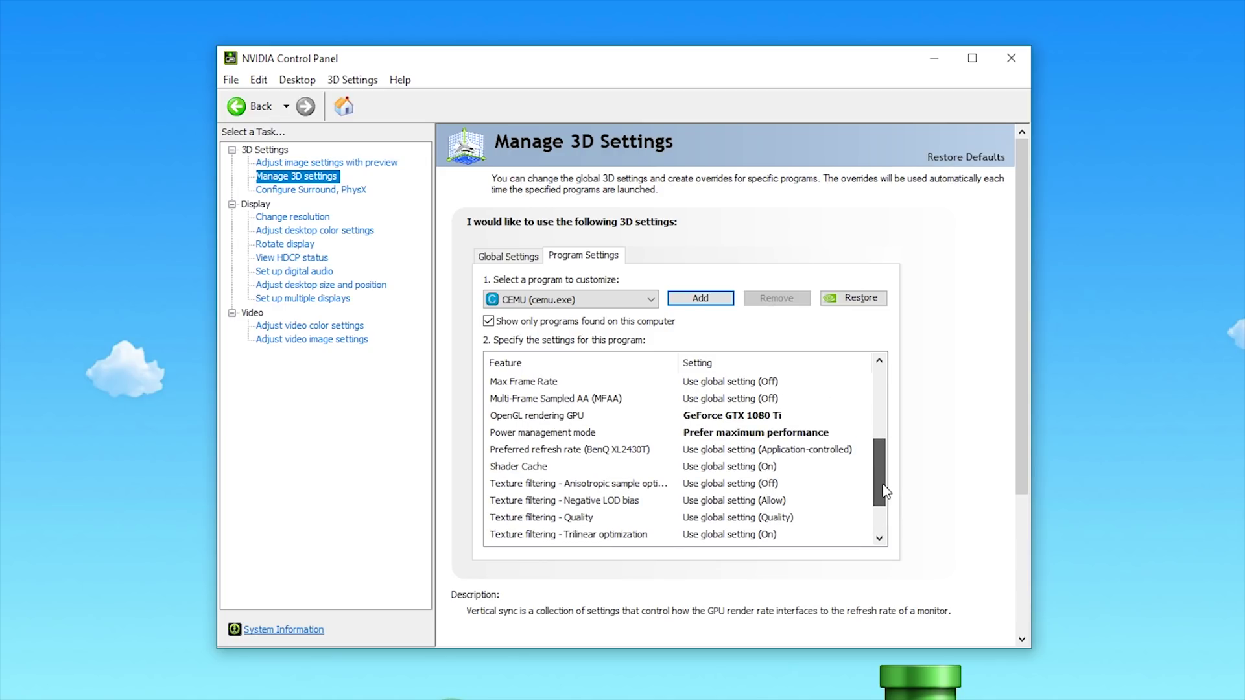
{"action": "left_click", "coordinate": [776, 432]}
{"action": "left_click", "coordinate": [743, 454]}
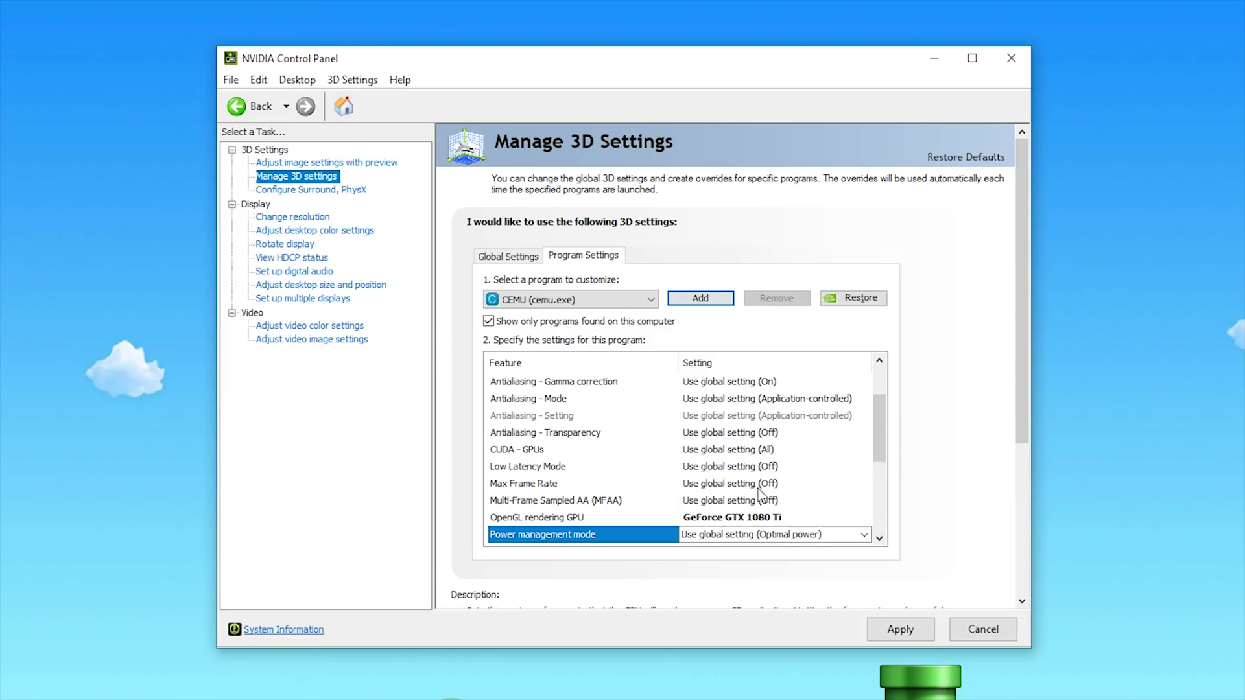
{"action": "left_click", "coordinate": [800, 533]}
{"action": "left_click", "coordinate": [758, 593]}
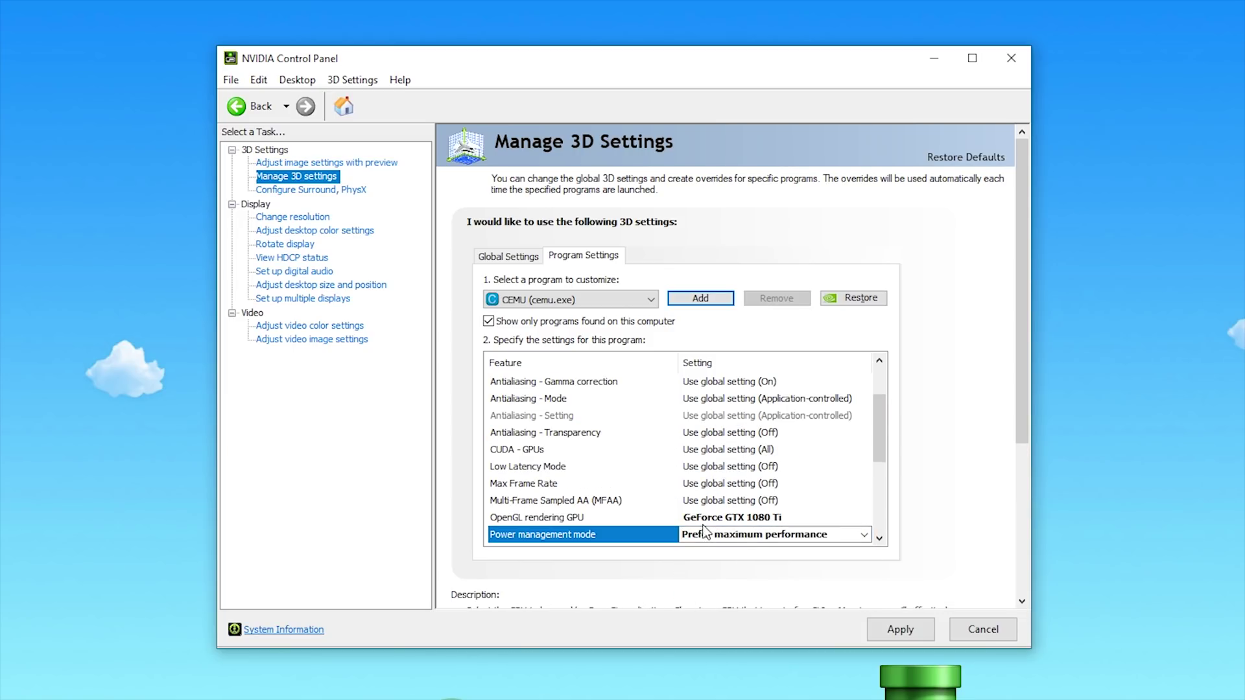
{"action": "left_click", "coordinate": [905, 632]}
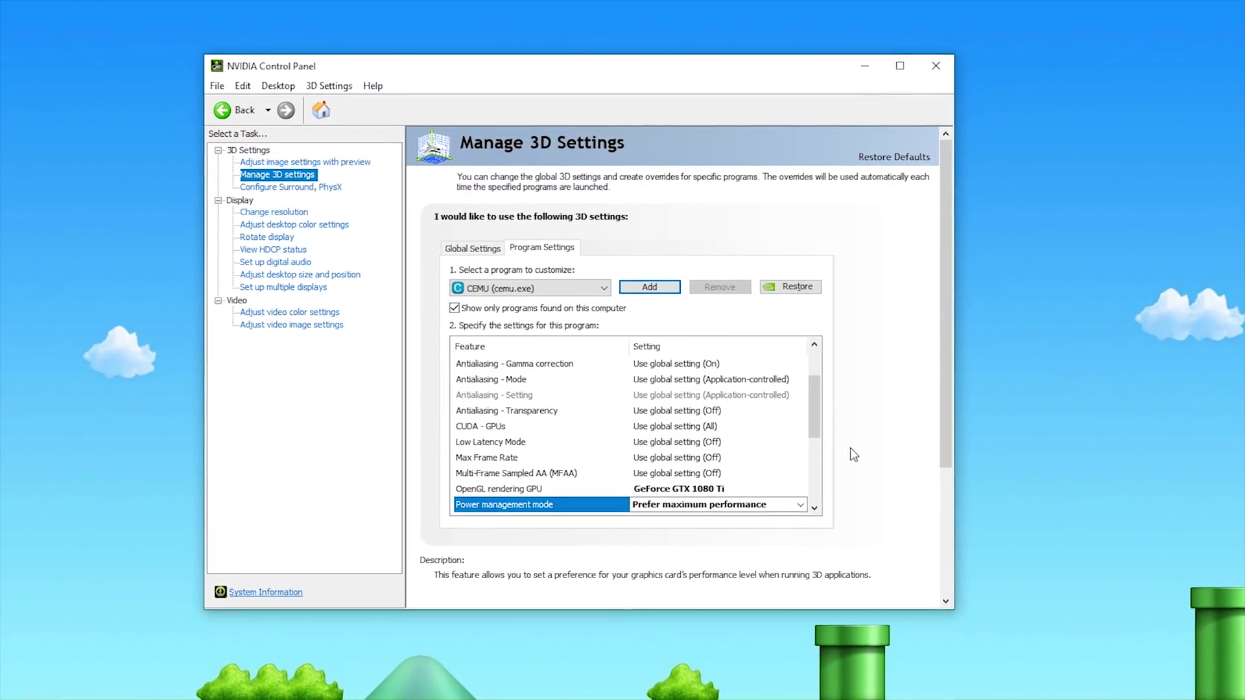
{"action": "scroll", "coordinate": [794, 416], "scroll_direction": "down", "scroll_amount": 3}
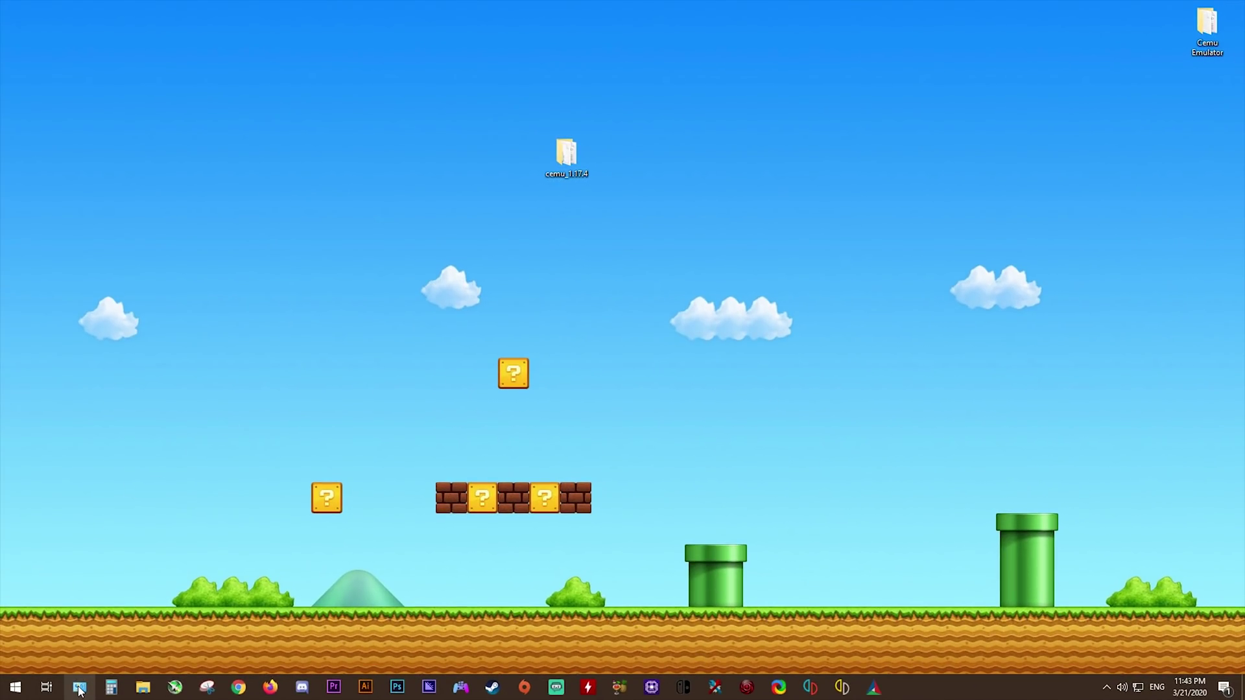
- Open the Windows Control Panel, go to the System page under System and Security, and open the advanced system settings
{"action": "left_click", "coordinate": [19, 689]}
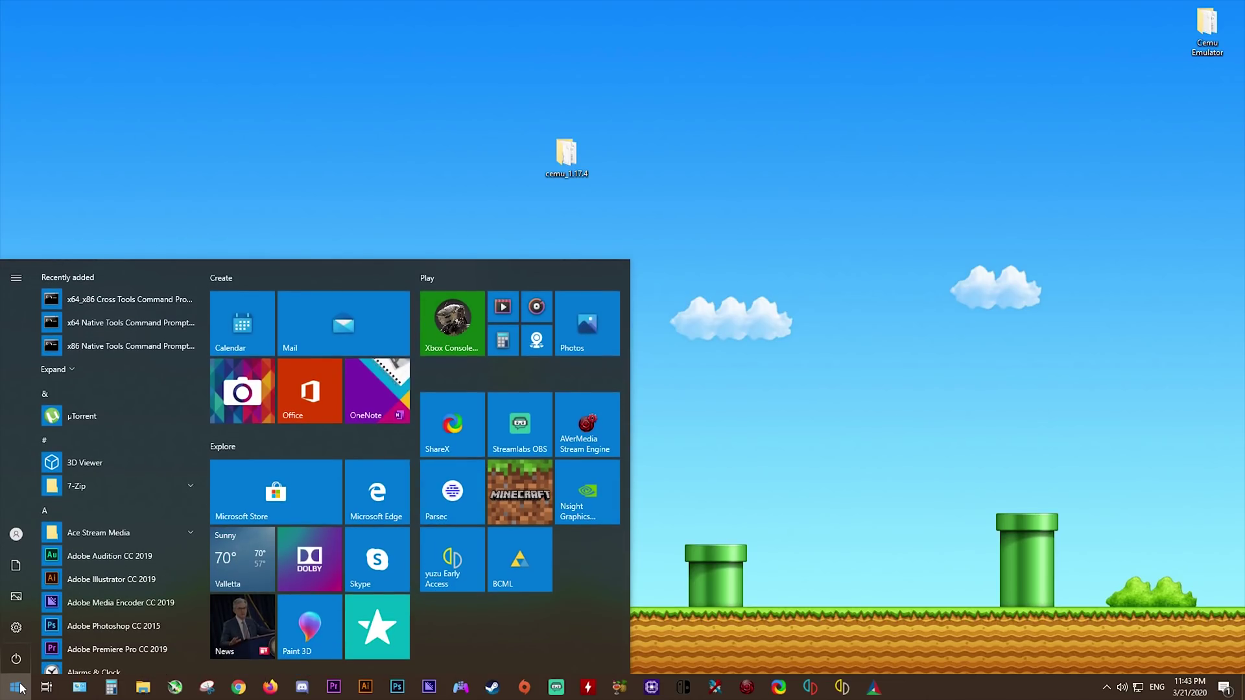
{"action": "type", "text": "control"}
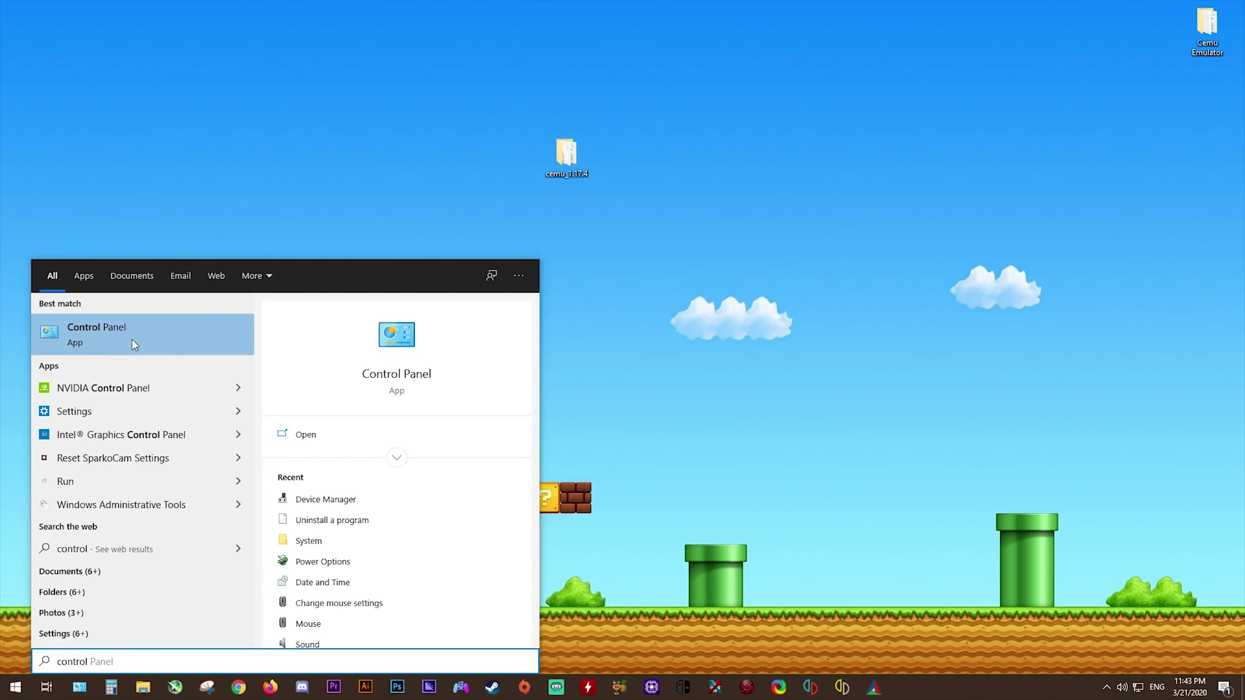
{"action": "left_click", "coordinate": [114, 341]}
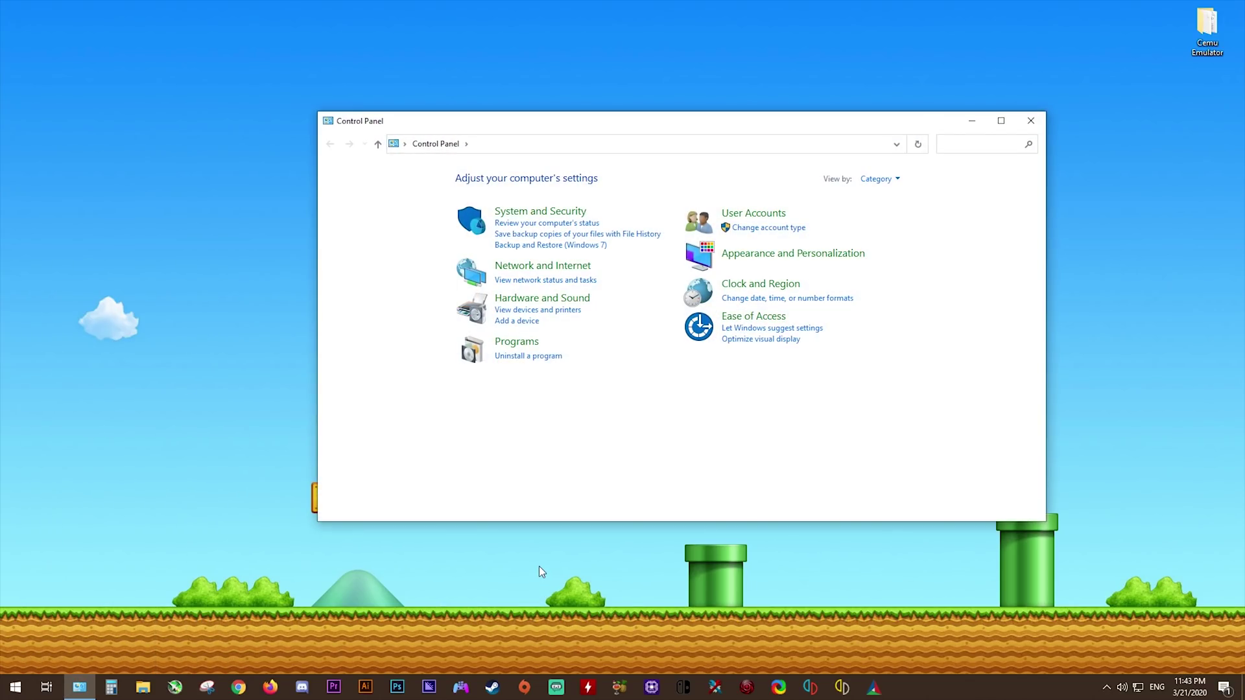
{"action": "left_click", "coordinate": [548, 212]}
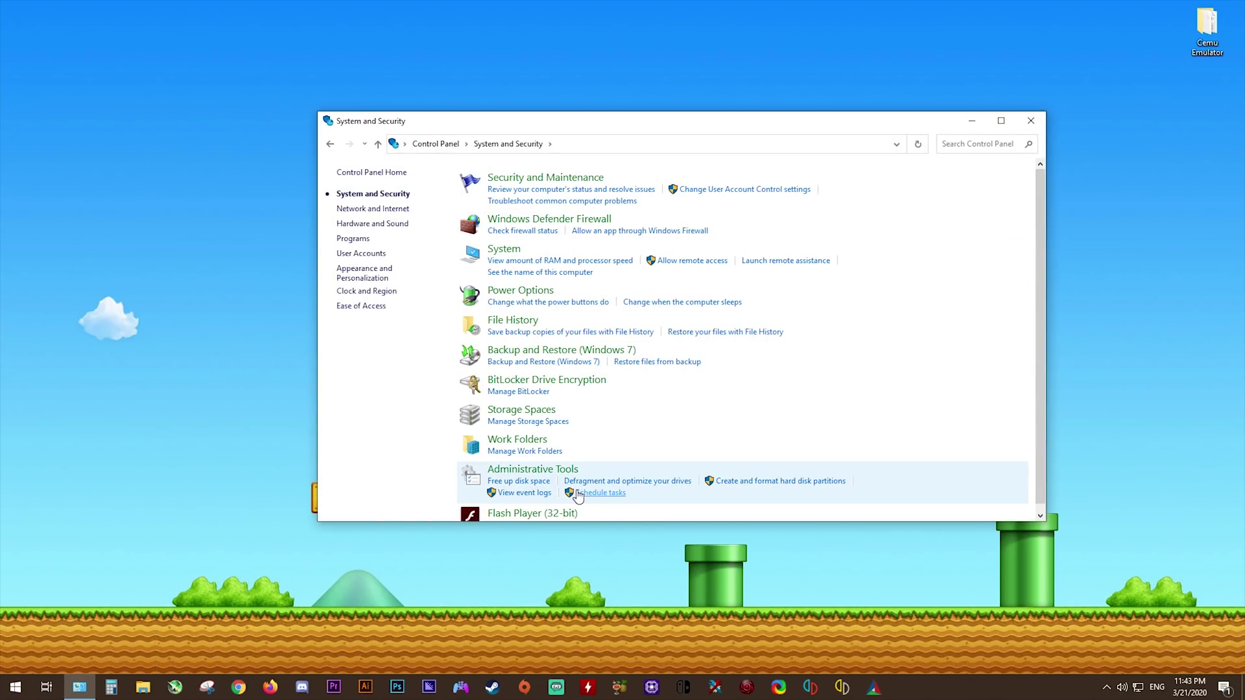
{"action": "left_click", "coordinate": [512, 262]}
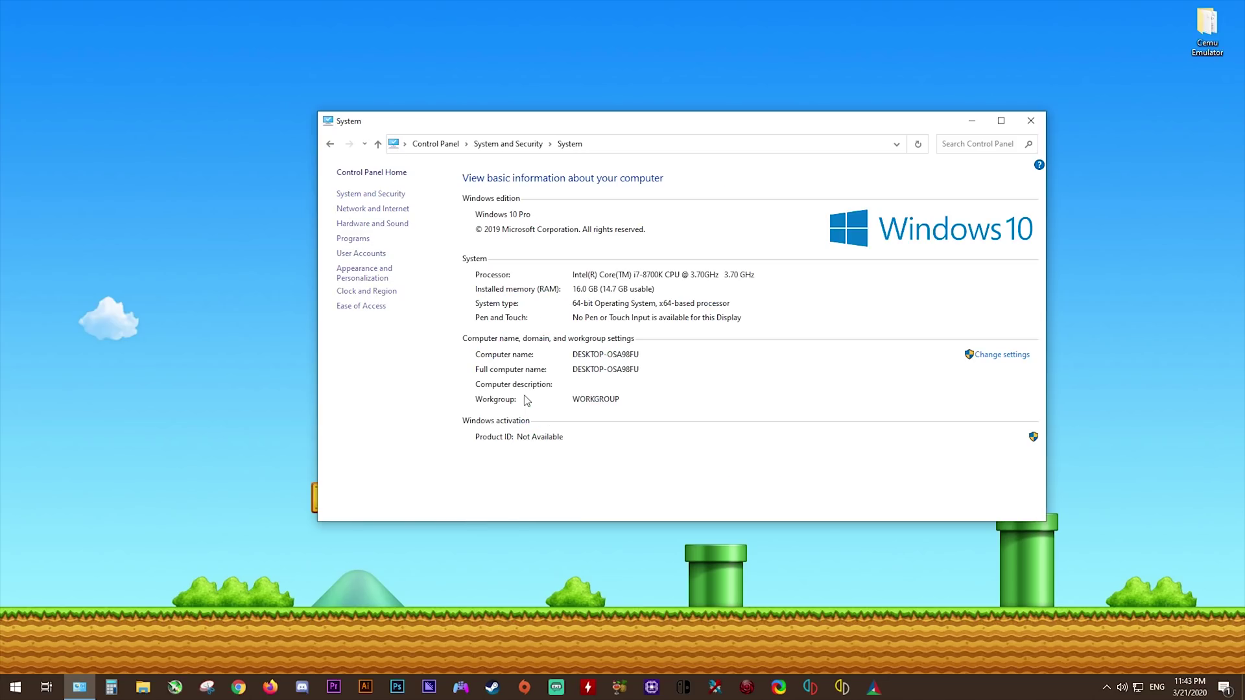
{"action": "left_click", "coordinate": [377, 244]}
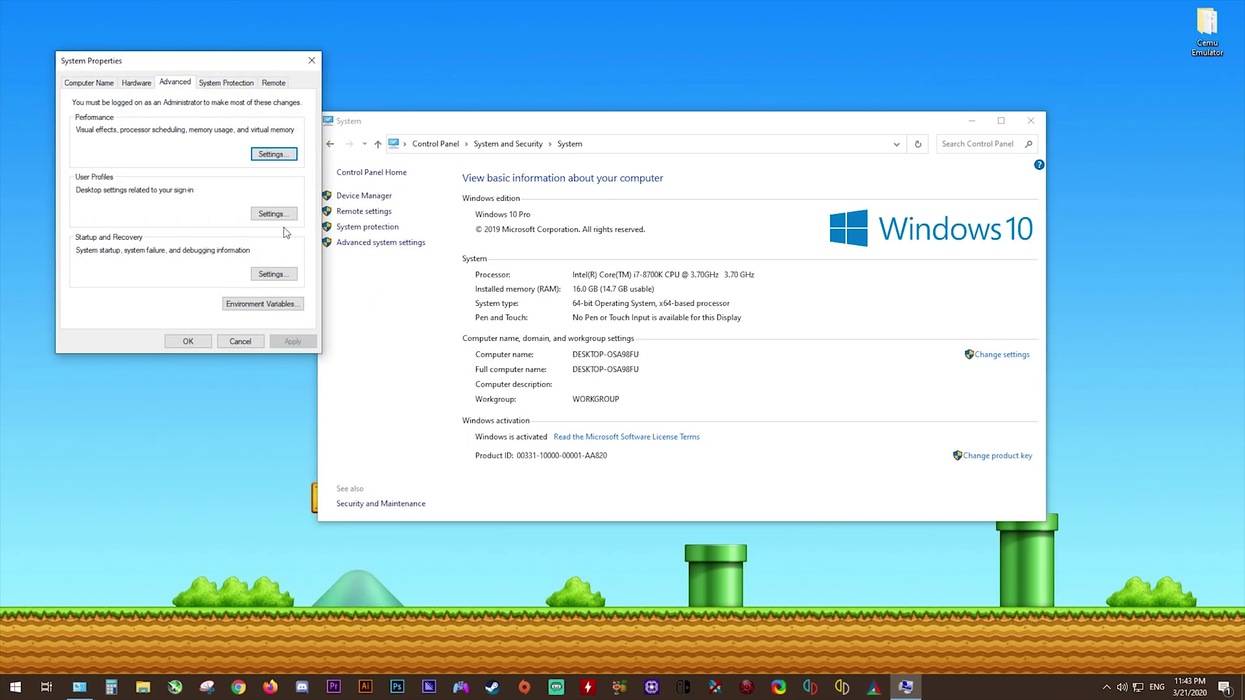
{"action": "left_click_drag", "start_coordinate": [186, 58], "coordinate": [551, 138]}
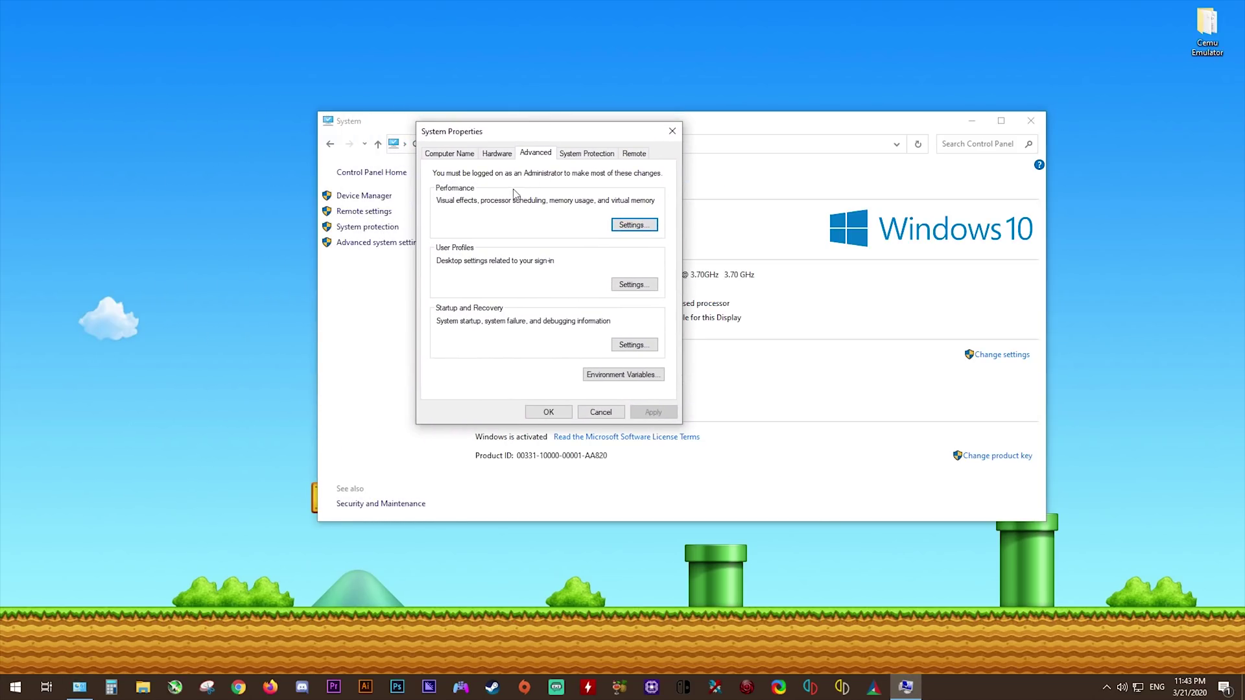
- In the performance options' virtual memory settings, set drive C:'s custom paging file to 10000 MB initial and 10000 MB maximum size
{"action": "left_click", "coordinate": [629, 229]}
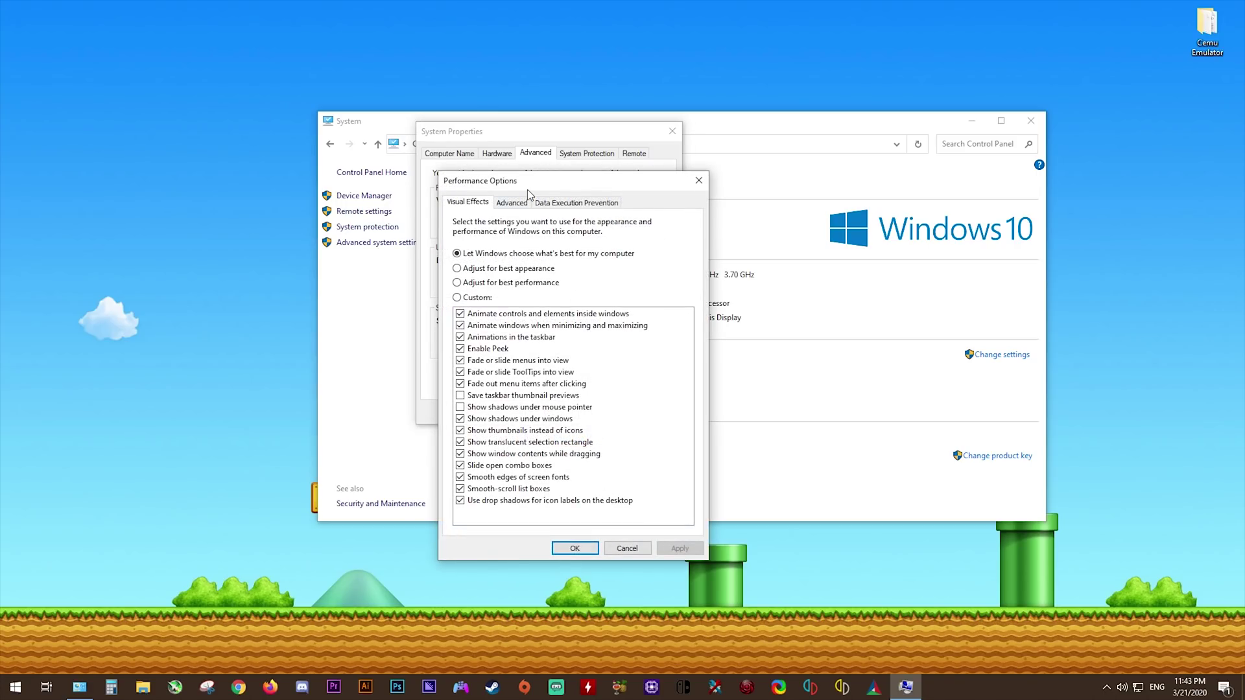
{"action": "left_click", "coordinate": [512, 205]}
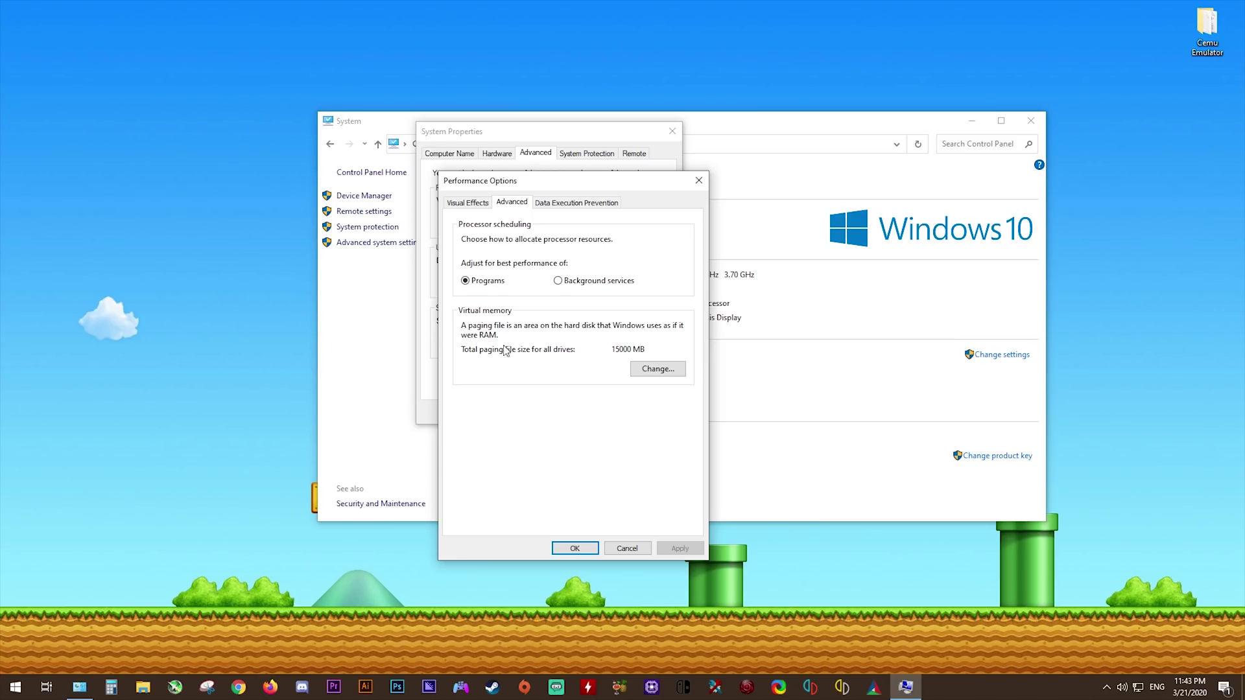
{"action": "left_click", "coordinate": [657, 369]}
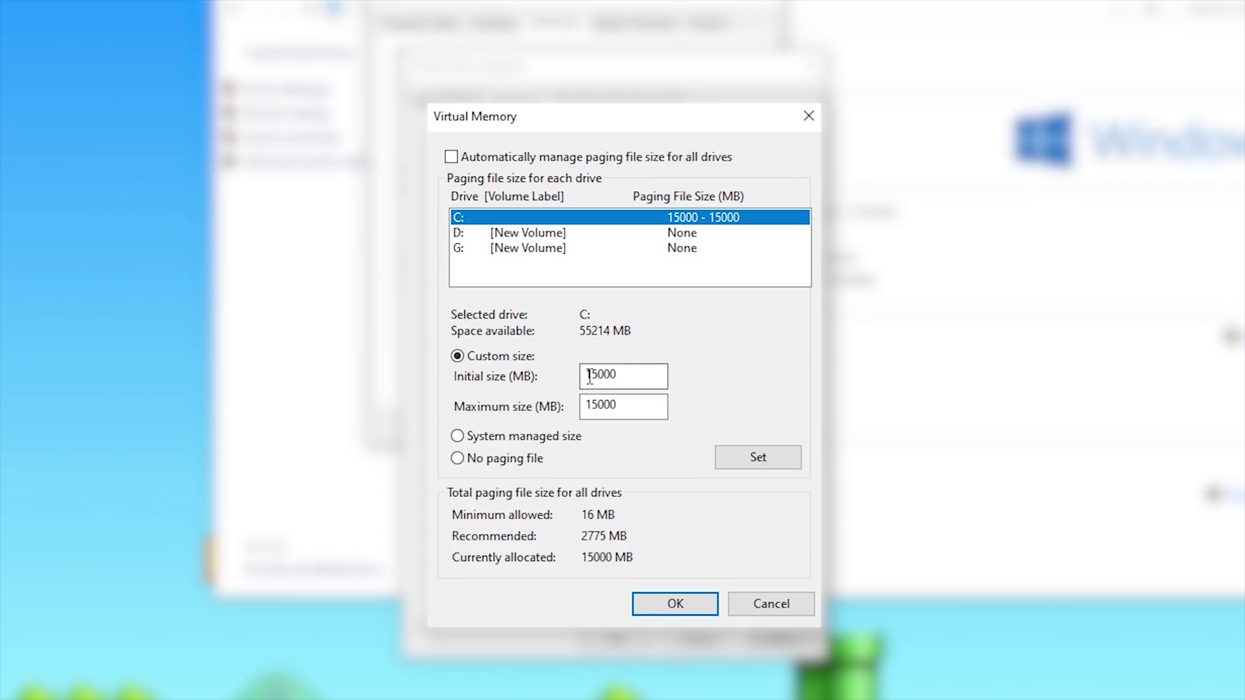
{"action": "left_click_drag", "start_coordinate": [625, 375], "coordinate": [592, 370]}
{"action": "type", "text": "0000"}
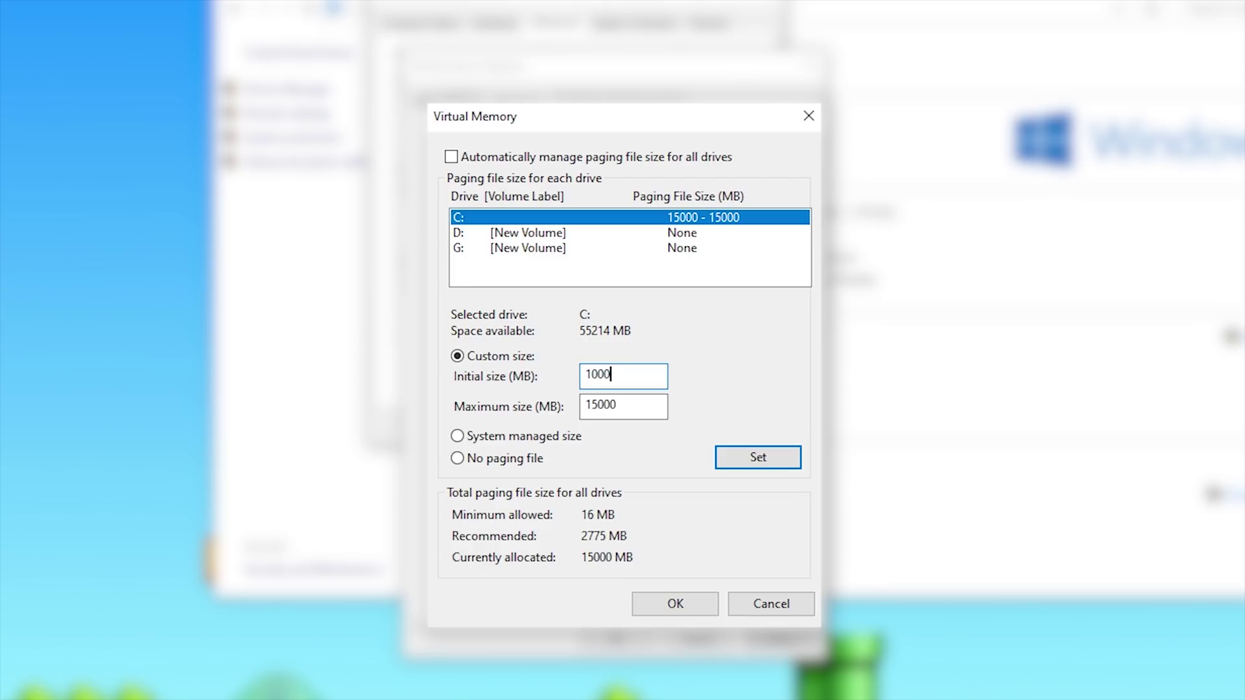
{"action": "left_click_drag", "start_coordinate": [633, 403], "coordinate": [594, 404]}
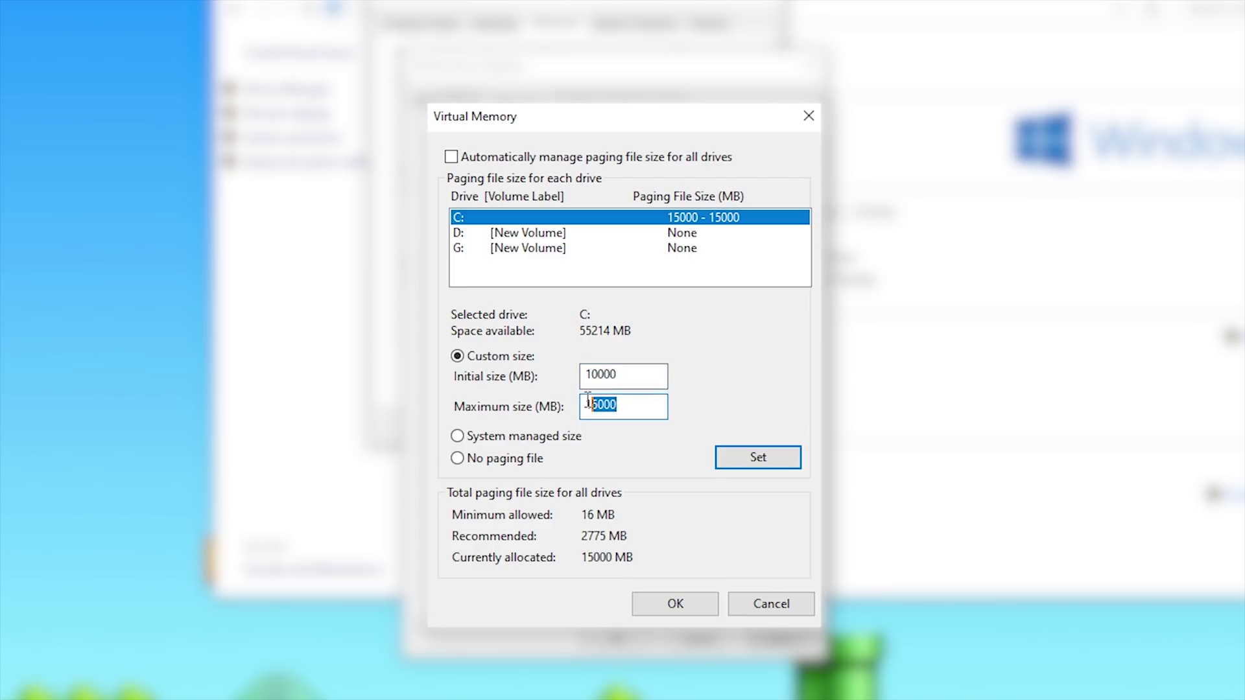
{"action": "type", "text": "0"}
{"action": "left_click", "coordinate": [759, 458]}
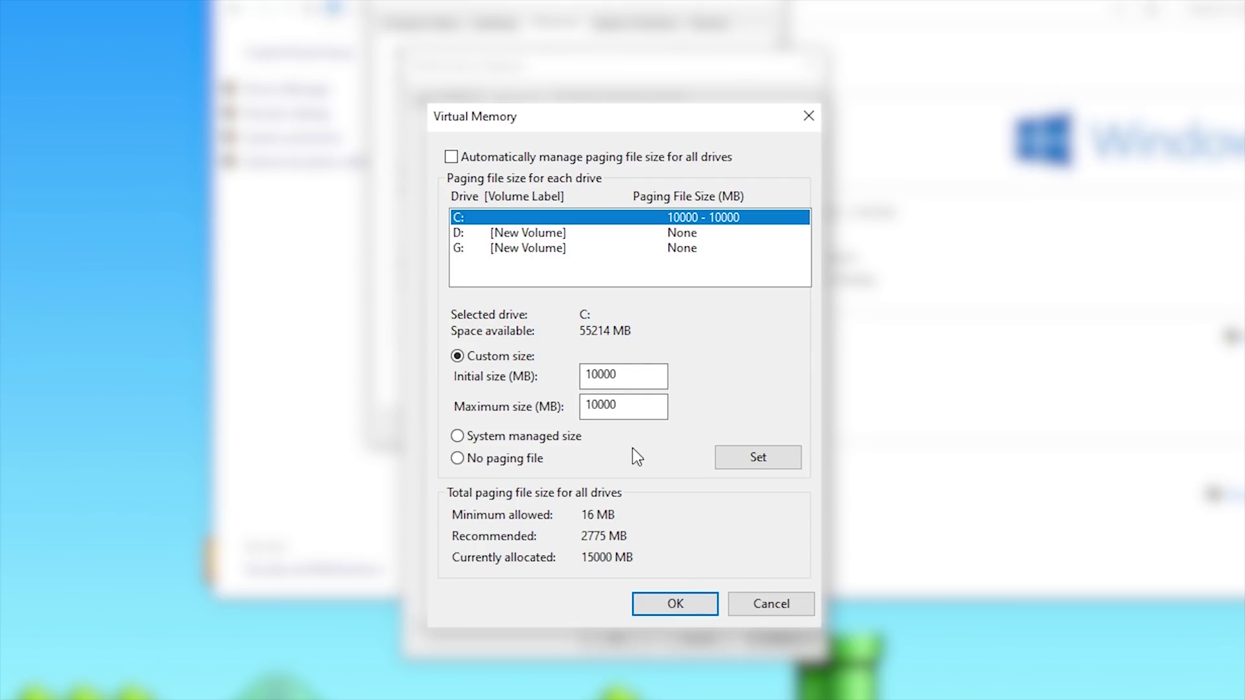
{"action": "left_click", "coordinate": [674, 604]}
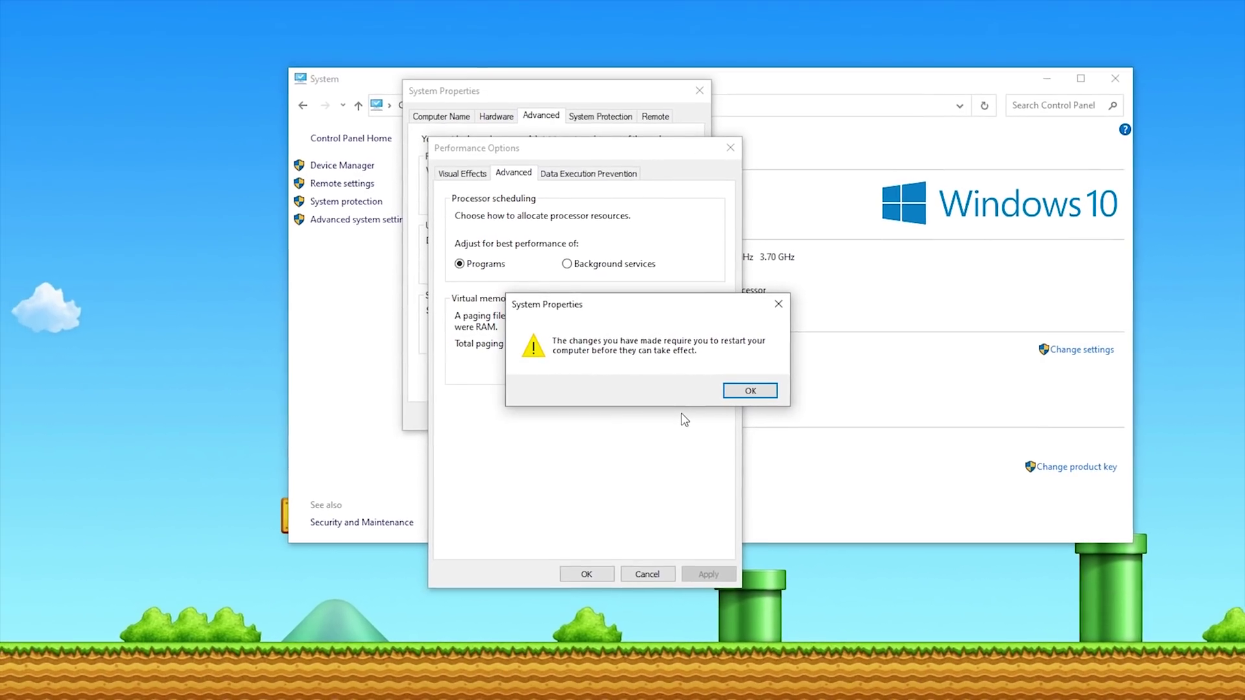
{"action": "left_click", "coordinate": [782, 391]}
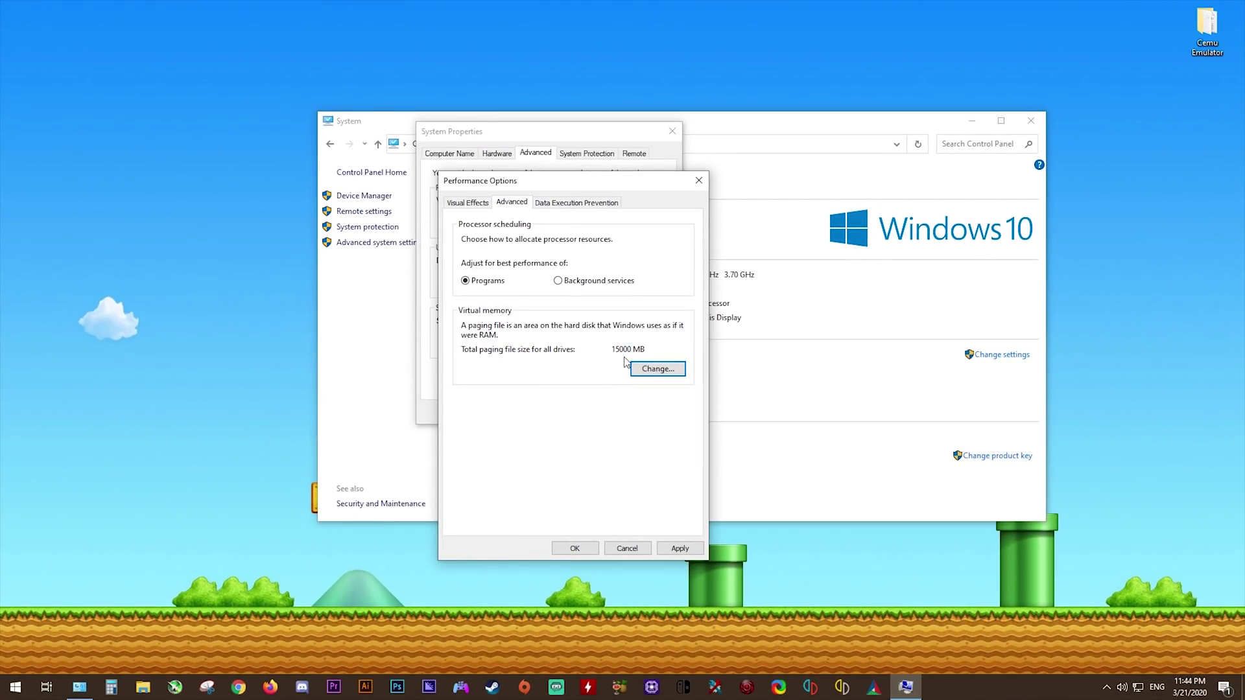
- Apply the performance options, accept the system properties with the restart postponed, and close the System window
{"action": "left_click", "coordinate": [681, 547]}
{"action": "left_click", "coordinate": [573, 549]}
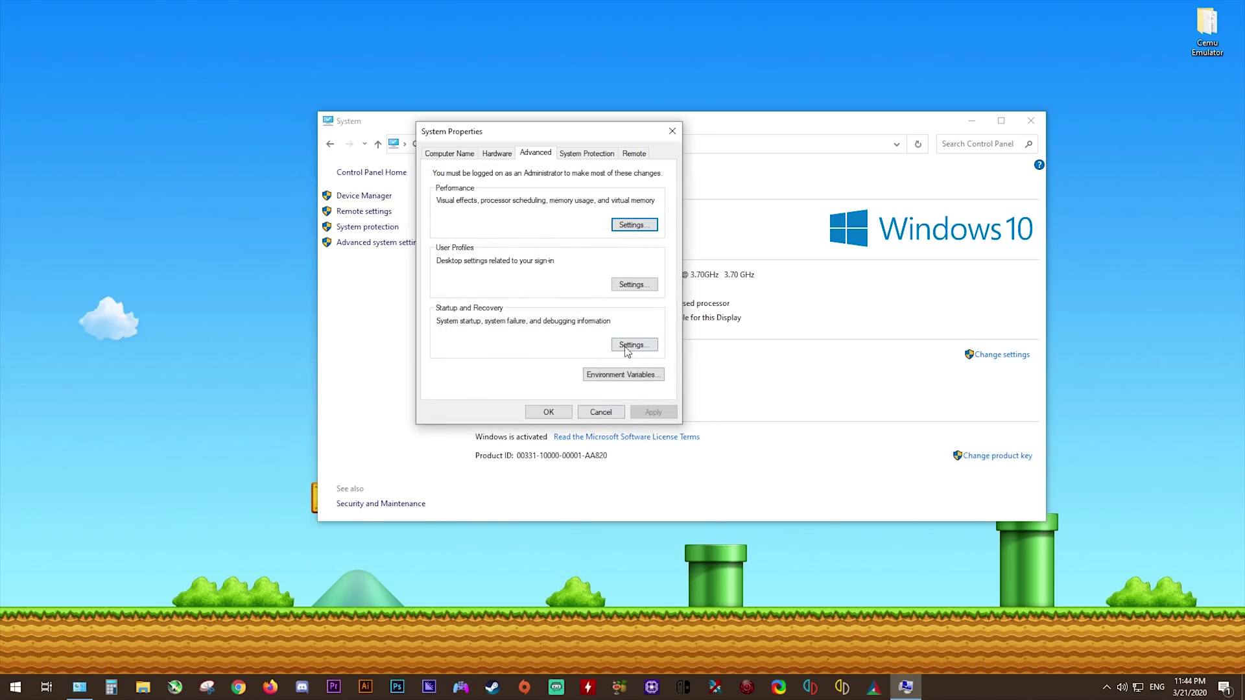
{"action": "left_click", "coordinate": [549, 414]}
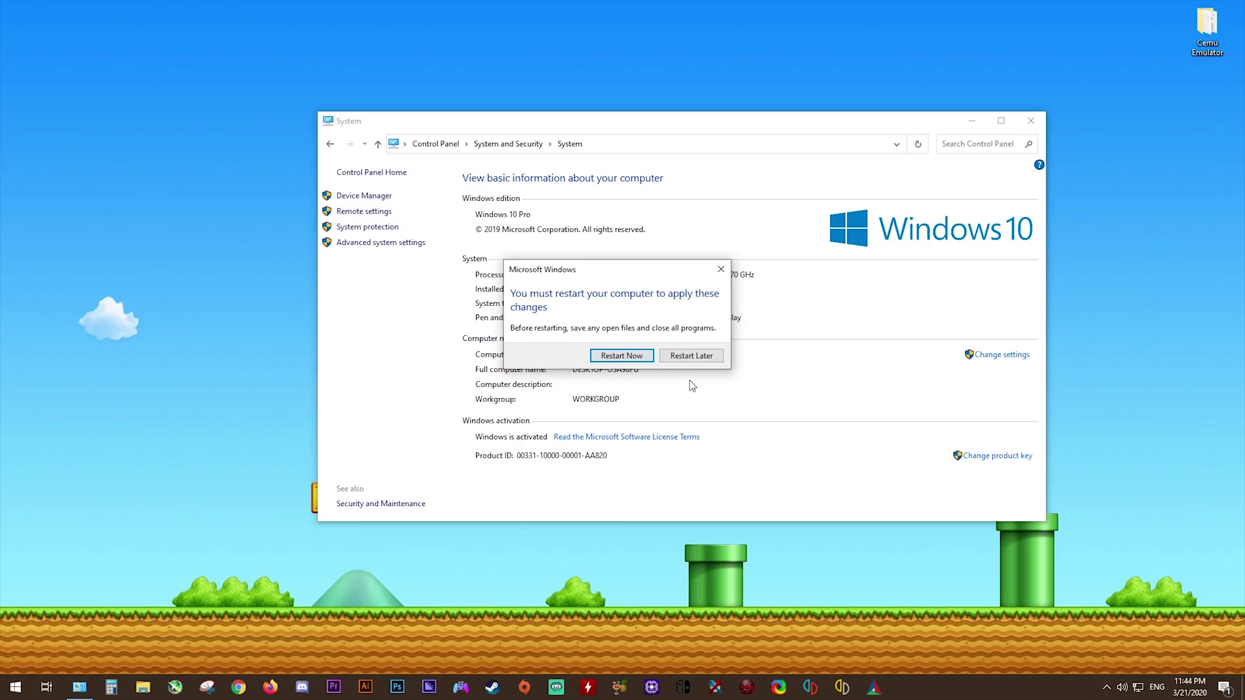
{"action": "left_click", "coordinate": [704, 357]}
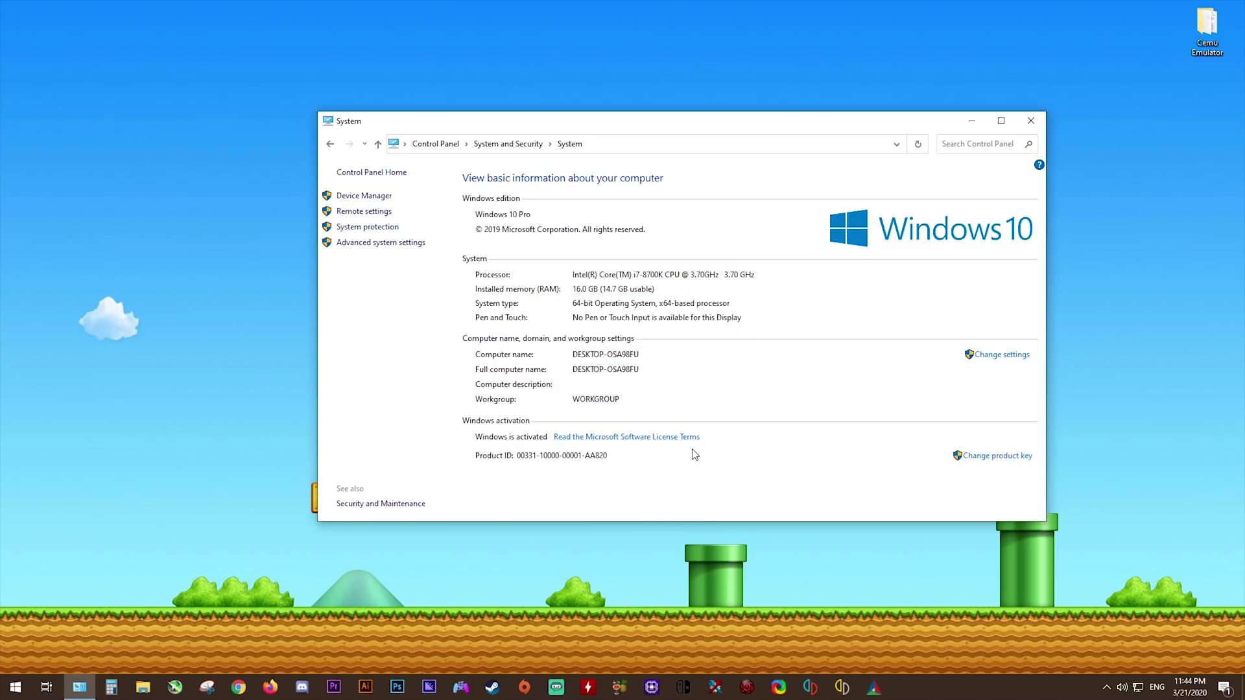
{"action": "left_click", "coordinate": [1035, 125]}
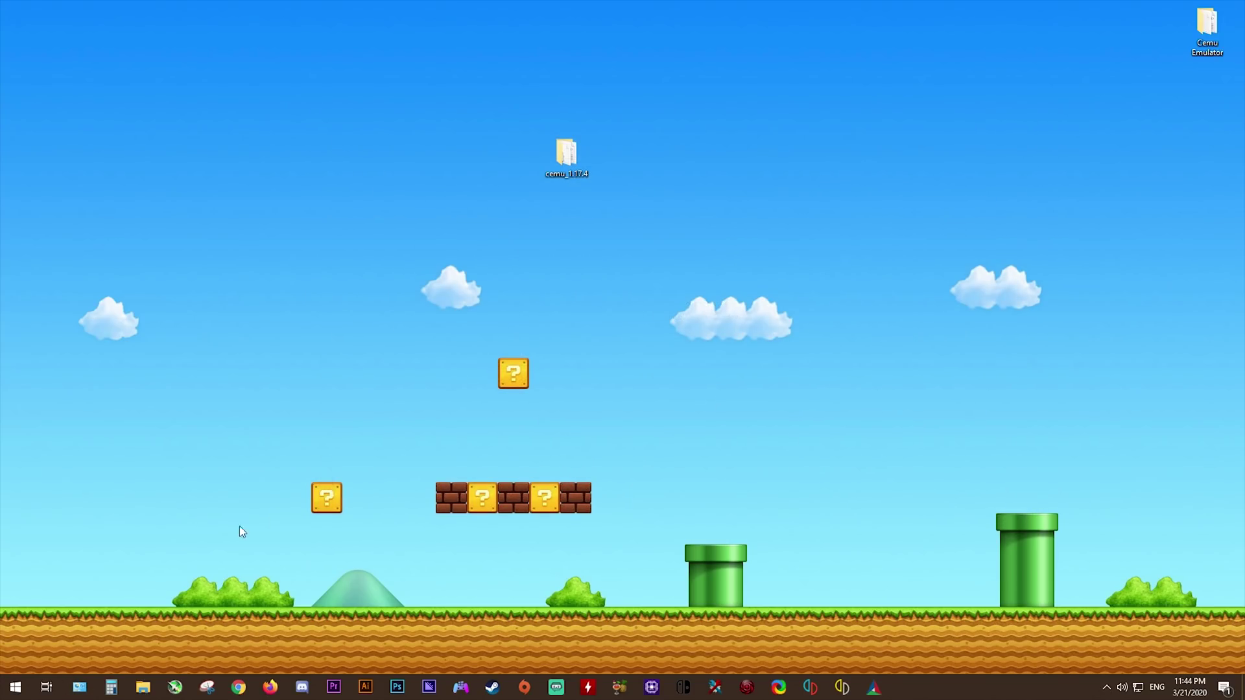
- Open the advanced power settings of the High performance plan through the Windows power options
{"action": "right_click", "coordinate": [16, 688]}
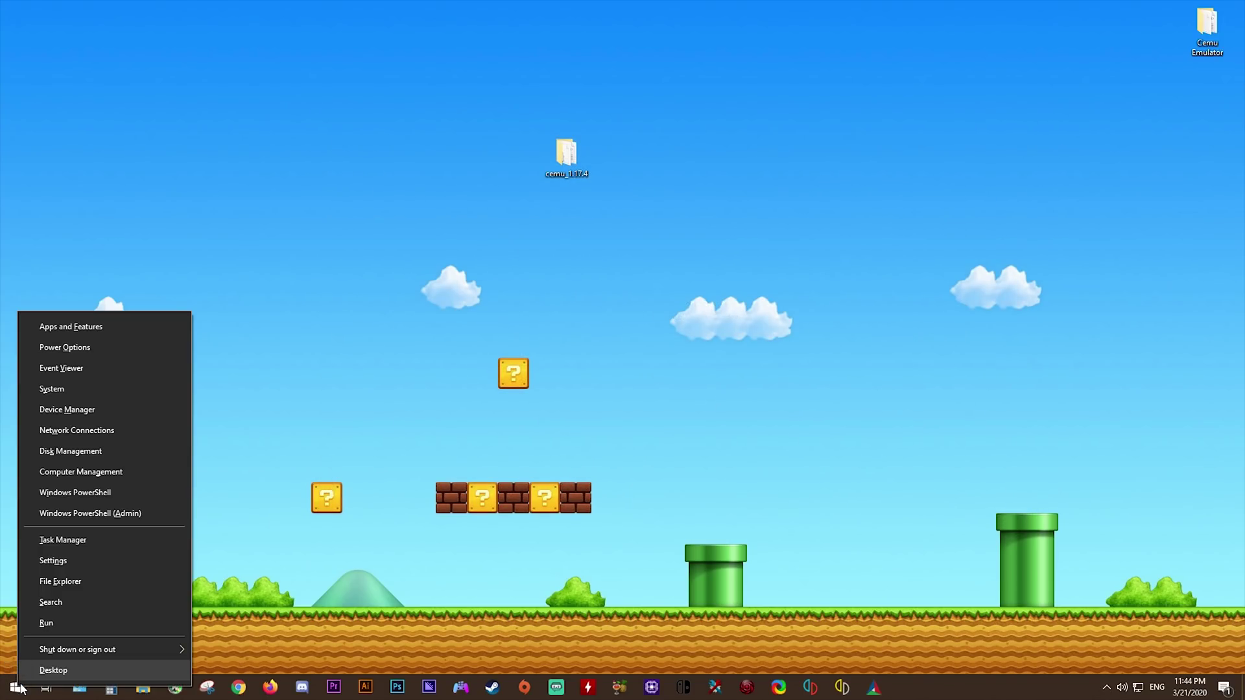
{"action": "left_click", "coordinate": [94, 349]}
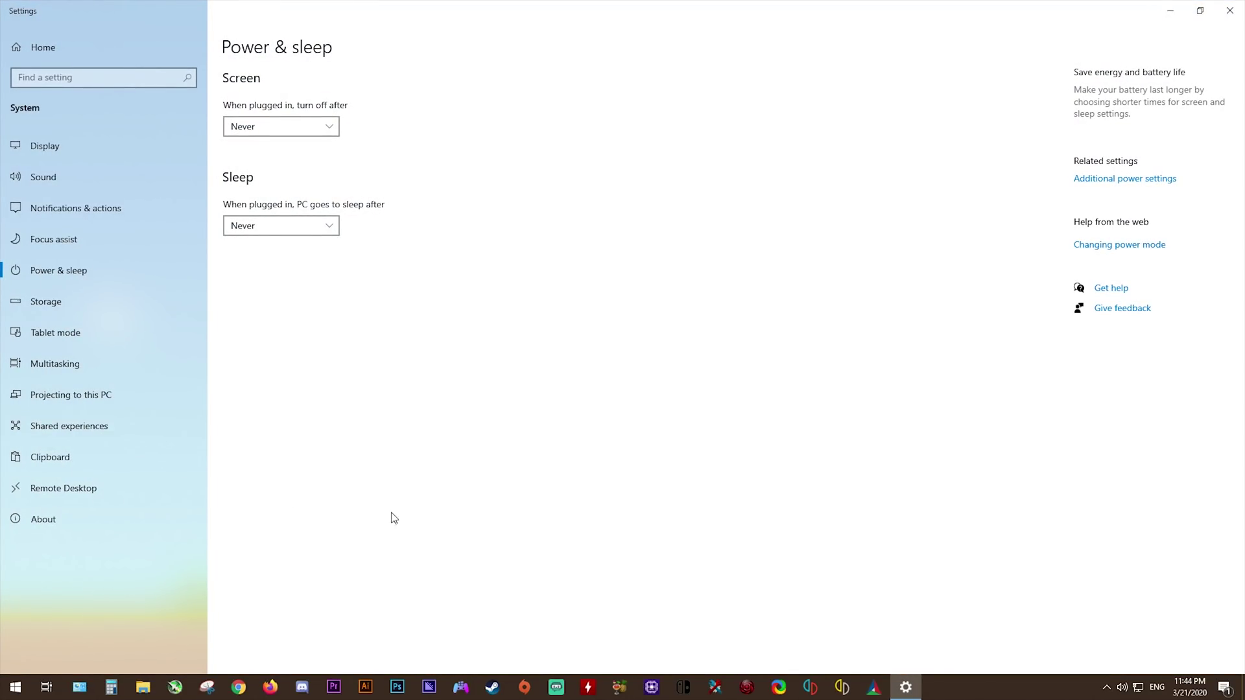
{"action": "left_click", "coordinate": [1129, 182]}
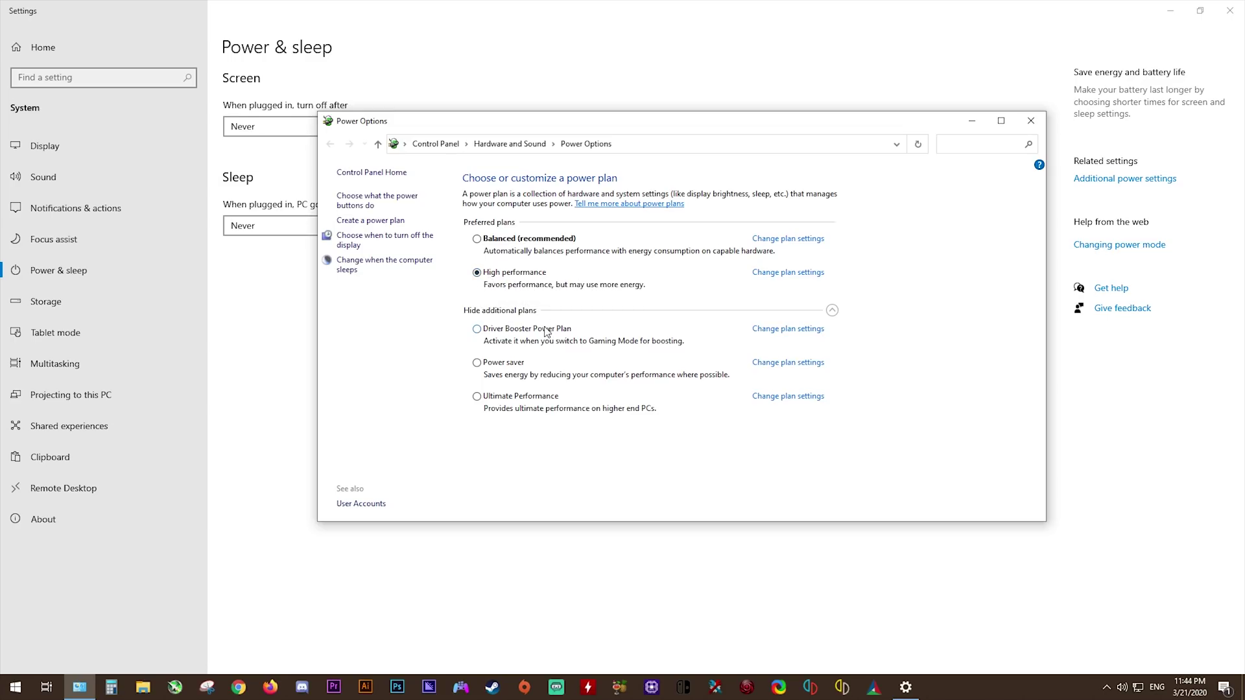
{"action": "left_click", "coordinate": [798, 273]}
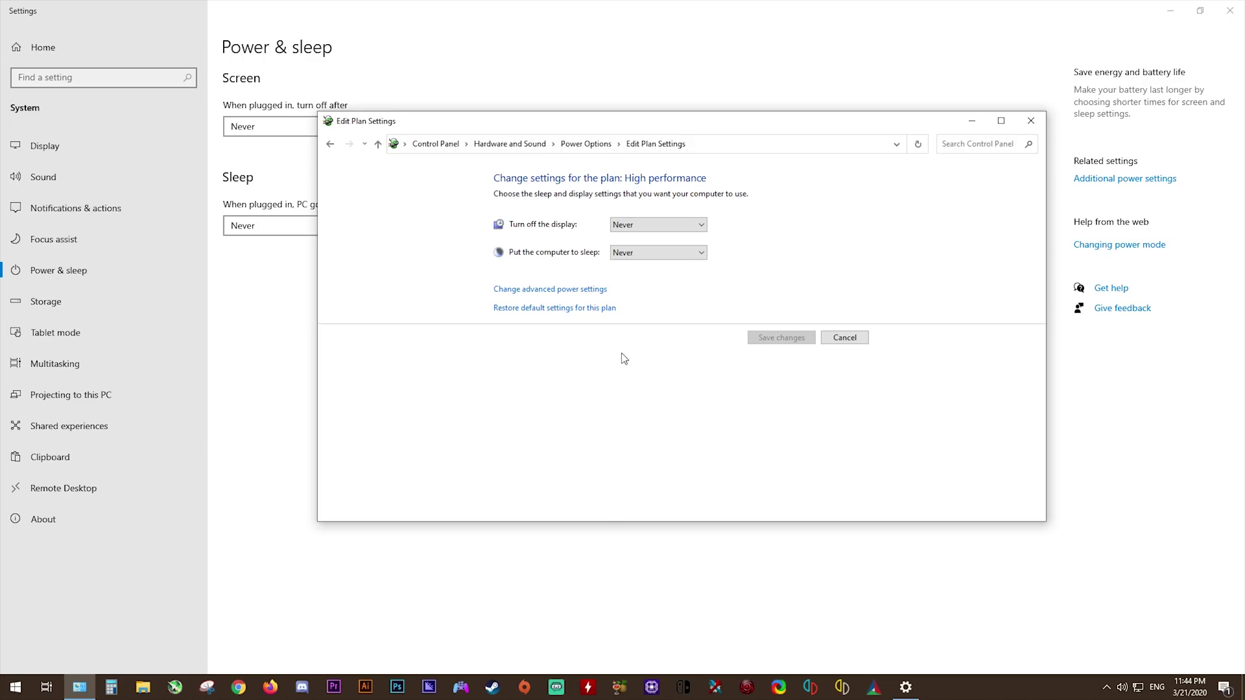
{"action": "left_click", "coordinate": [550, 289]}
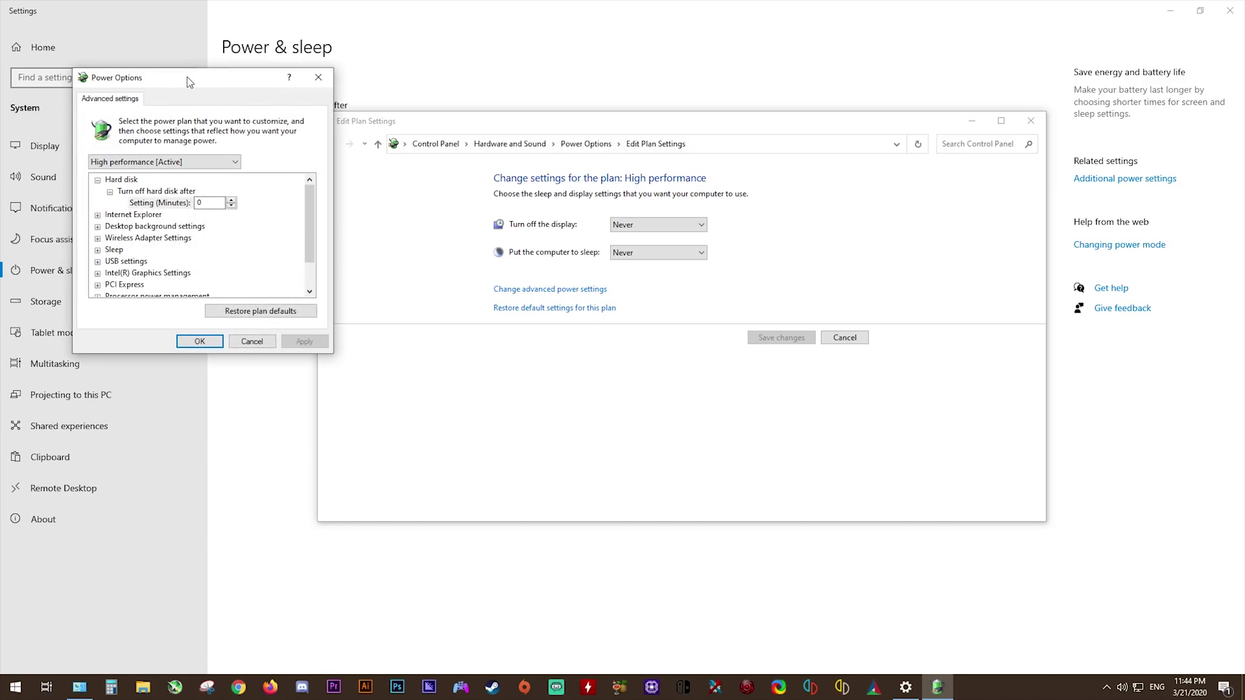
- Check the minimum and maximum processor state under Processor power management
{"action": "left_click_drag", "start_coordinate": [189, 82], "coordinate": [538, 181]}
{"action": "left_click_drag", "start_coordinate": [660, 348], "coordinate": [660, 372]}
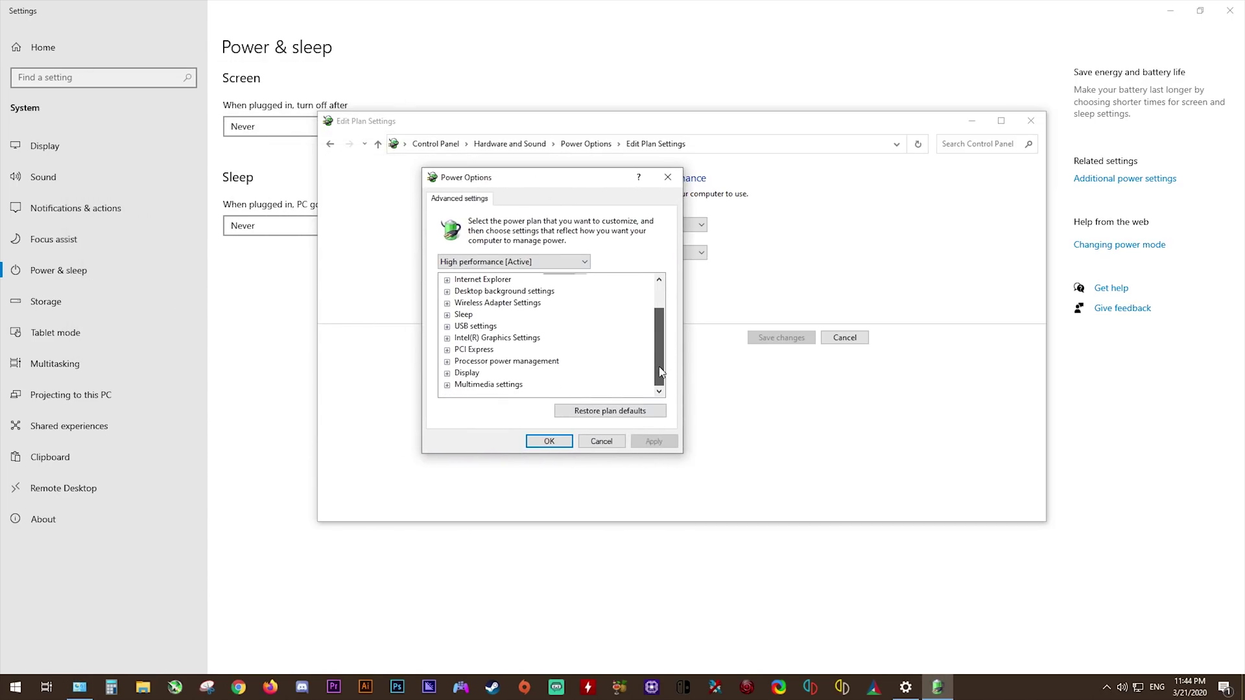
{"action": "left_click", "coordinate": [448, 361]}
{"action": "left_click", "coordinate": [459, 361]}
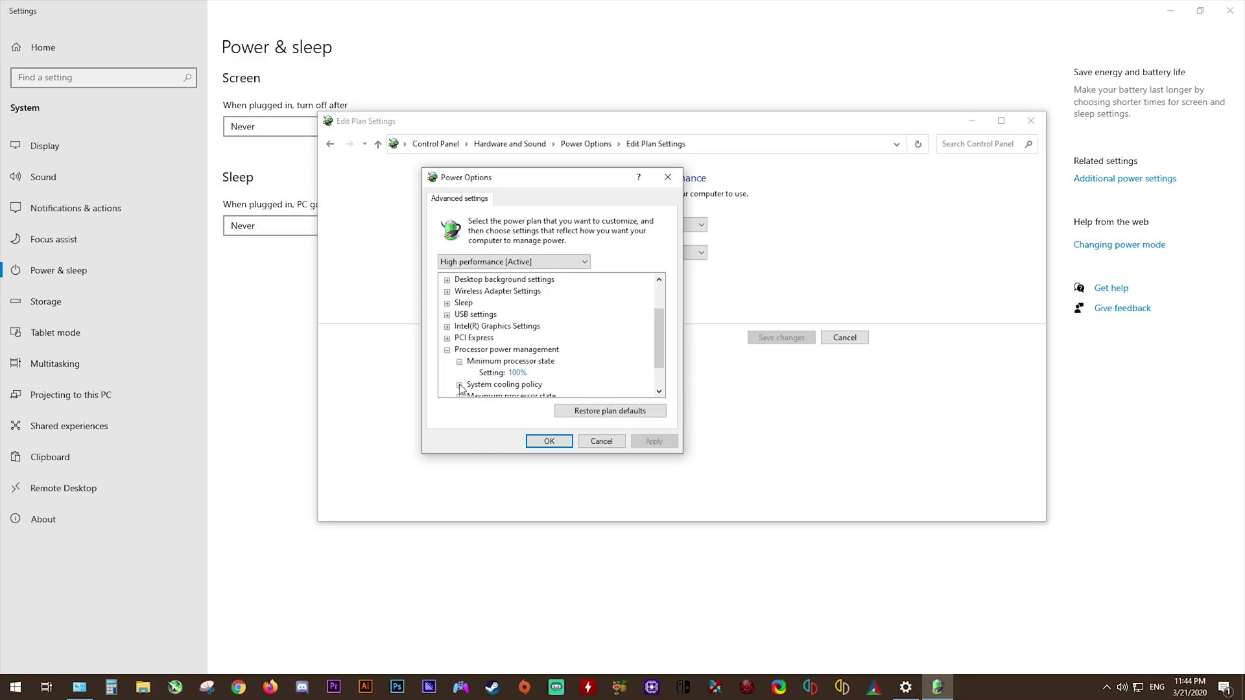
{"action": "scroll", "coordinate": [659, 344], "scroll_direction": "down", "scroll_amount": 1}
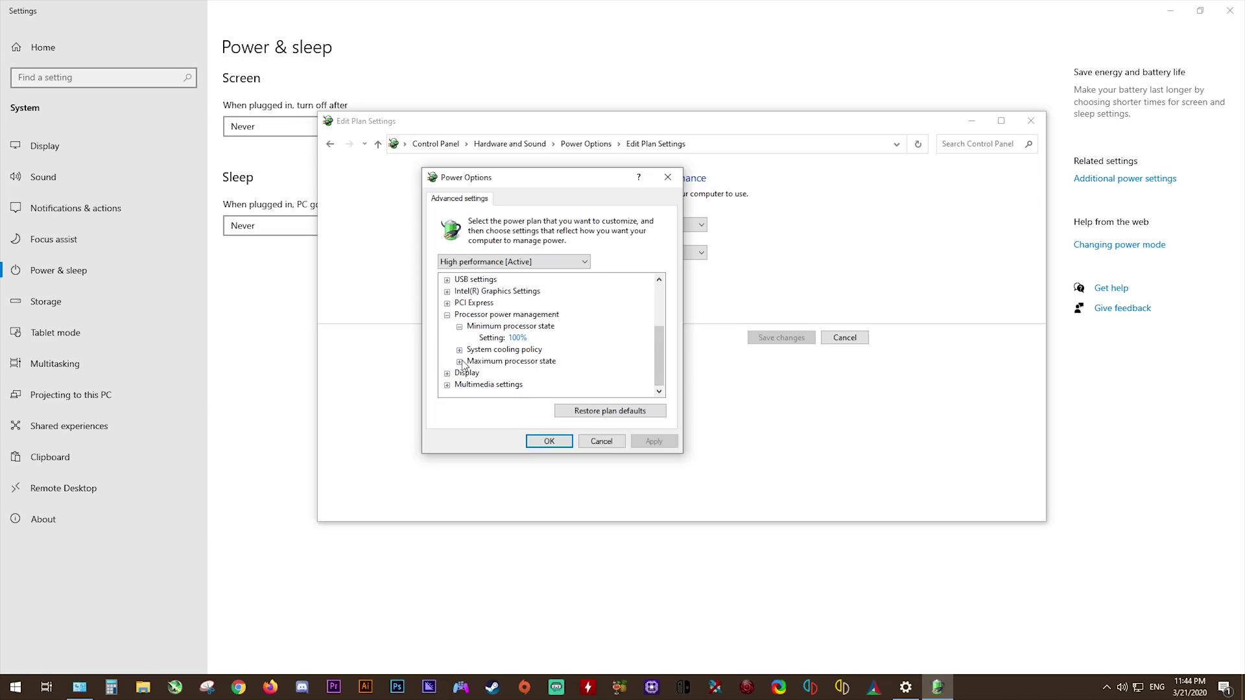
{"action": "left_click", "coordinate": [459, 361]}
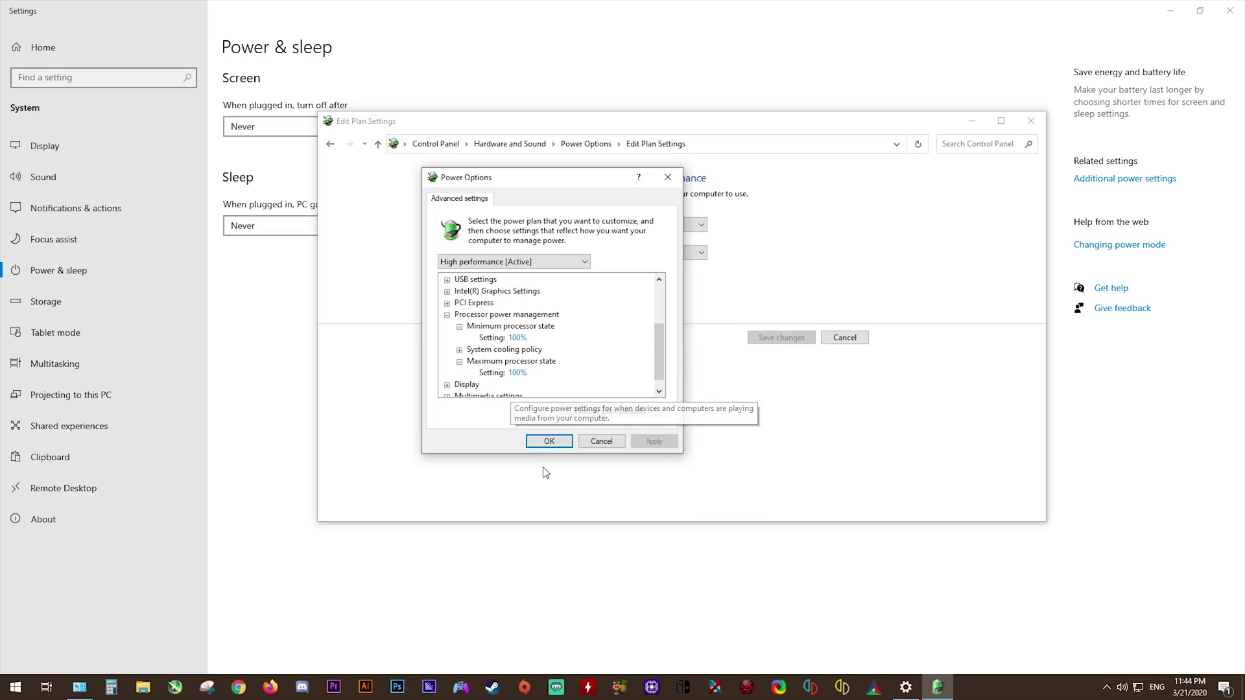
- Close the advanced power settings, return to the power plan list, and close the Power Options and Settings windows
{"action": "left_click", "coordinate": [667, 177]}
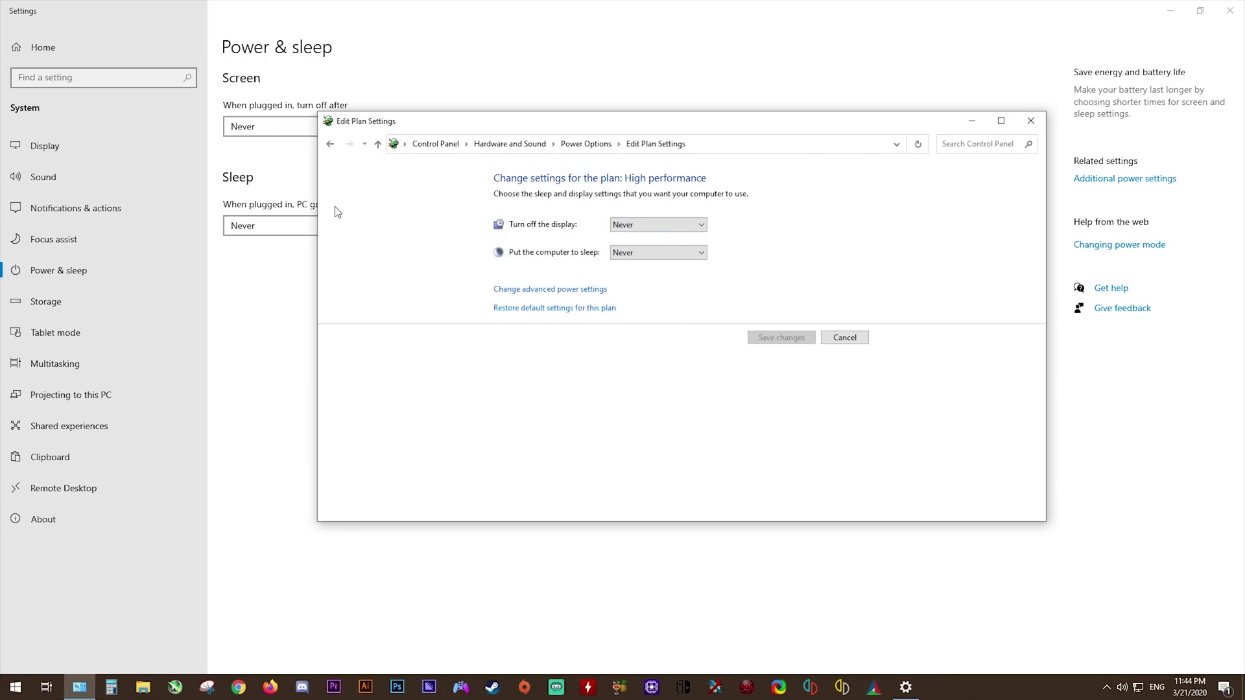
{"action": "left_click", "coordinate": [330, 144]}
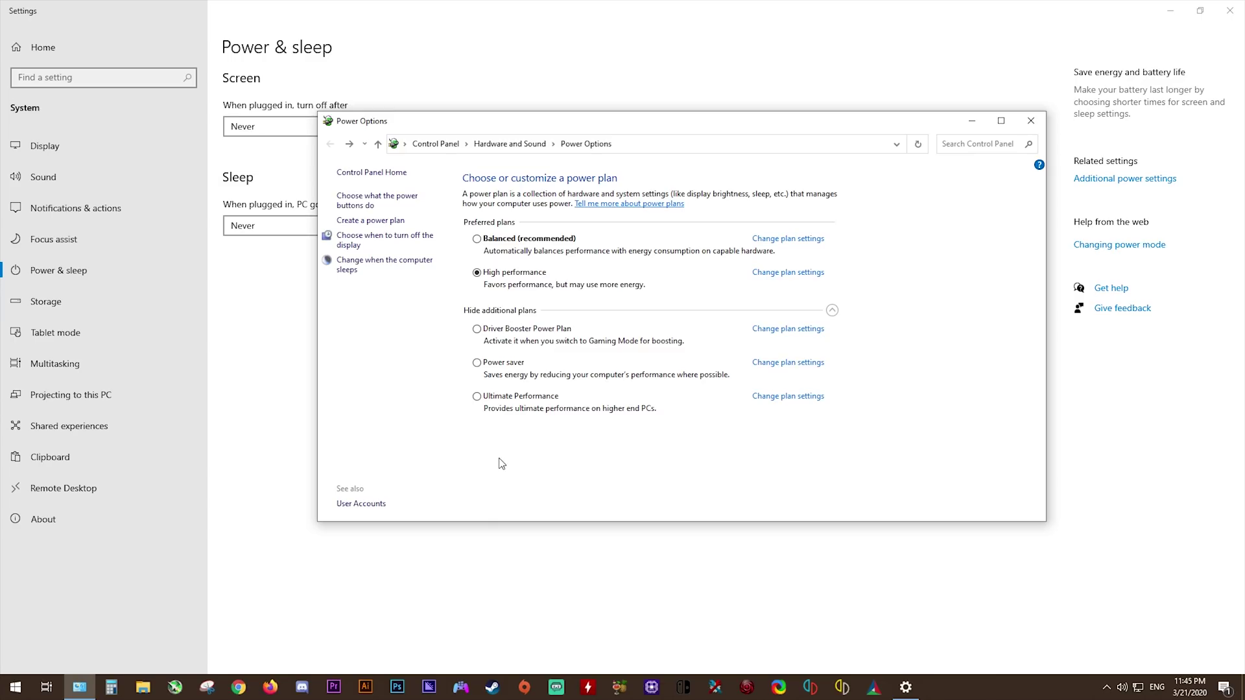
{"action": "left_click", "coordinate": [1031, 121]}
{"action": "left_click", "coordinate": [1229, 11]}
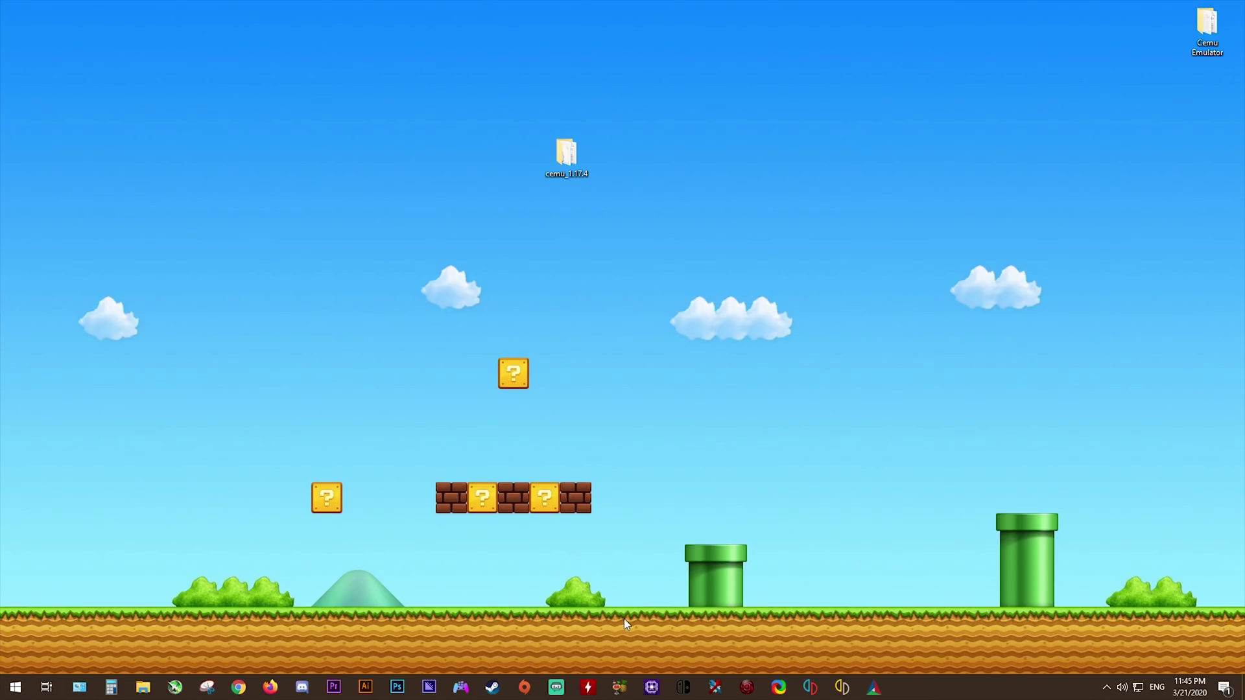
- Restart the computer
{"action": "right_click", "coordinate": [15, 687]}
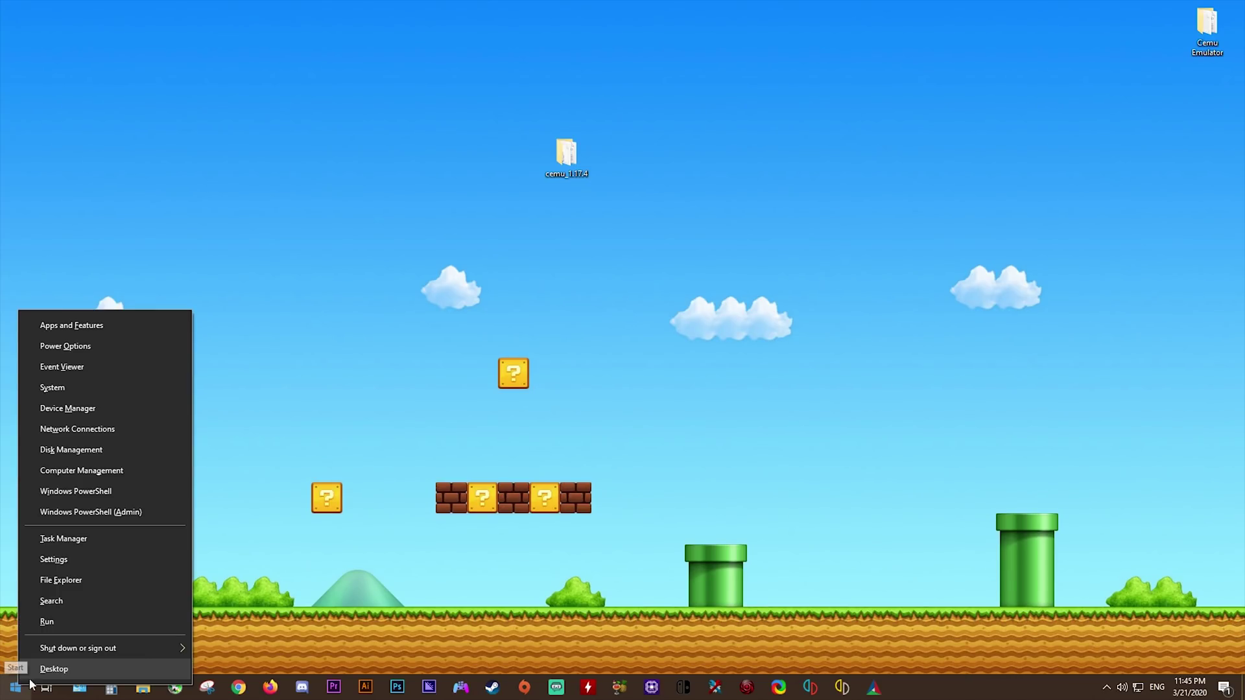
{"action": "mouse_move", "coordinate": [122, 651]}
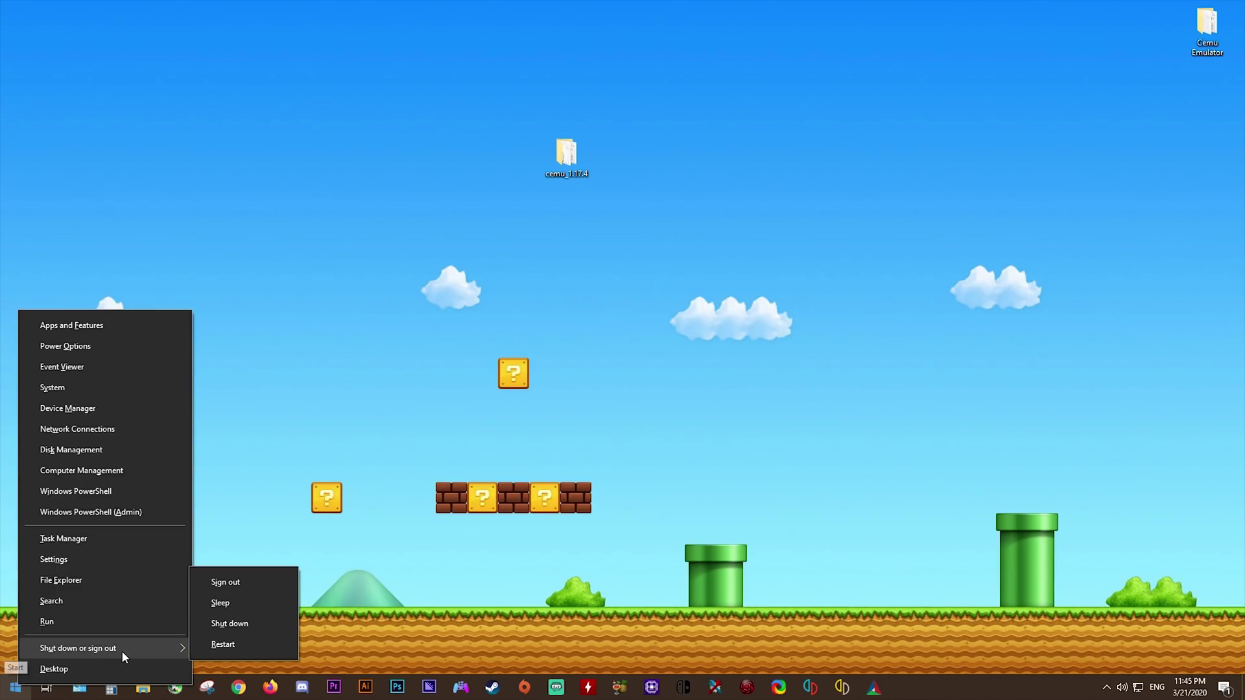
{"action": "left_click", "coordinate": [234, 647]}
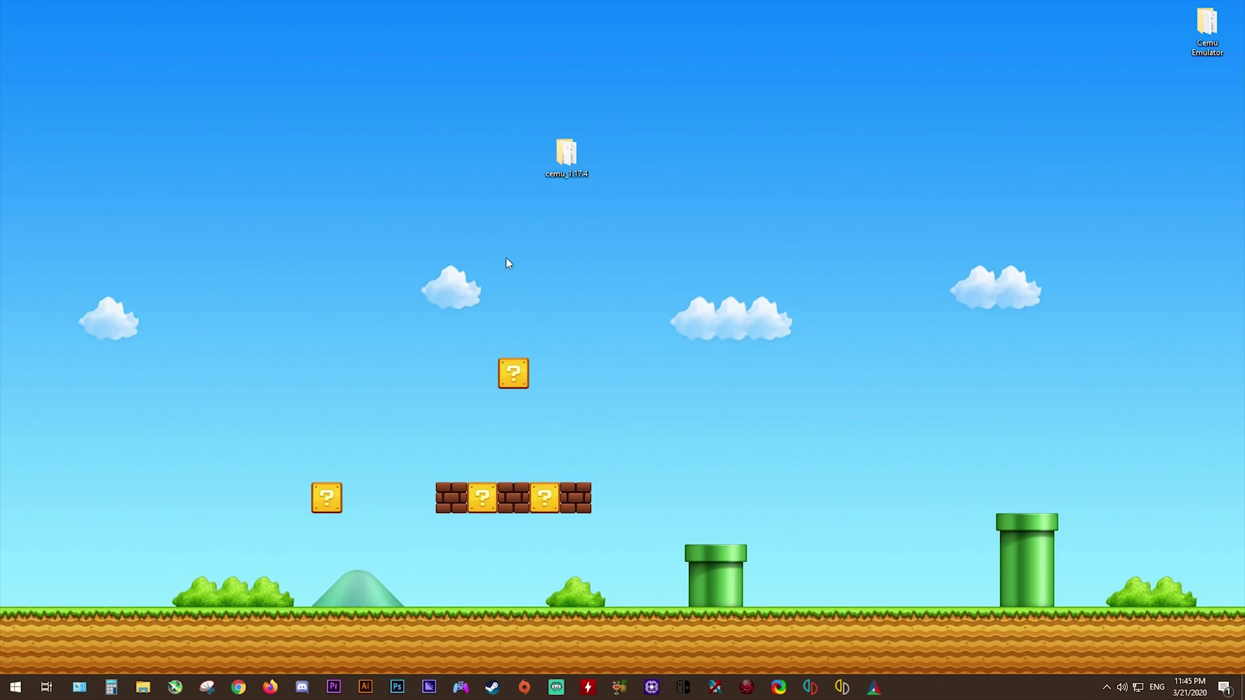
- Open the cemu_1.17.4 folder on the desktop, launch Cemu.exe, and reposition its window nearer the screen's centre
{"action": "double_click", "coordinate": [574, 156]}
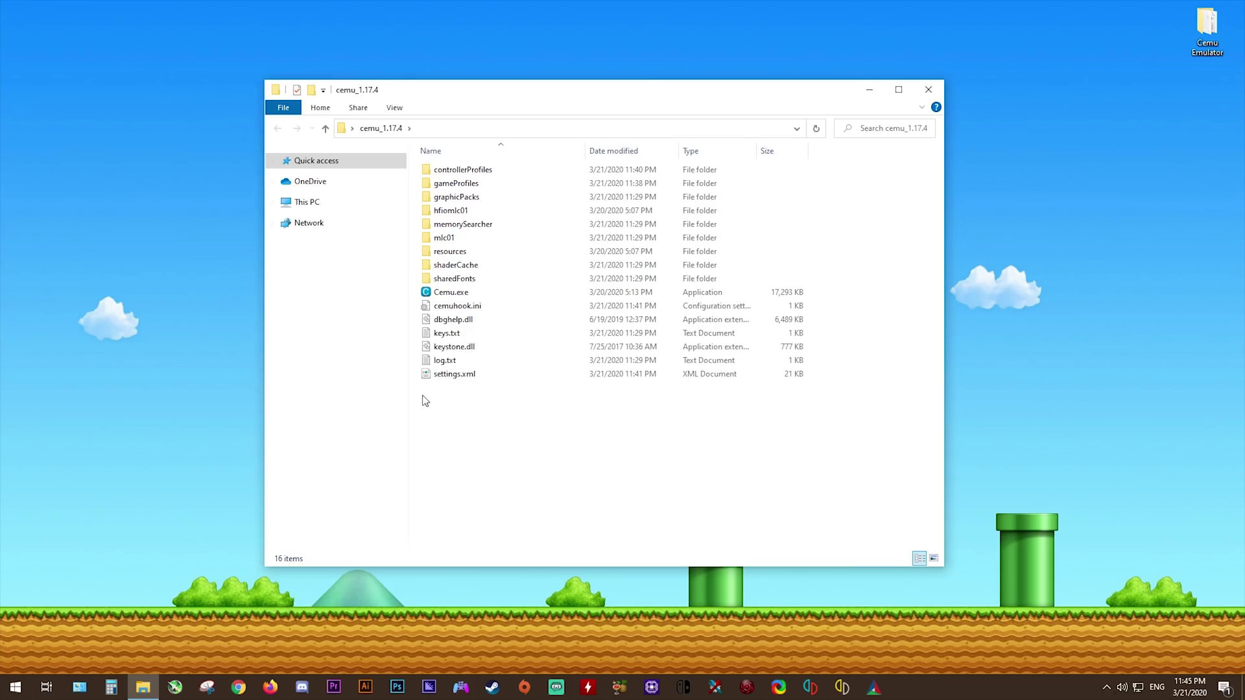
{"action": "double_click", "coordinate": [452, 292]}
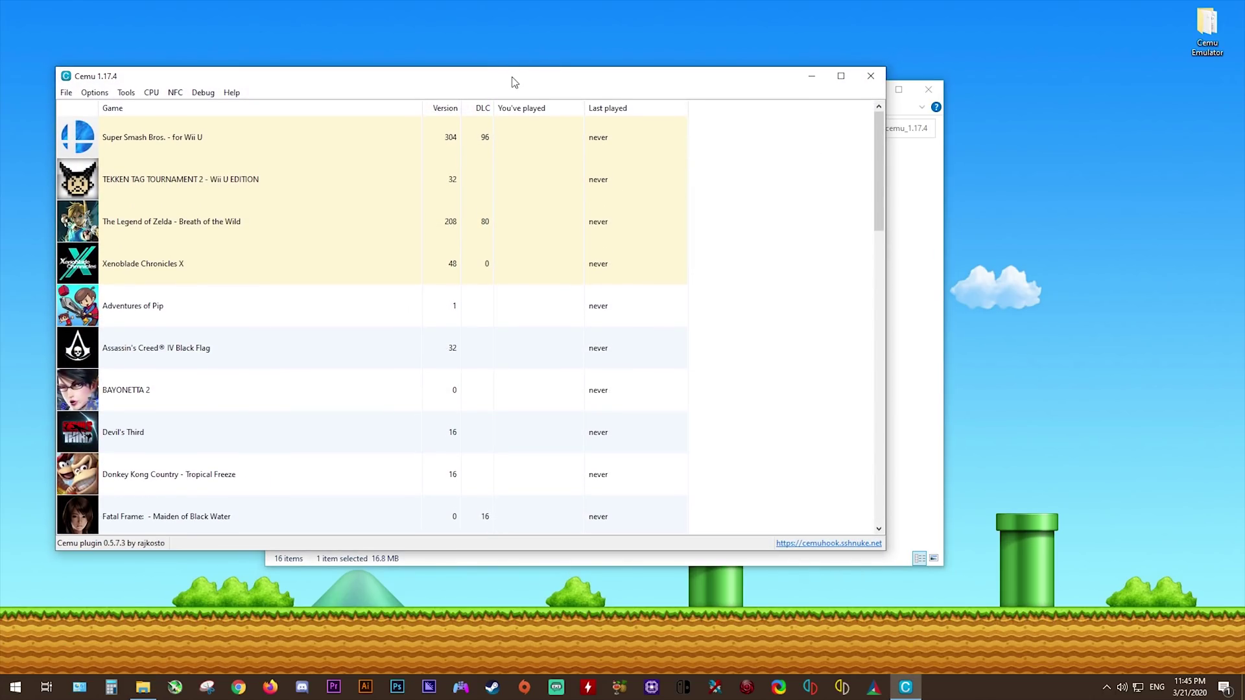
{"action": "left_click_drag", "start_coordinate": [510, 65], "coordinate": [645, 63]}
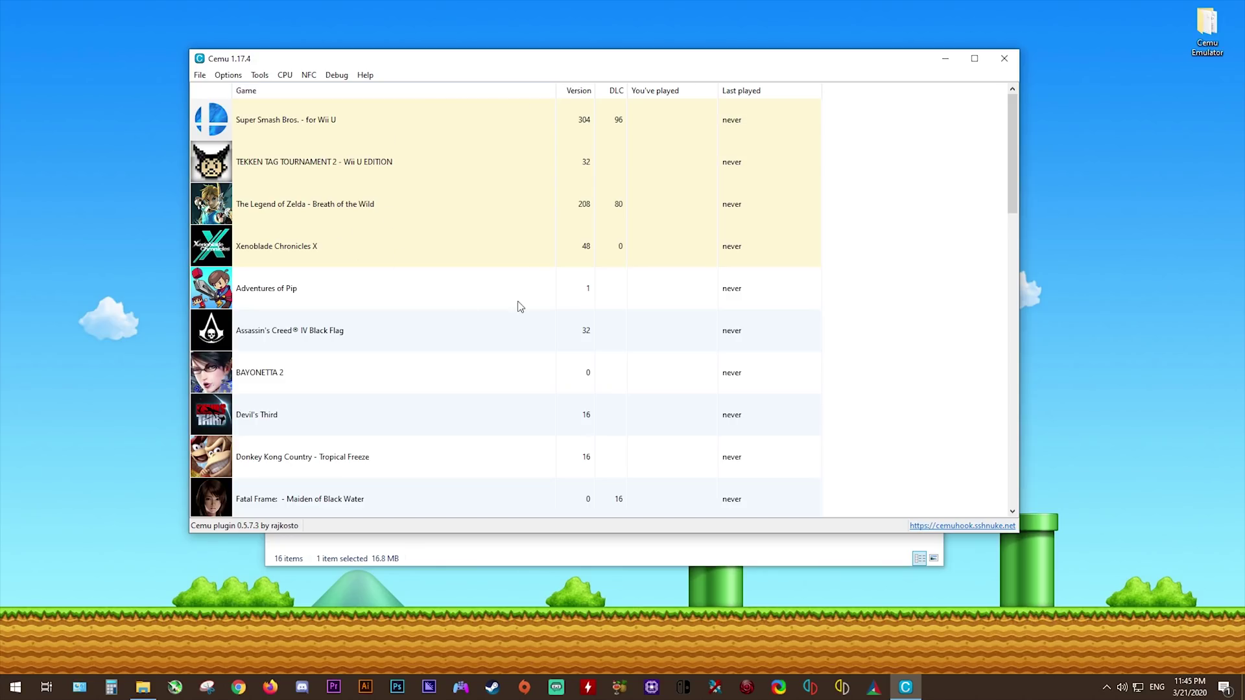